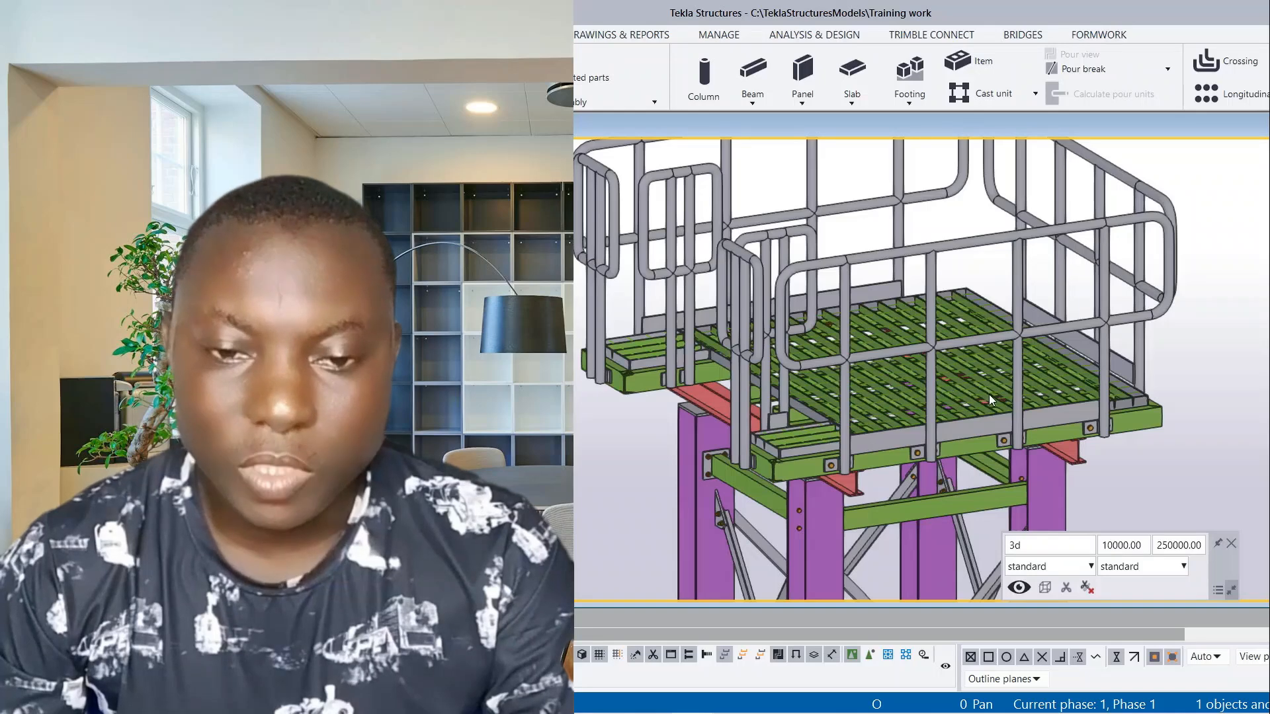
# Step: Inspect the finished platform's handrails, grating and supporting beams from several angles
pyautogui.keyDown('ctrl'); pyautogui.moveTo(984, 395); pyautogui.dragTo(888, 381, button='middle'); pyautogui.keyUp('ctrl')
pyautogui.scroll(3, 1011, 377)
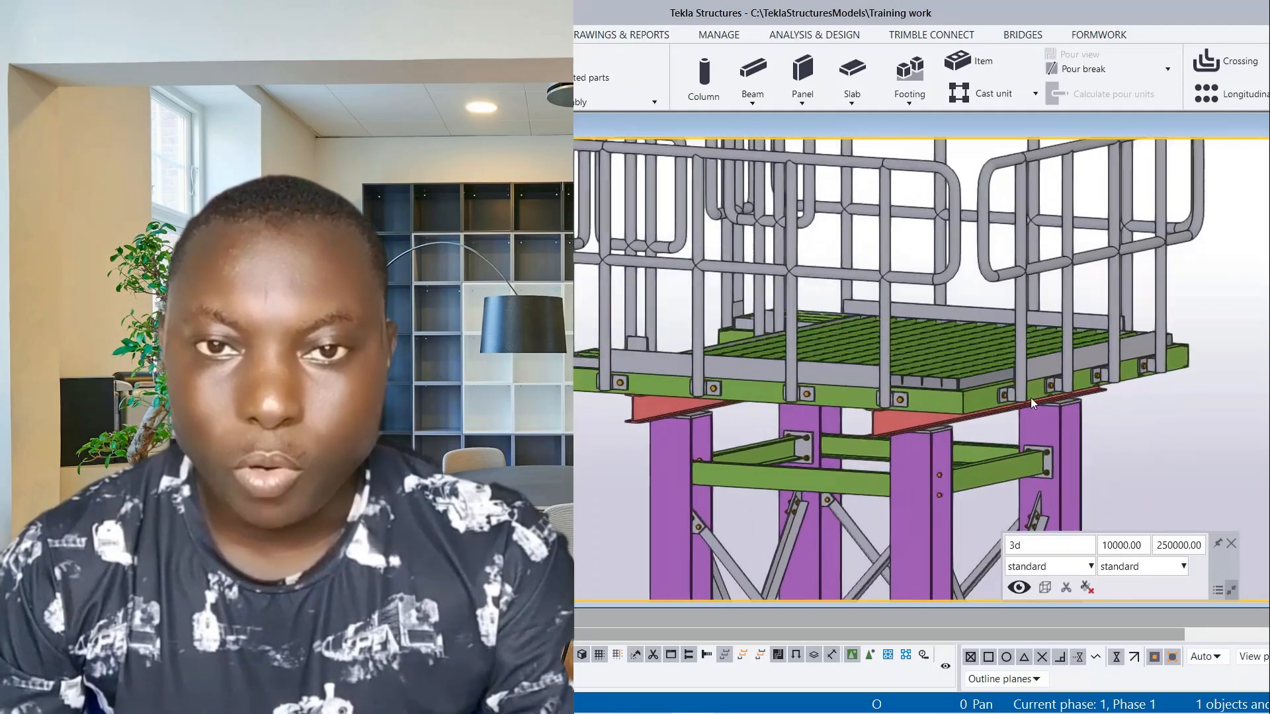
pyautogui.scroll(5, 1025, 395)
pyautogui.scroll(-8, 1021, 397)
pyautogui.moveTo(1023, 407); pyautogui.dragTo(891, 471, button='middle')
pyautogui.scroll(4, 933, 515)
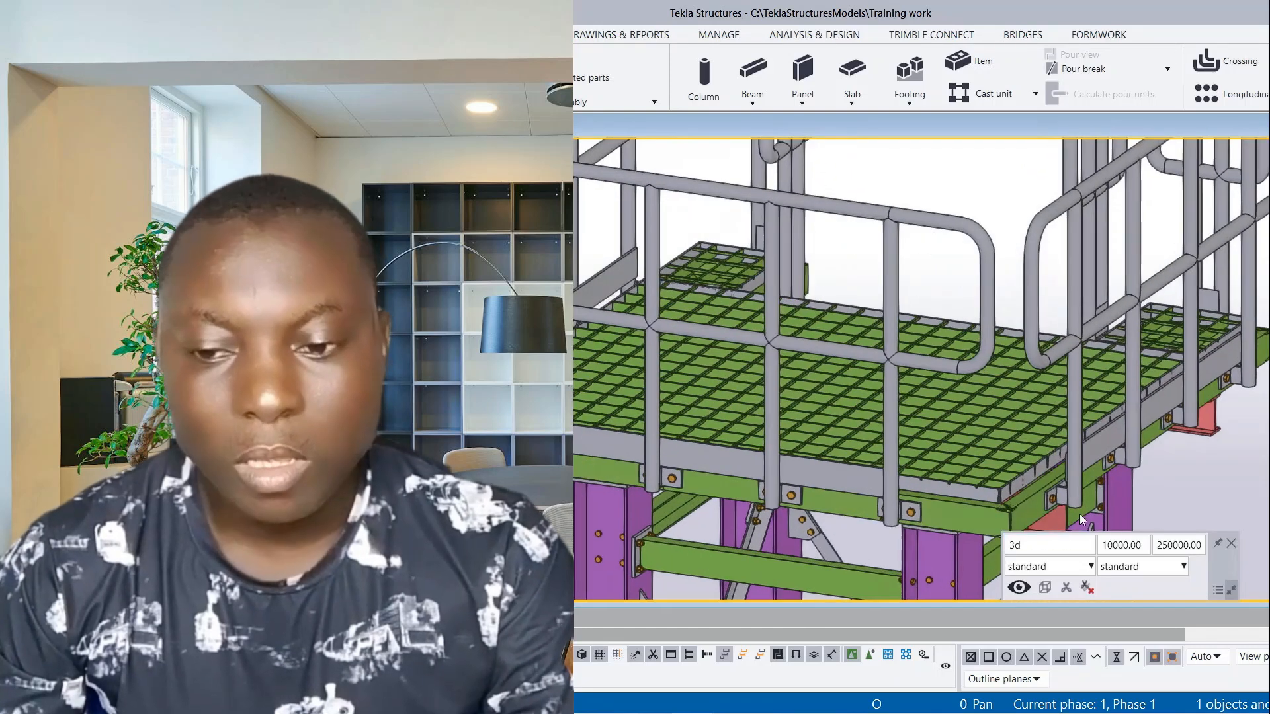
pyautogui.scroll(-4, 1066, 497)
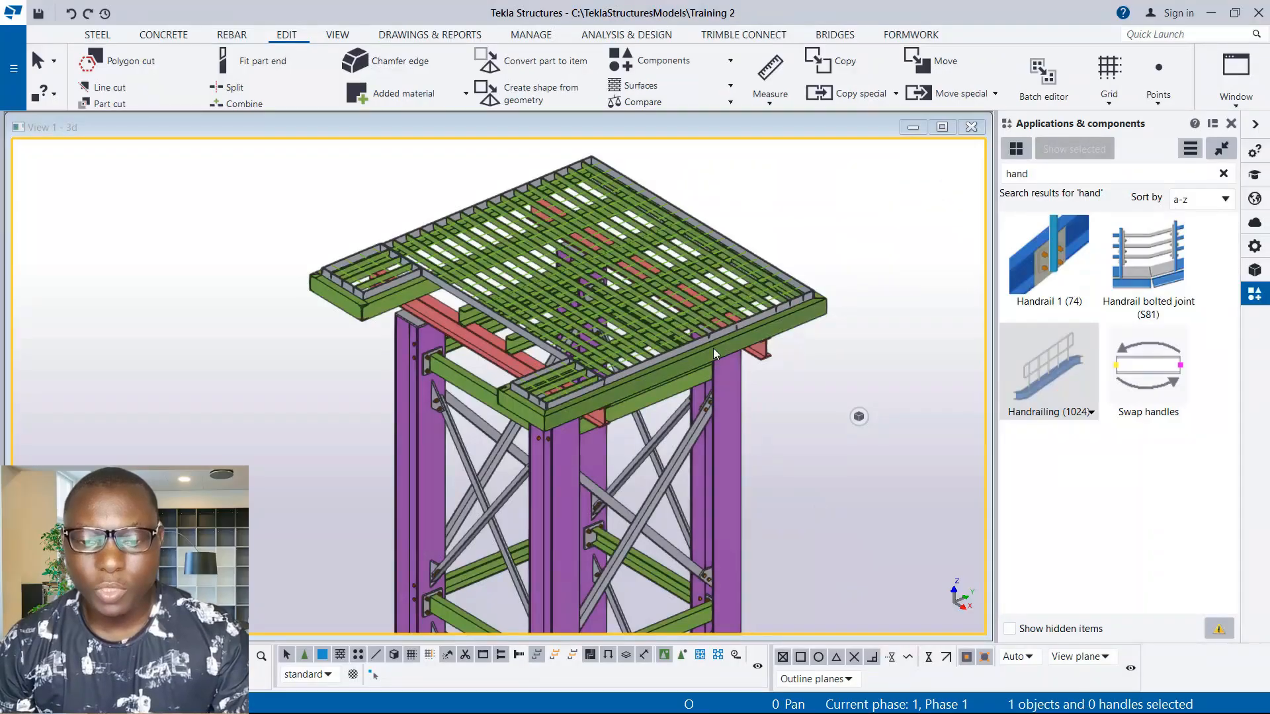
# Step: Examine the corners and edges of the platform's perimeter channel beams around the grating in the 3D view
pyautogui.scroll(-2, 713, 348)
pyautogui.moveTo(407, 255); pyautogui.dragTo(481, 275, button='middle')
pyautogui.scroll(2, 828, 392)
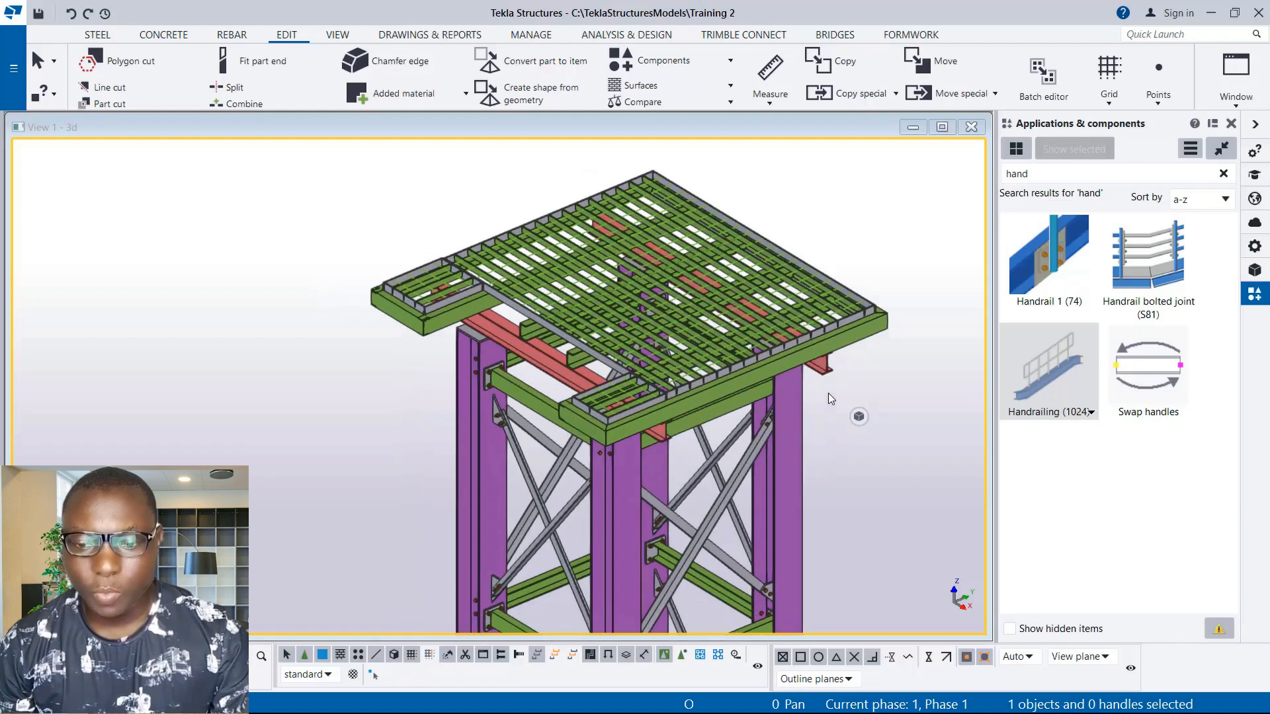
pyautogui.scroll(2, 773, 354)
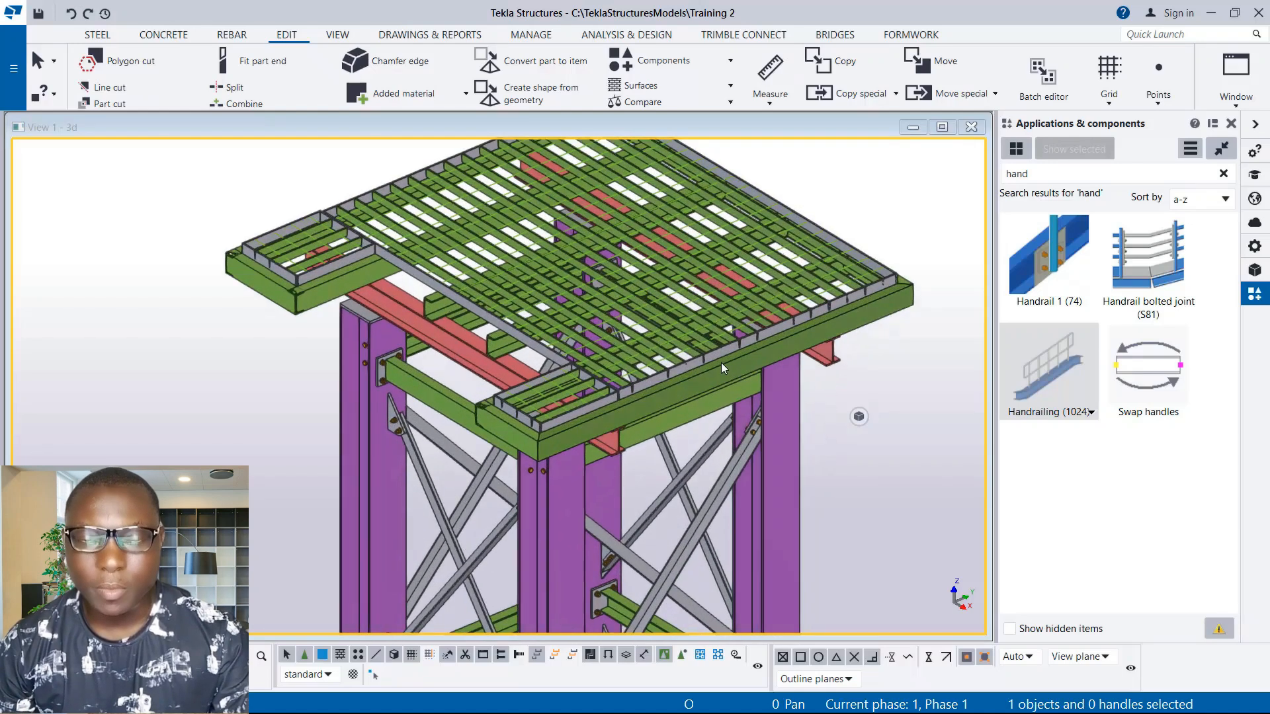
pyautogui.scroll(2, 691, 391)
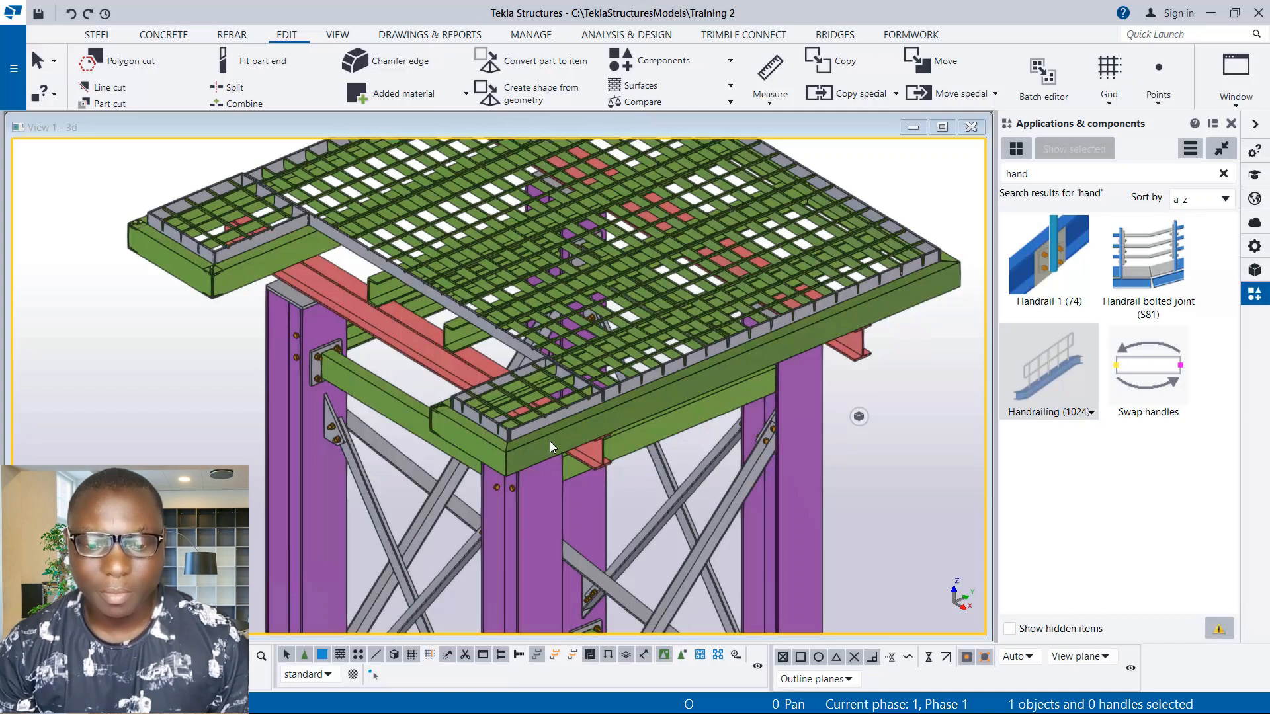
pyautogui.scroll(2, 550, 442)
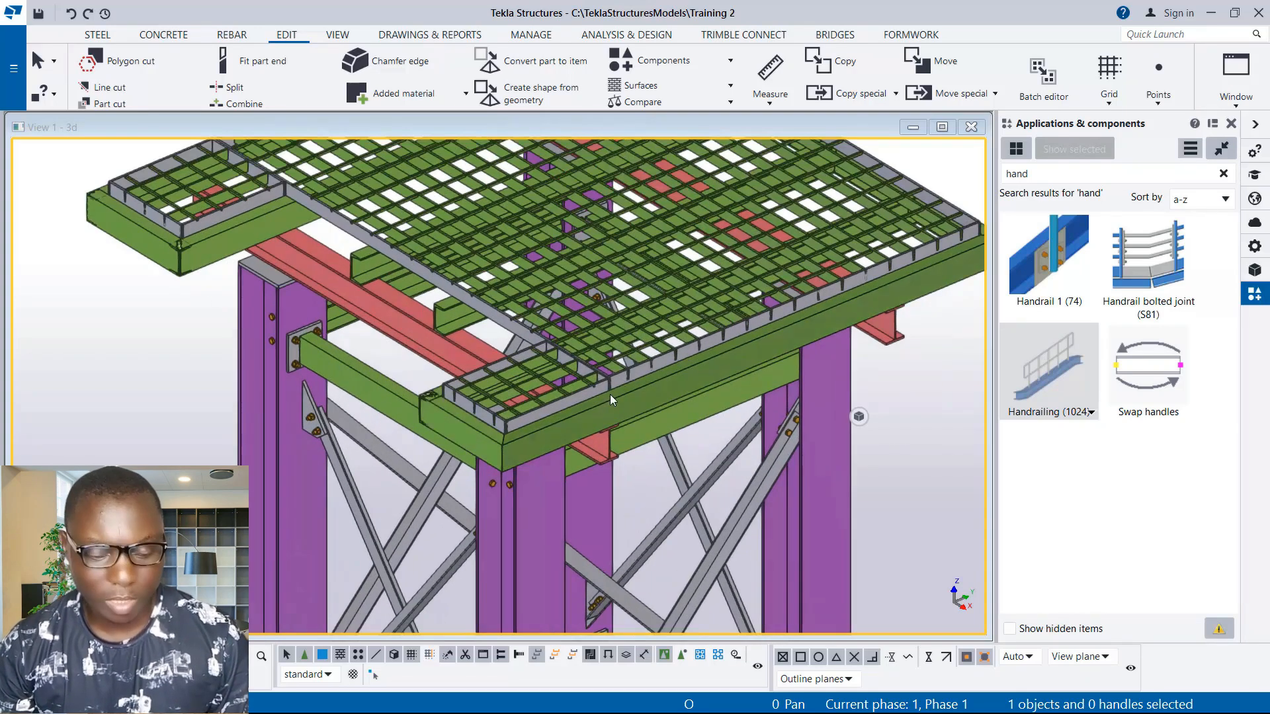
pyautogui.scroll(5, 565, 419)
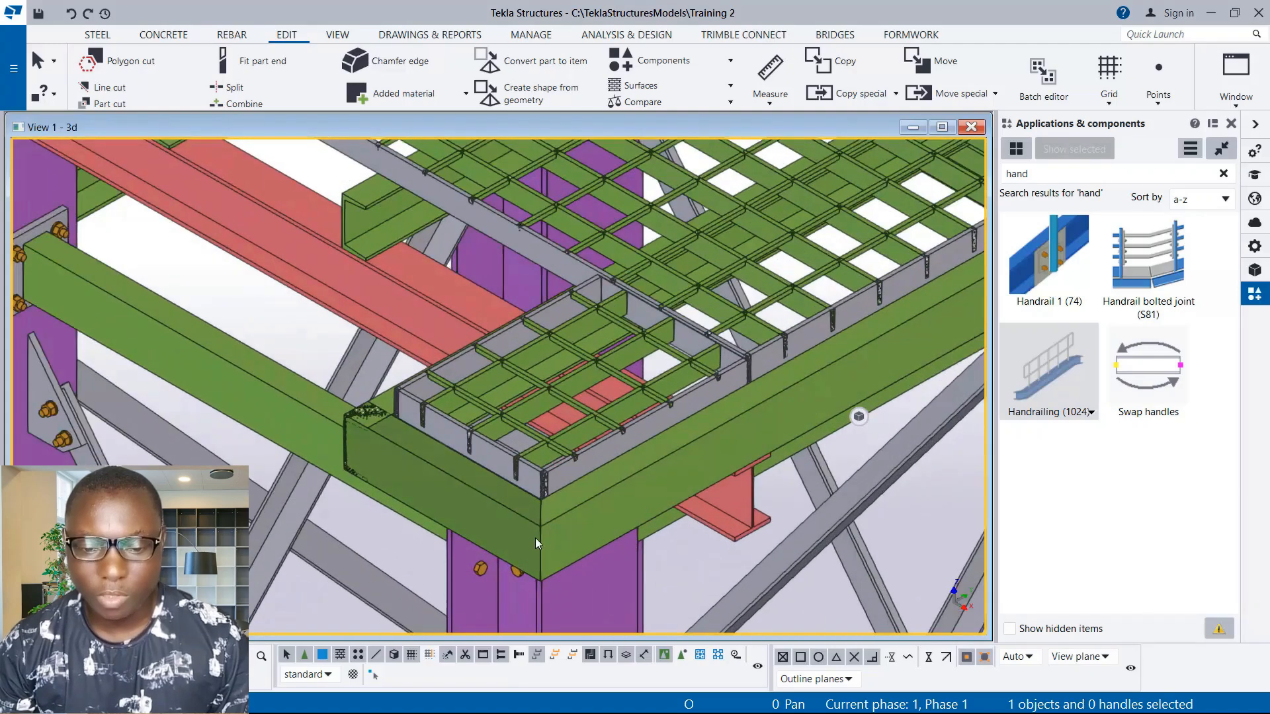
pyautogui.scroll(-1, 553, 482)
pyautogui.scroll(-5, 569, 446)
pyautogui.scroll(5, 846, 295)
pyautogui.scroll(5, 864, 291)
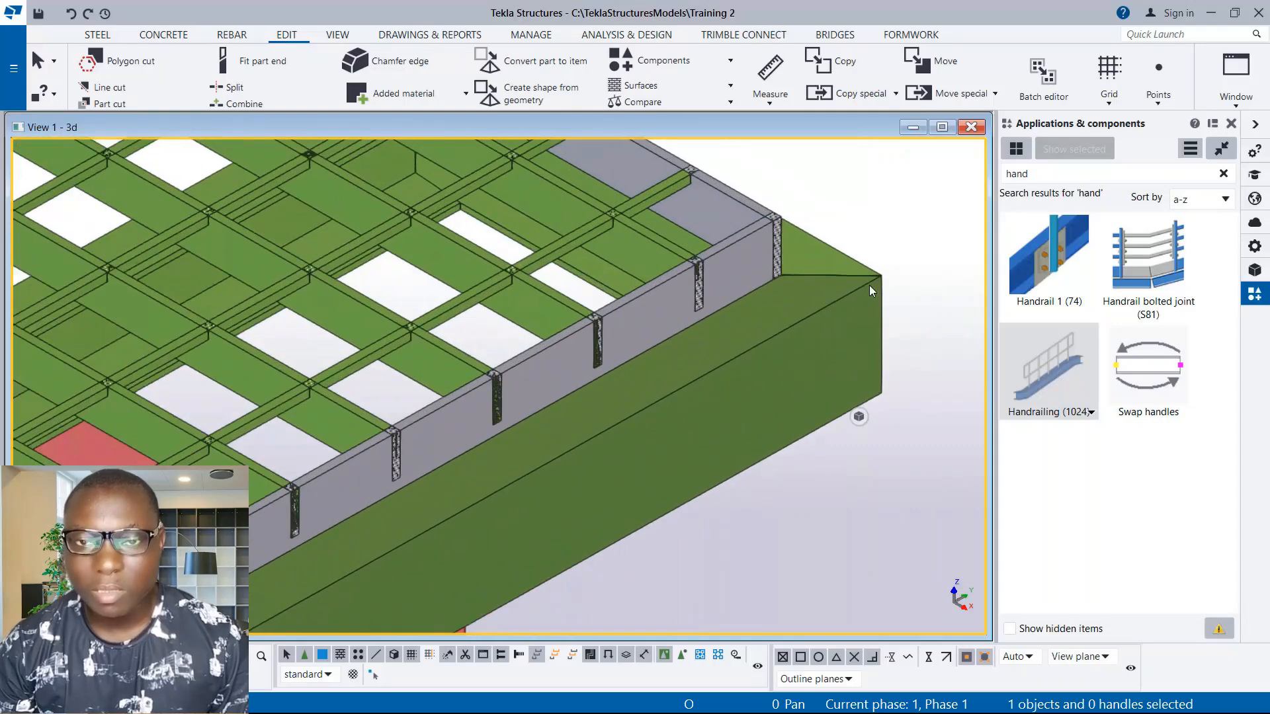
pyautogui.scroll(-10, 865, 335)
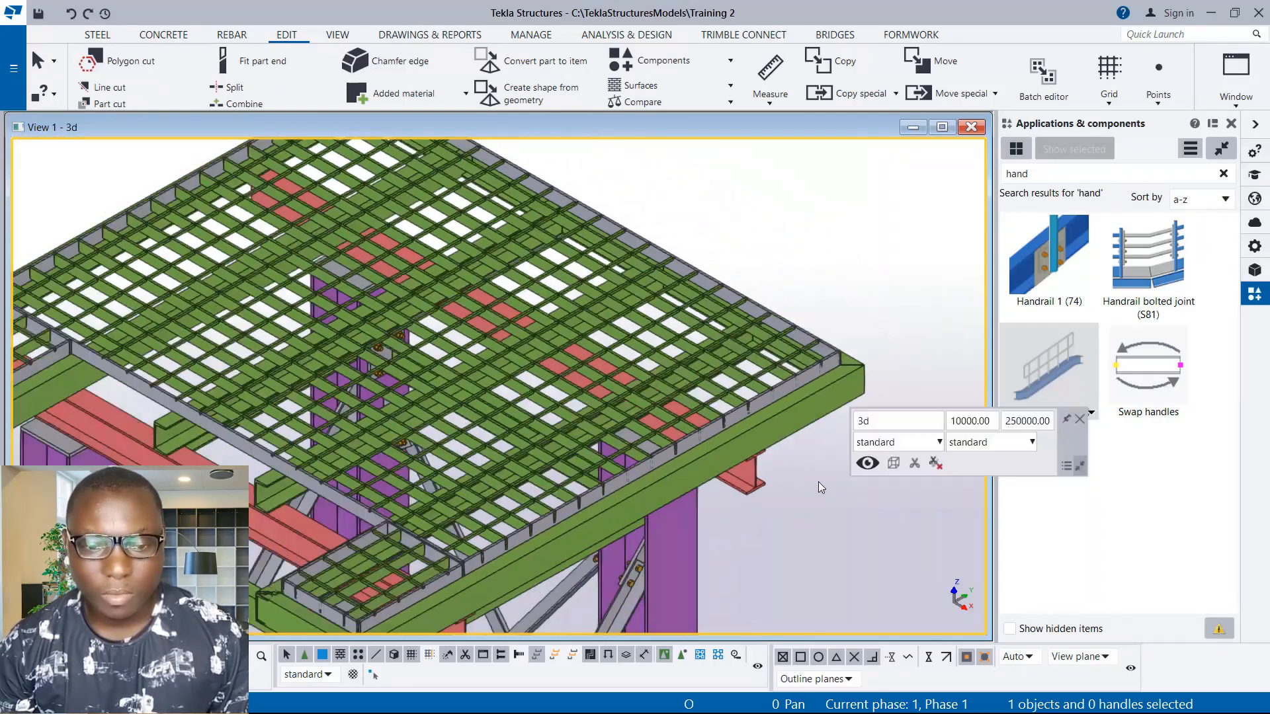
pyautogui.scroll(5, 149, 397)
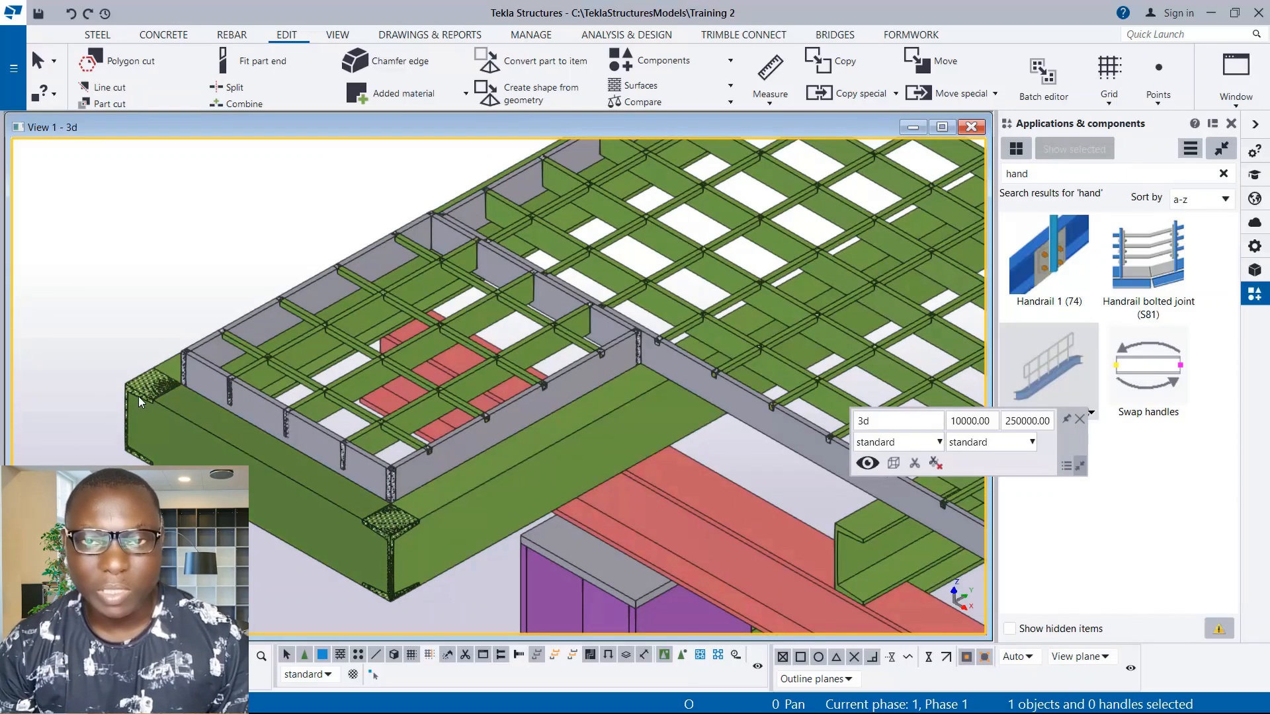
pyautogui.scroll(-5, 138, 396)
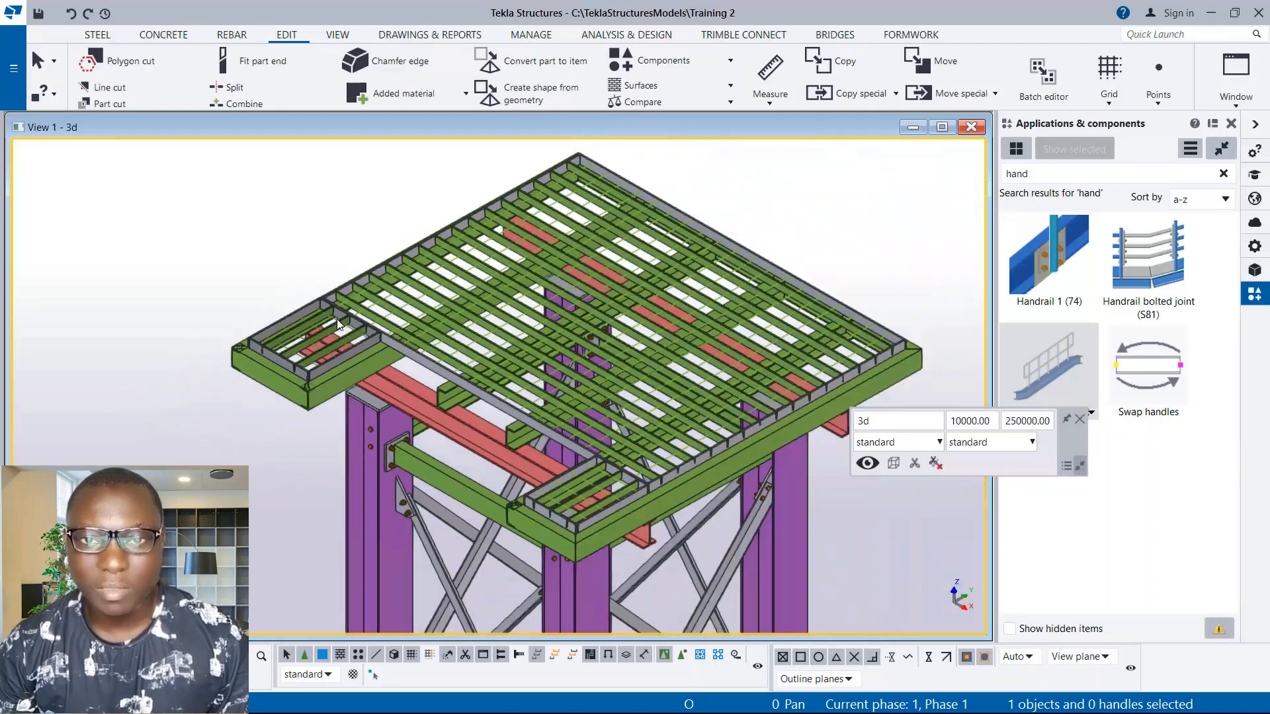
pyautogui.scroll(5, 517, 484)
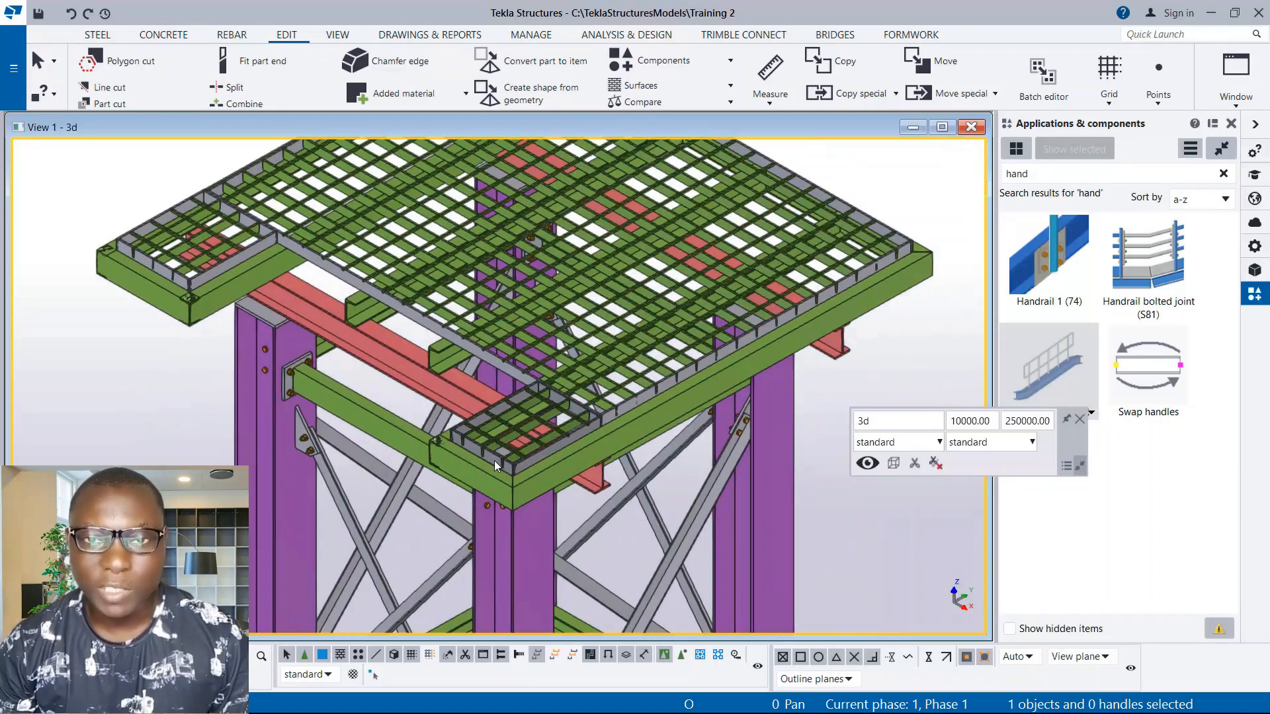
pyautogui.scroll(-2, 492, 388)
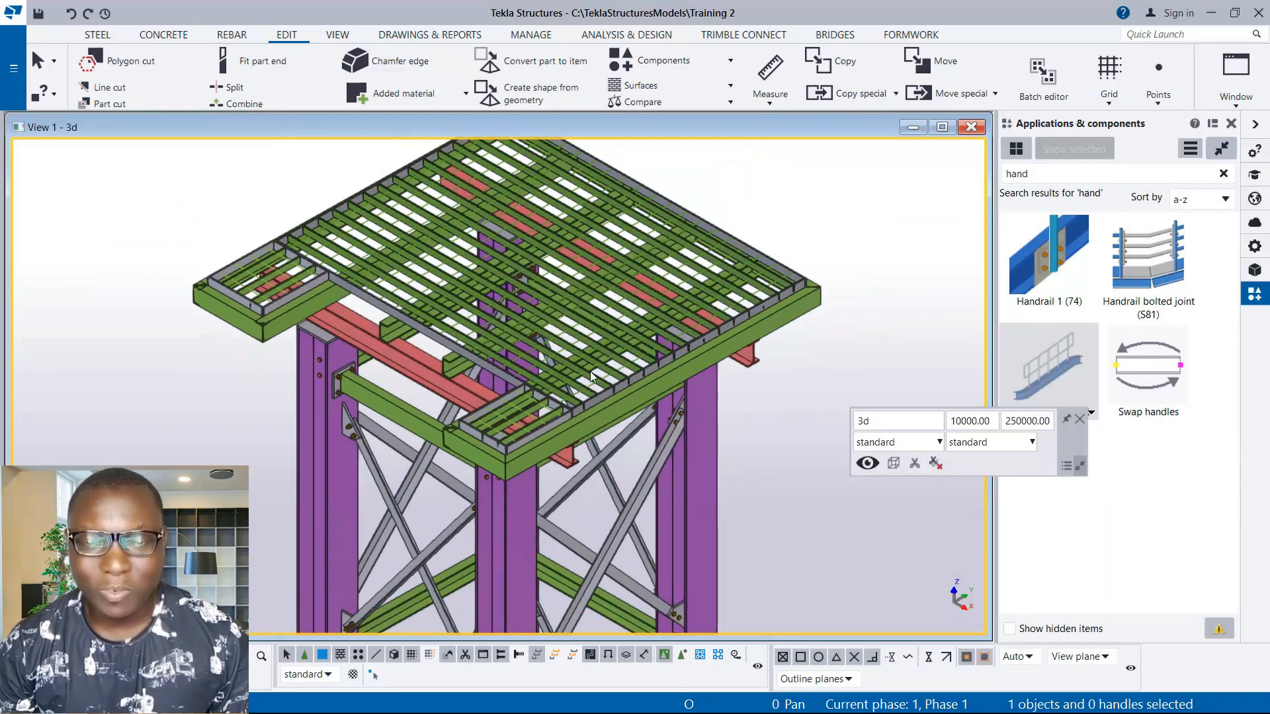
pyautogui.scroll(1, 584, 326)
pyautogui.scroll(2, 553, 353)
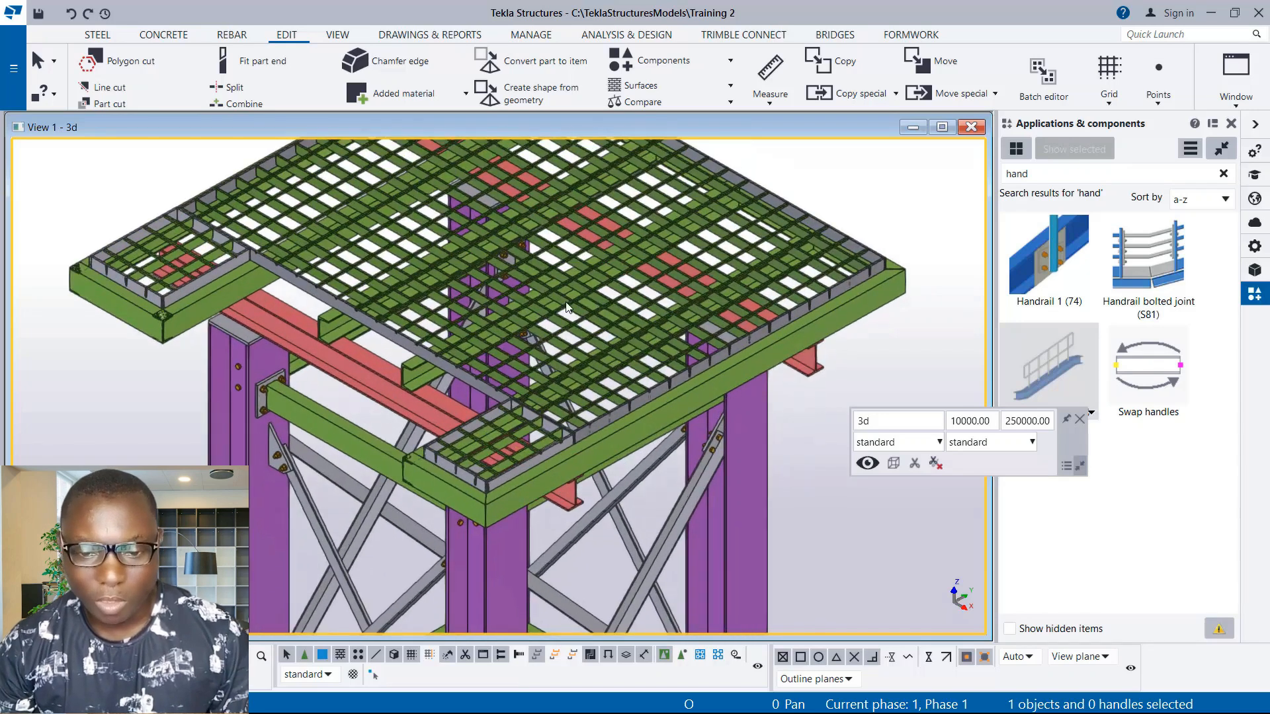
pyautogui.scroll(-3, 562, 330)
pyautogui.scroll(-1, 579, 420)
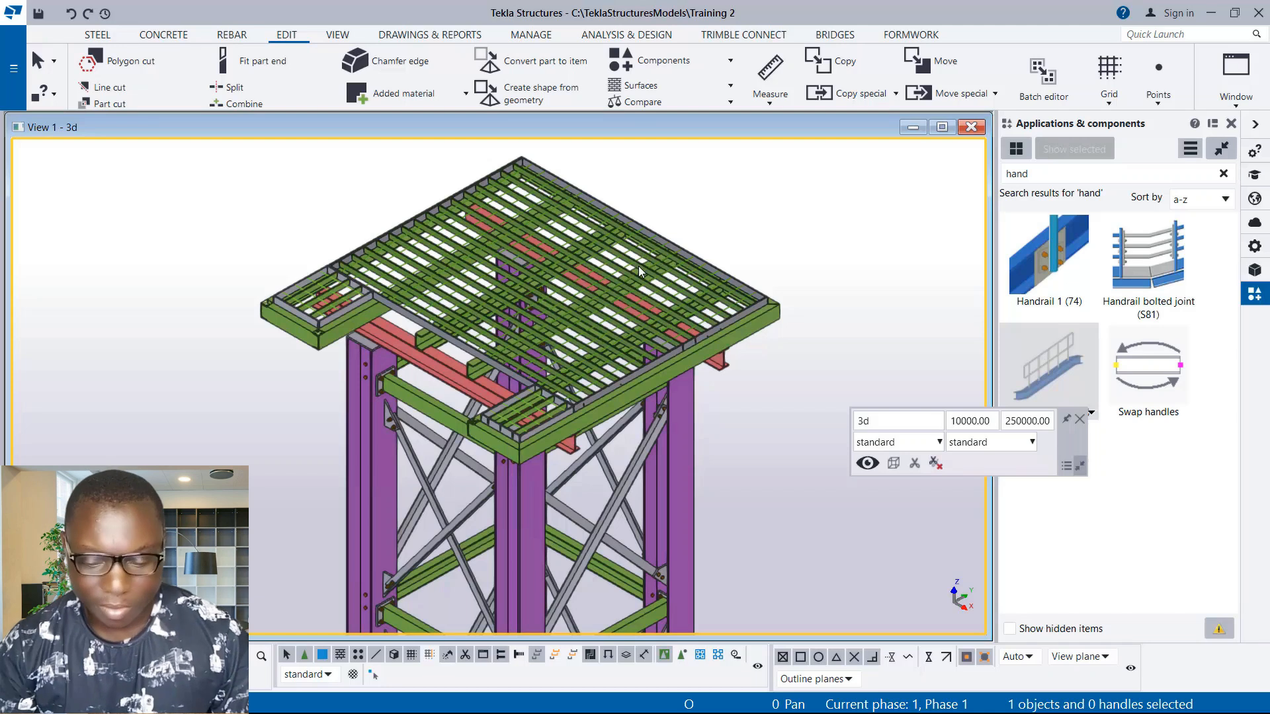
# Step: Make the Plan EL.+8200 view visible and tile it vertically beside the 3d view
pyautogui.hotkey('ctrl', 'i')
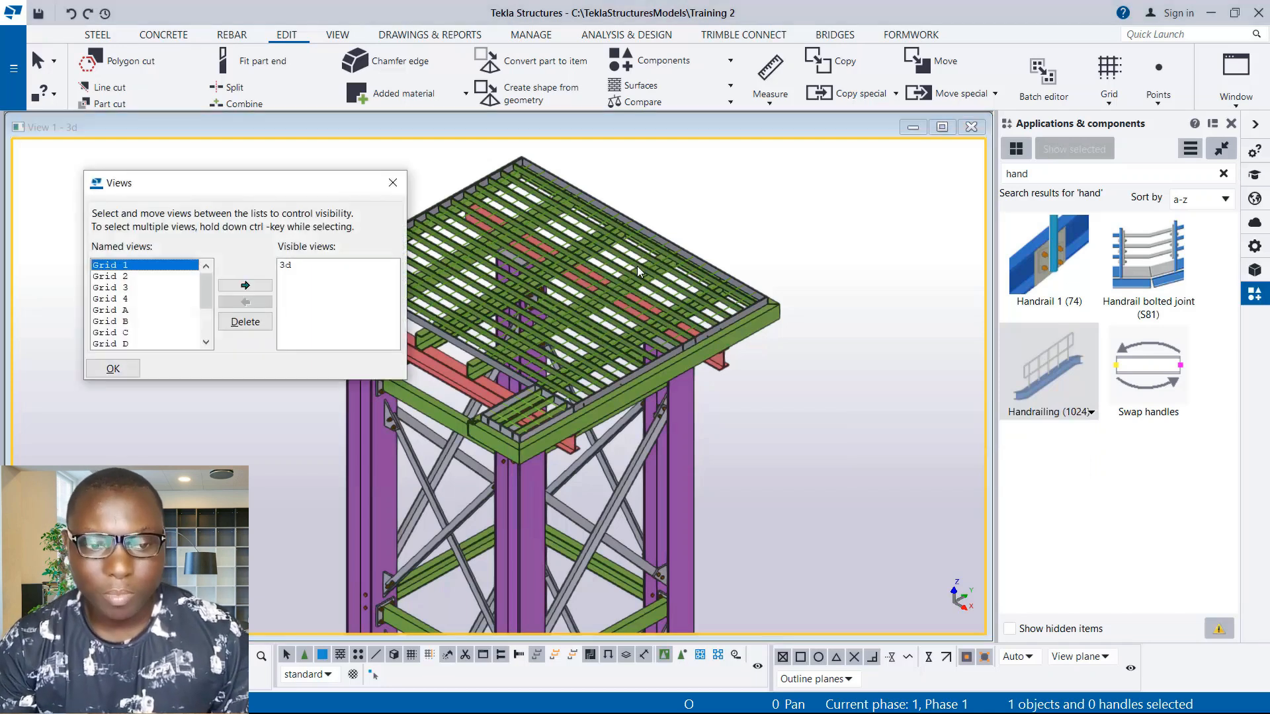
pyautogui.moveTo(223, 192); pyautogui.dragTo(233, 172)
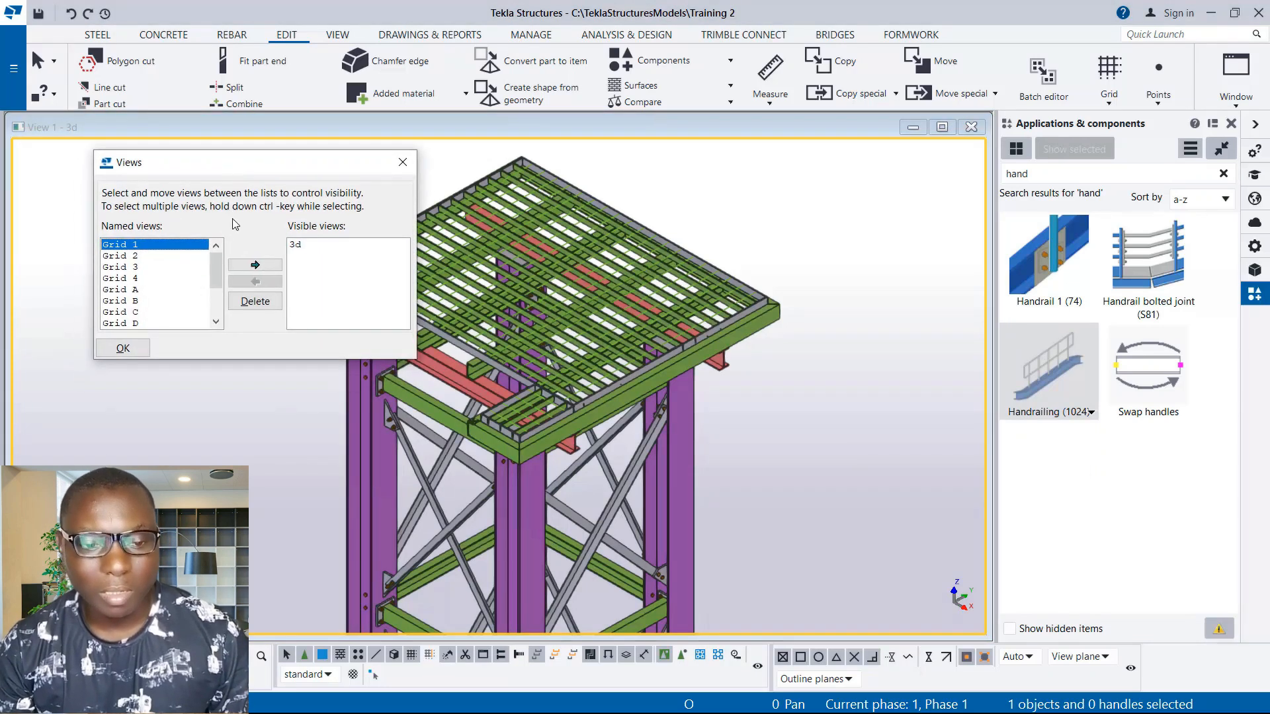
pyautogui.moveTo(214, 268); pyautogui.dragTo(214, 323)
pyautogui.click(122, 324)
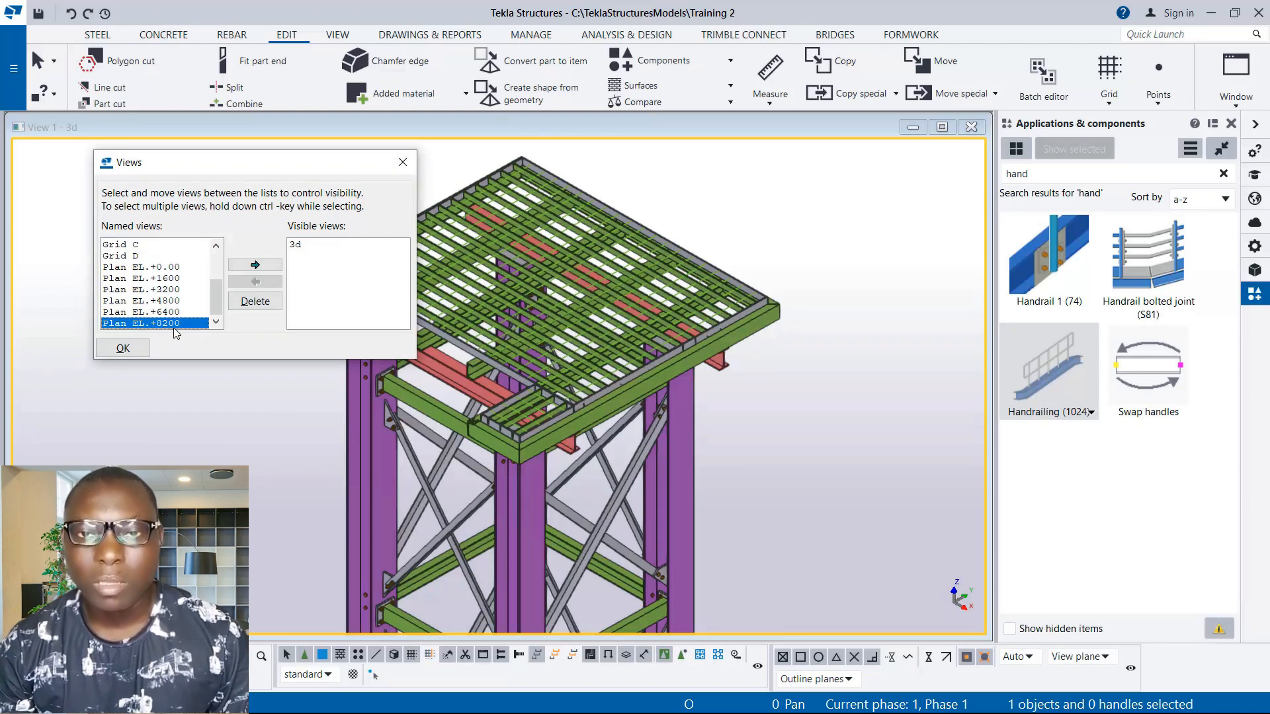
pyautogui.click(256, 266)
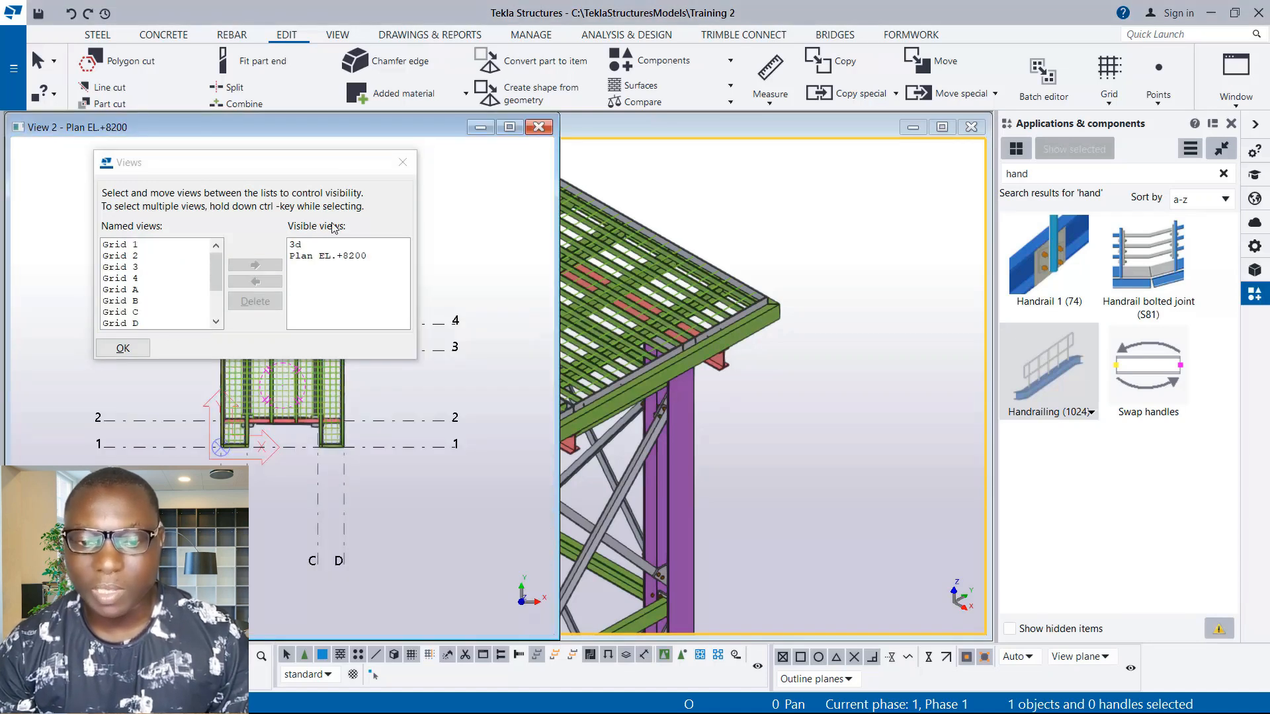
pyautogui.click(123, 349)
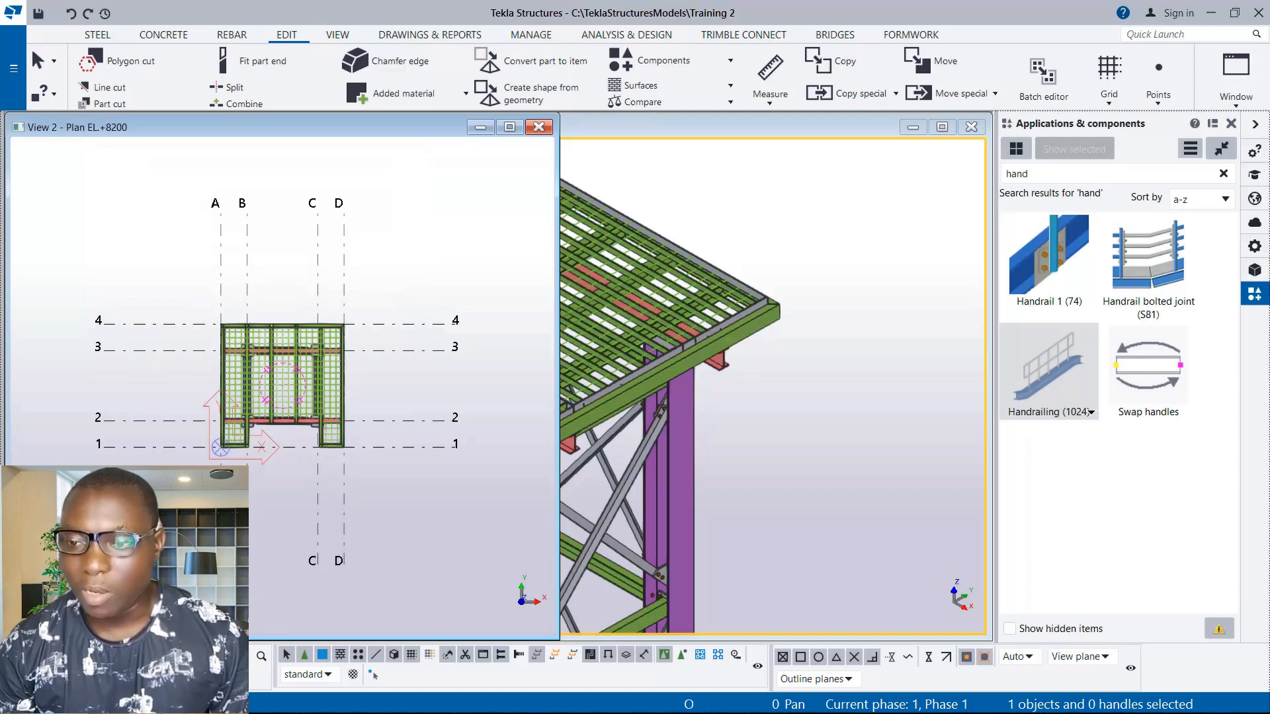
pyautogui.click(1235, 73)
pyautogui.click(1199, 152)
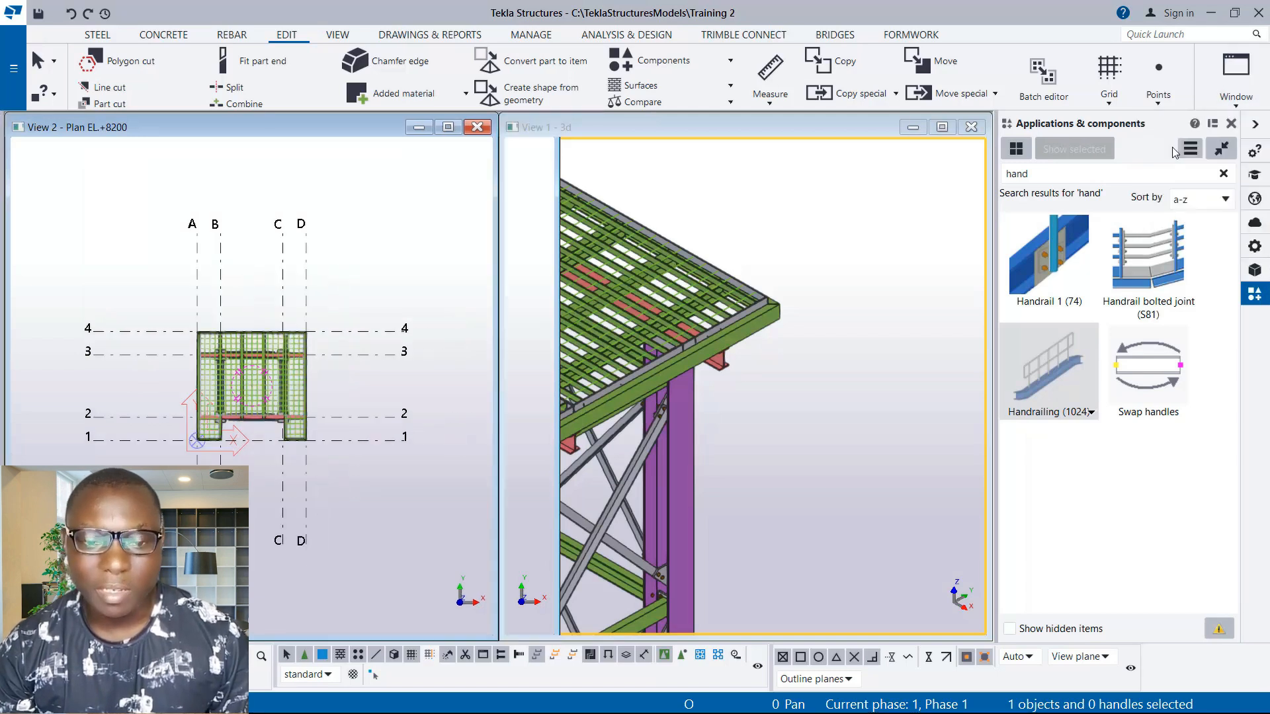
# Step: Fit the end of the grid A perimeter beam to the diagonal between the inner and outer corners at A/4
pyautogui.scroll(5, 295, 305)
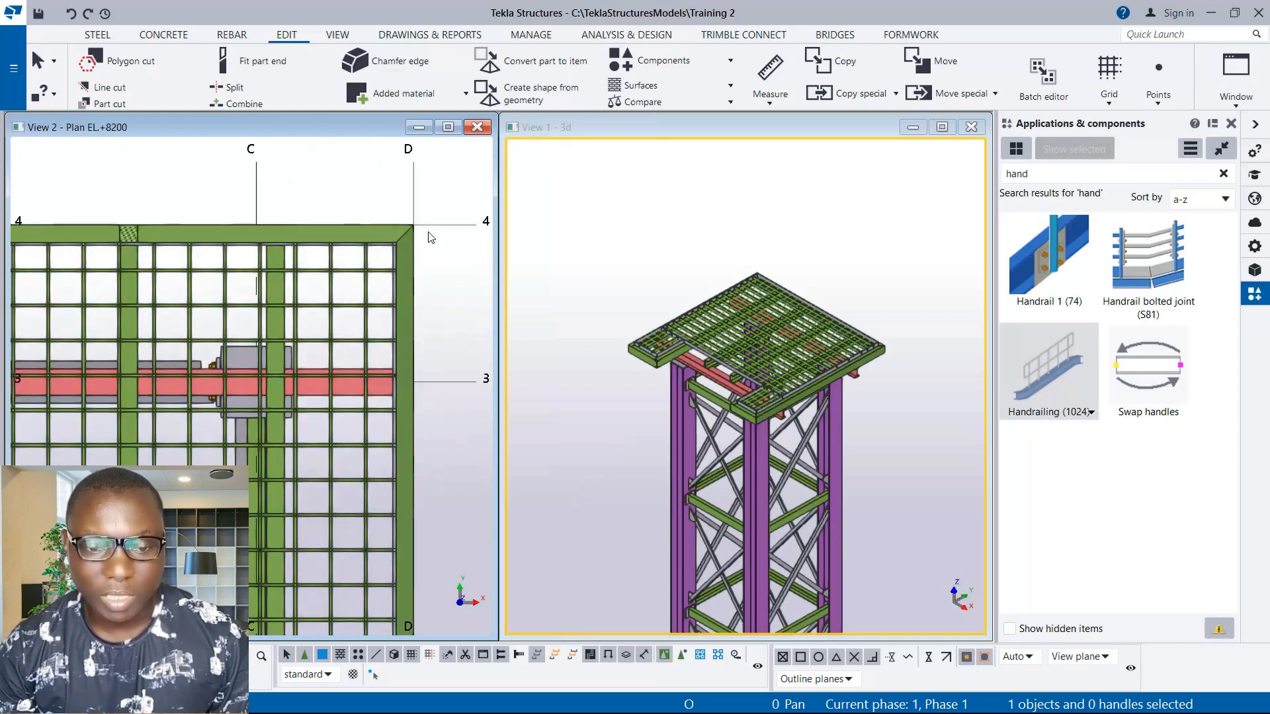
pyautogui.scroll(-3, 370, 317)
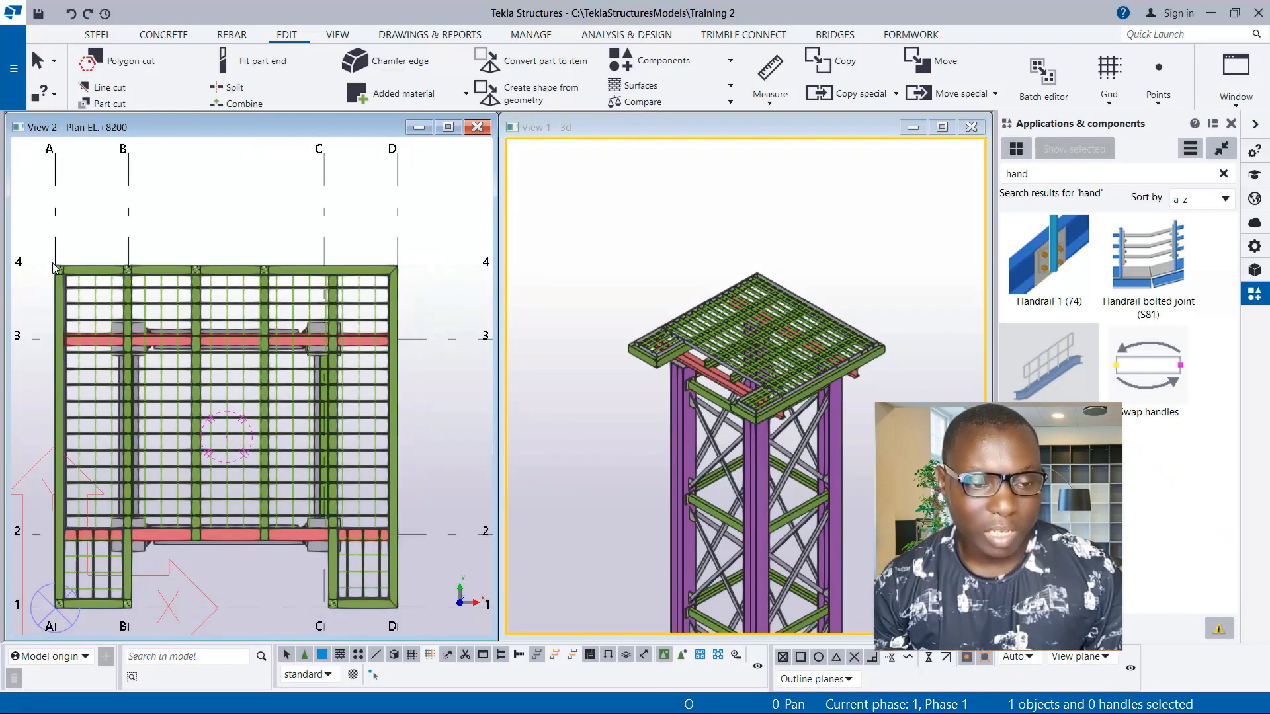
pyautogui.scroll(5, 64, 273)
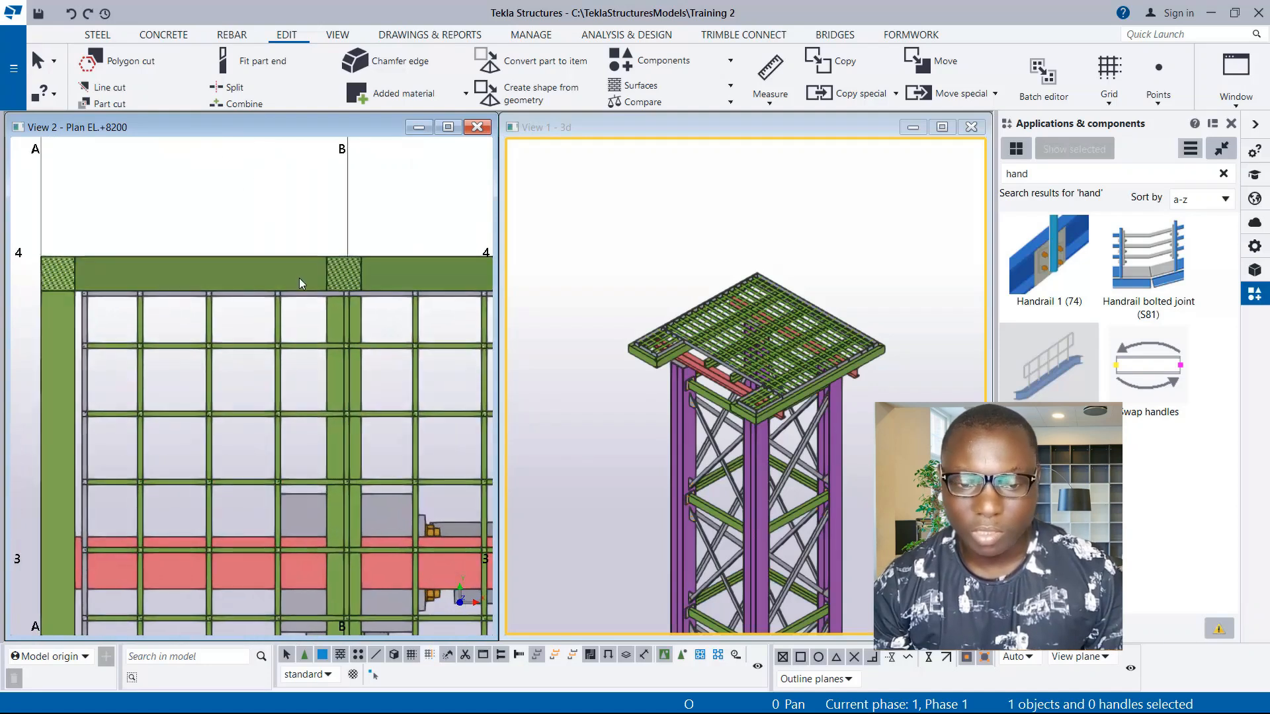
pyautogui.moveTo(67, 289); pyautogui.dragTo(103, 291, button='middle')
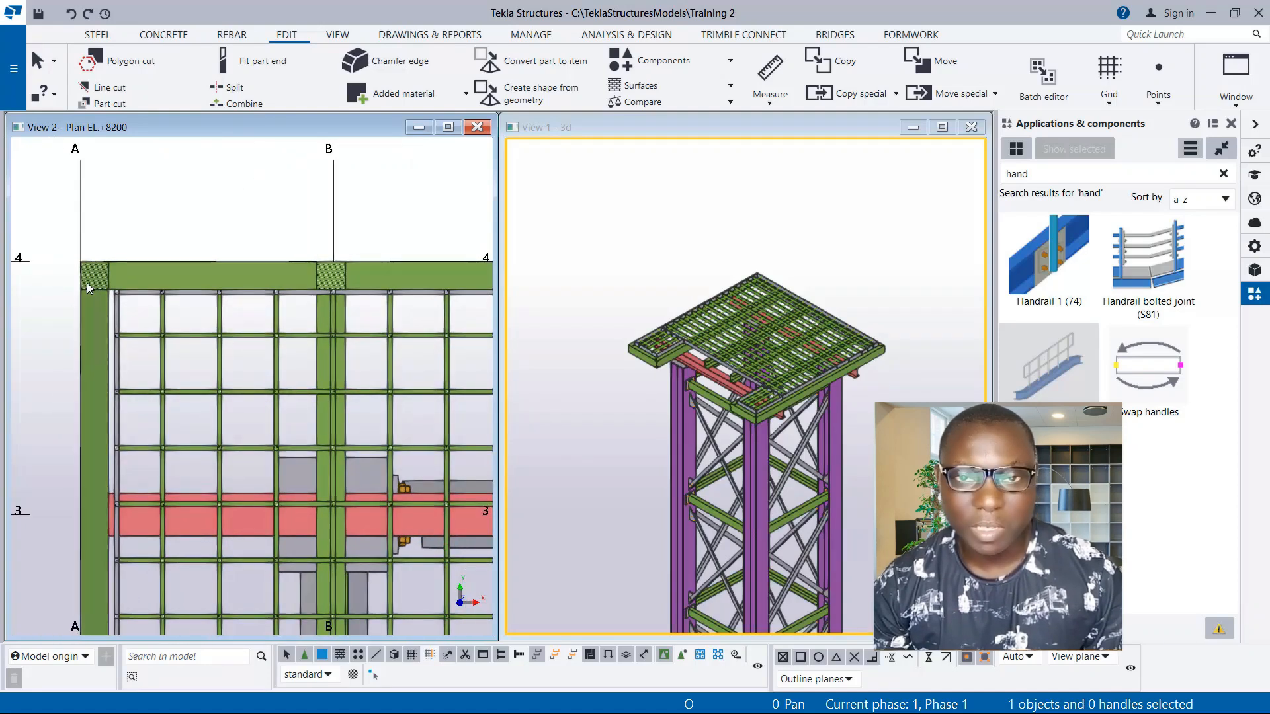
pyautogui.scroll(3, 78, 275)
pyautogui.scroll(4, 78, 273)
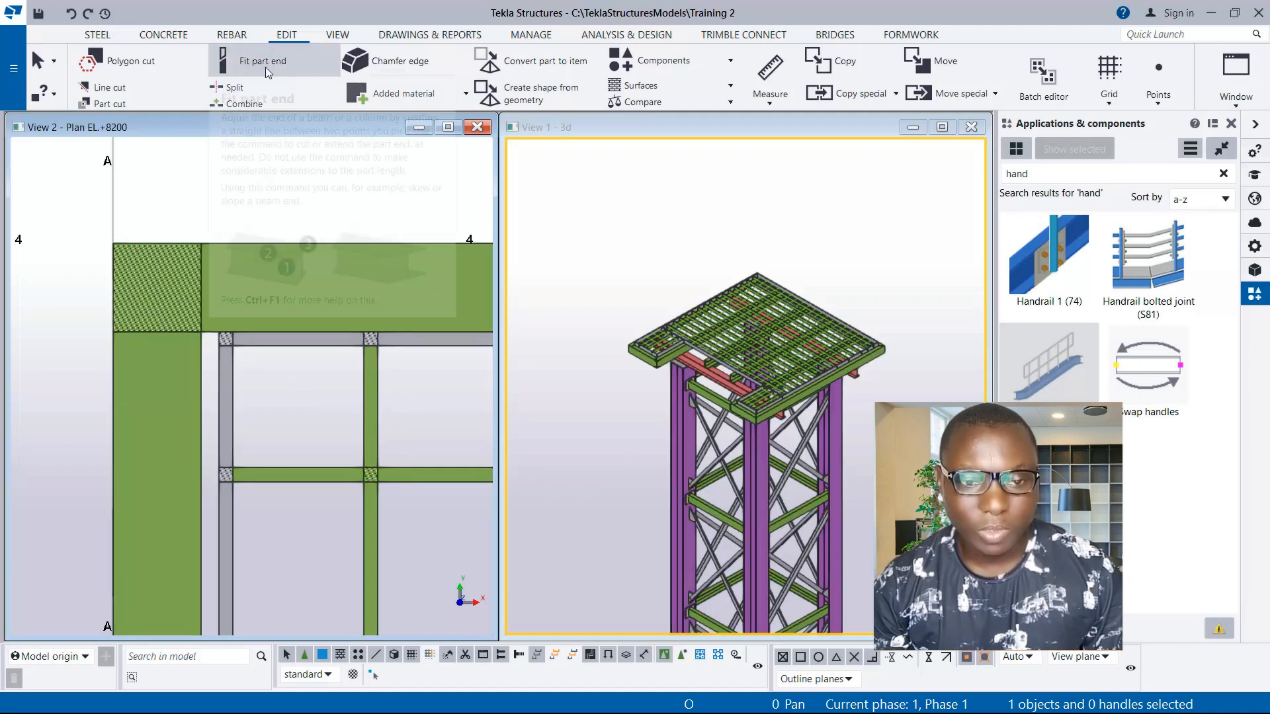
pyautogui.click(285, 37)
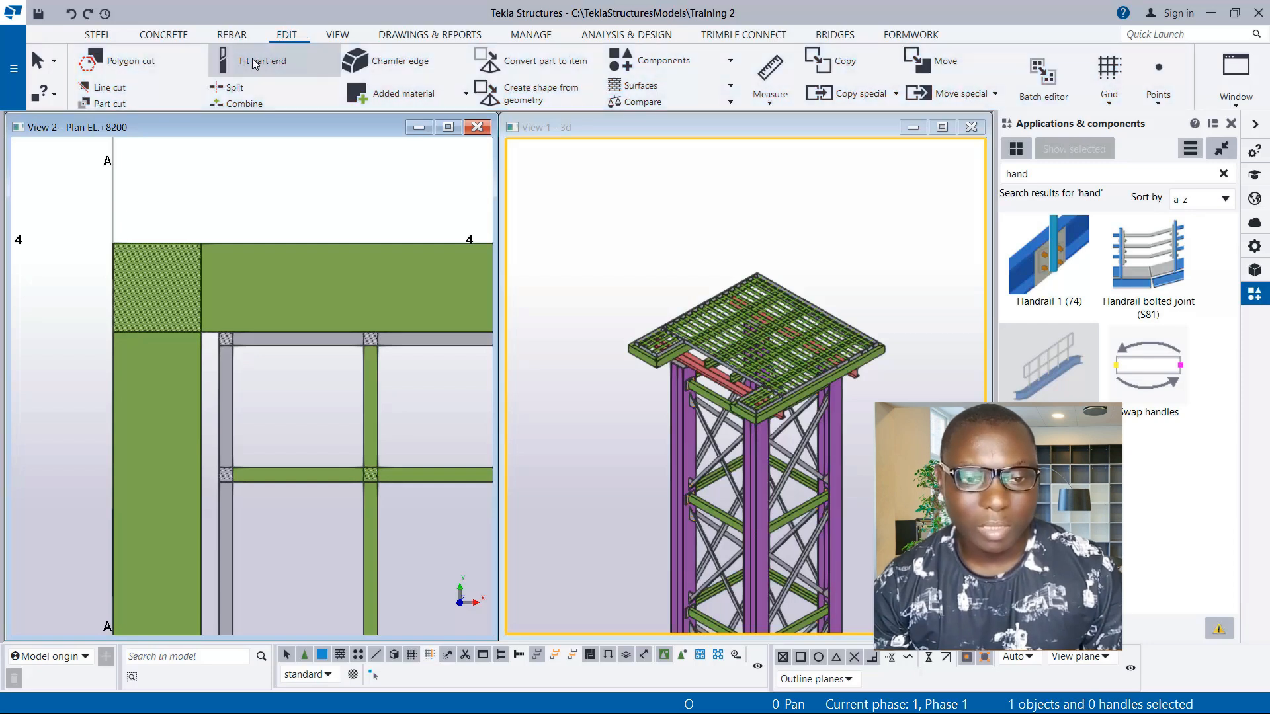
pyautogui.click(258, 62)
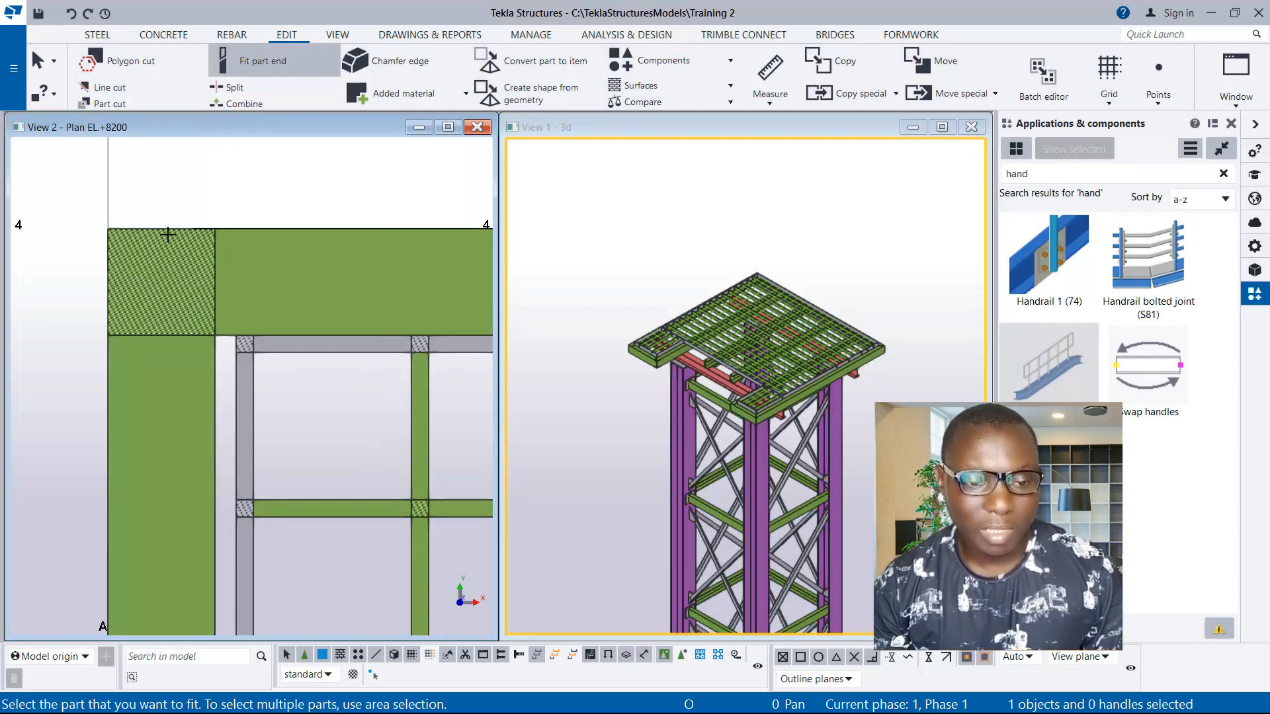
pyautogui.click(207, 383)
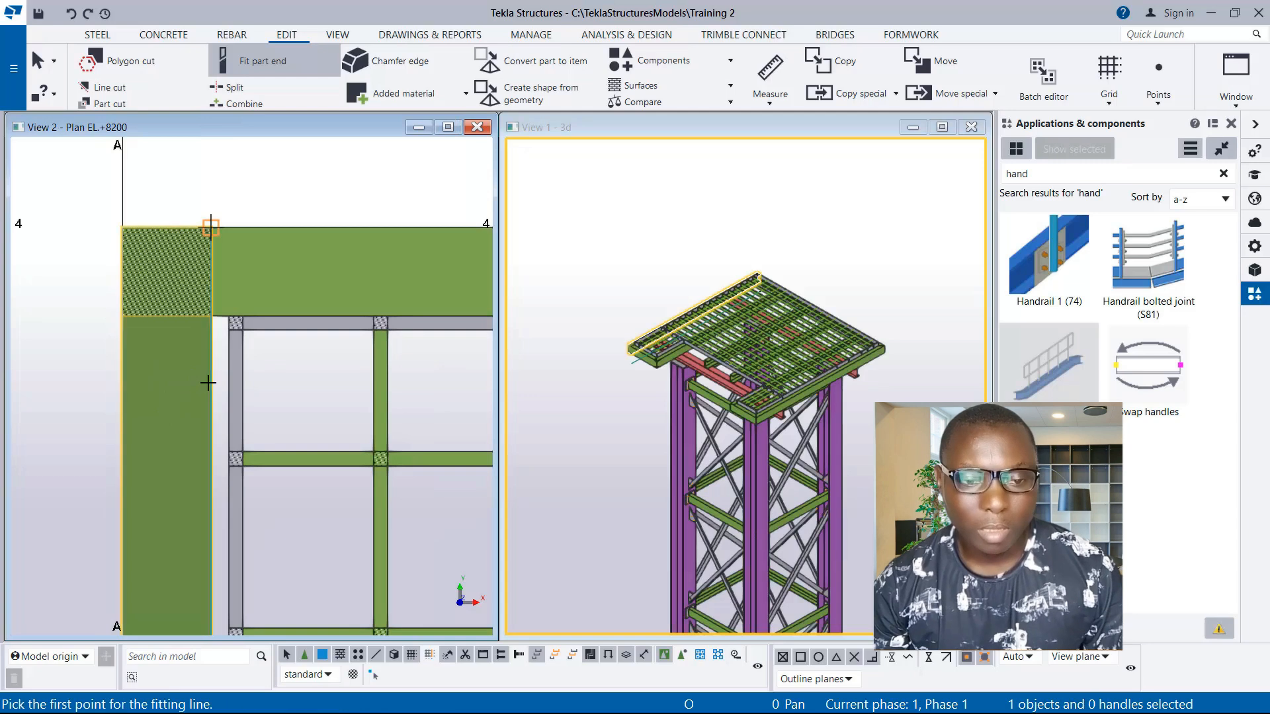
pyautogui.click(210, 317)
pyautogui.click(125, 232)
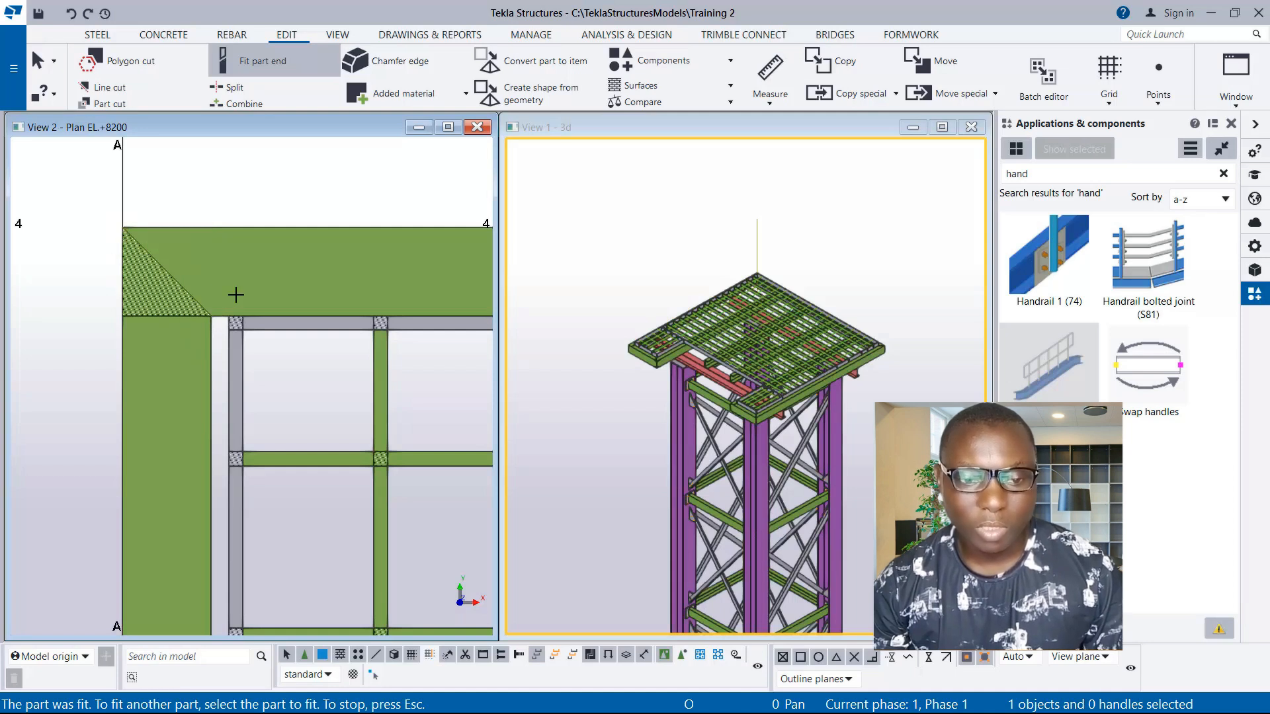
pyautogui.click(289, 248)
pyautogui.click(122, 226)
pyautogui.click(122, 226)
# Step: Fit the end of the grid 4 perimeter beam along the same corner diagonal at A/4 to complete the mitre
pyautogui.scroll(2, 203, 316)
pyautogui.scroll(2, 140, 267)
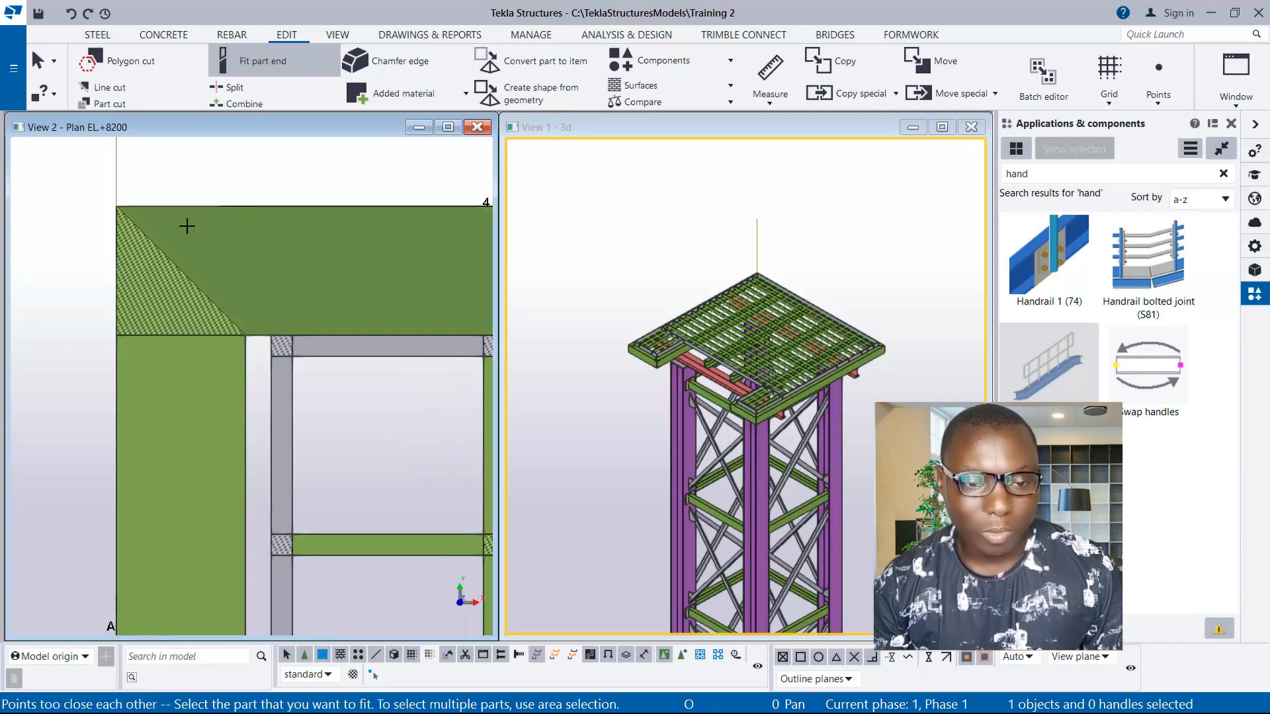
pyautogui.click(285, 213)
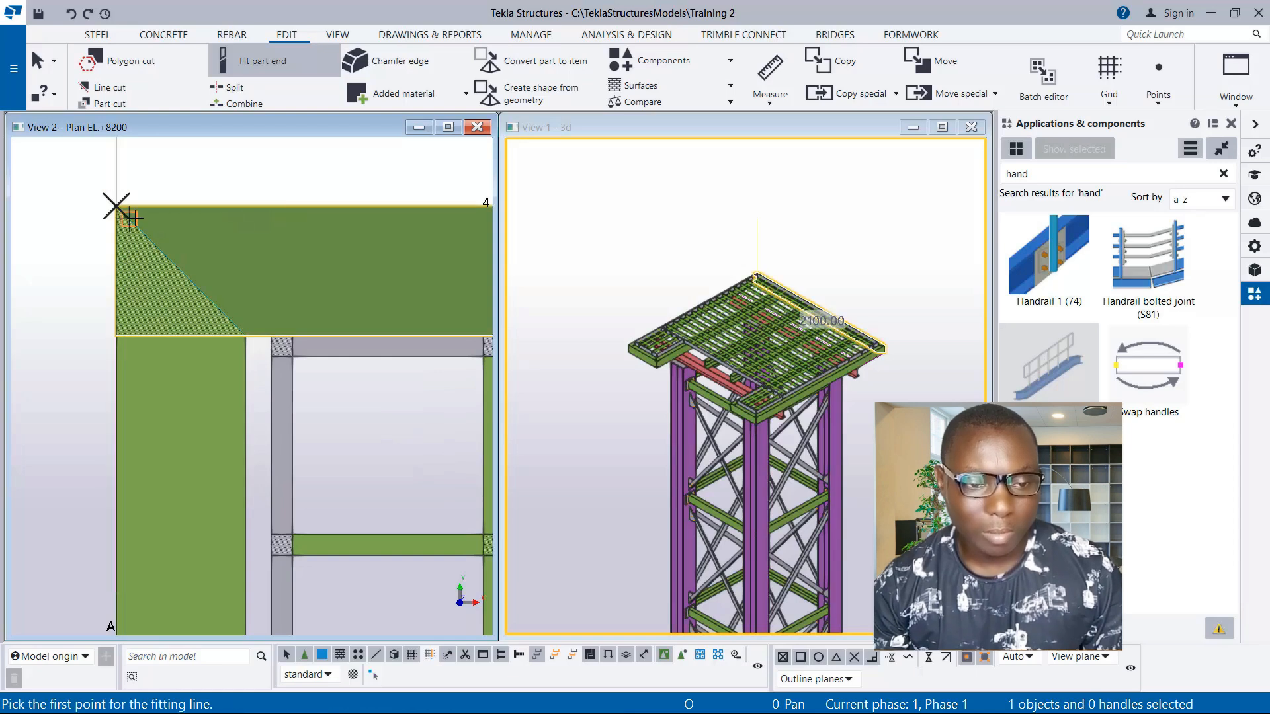
pyautogui.click(243, 335)
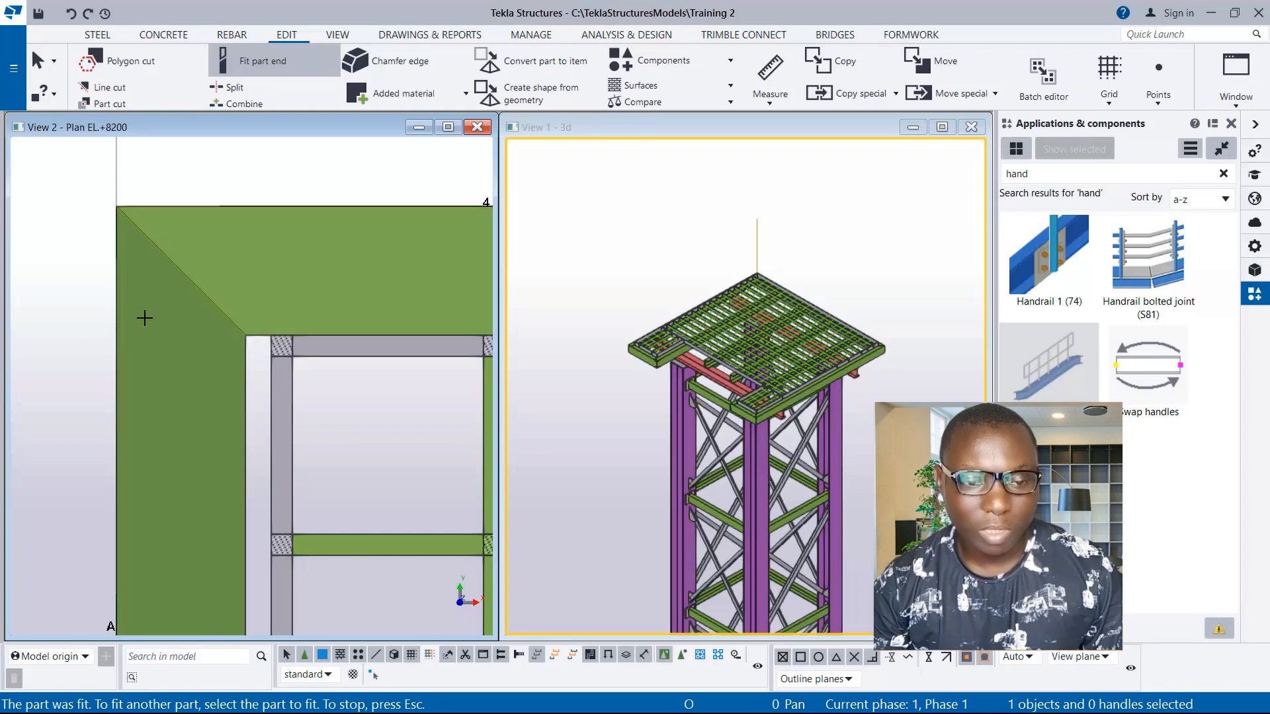
pyautogui.scroll(-4, 162, 277)
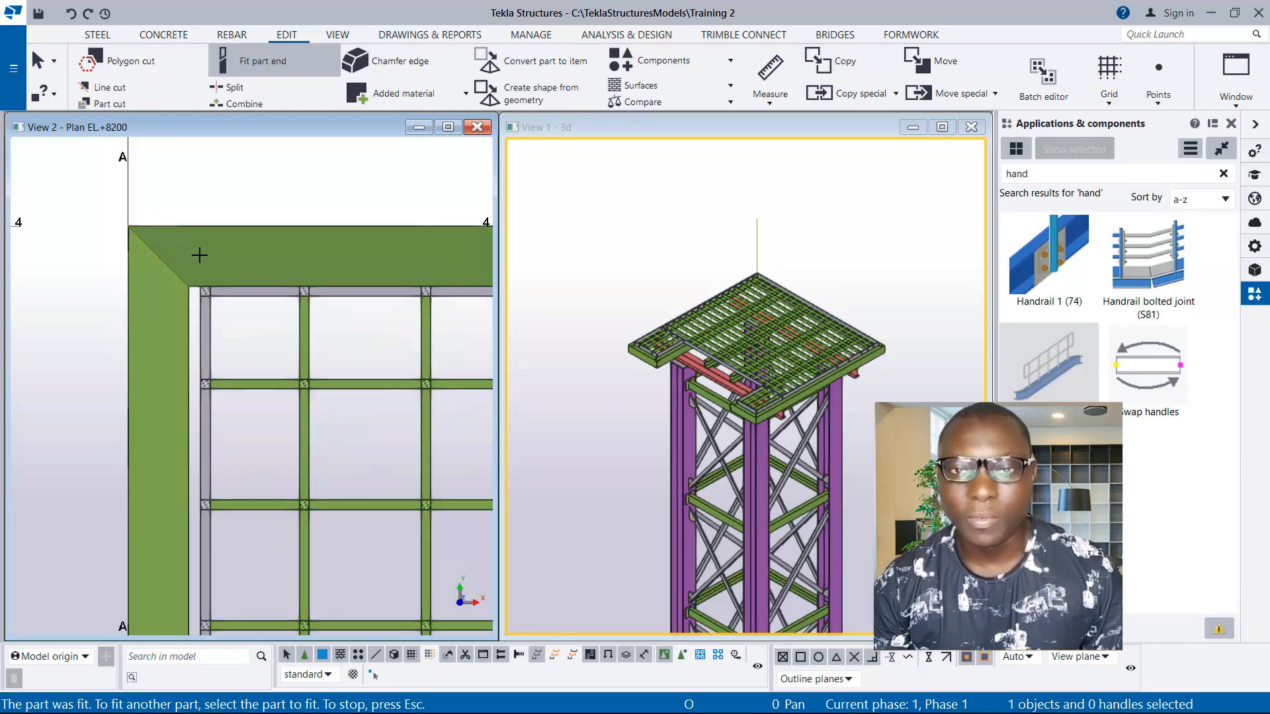
# Step: Check the mitred A/4 corner and the grid 4 perimeter beam in plan, and end the part fitting
pyautogui.scroll(1, 267, 270)
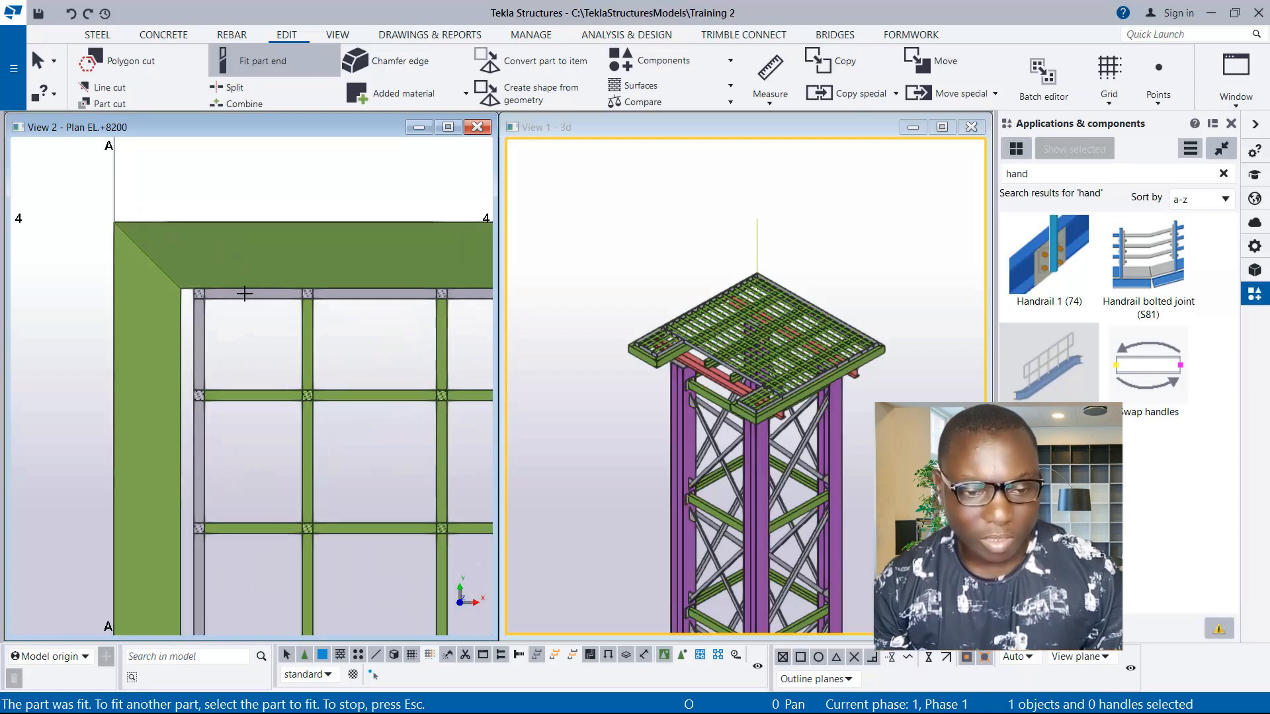
pyautogui.scroll(-4, 156, 275)
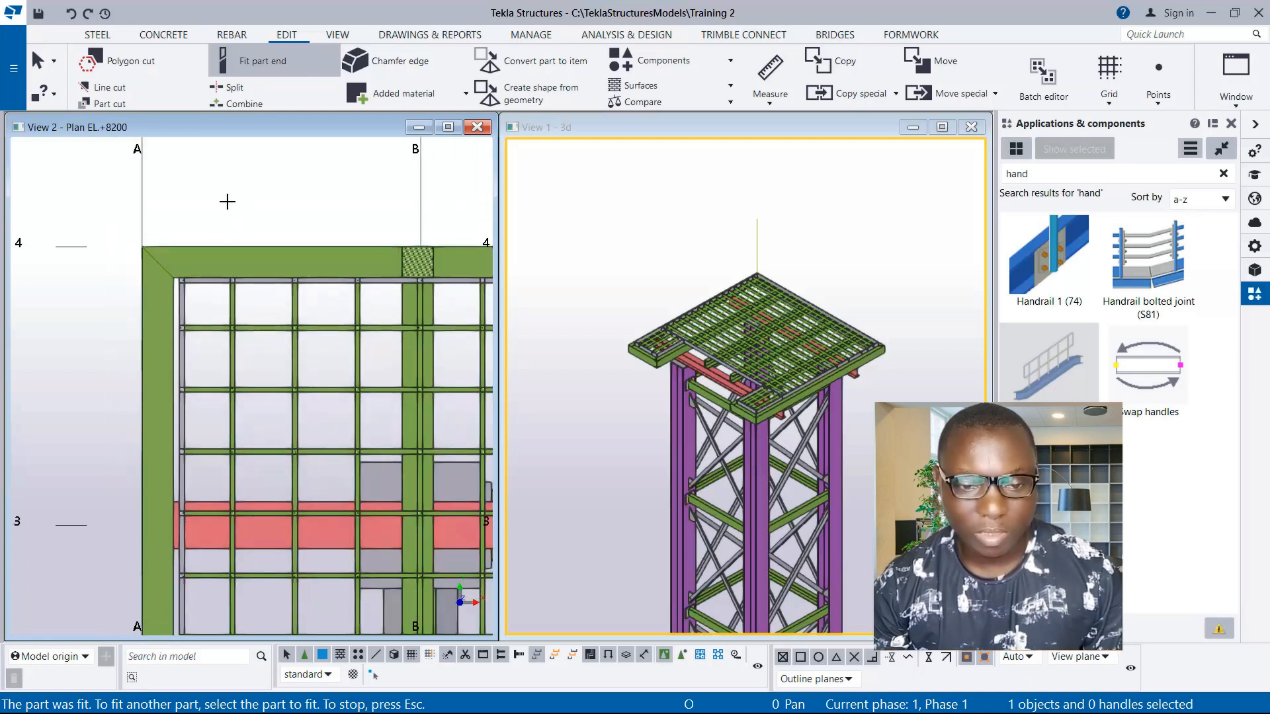
pyautogui.scroll(-3, 177, 278)
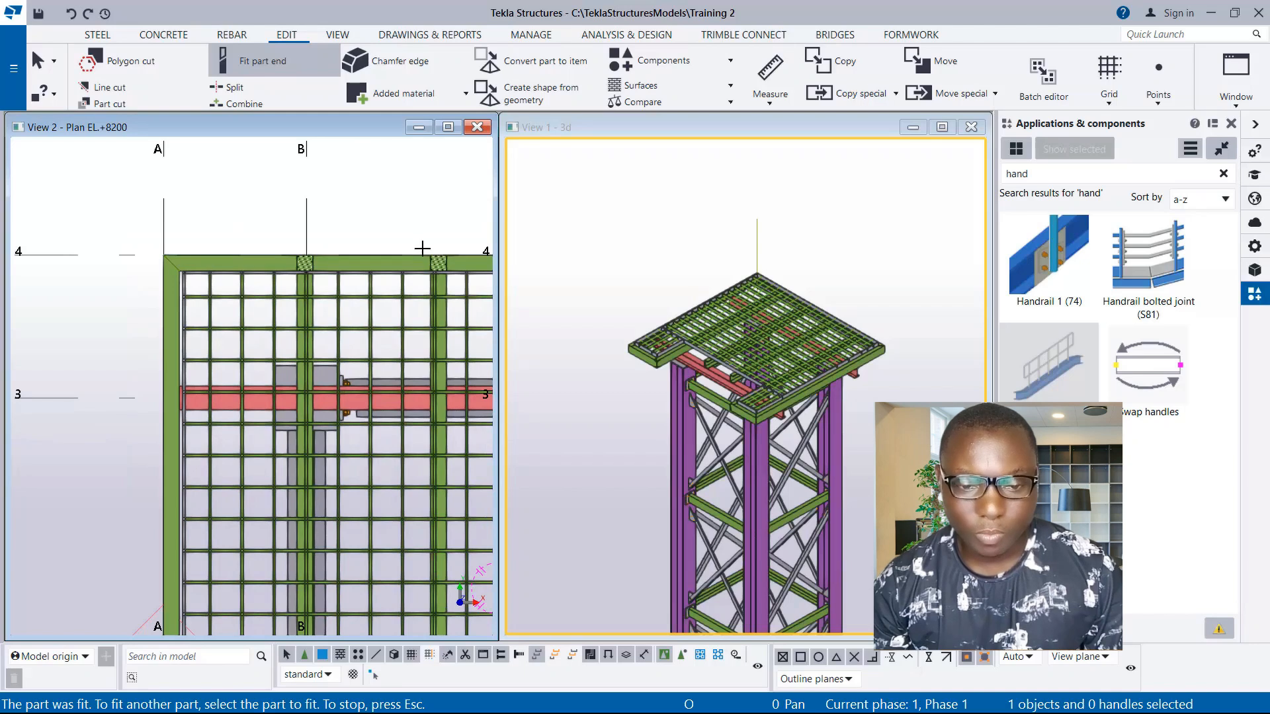
pyautogui.scroll(4, 279, 274)
pyautogui.scroll(-3, 279, 274)
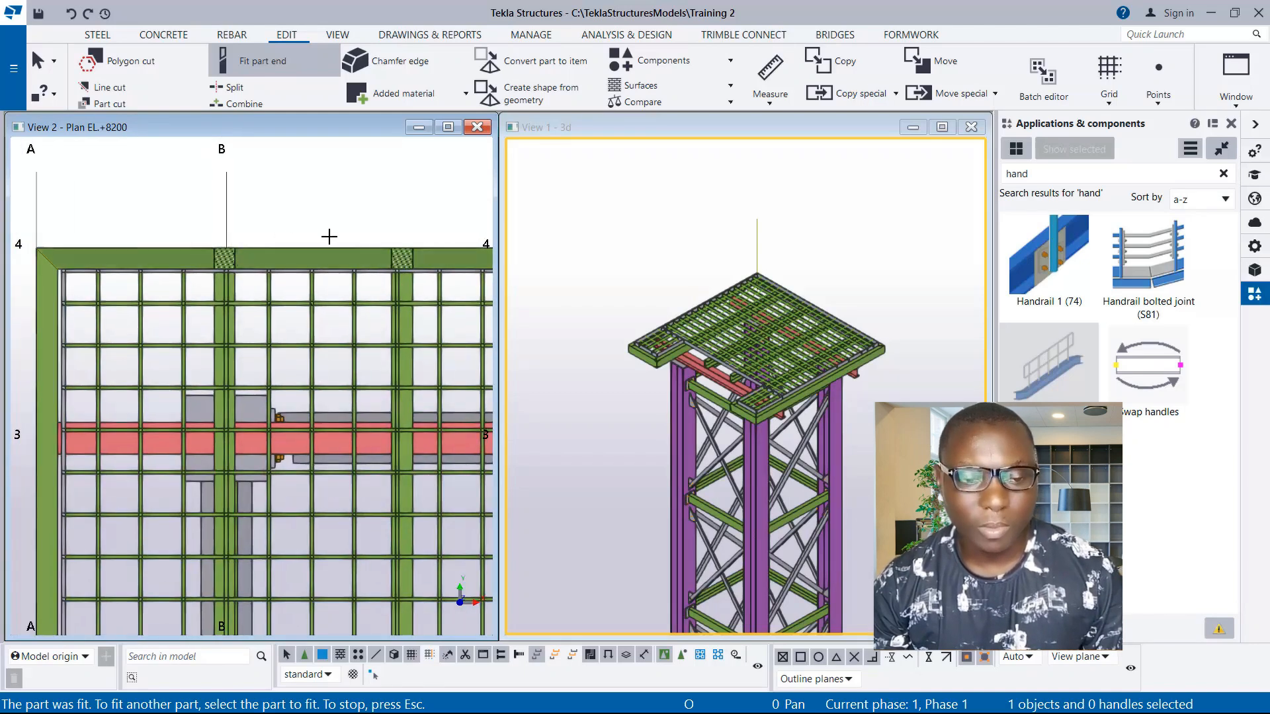
pyautogui.scroll(-1, 329, 237)
pyautogui.rightClick(274, 199)
pyautogui.click(337, 213)
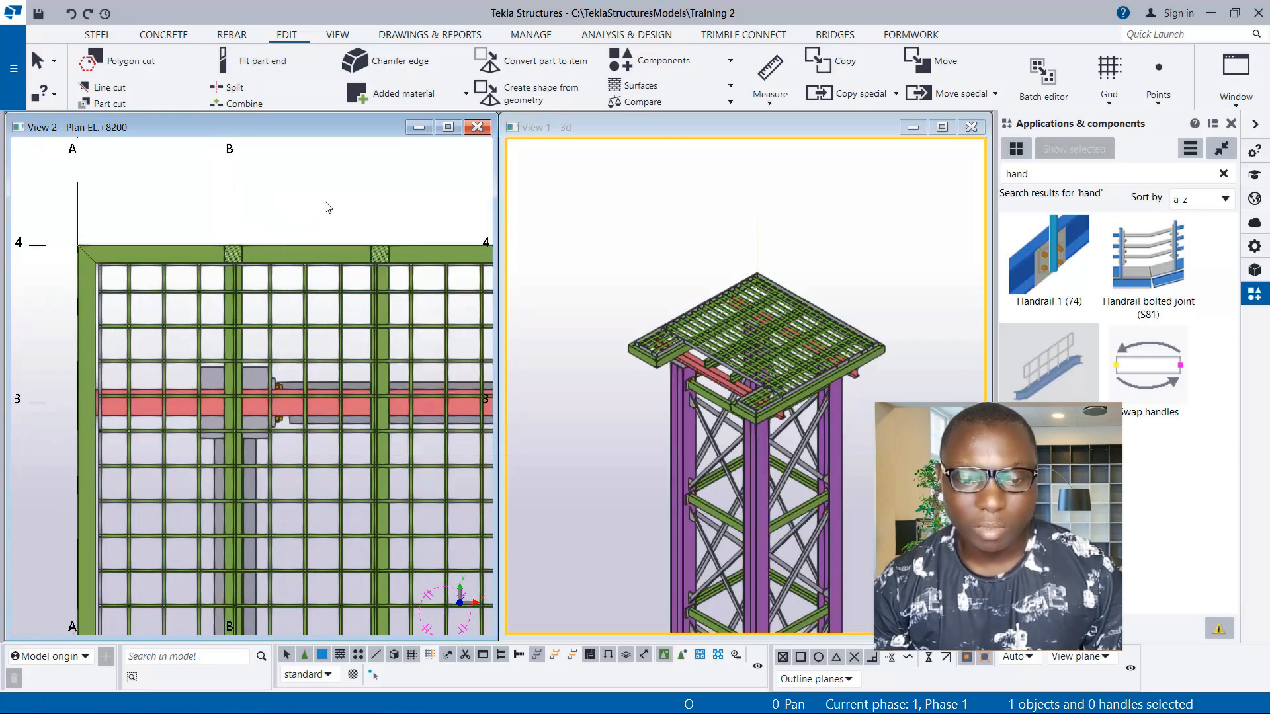
# Step: Close the Plan EL.+8200 view and tile the remaining 3D view vertically to fill the workspace
pyautogui.click(476, 128)
pyautogui.click(1240, 90)
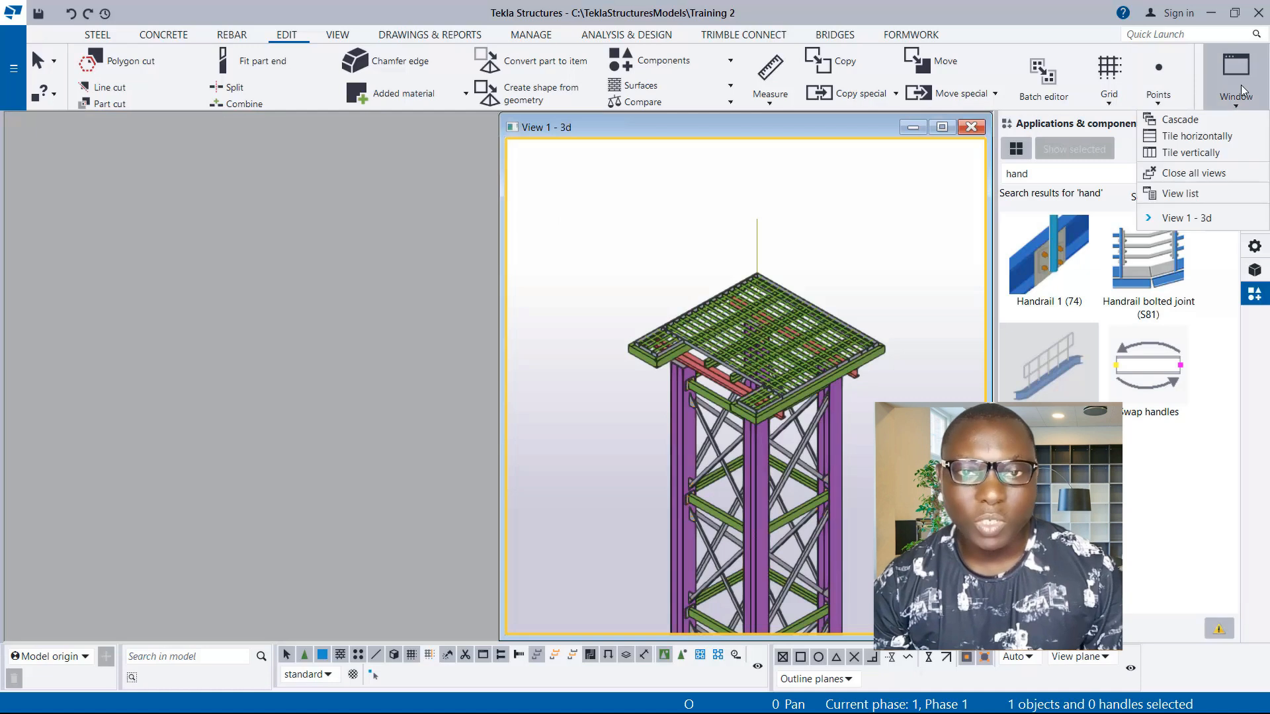
pyautogui.click(1190, 152)
# Step: Examine the platform's perimeter beams and mitred corners in the 3D view
pyautogui.scroll(5, 536, 384)
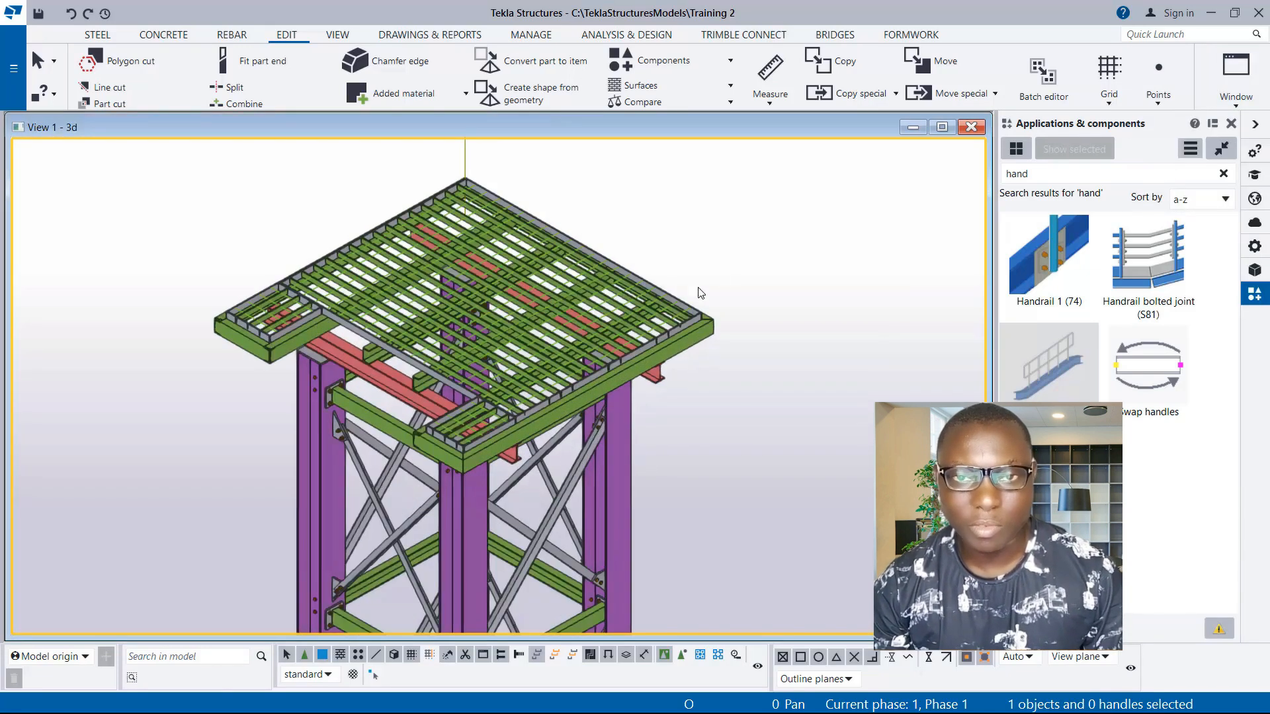
pyautogui.scroll(2, 595, 410)
pyautogui.scroll(3, 529, 414)
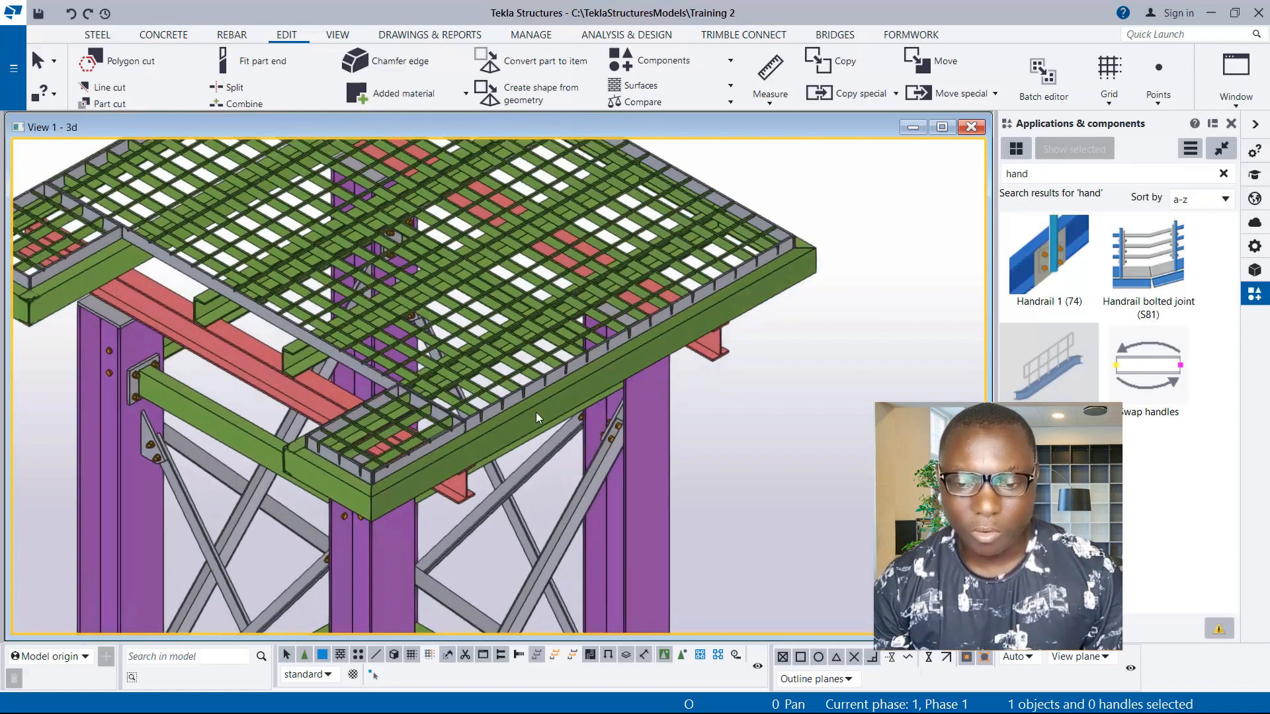
pyautogui.scroll(-3, 497, 425)
pyautogui.scroll(-2, 418, 475)
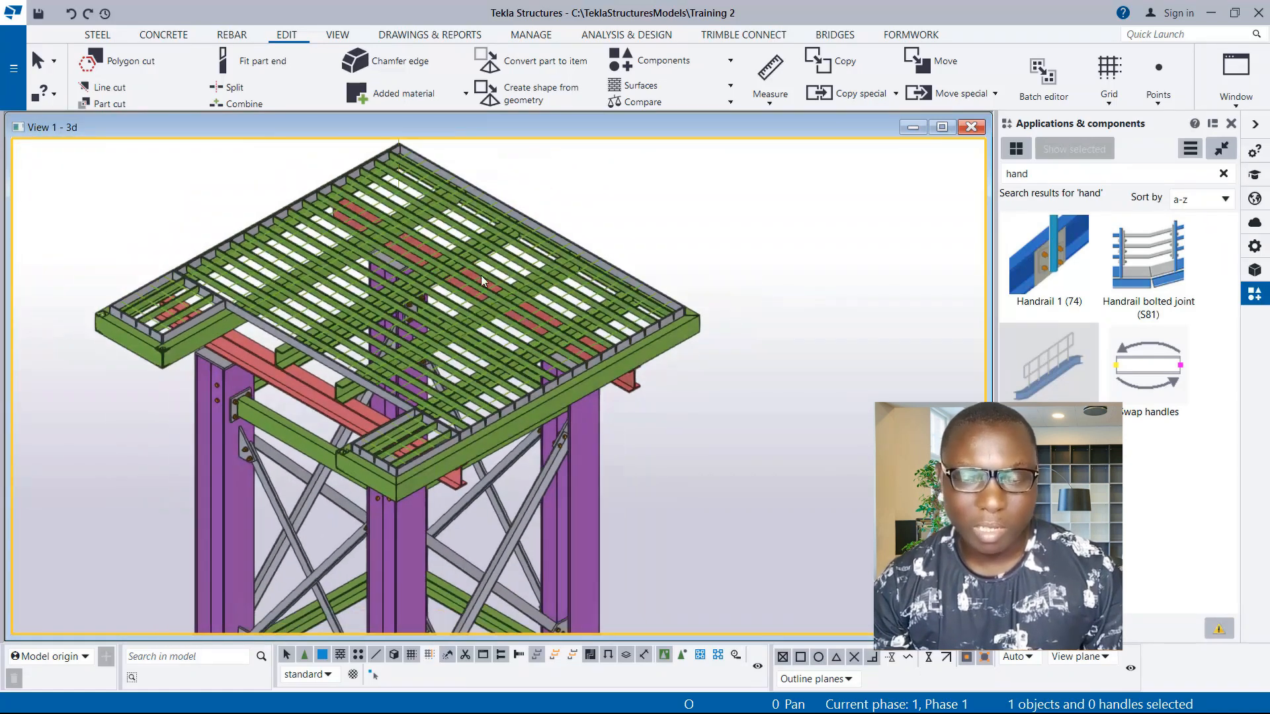
pyautogui.scroll(1, 482, 271)
pyautogui.scroll(1, 582, 278)
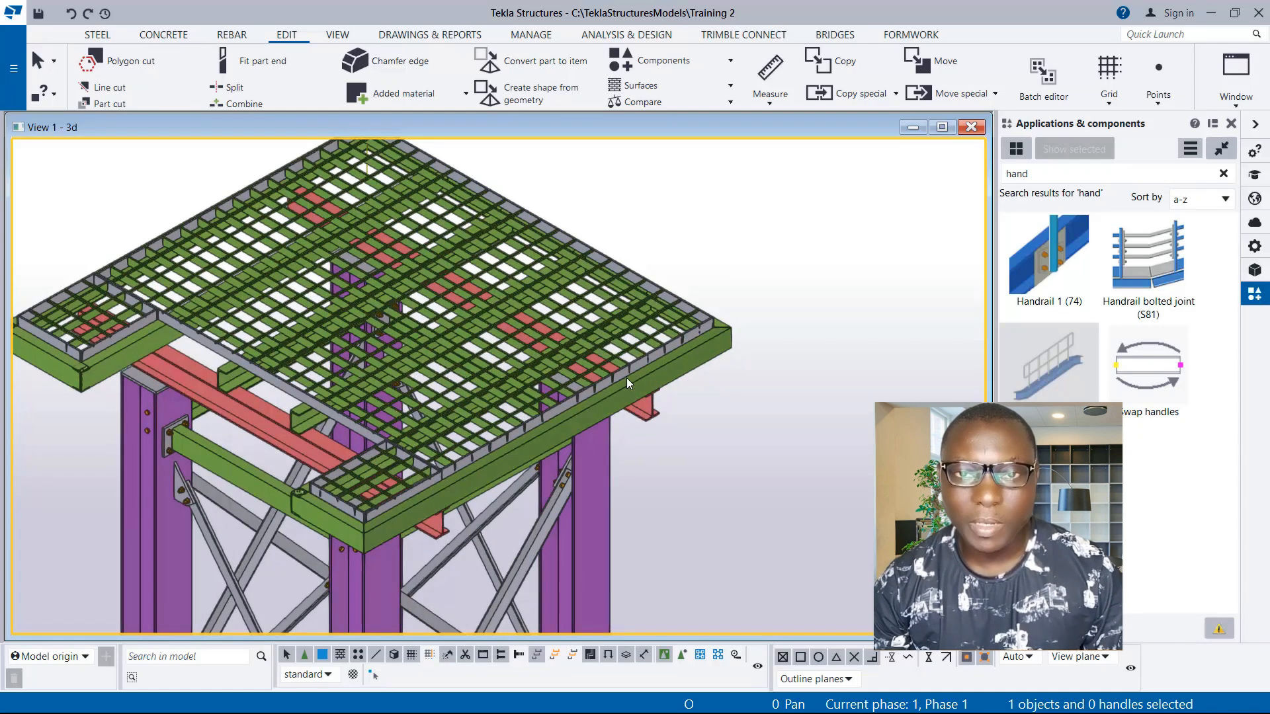
pyautogui.scroll(1, 361, 560)
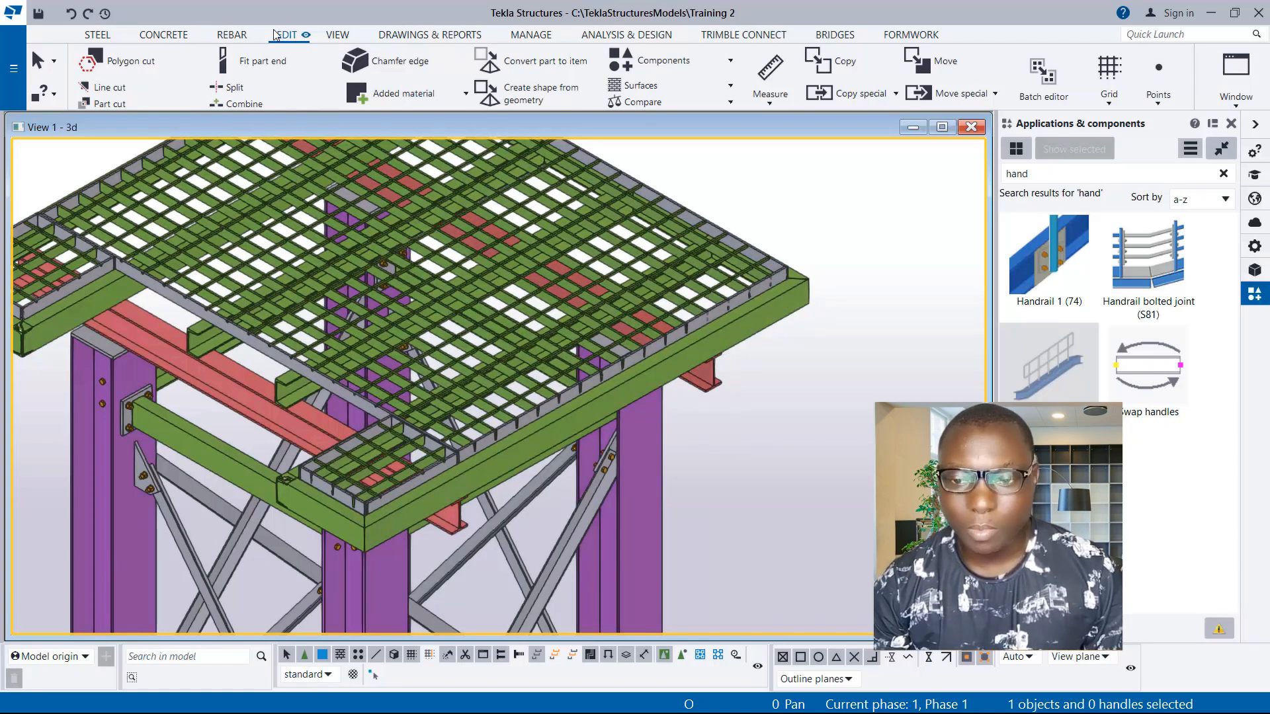
# Step: Measure the front perimeter beam's length between its outer top corners and place the dimension outside the platform
pyautogui.click(769, 72)
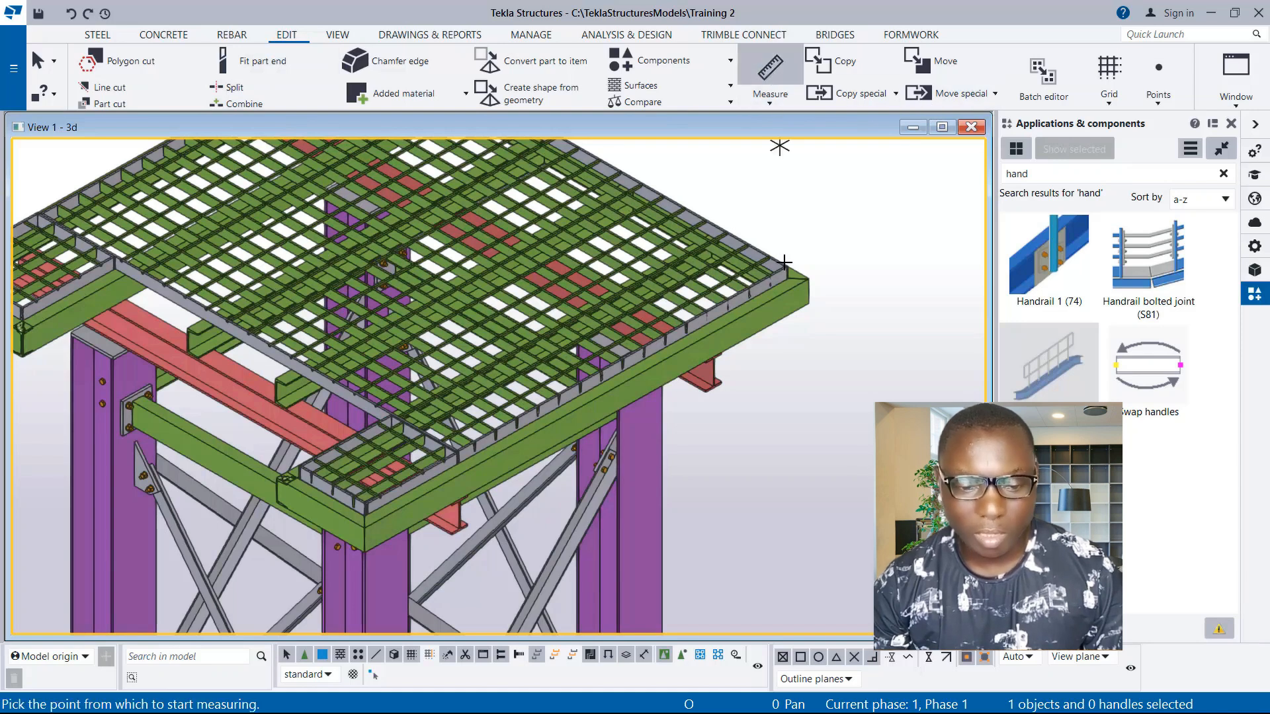
pyautogui.scroll(3, 473, 558)
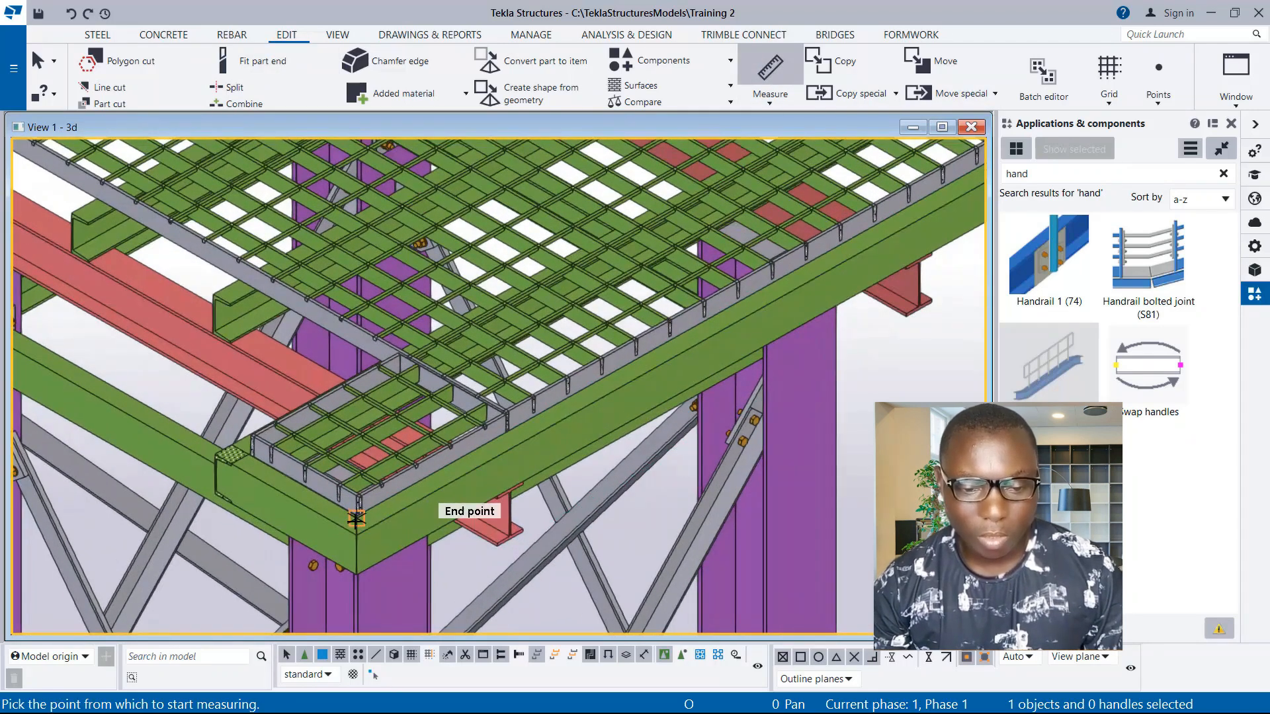
pyautogui.scroll(1, 394, 528)
pyautogui.click(341, 537)
pyautogui.scroll(-3, 331, 532)
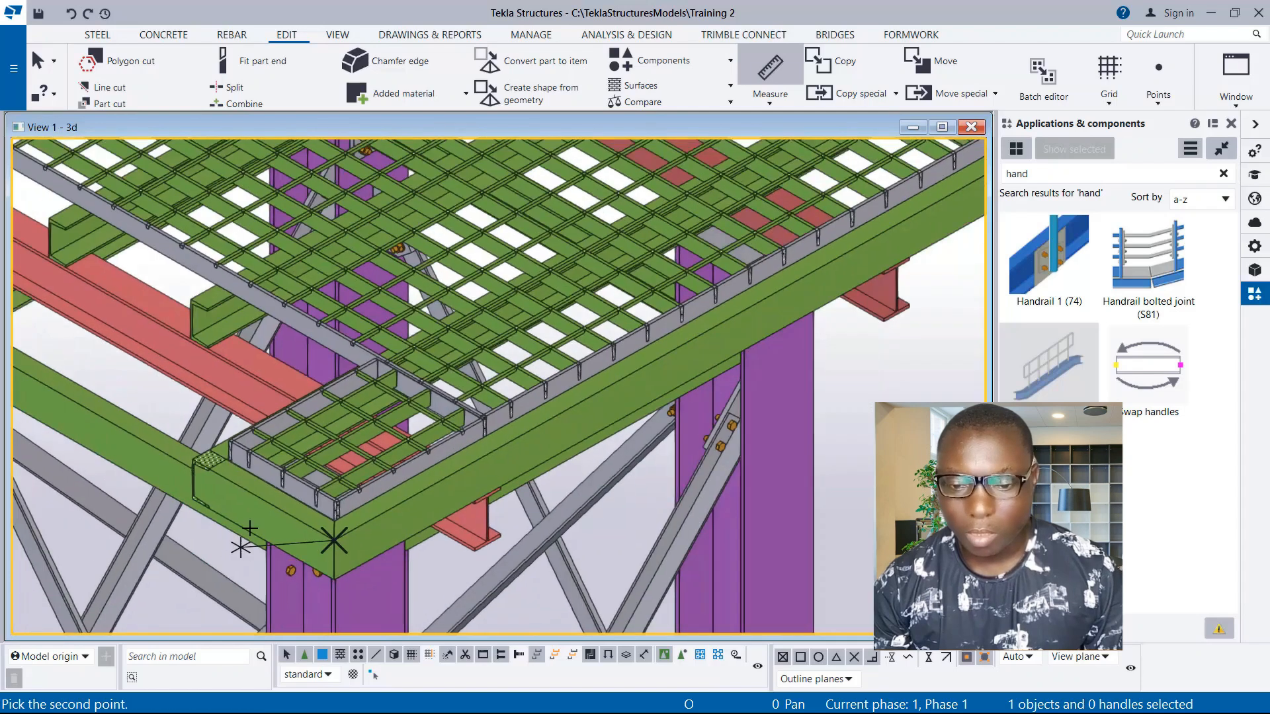
pyautogui.scroll(2, 637, 320)
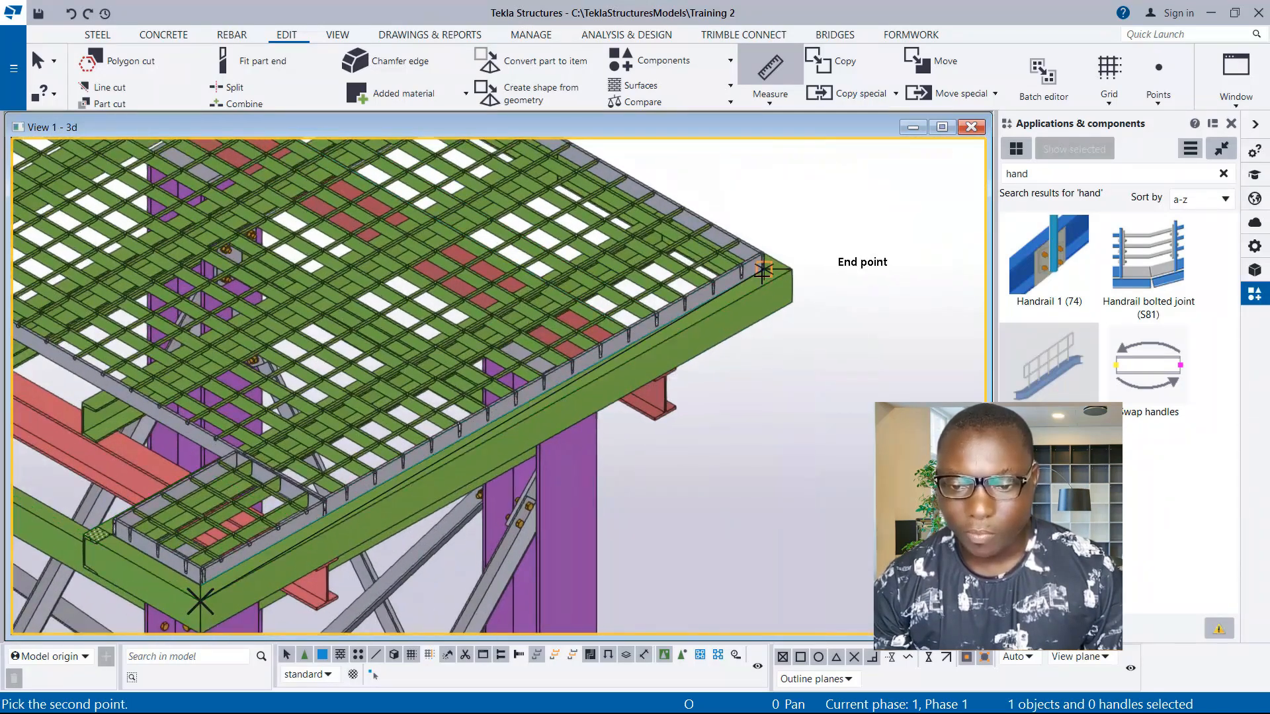
pyautogui.click(793, 271)
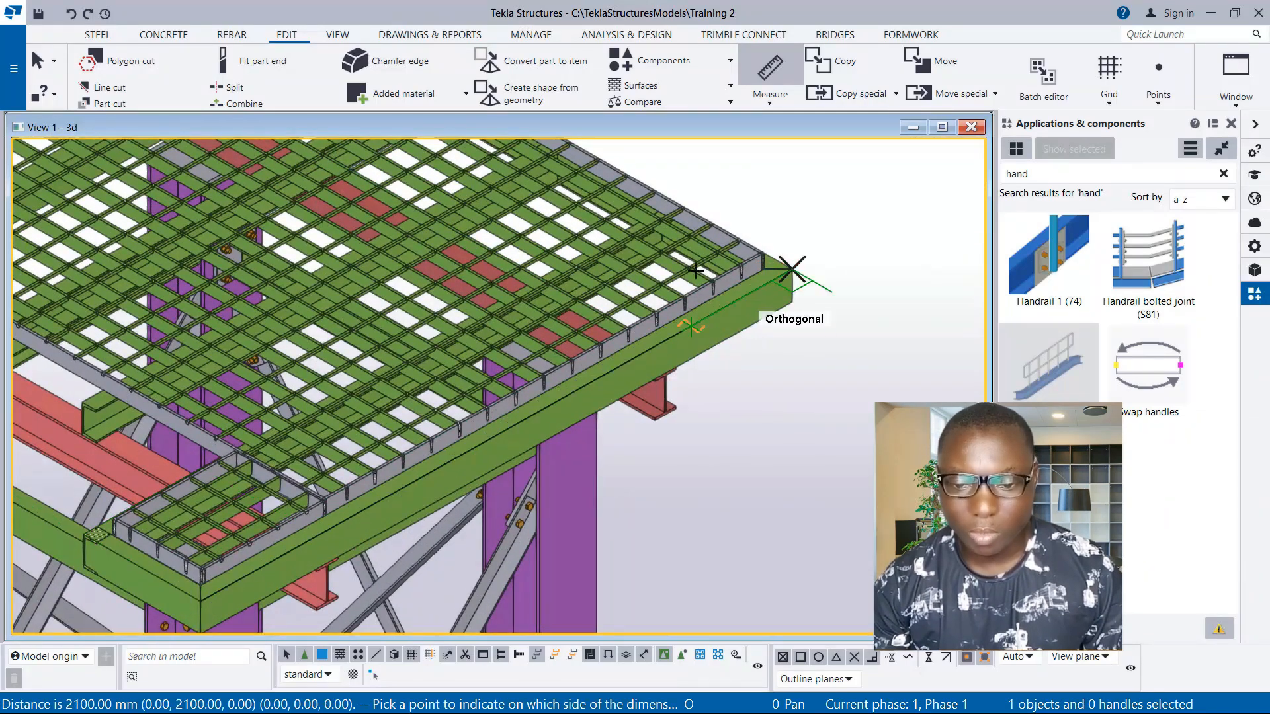
pyautogui.scroll(-2, 780, 291)
pyautogui.click(740, 364)
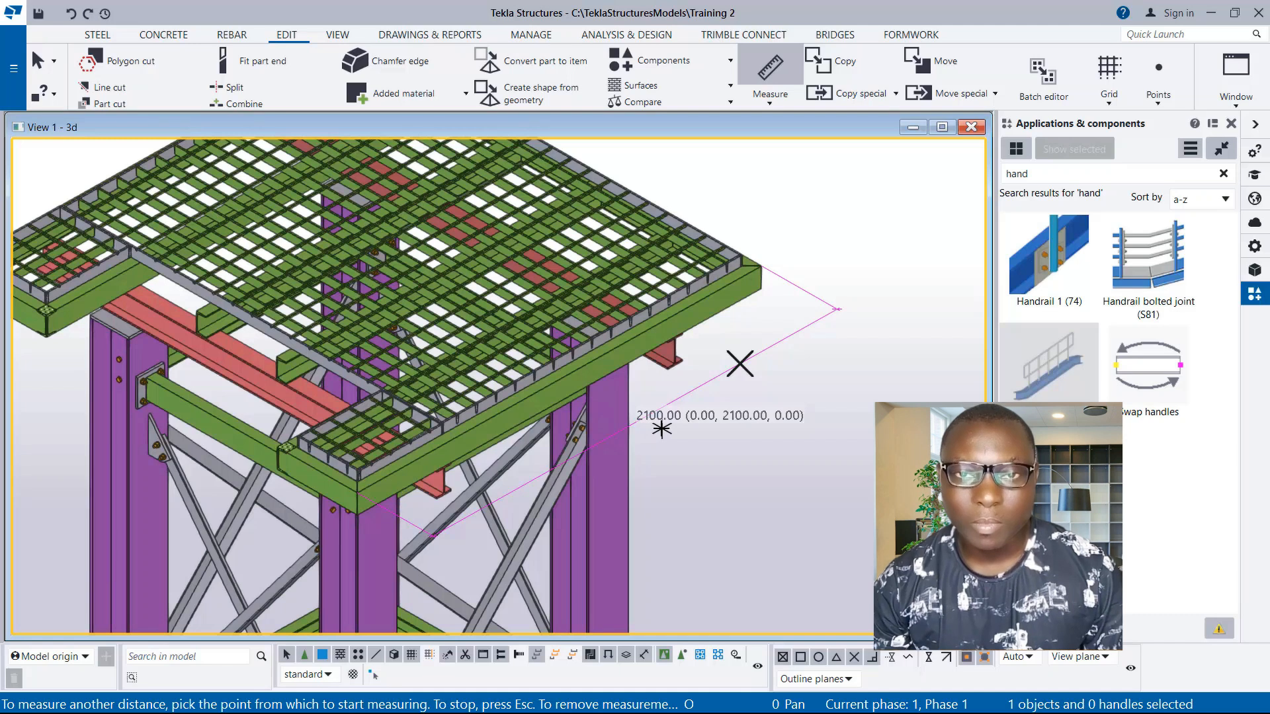
pyautogui.scroll(-1, 717, 423)
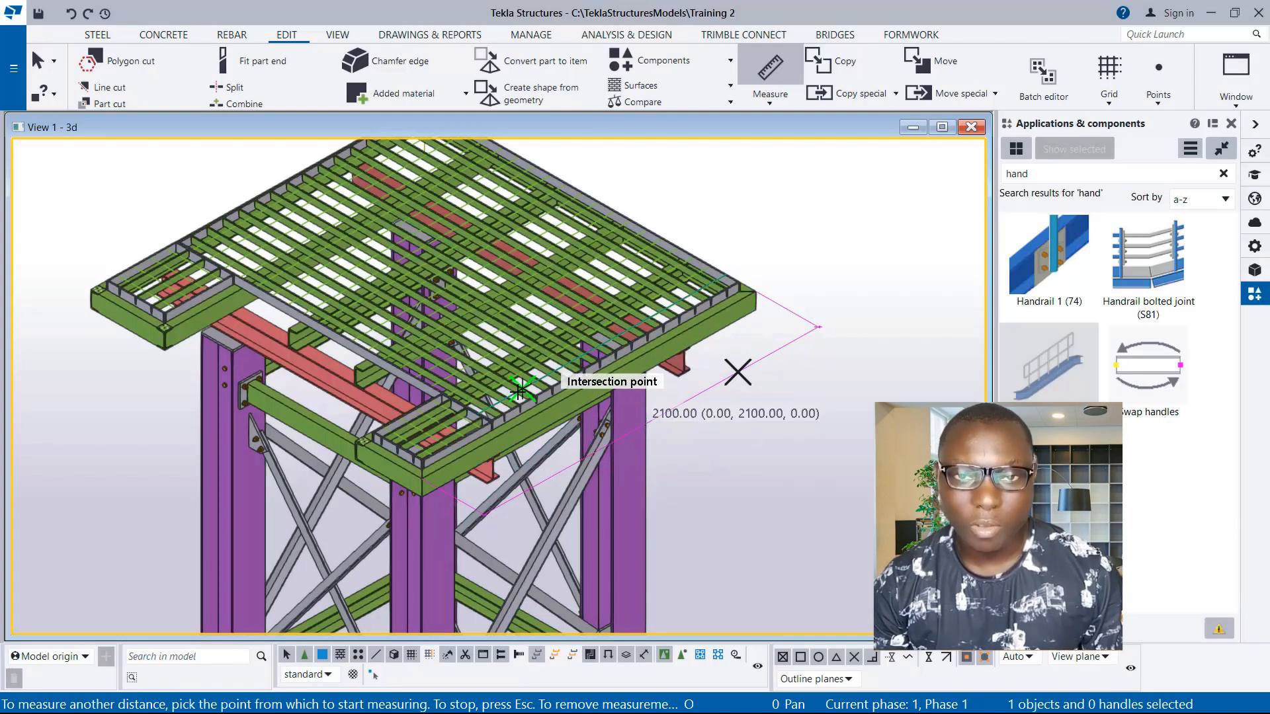
pyautogui.scroll(5, 539, 439)
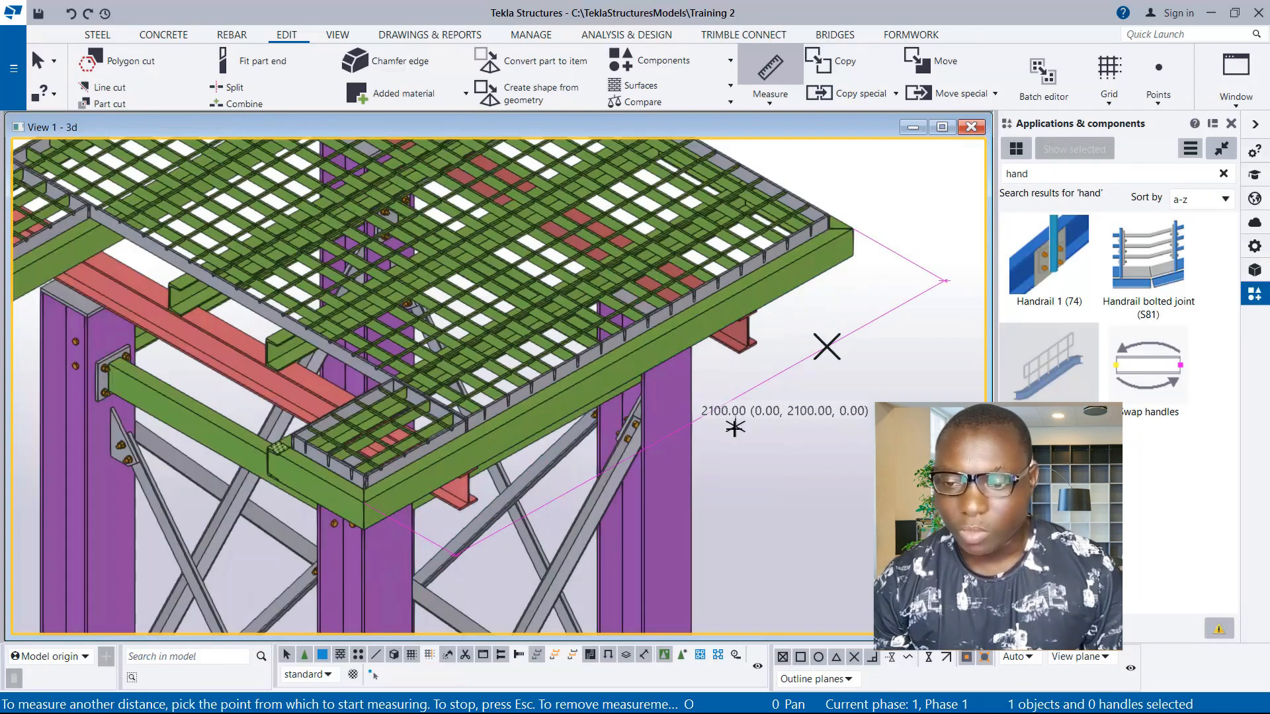
pyautogui.scroll(-2, 553, 445)
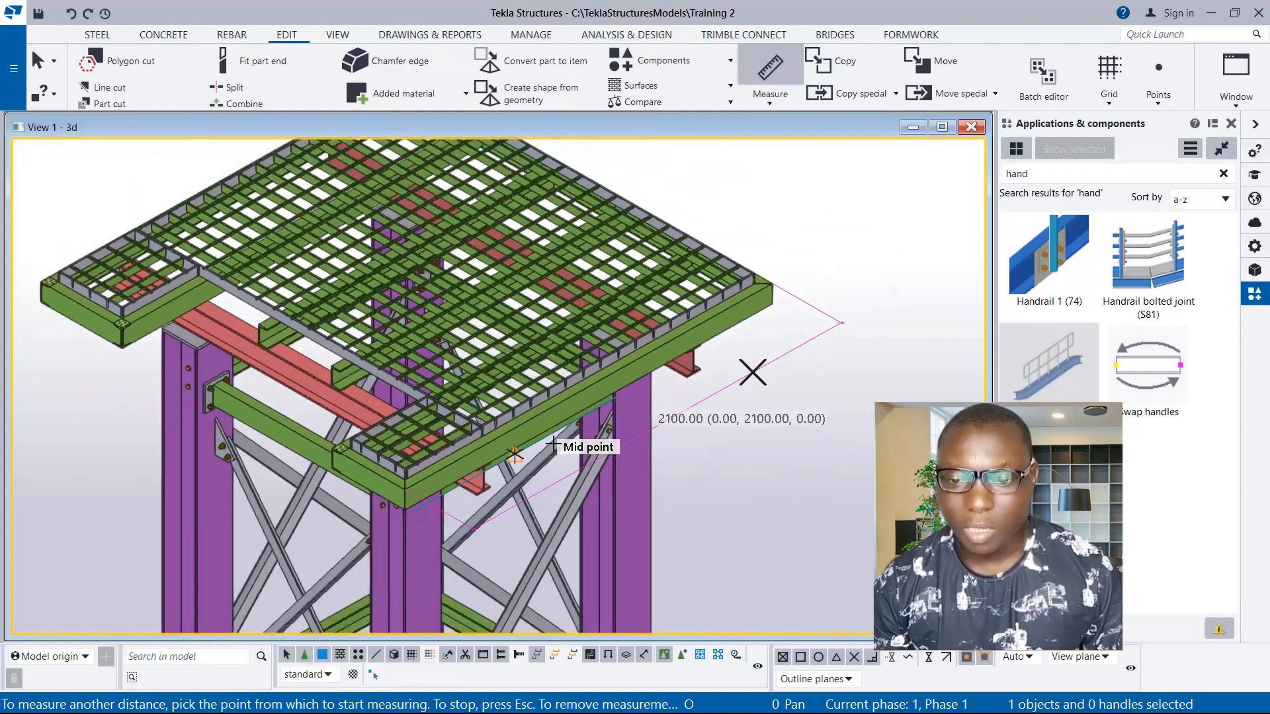
pyautogui.rightClick(749, 196)
pyautogui.click(790, 207)
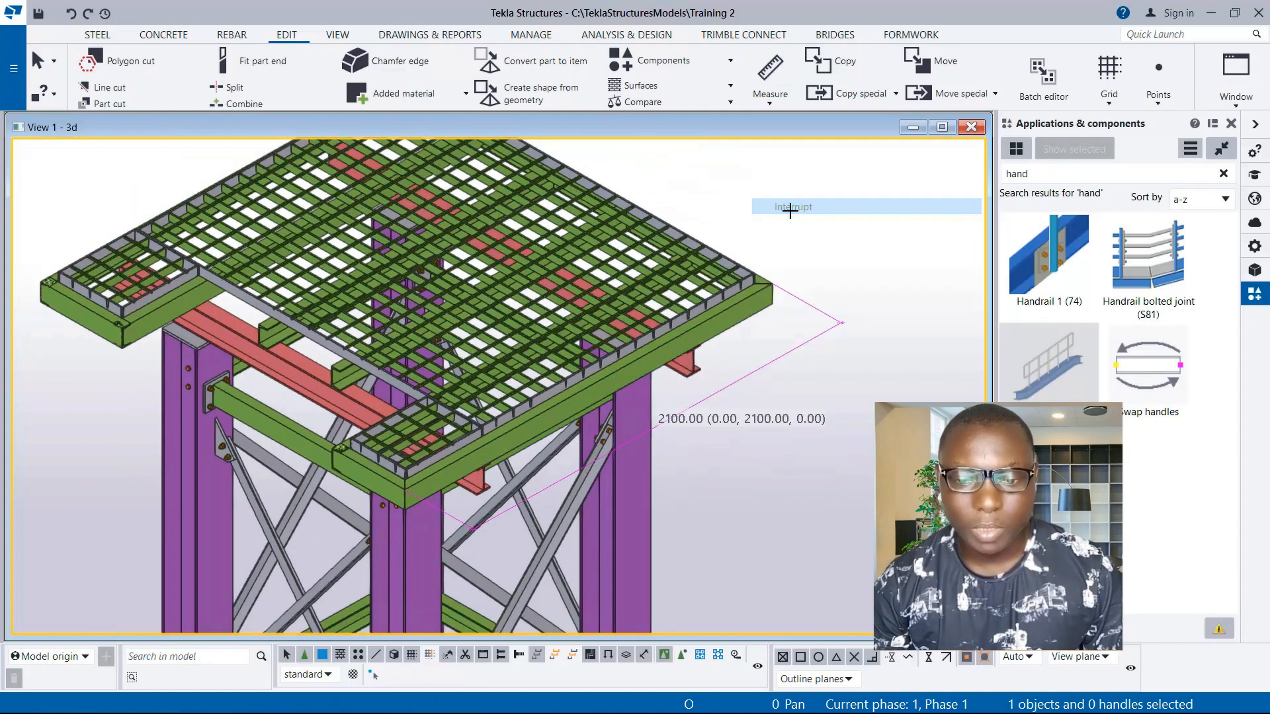
# Step: Find the Handrailing (1024) component among the handrail search results and open its properties
pyautogui.scroll(-2, 523, 391)
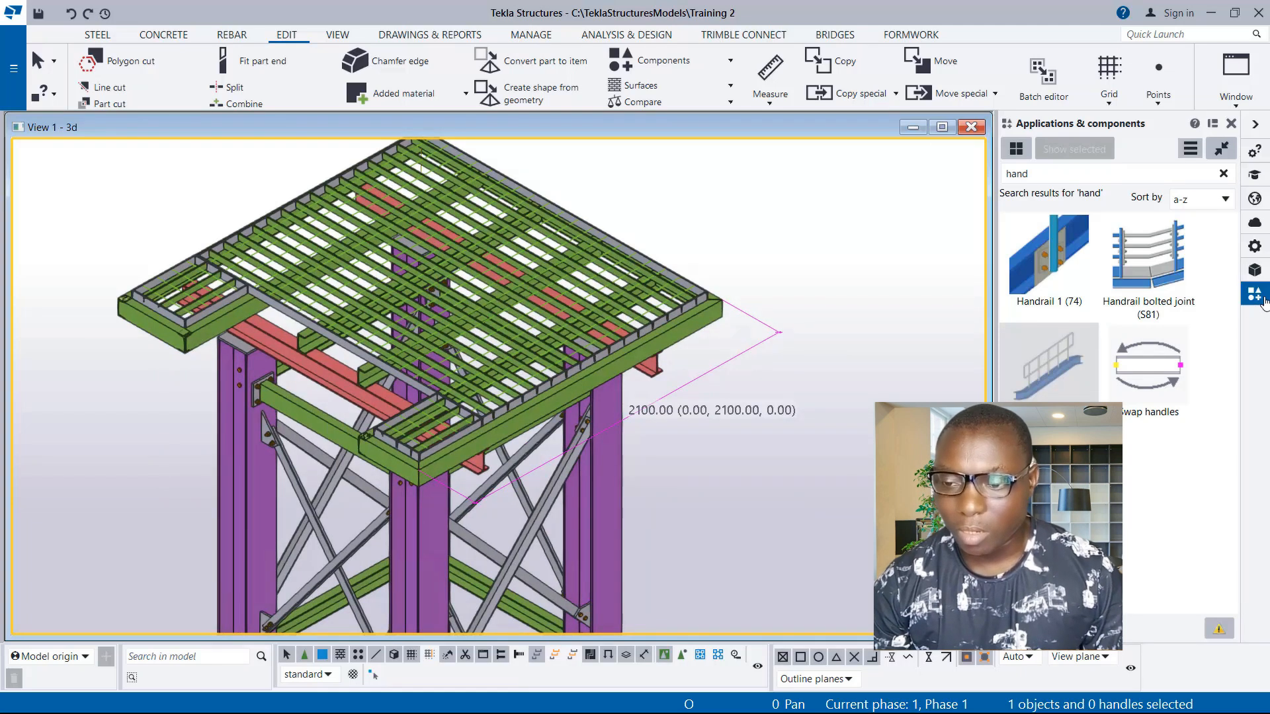
pyautogui.click(1051, 177)
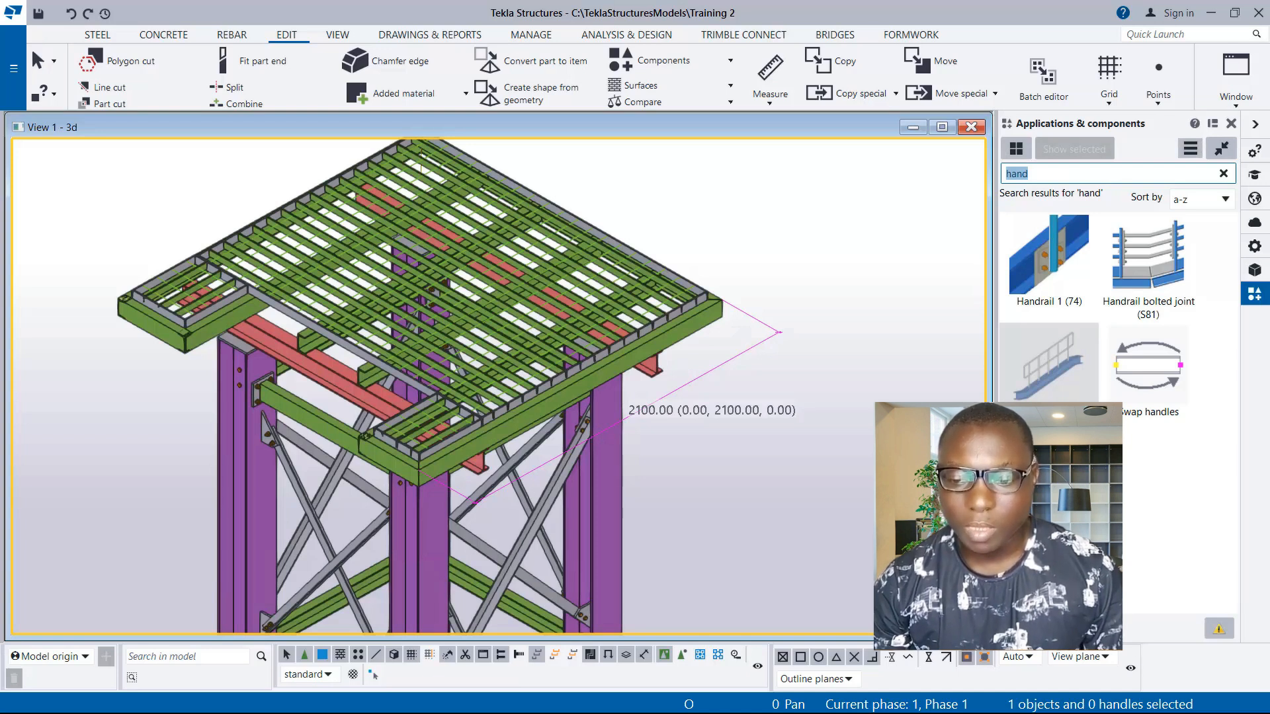
pyautogui.click(1052, 364)
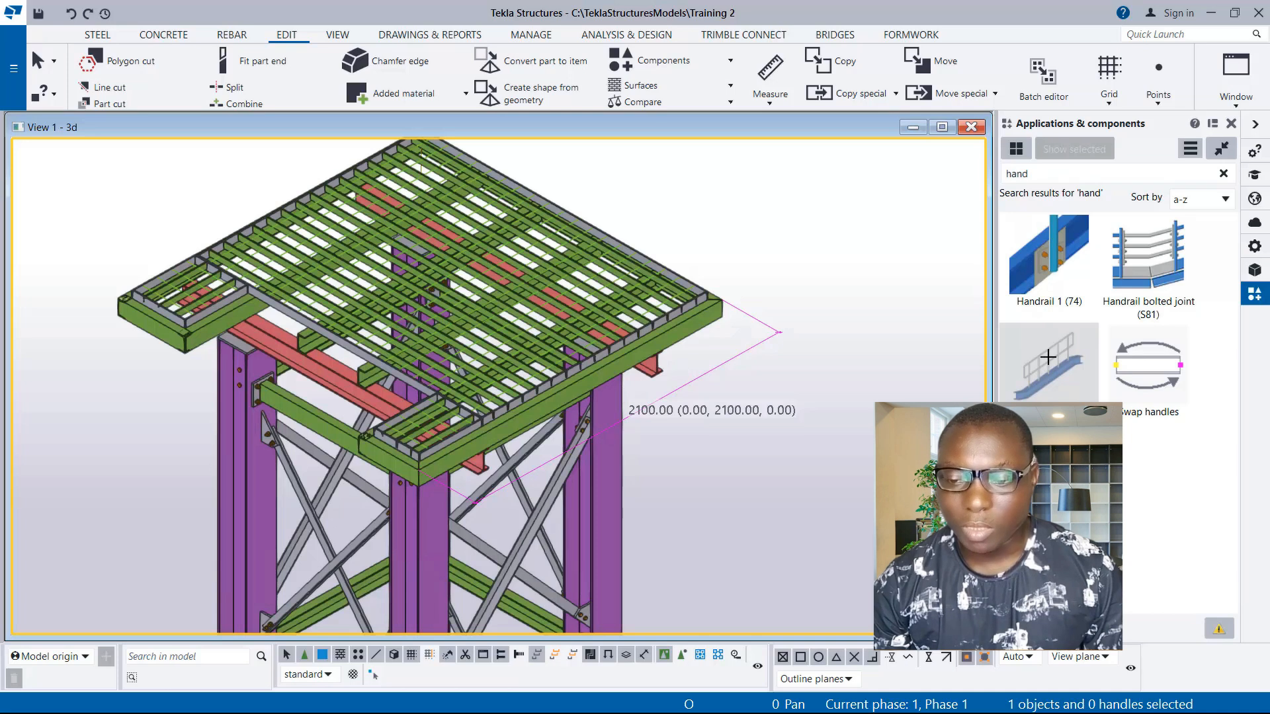
pyautogui.rightClick(1050, 363)
pyautogui.click(1098, 367)
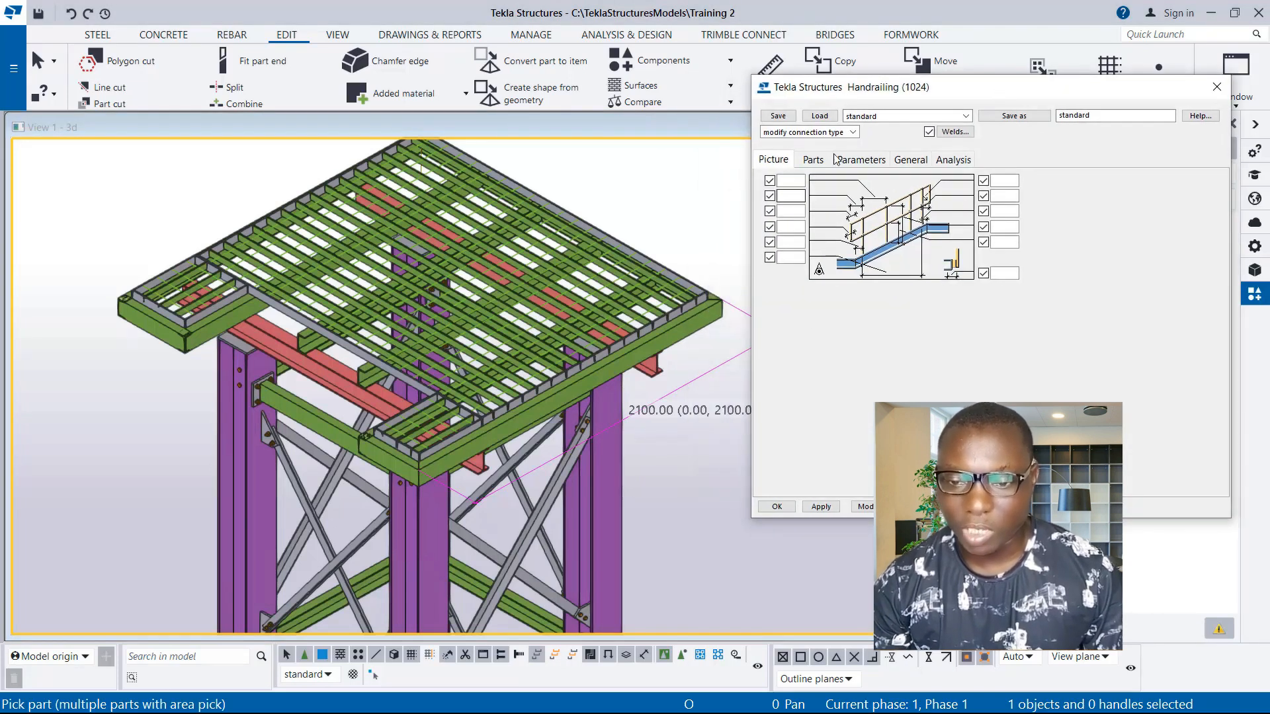
# Step: Review the handrailing's part profile and parameter settings, and return to the dimension diagram
pyautogui.click(813, 159)
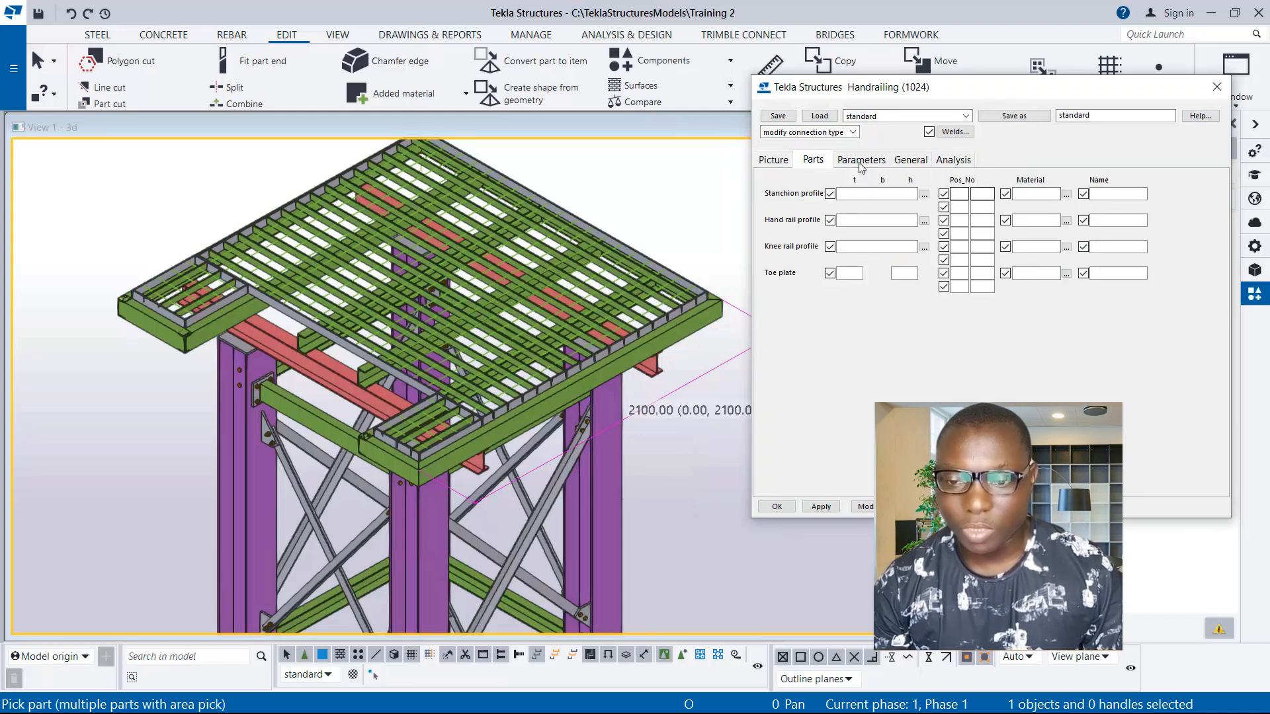
pyautogui.click(860, 159)
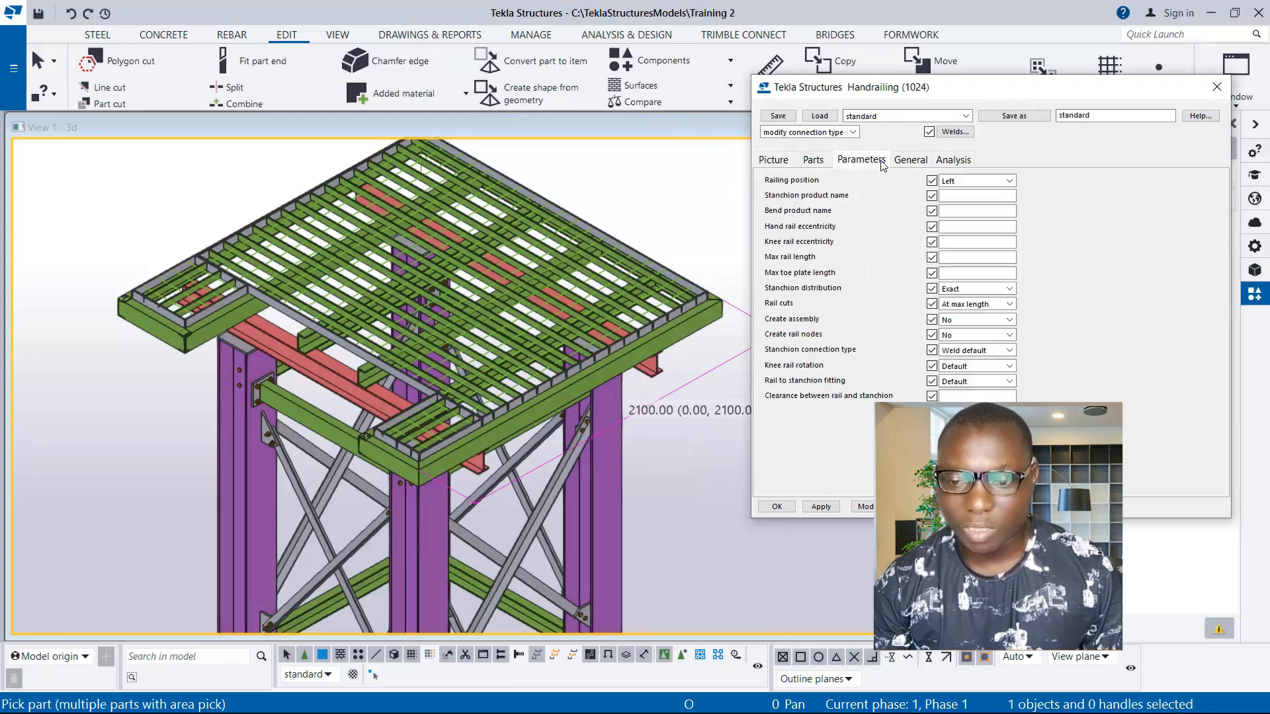
pyautogui.click(815, 160)
pyautogui.click(773, 159)
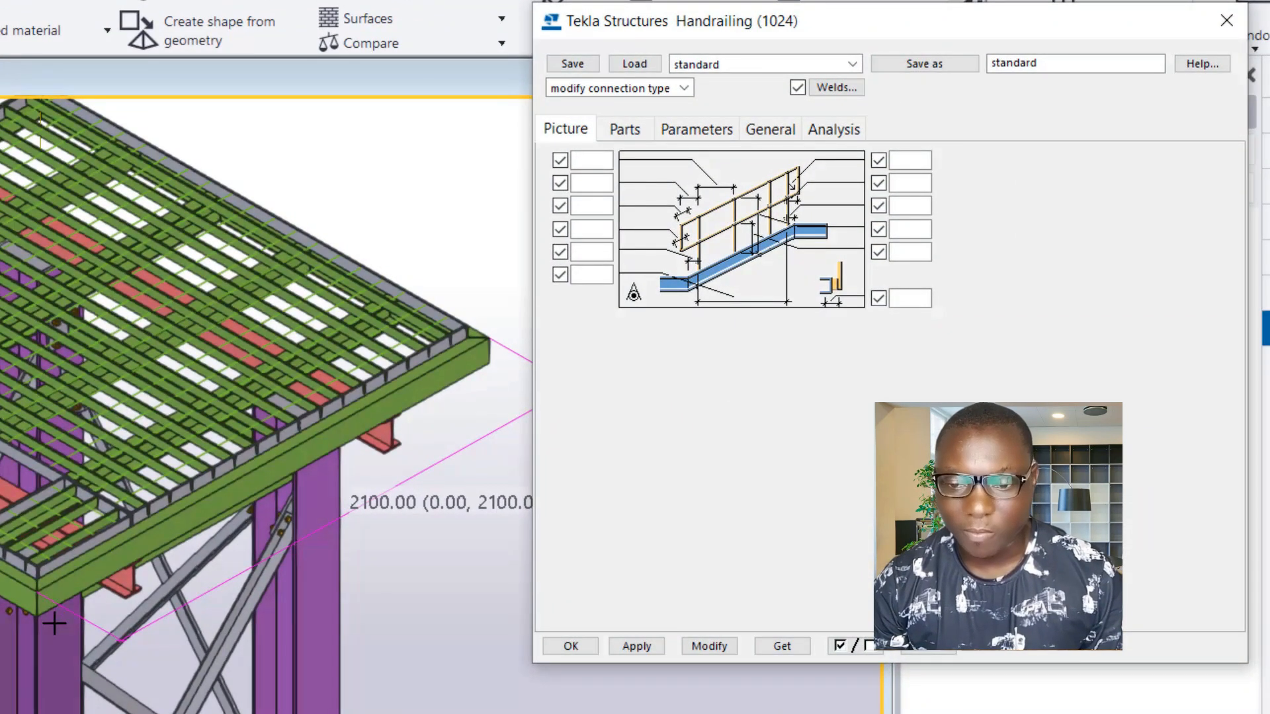
# Step: Set the handrail's lower-end stanchion offset to 350 mm and the horizontal distance along the beam to 1750 mm
pyautogui.scroll(3, 368, 519)
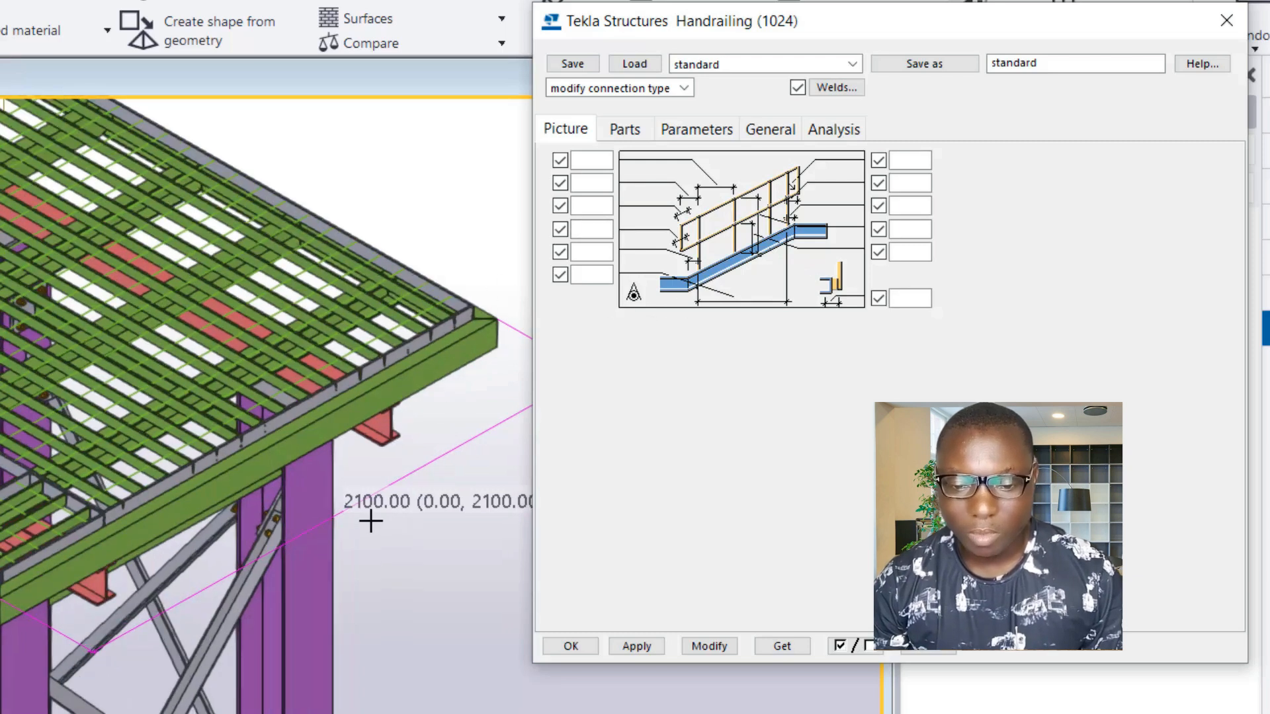
pyautogui.scroll(1, 367, 519)
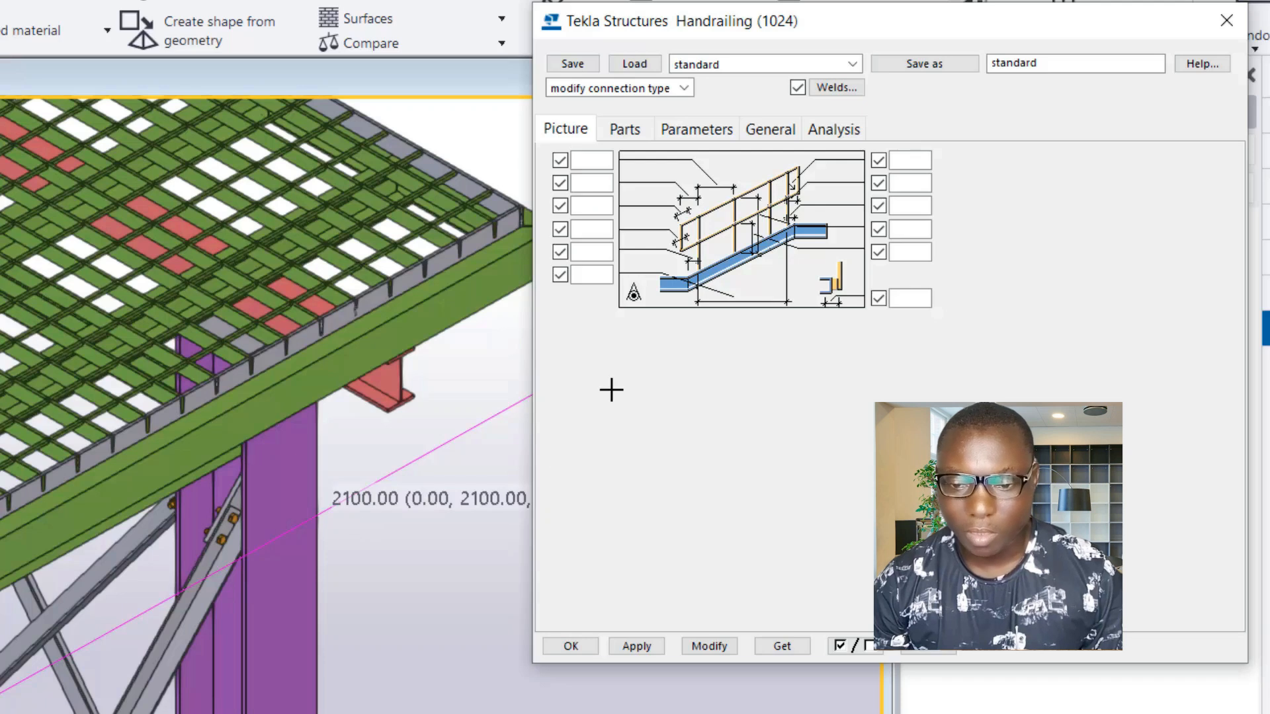
pyautogui.click(600, 252)
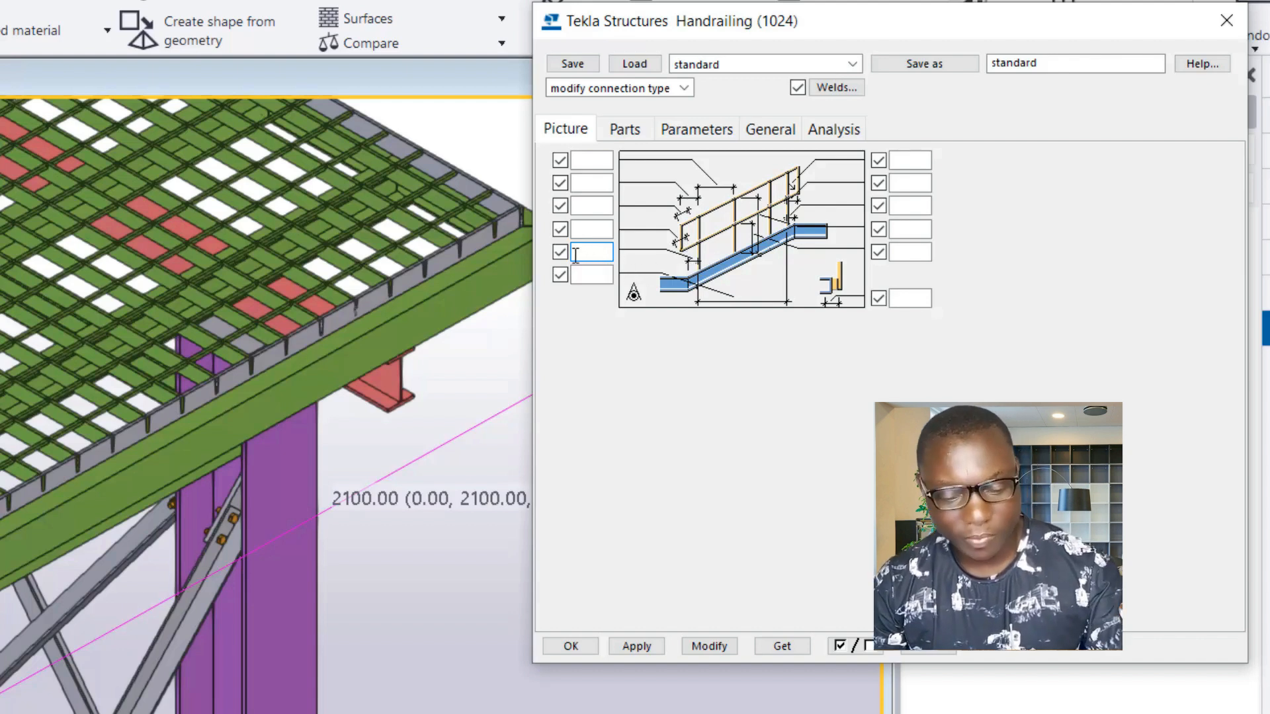
pyautogui.write('50')
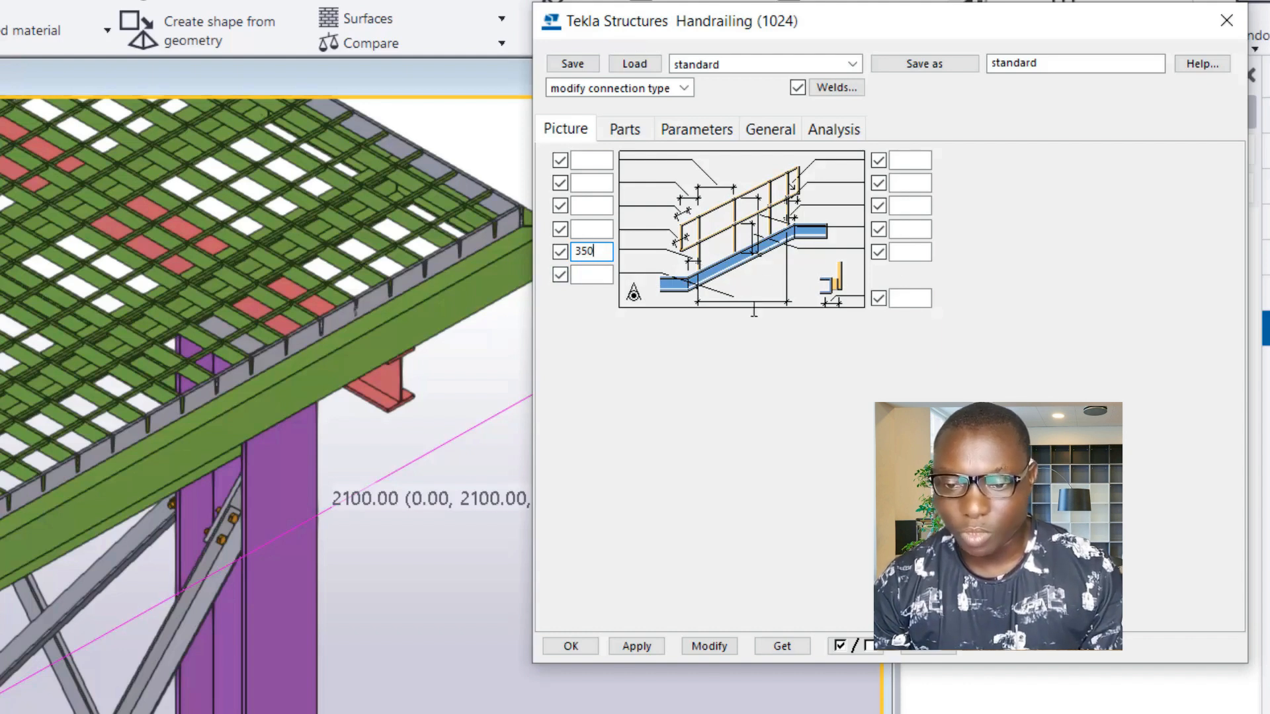
pyautogui.click(593, 276)
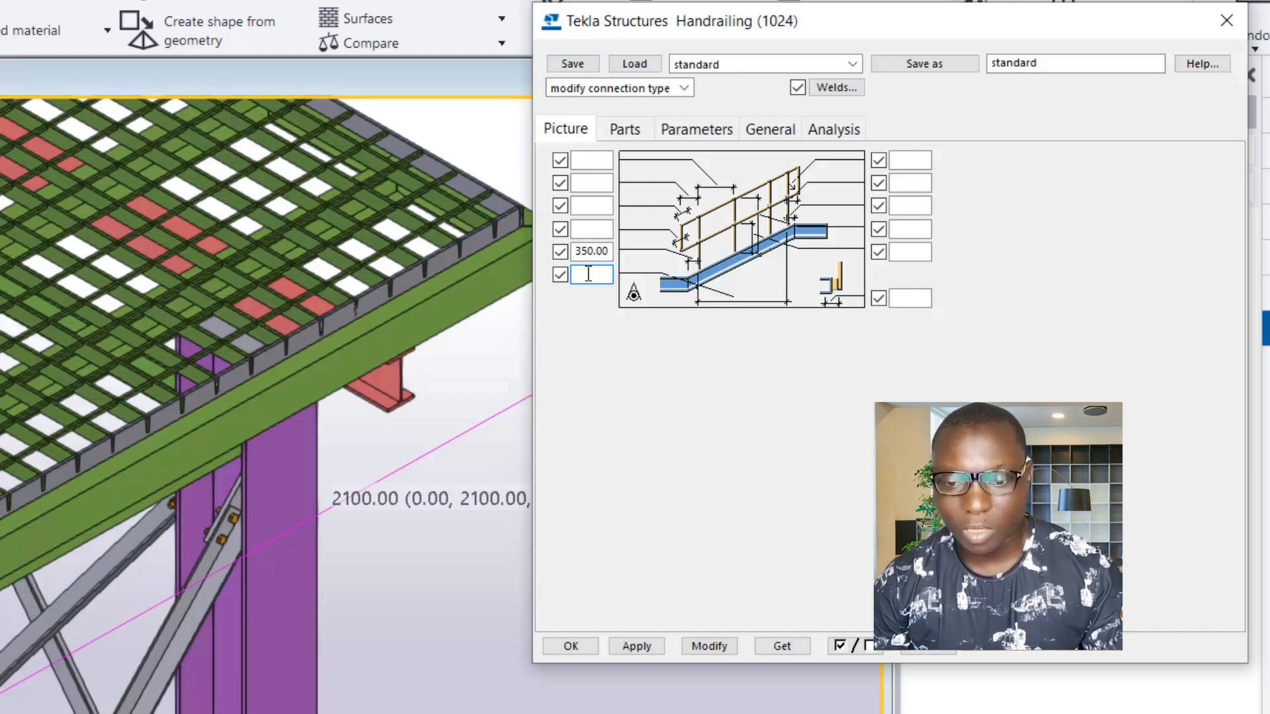
pyautogui.write('750')
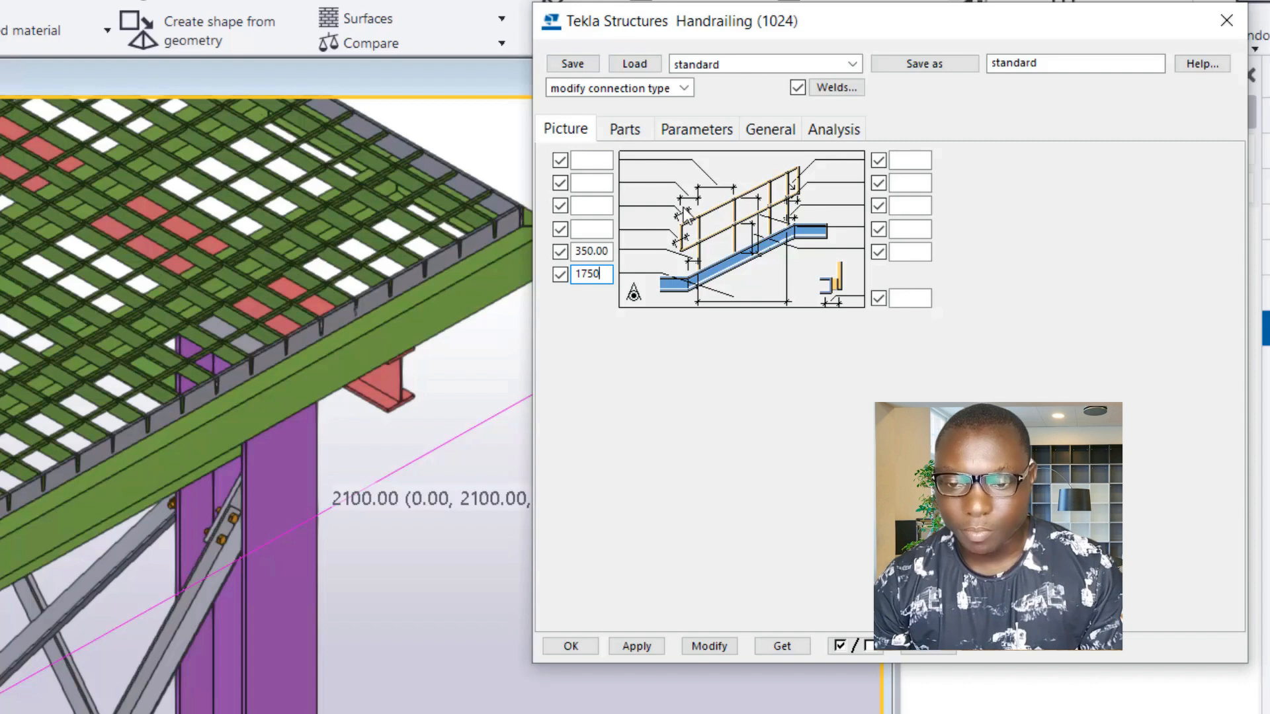
# Step: Set the rail extension beyond the first stanchion to 350 mm and the stanchion spacing to 500 mm
pyautogui.click(595, 181)
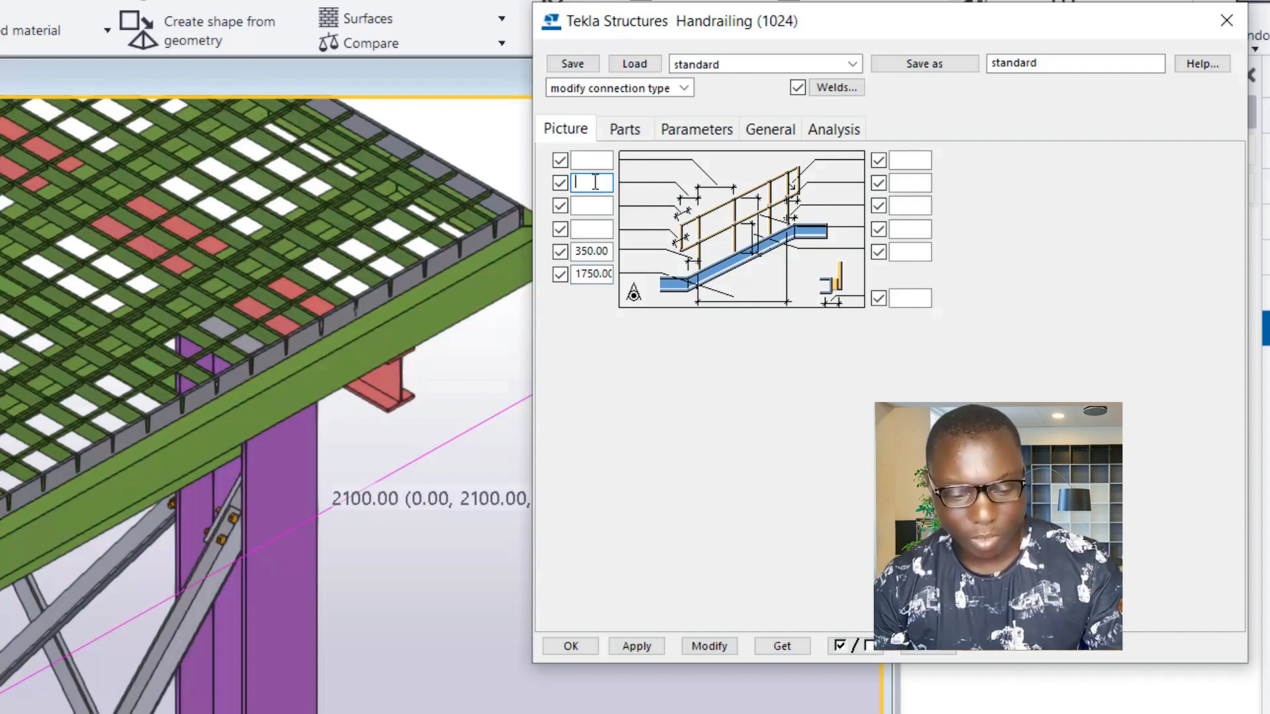
pyautogui.write('350')
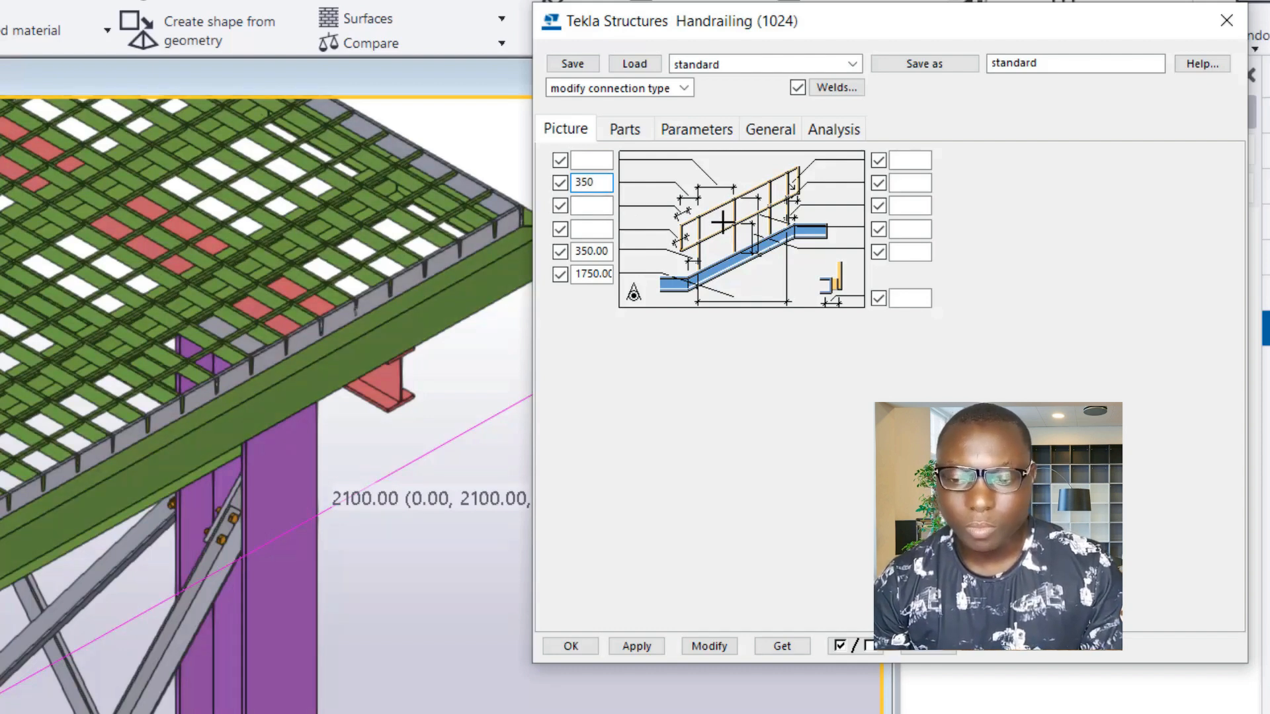
pyautogui.click(586, 165)
pyautogui.write('5')
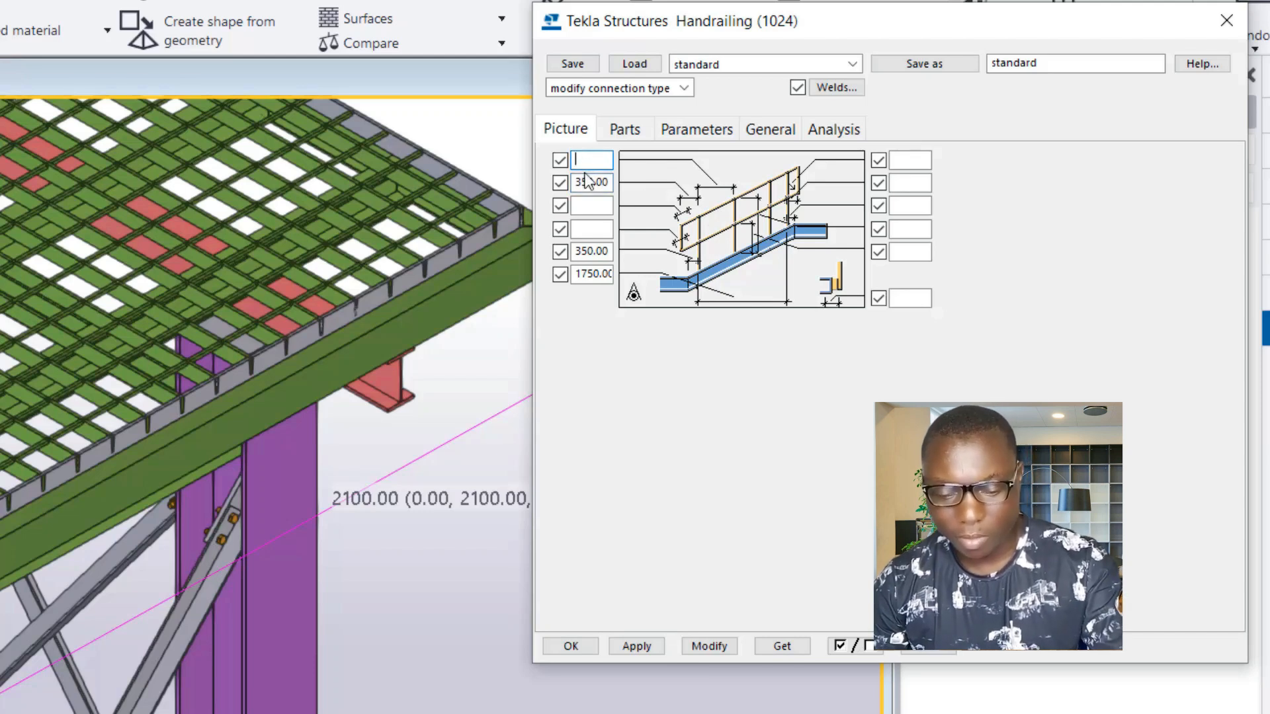
pyautogui.write('00')
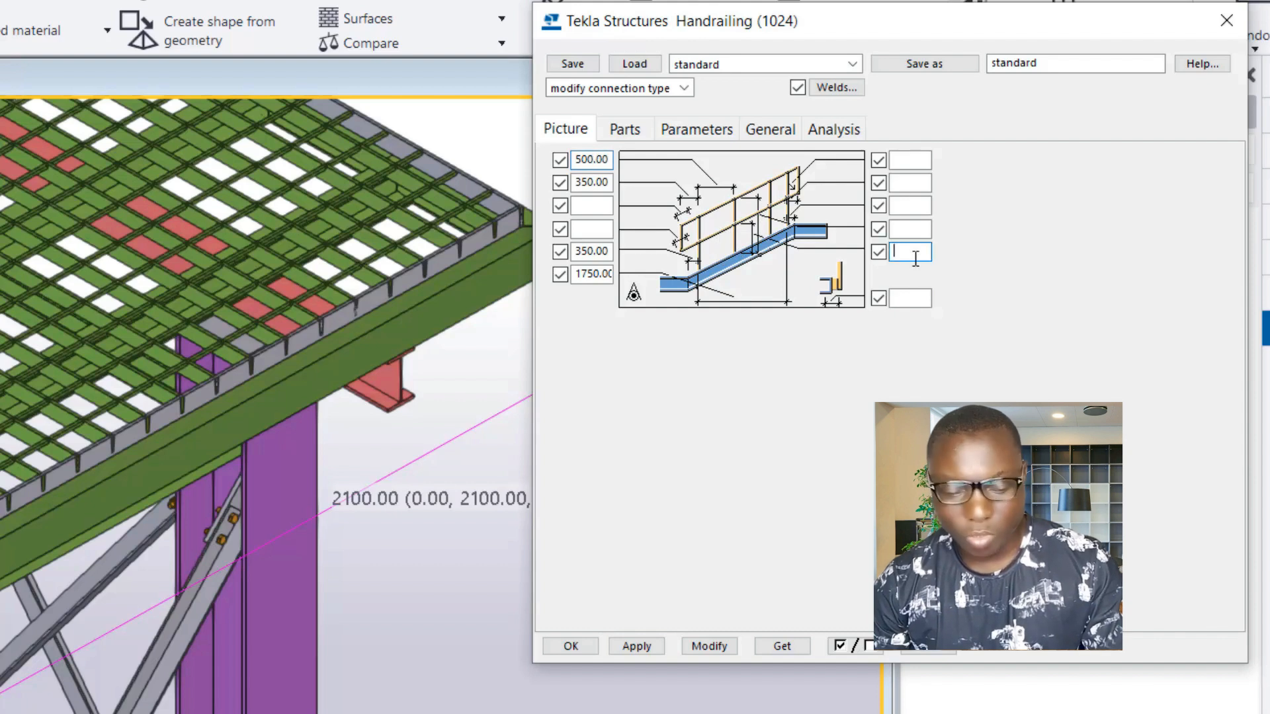
# Step: Set the knee rail height to 500 mm and the handrail height to 1000 mm
pyautogui.write('500')
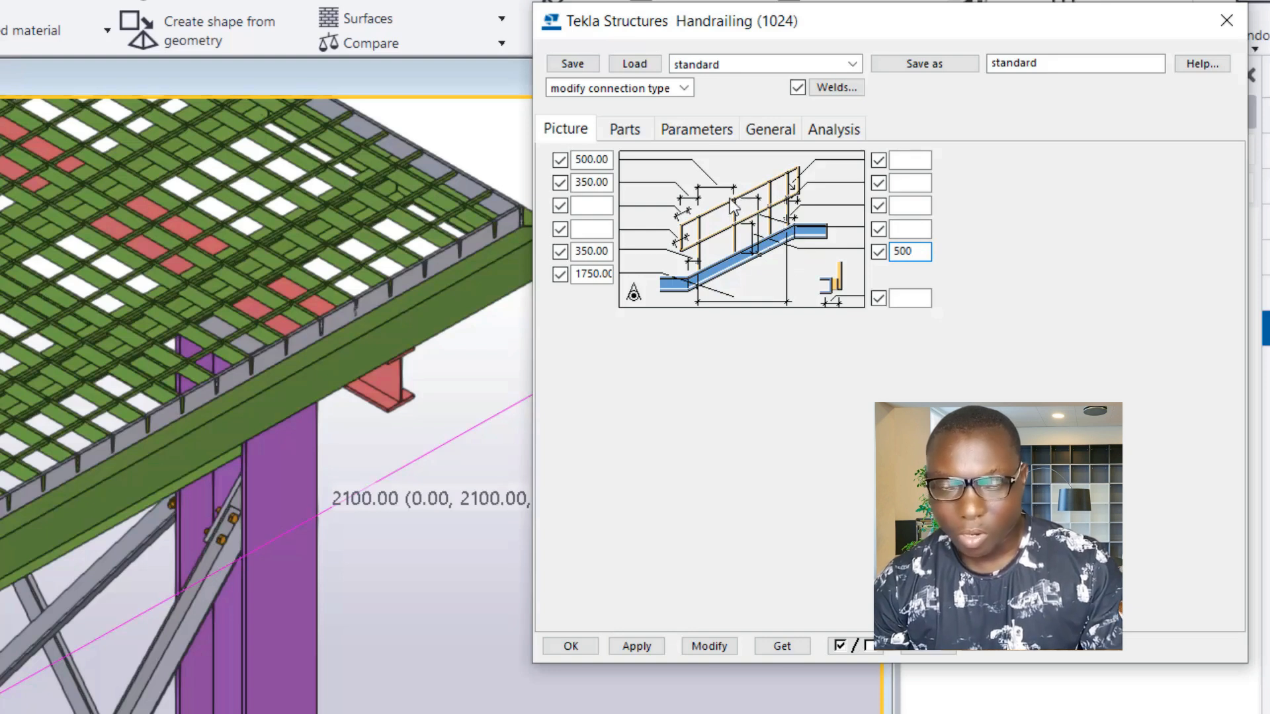
pyautogui.click(928, 228)
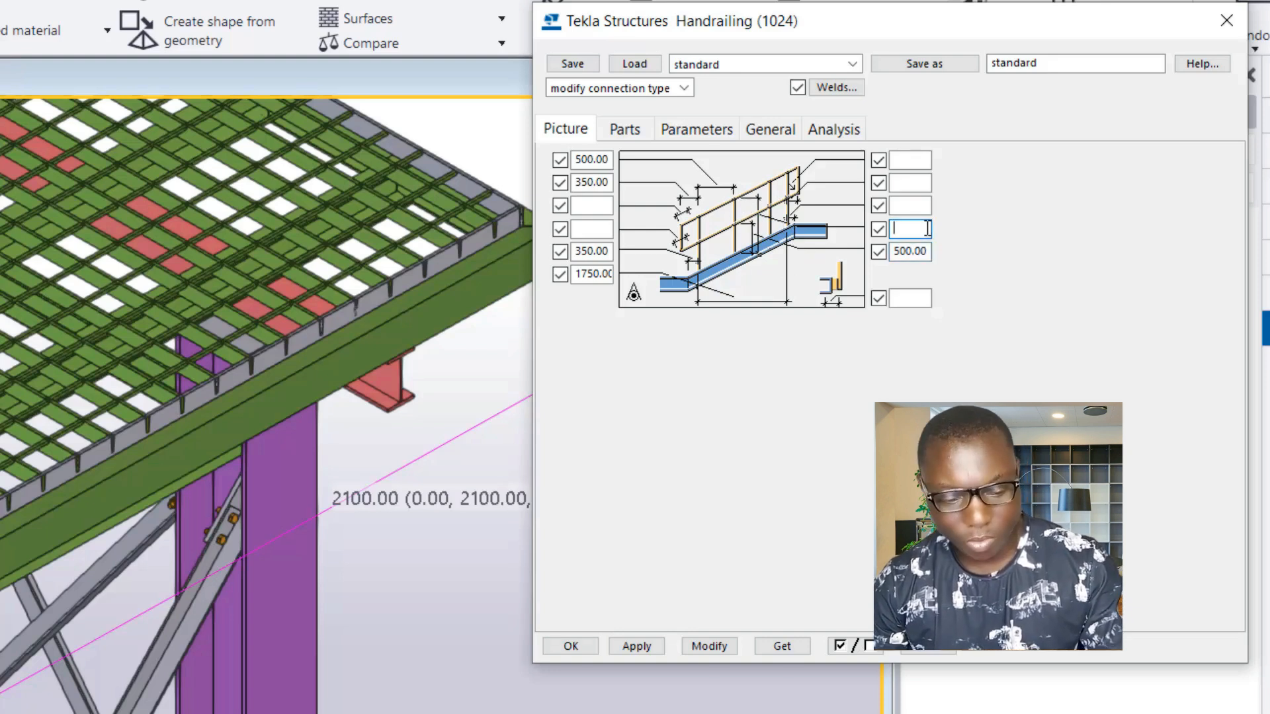
pyautogui.write('1000')
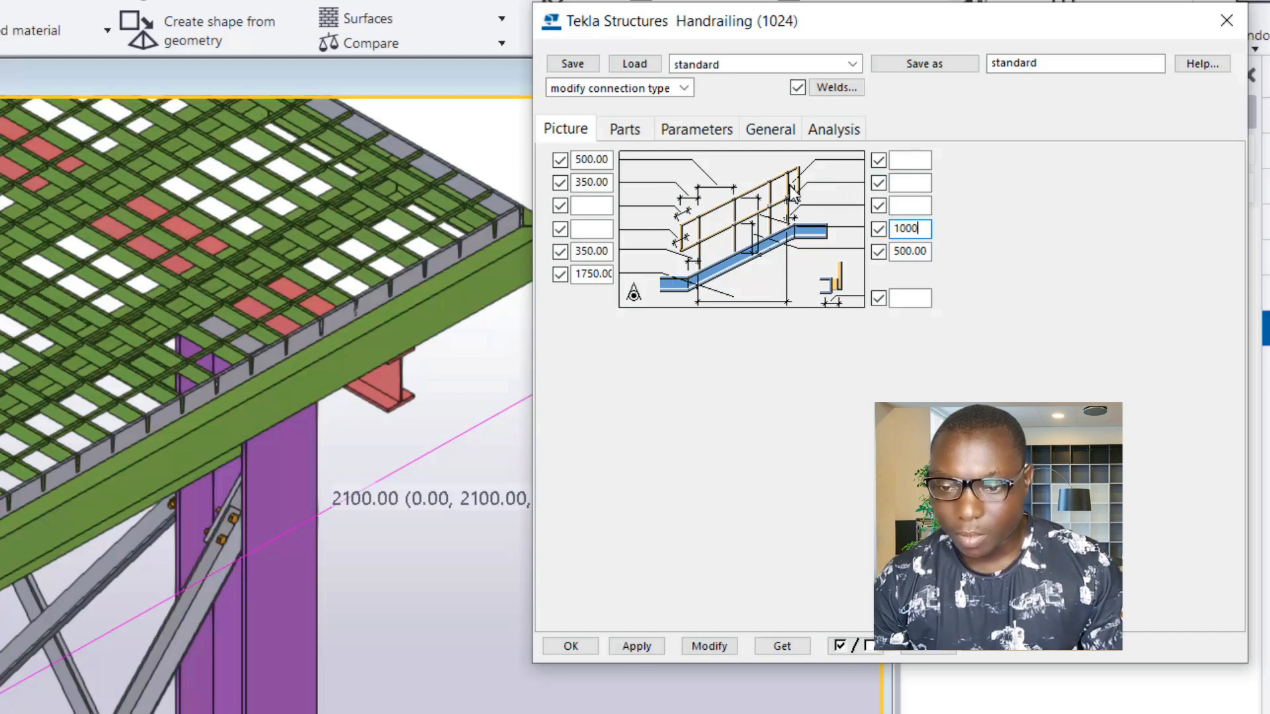
# Step: Set the two upper-end dimensions of the handrail diagram to 100 mm and 350 mm
pyautogui.click(909, 160)
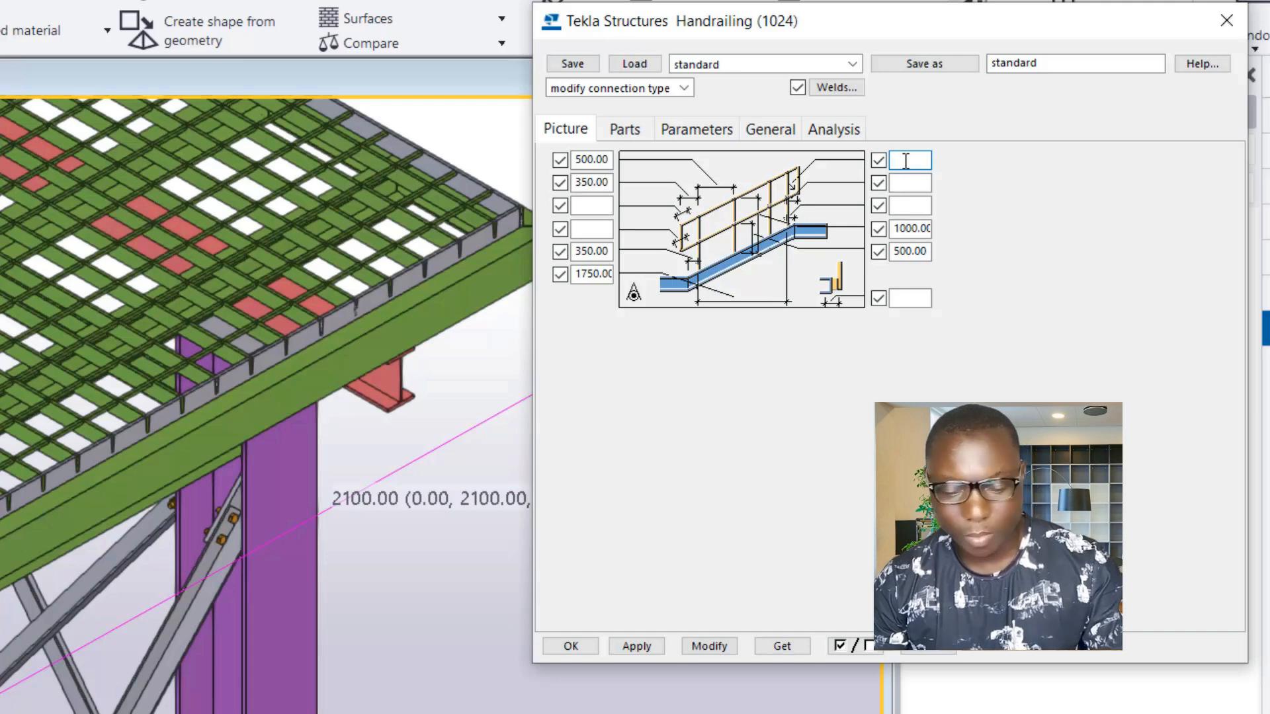
pyautogui.write('100')
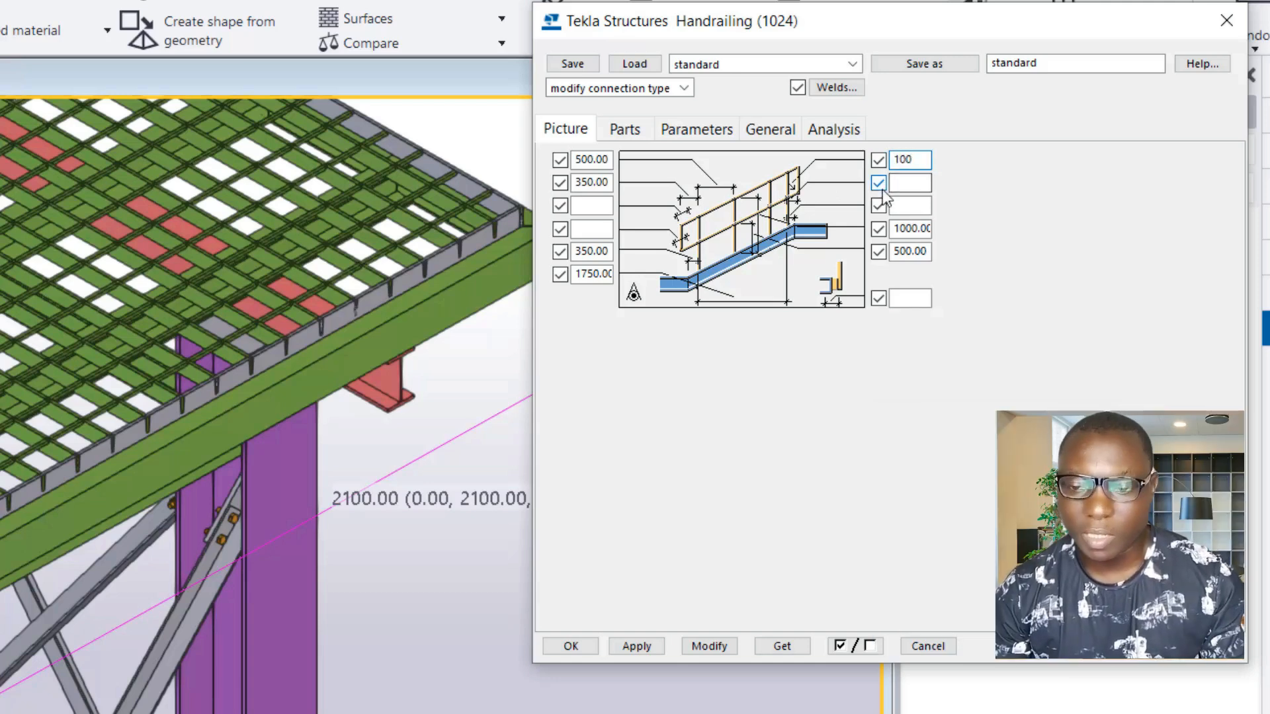
pyautogui.click(908, 183)
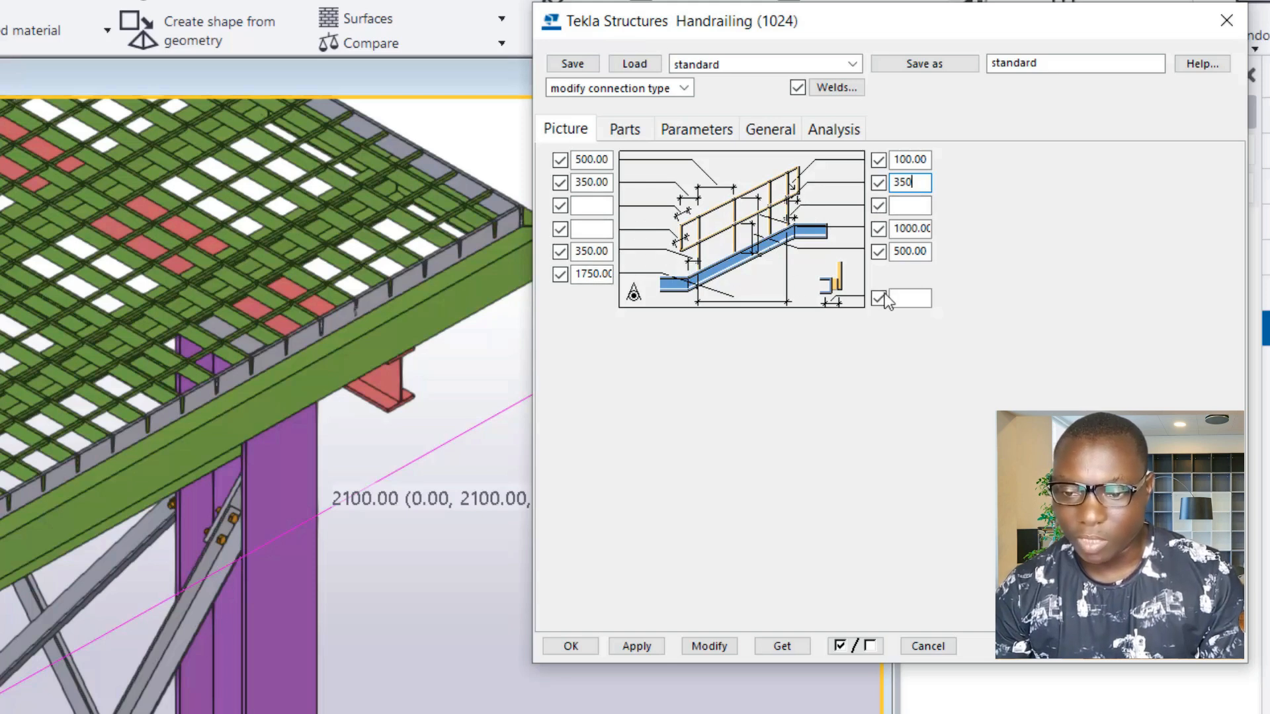
pyautogui.click(916, 299)
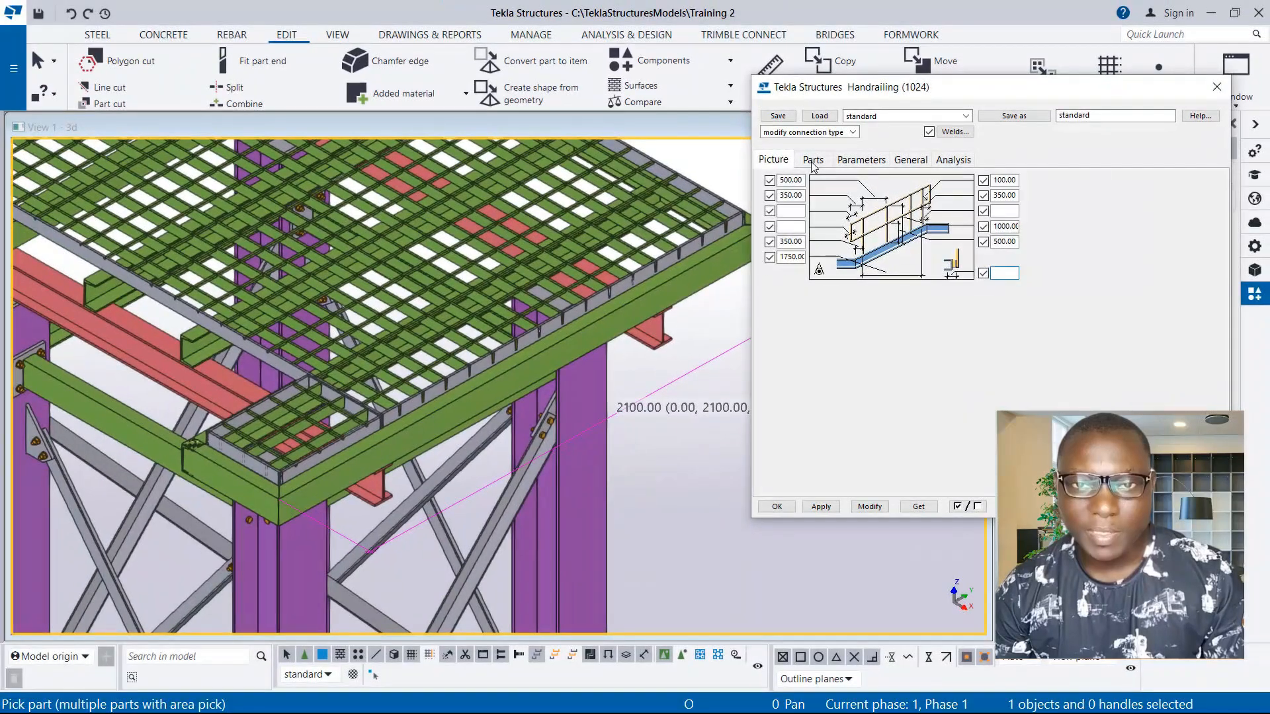
# Step: Choose the circular hollow section PIPE1-1/2SCH80 from the Sch. 80 pipes as the stanchion profile
pyautogui.click(779, 157)
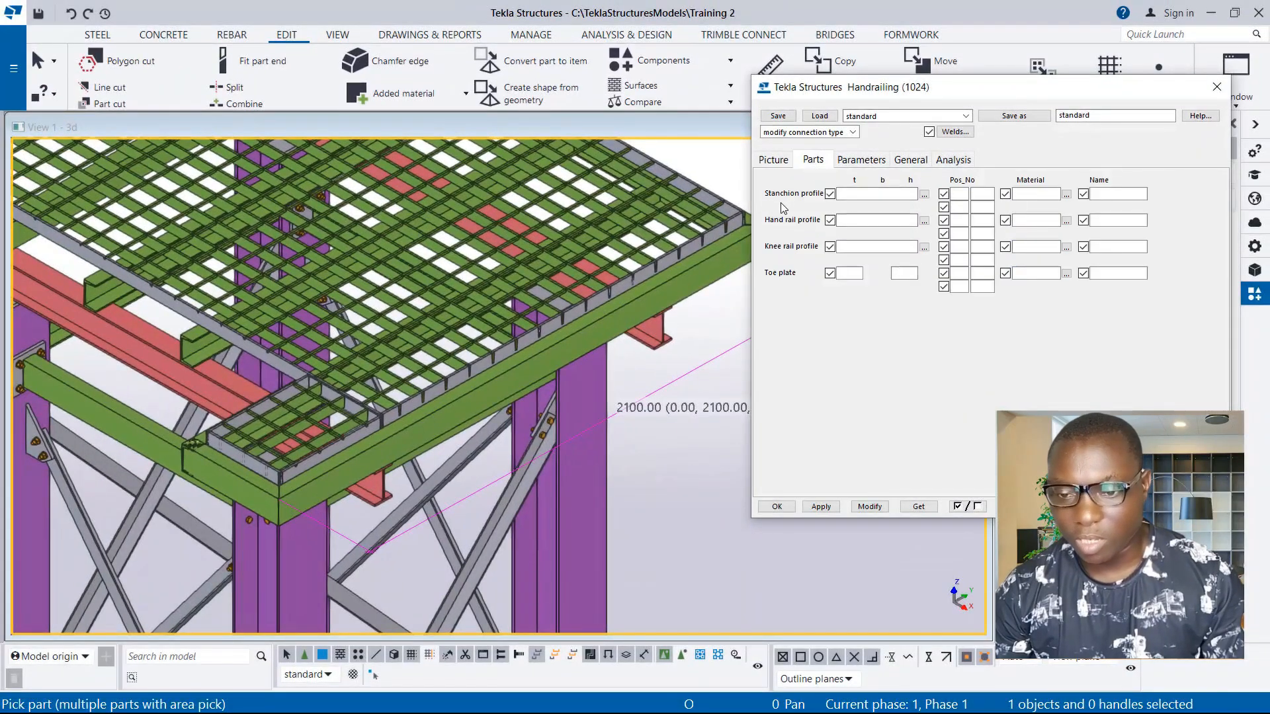
pyautogui.click(924, 194)
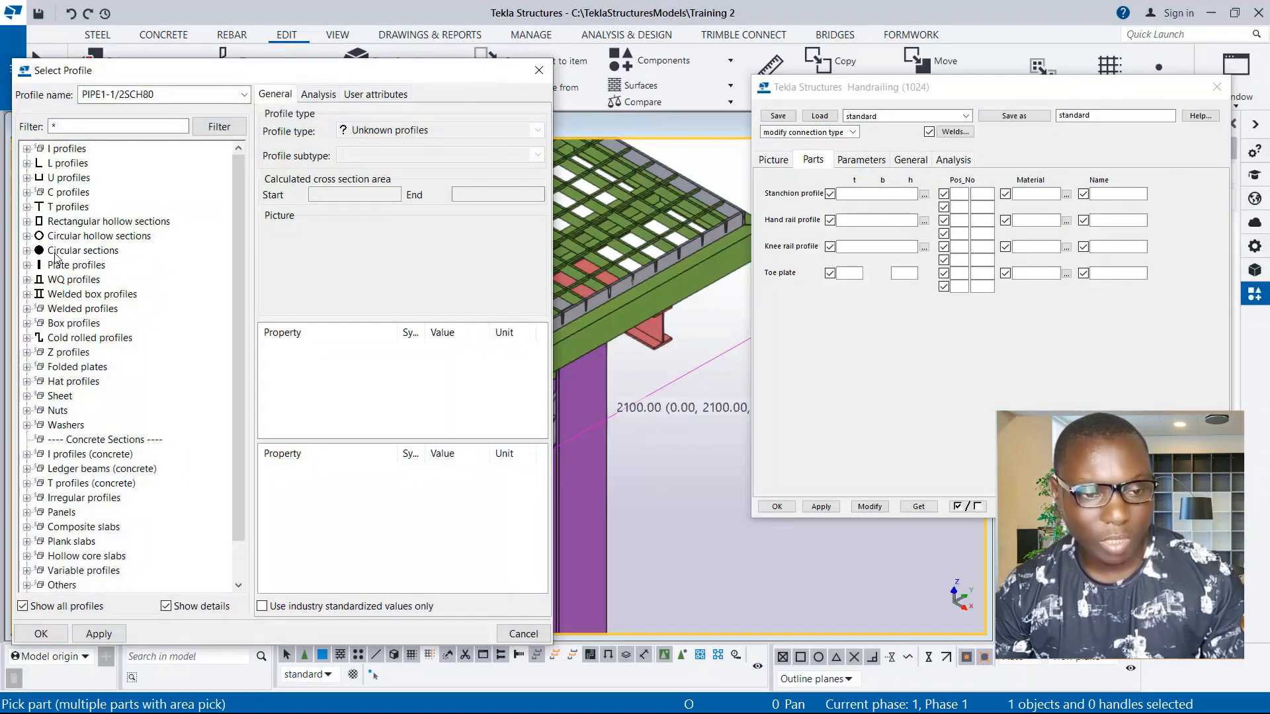
pyautogui.click(27, 236)
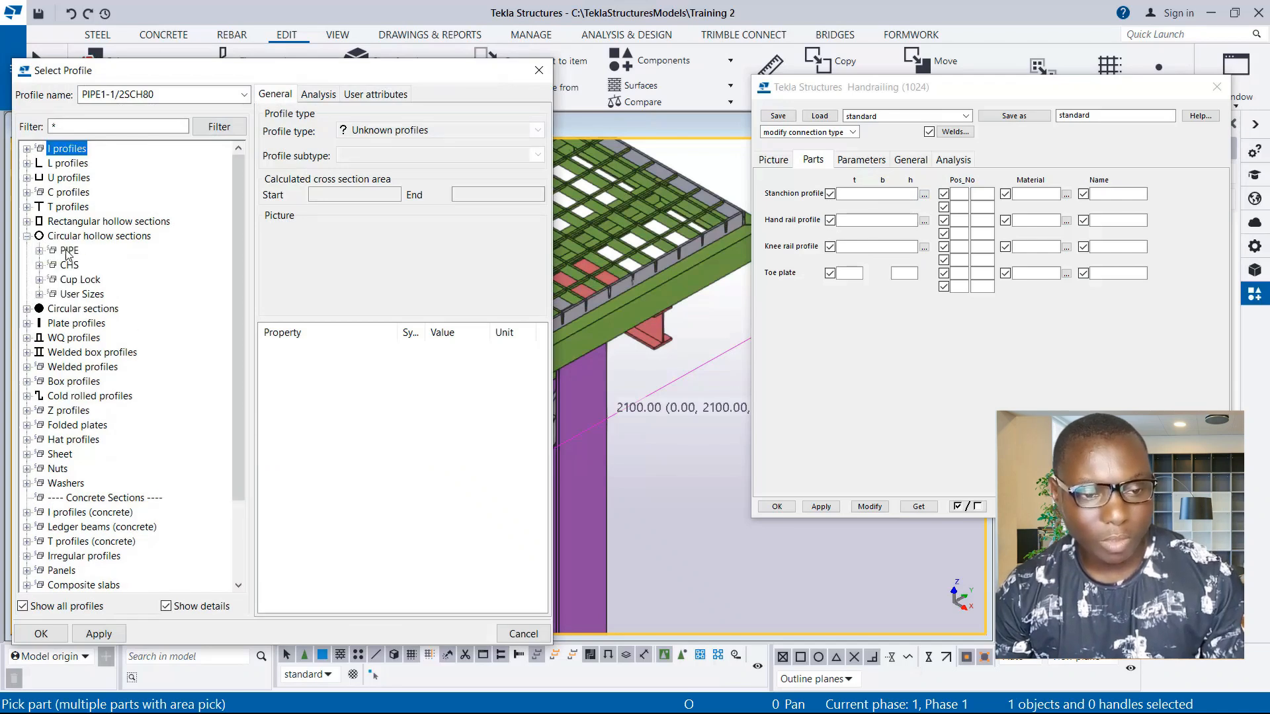
pyautogui.click(39, 251)
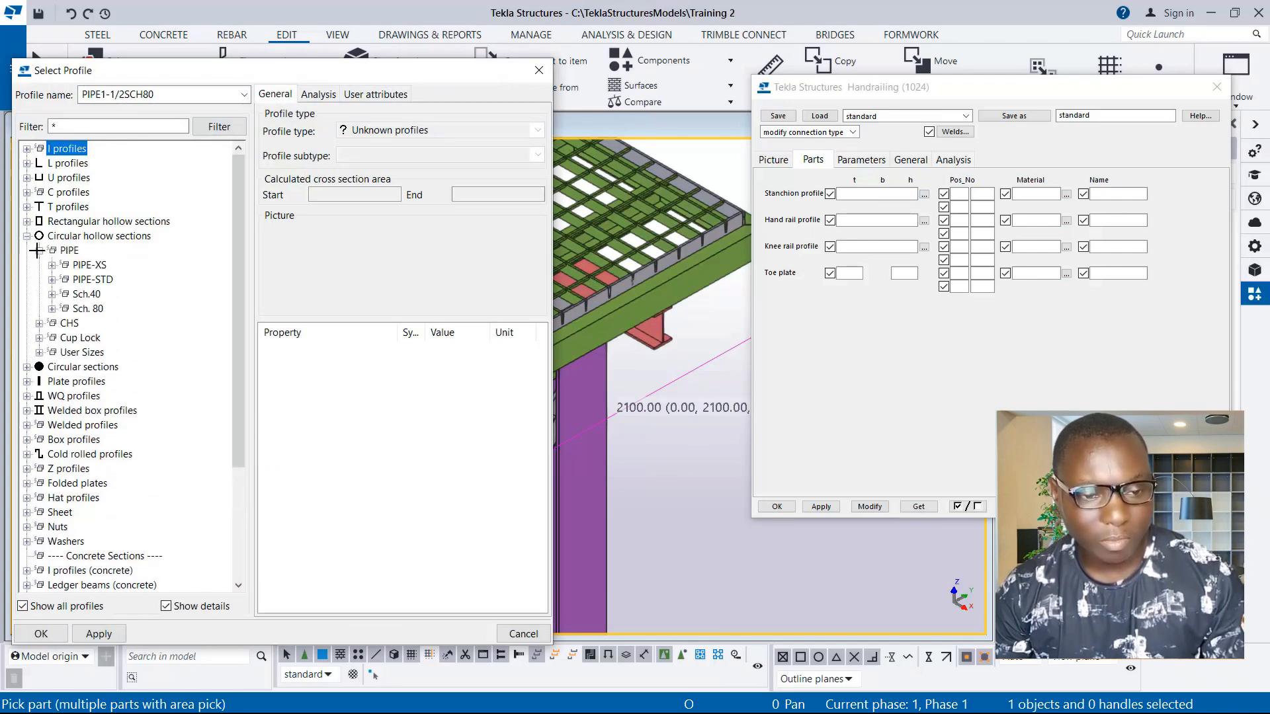
pyautogui.click(52, 308)
pyautogui.click(110, 326)
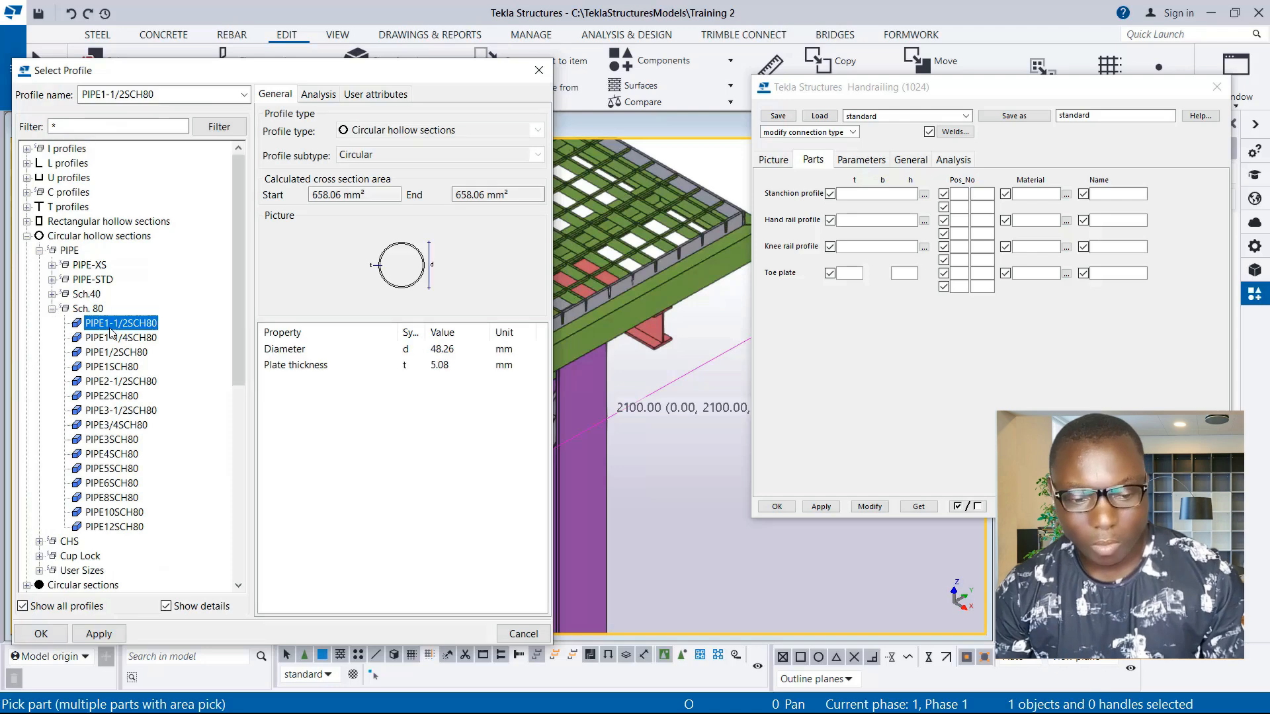
pyautogui.click(98, 633)
pyautogui.click(41, 634)
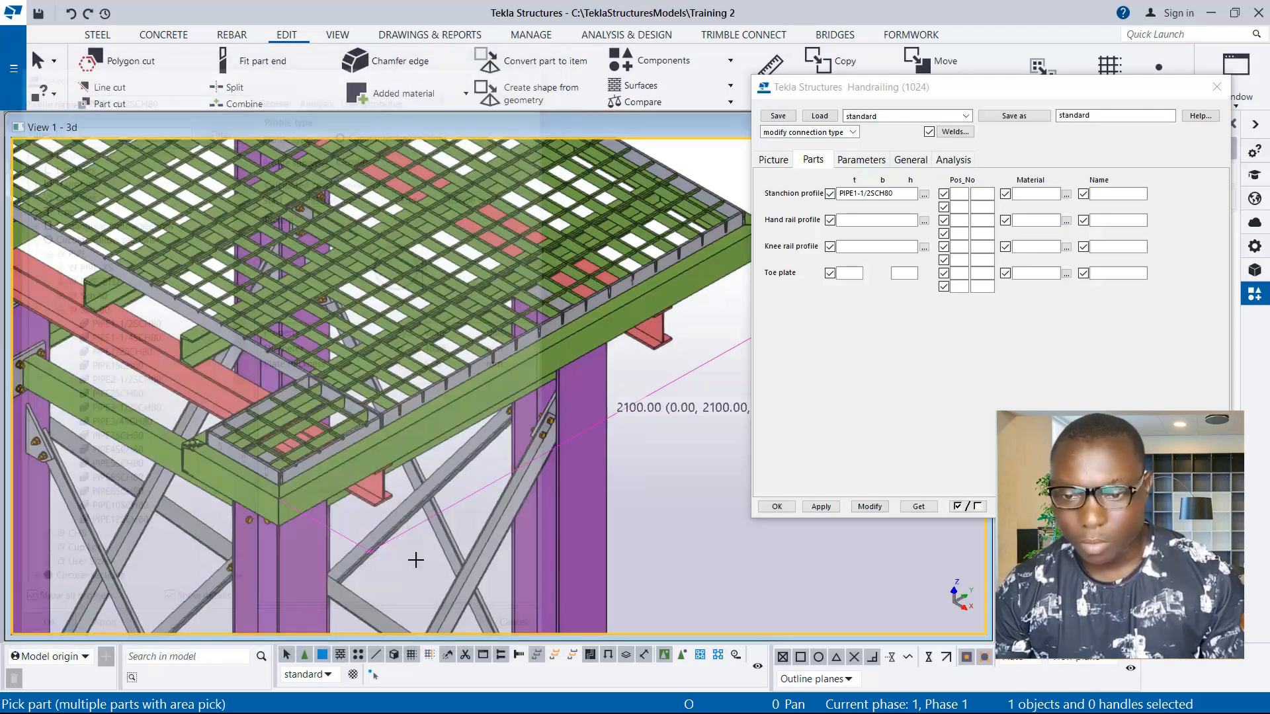
# Step: Copy the stanchion profile PIPE1-1/2SCH80 to the hand rail and knee rail profiles
pyautogui.doubleClick(856, 194)
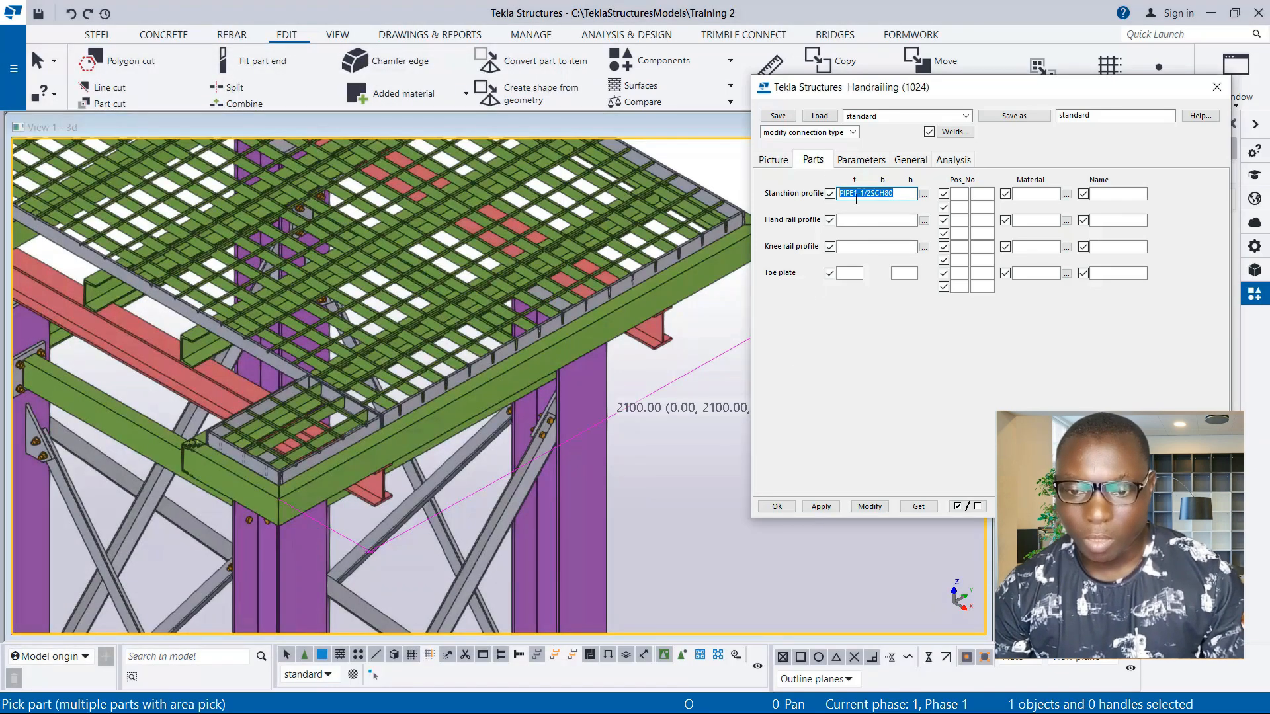
pyautogui.rightClick(857, 196)
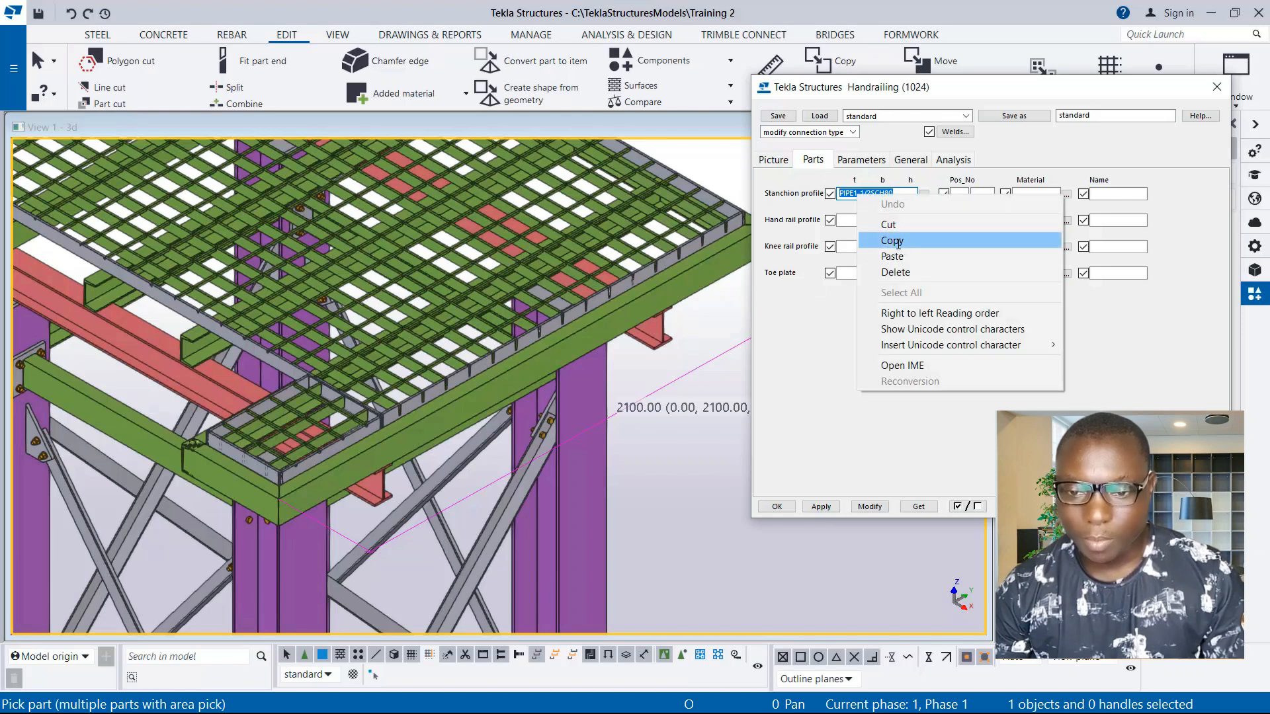
pyautogui.click(880, 239)
pyautogui.click(866, 222)
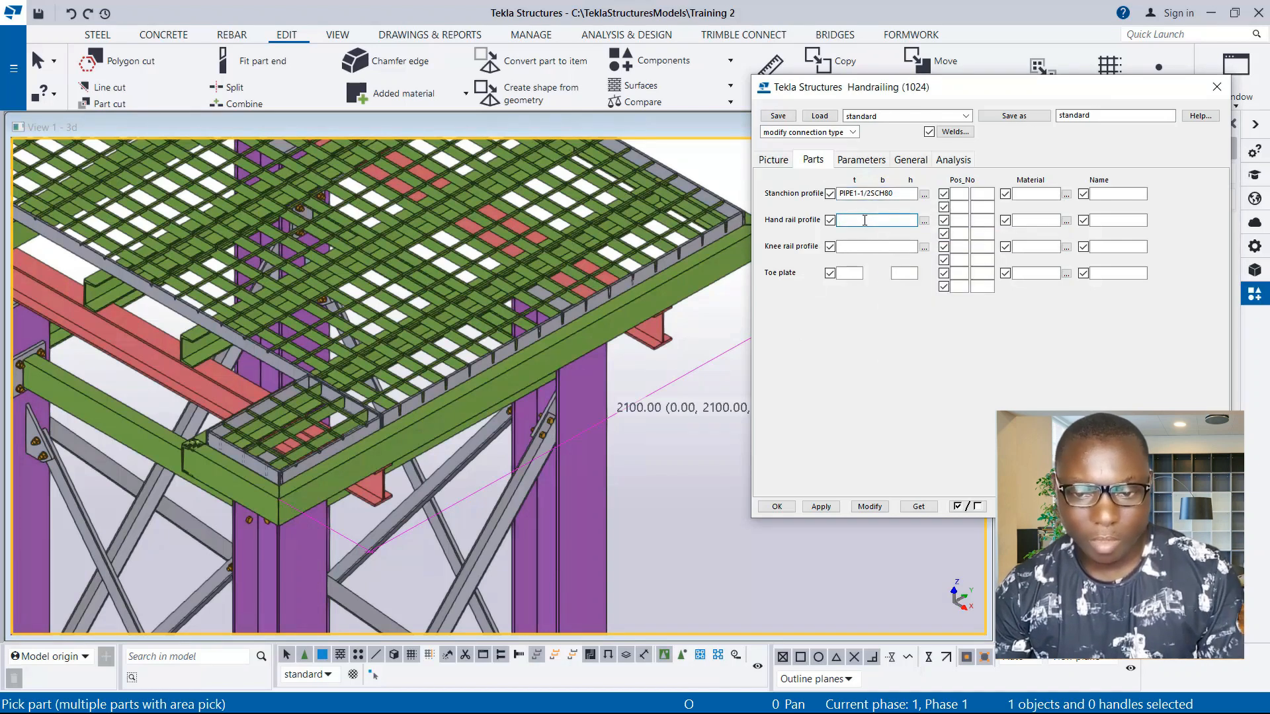
pyautogui.hotkey('ctrl', 'v')
pyautogui.click(863, 242)
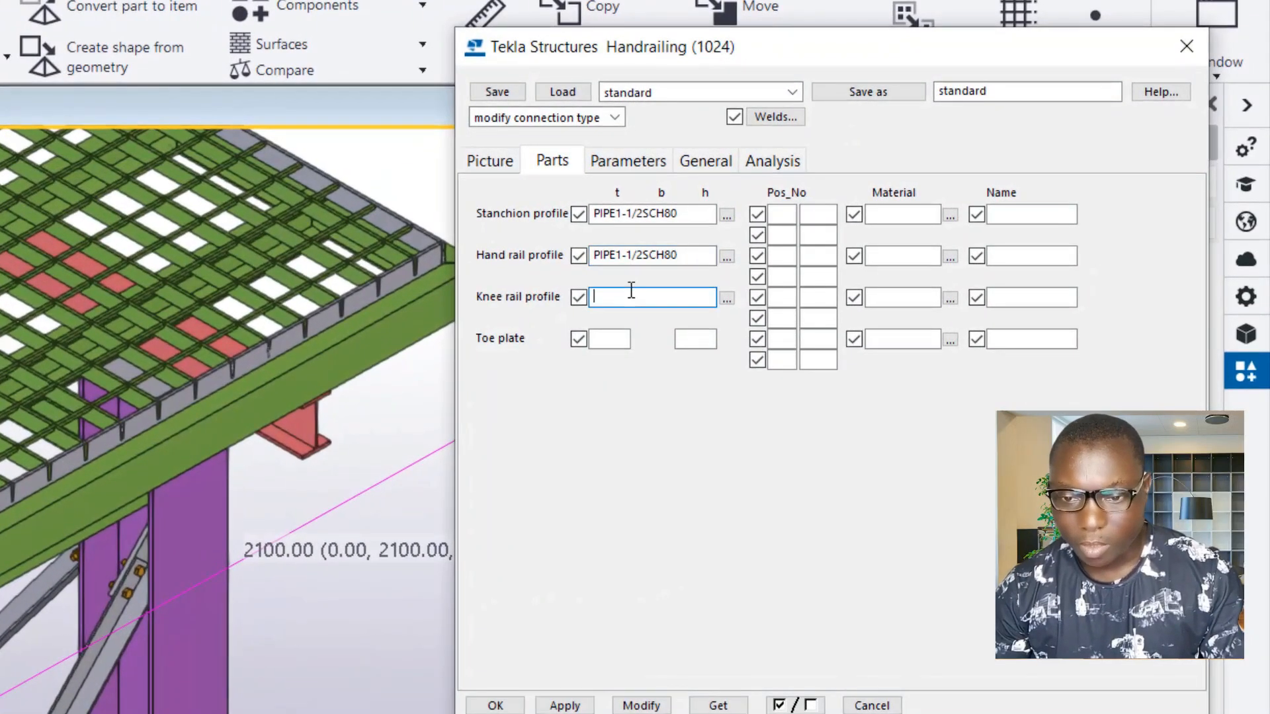
pyautogui.hotkey('ctrl', 'v')
# Step: Set the toe plate's thickness to 10 mm and its height to 100 mm
pyautogui.click(600, 340)
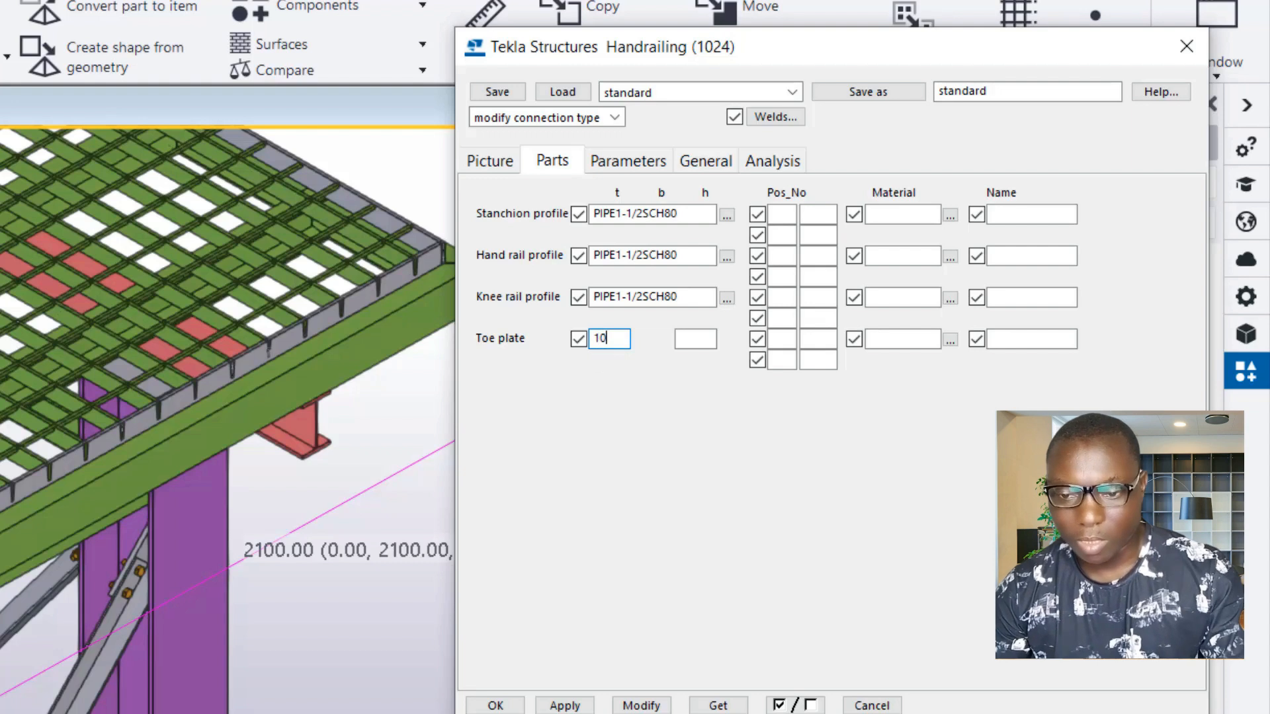
pyautogui.click(689, 340)
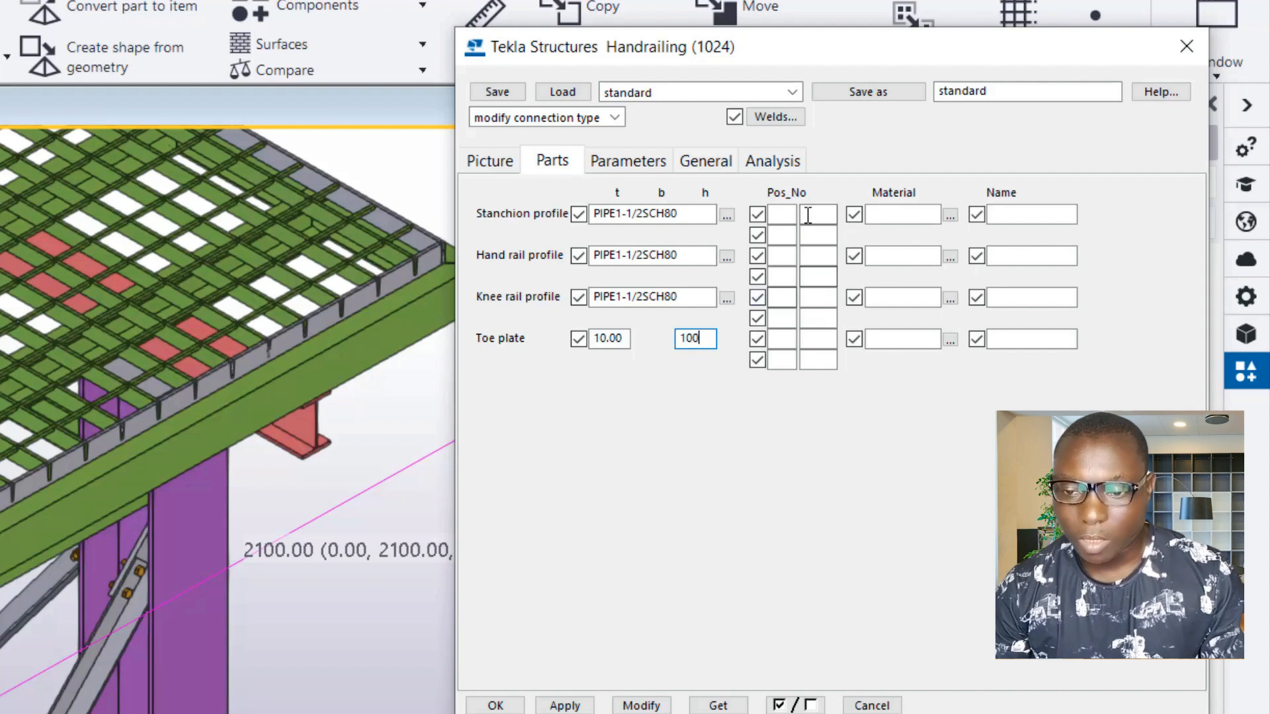
# Step: Give the stanchion the part position prefix P and start number 1
pyautogui.click(782, 215)
pyautogui.write('P')
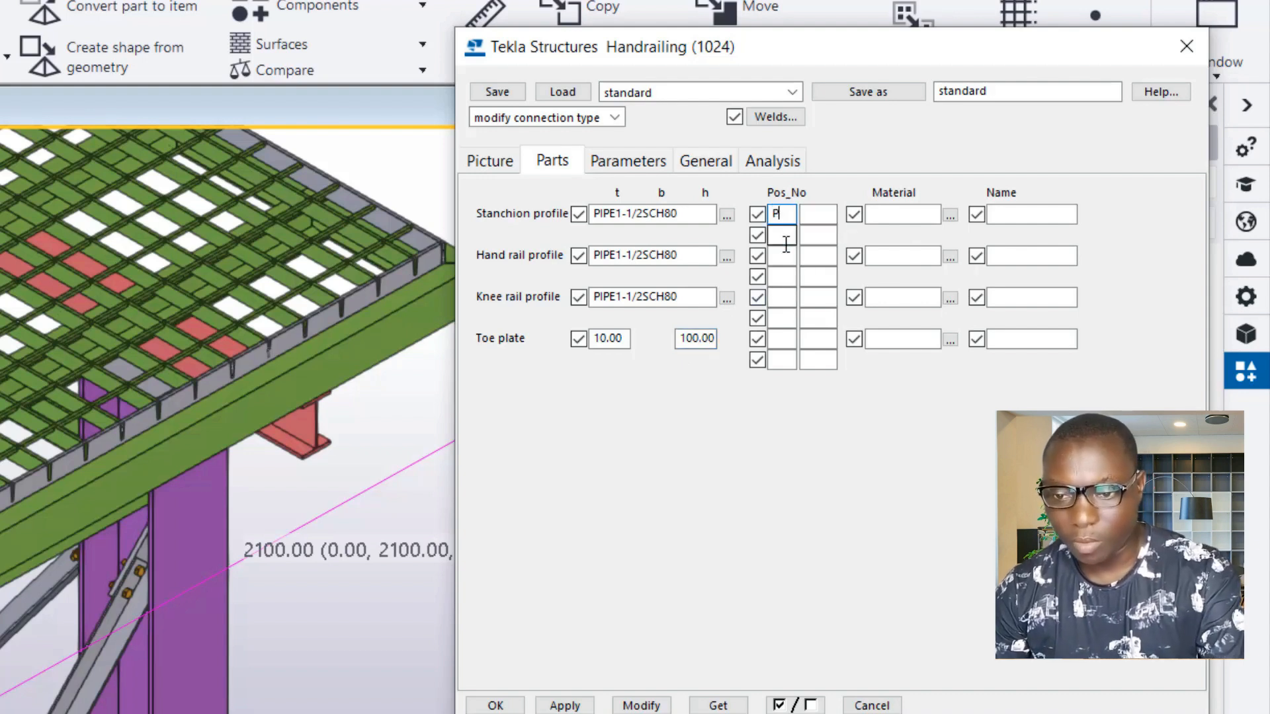
pyautogui.write('P')
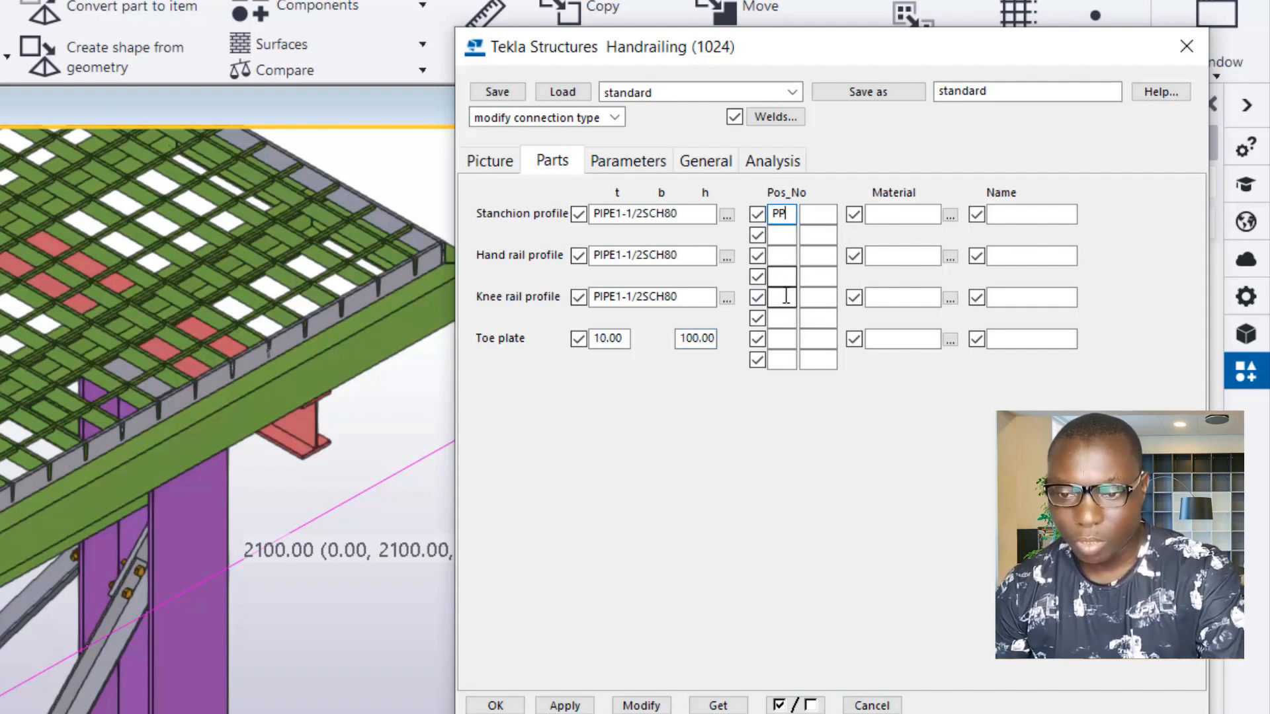
pyautogui.press('BackSpace')
pyautogui.click(810, 214)
pyautogui.write('1')
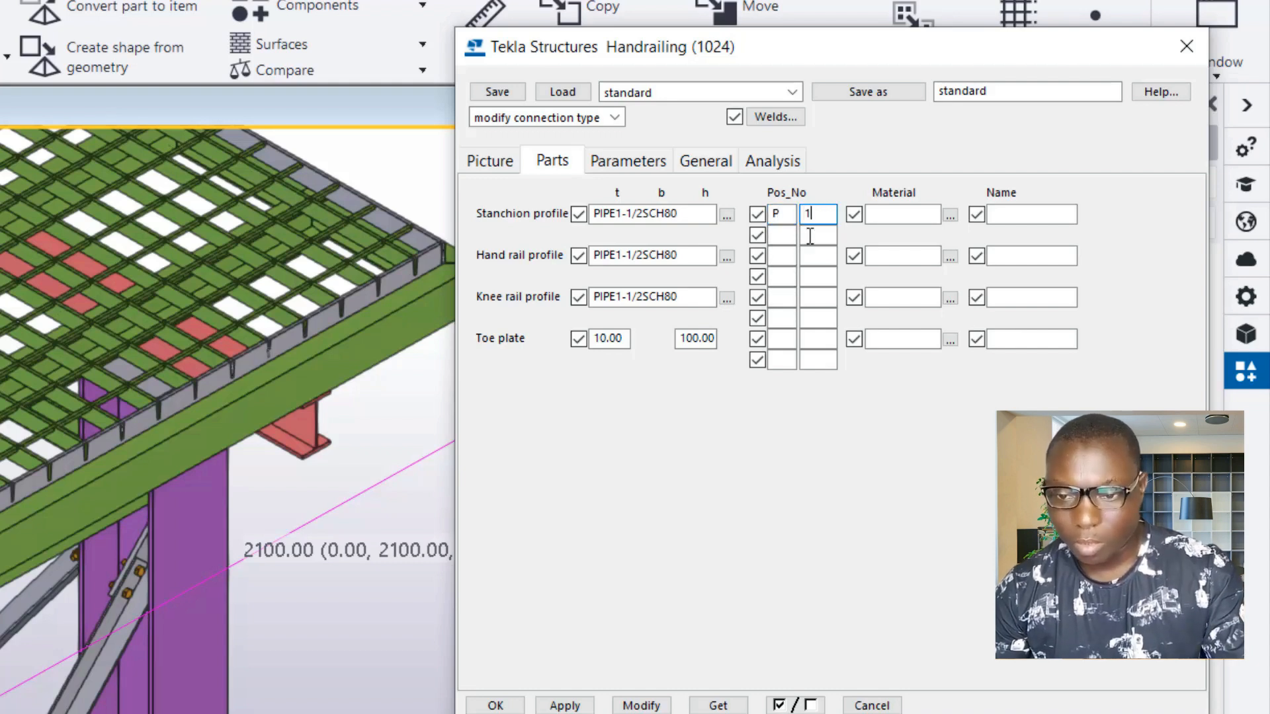
# Step: Give the hand rail and knee rail the part position prefix P and the toe plate the prefix PL
pyautogui.click(781, 257)
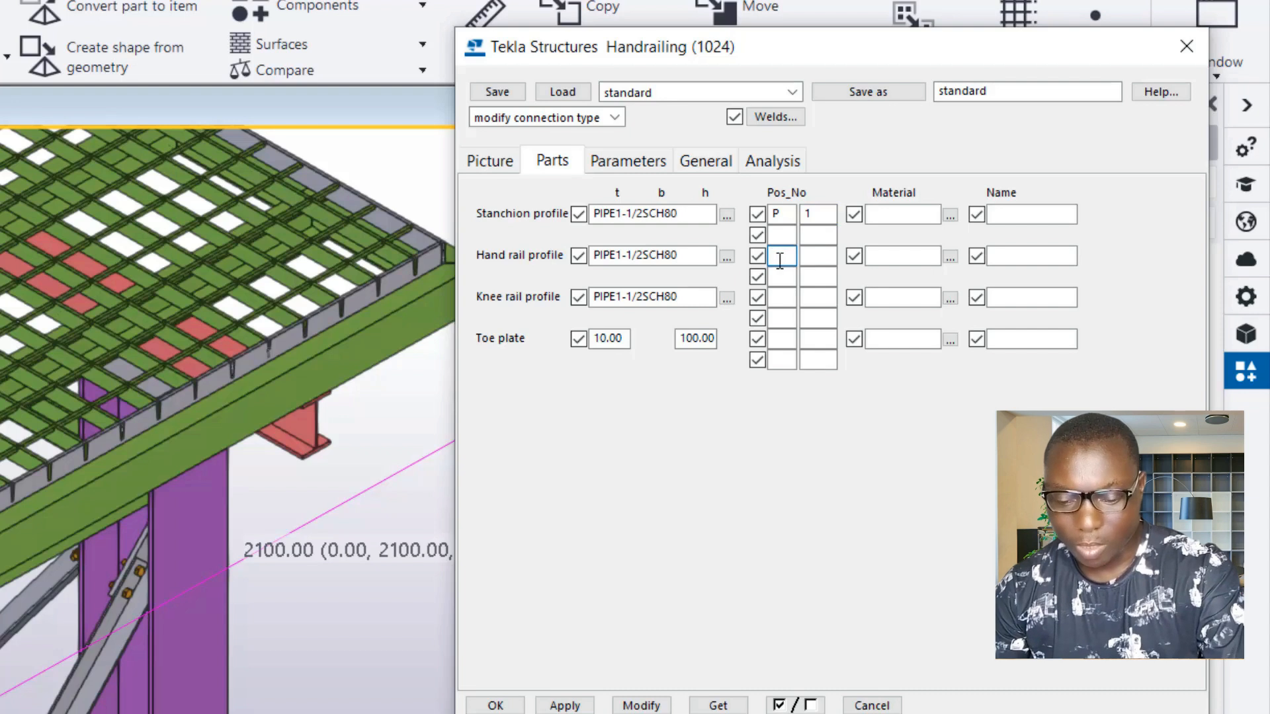
pyautogui.write('P')
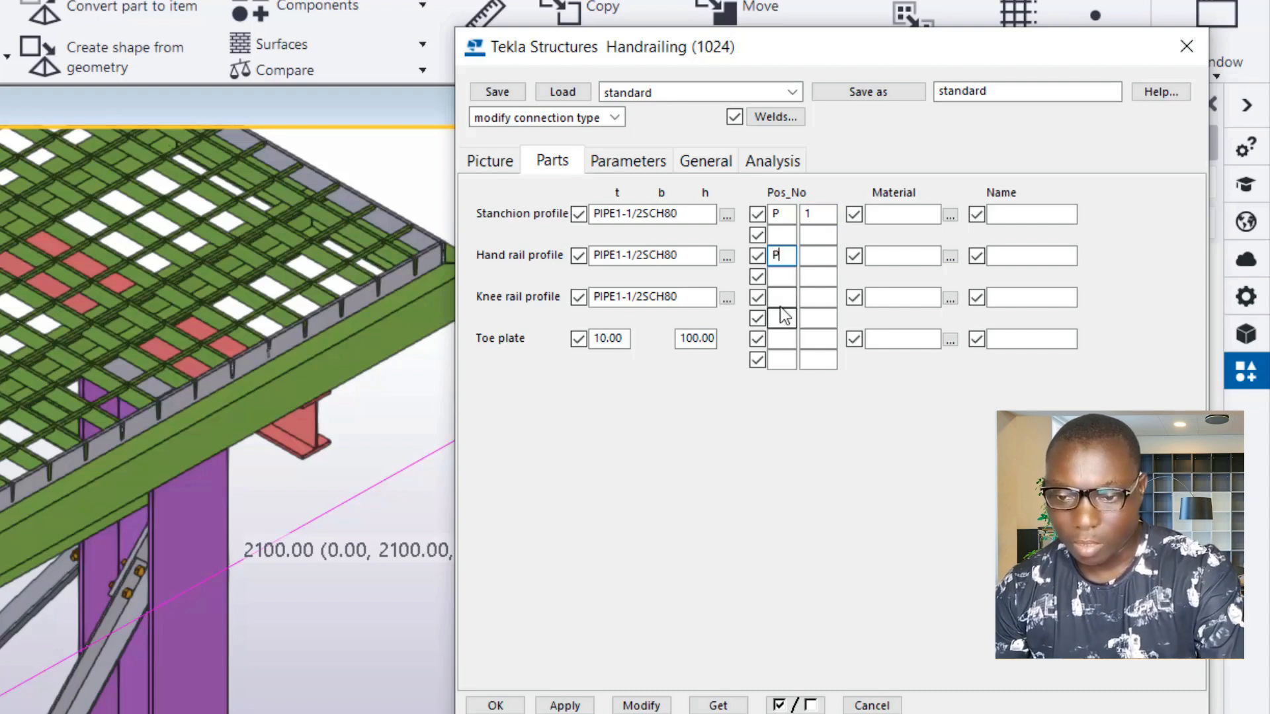
pyautogui.click(781, 298)
pyautogui.write('P')
pyautogui.click(782, 337)
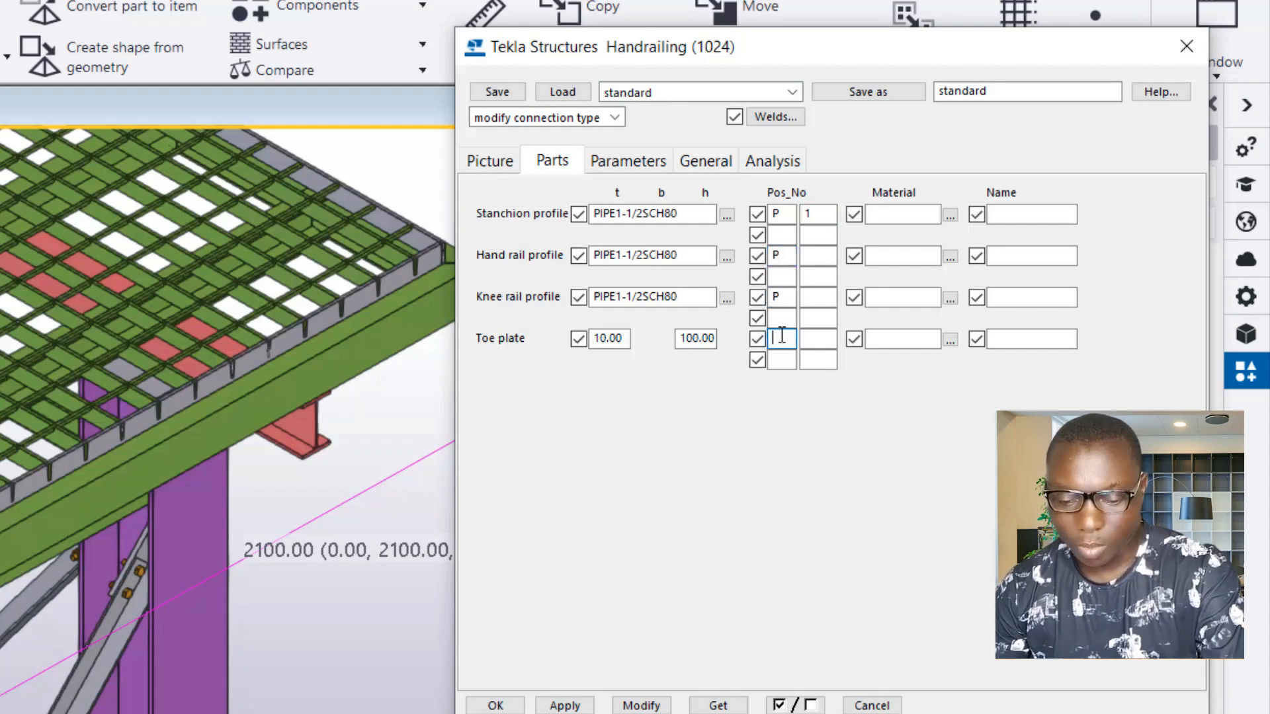
pyautogui.write('PL')
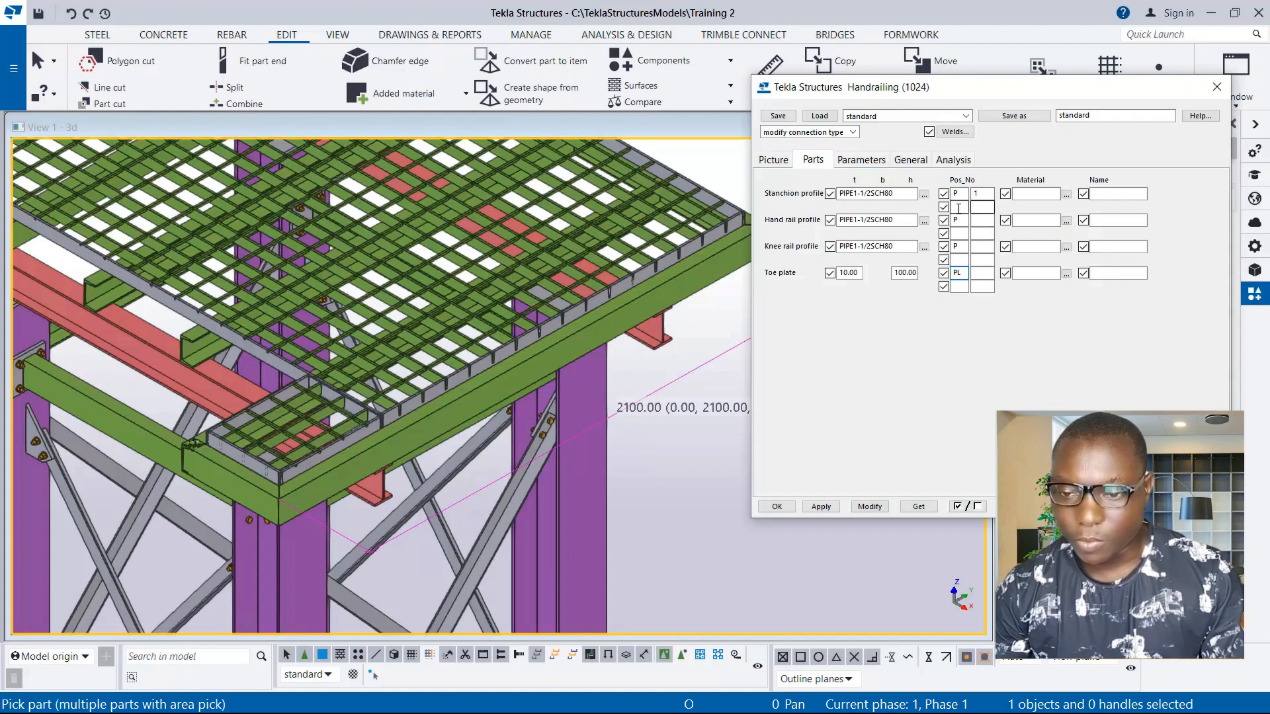
# Step: Set the part position start number to 1 for the hand rail, knee rail and toe plate
pyautogui.click(976, 222)
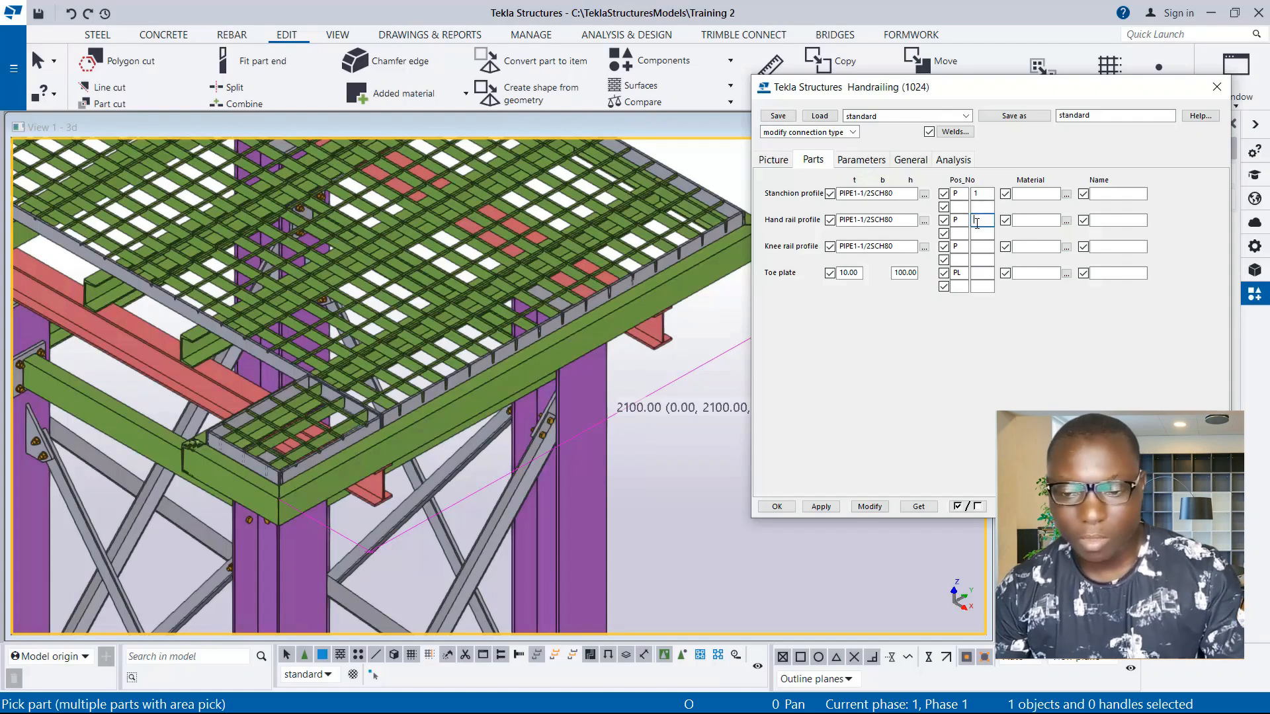
pyautogui.click(982, 247)
pyautogui.write('1')
pyautogui.click(986, 274)
pyautogui.write('1')
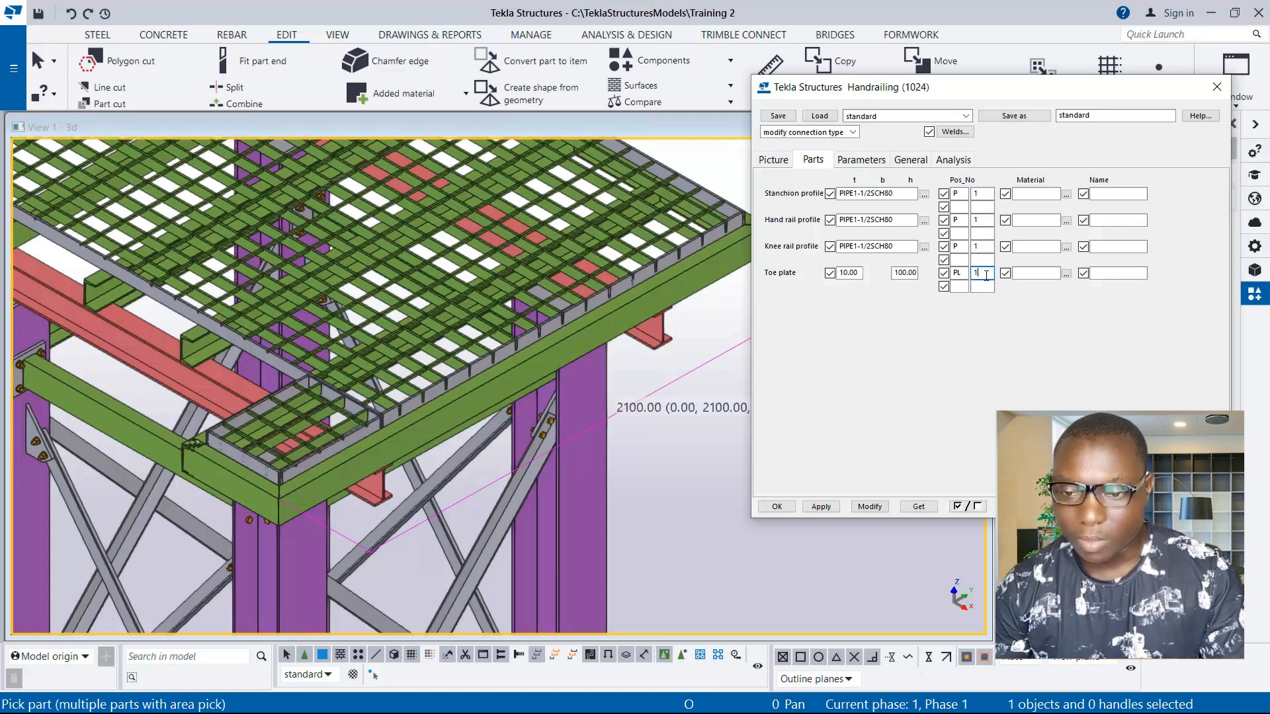
# Step: Choose steel grade S275 from the material catalog as the stanchion's material
pyautogui.click(1065, 195)
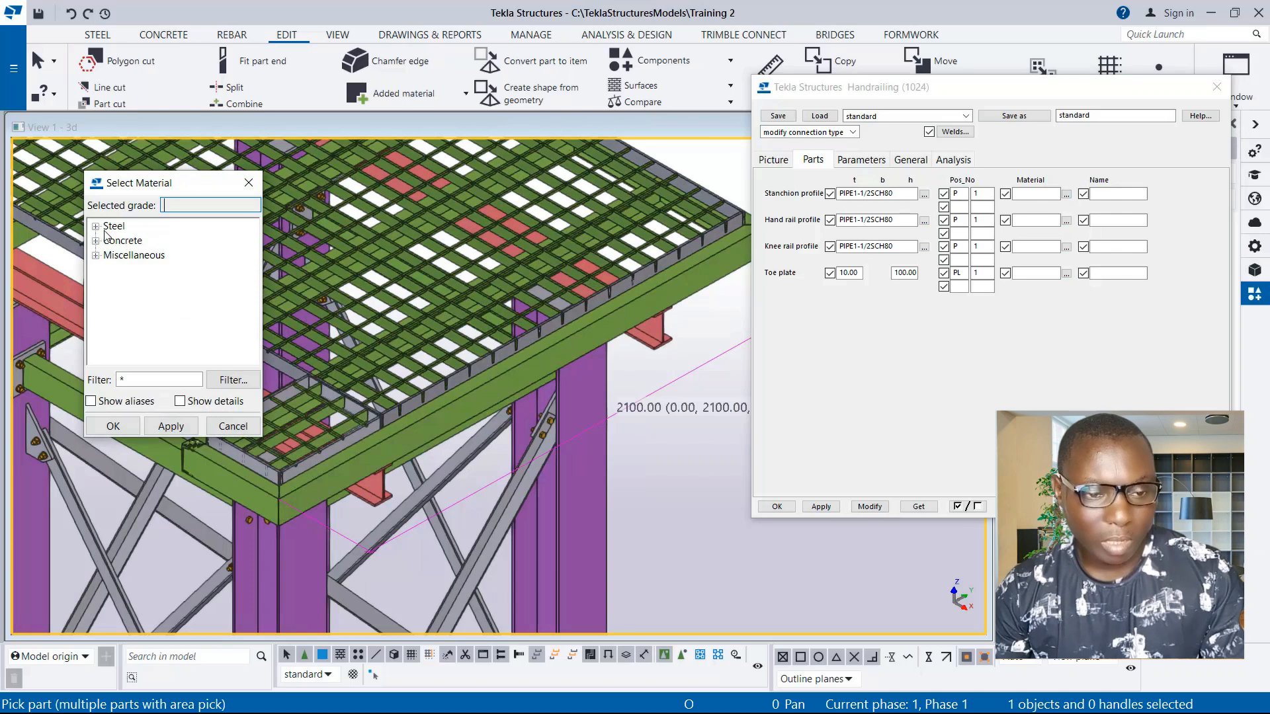
pyautogui.click(96, 228)
pyautogui.scroll(-5, 152, 307)
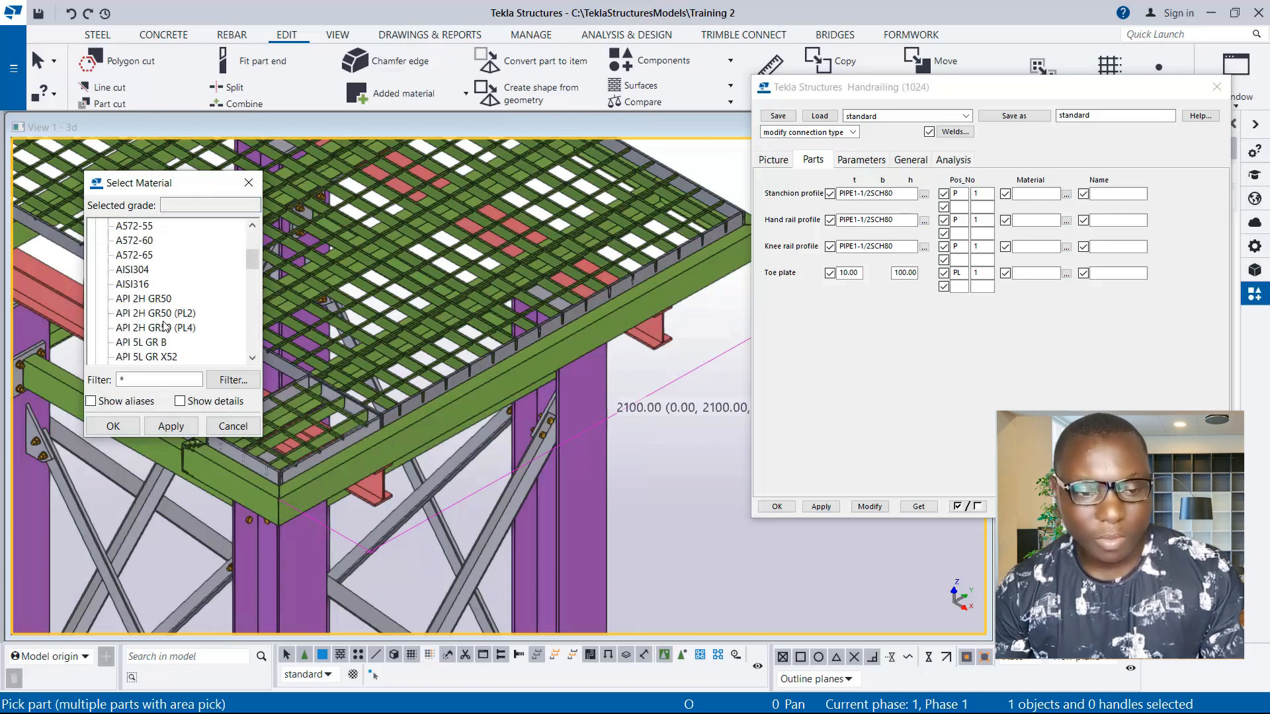
pyautogui.scroll(-3, 162, 327)
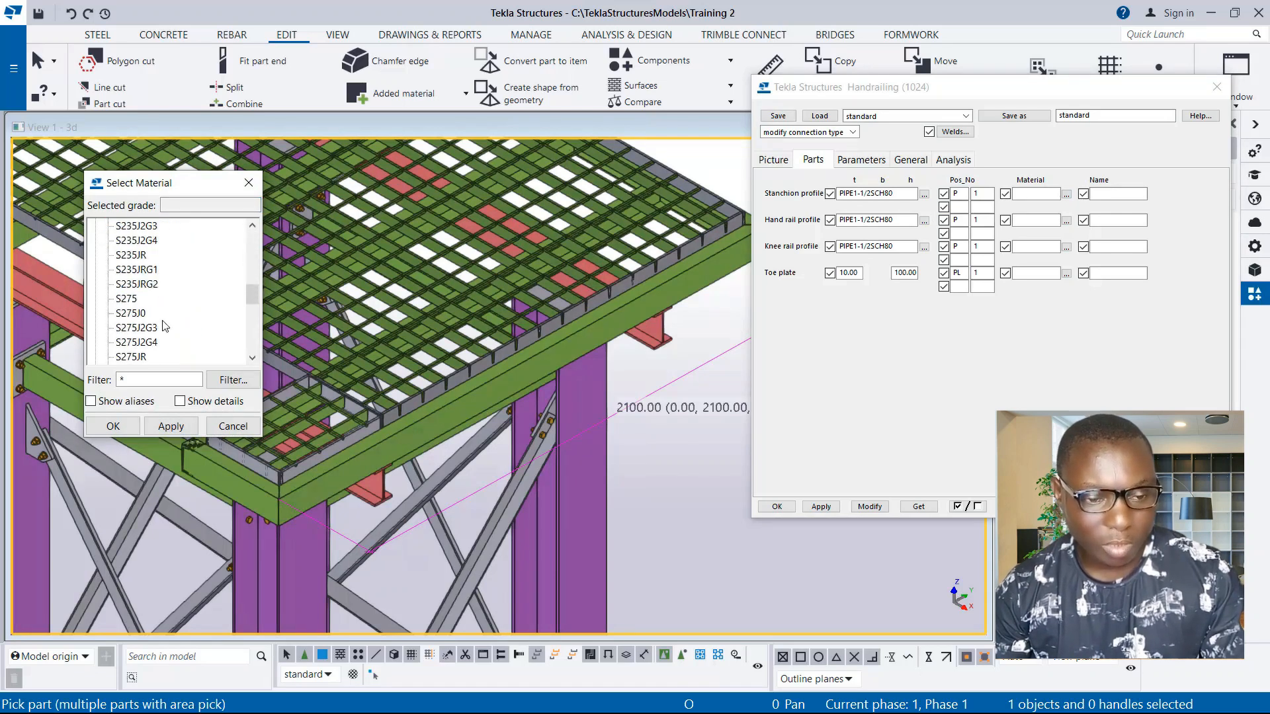
pyautogui.scroll(-1, 140, 356)
pyautogui.click(130, 257)
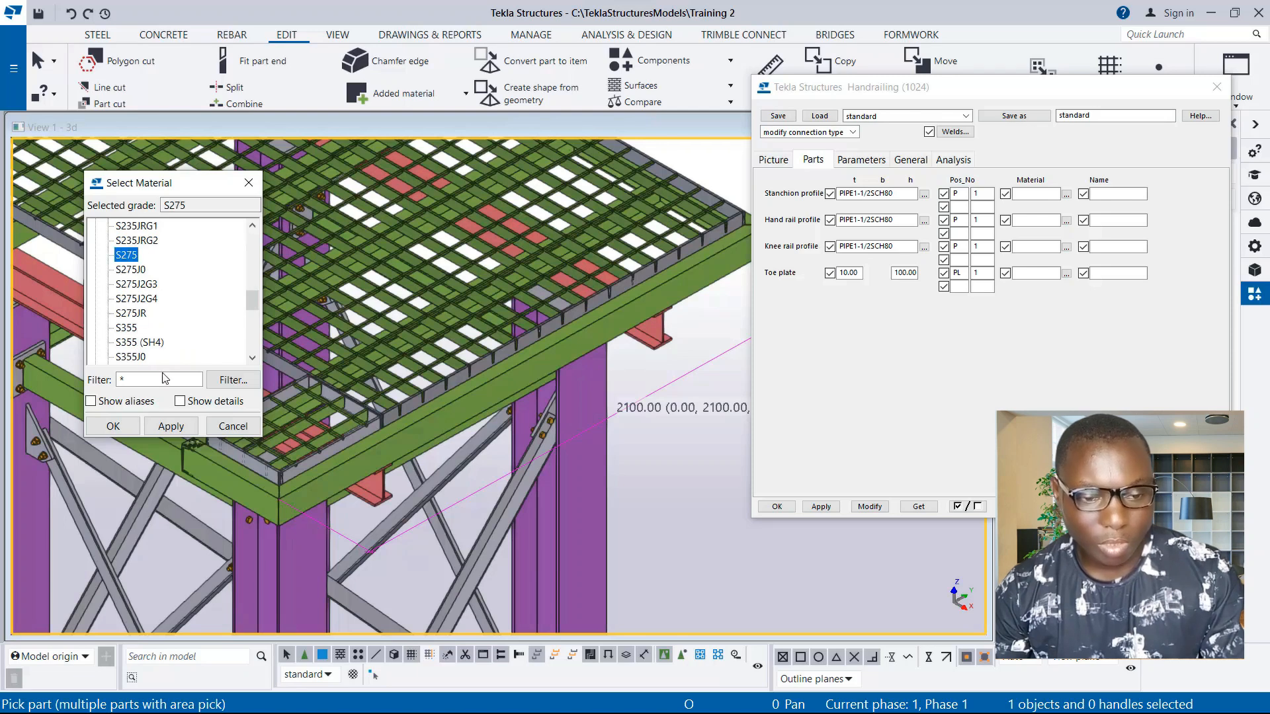
pyautogui.click(172, 429)
pyautogui.click(113, 426)
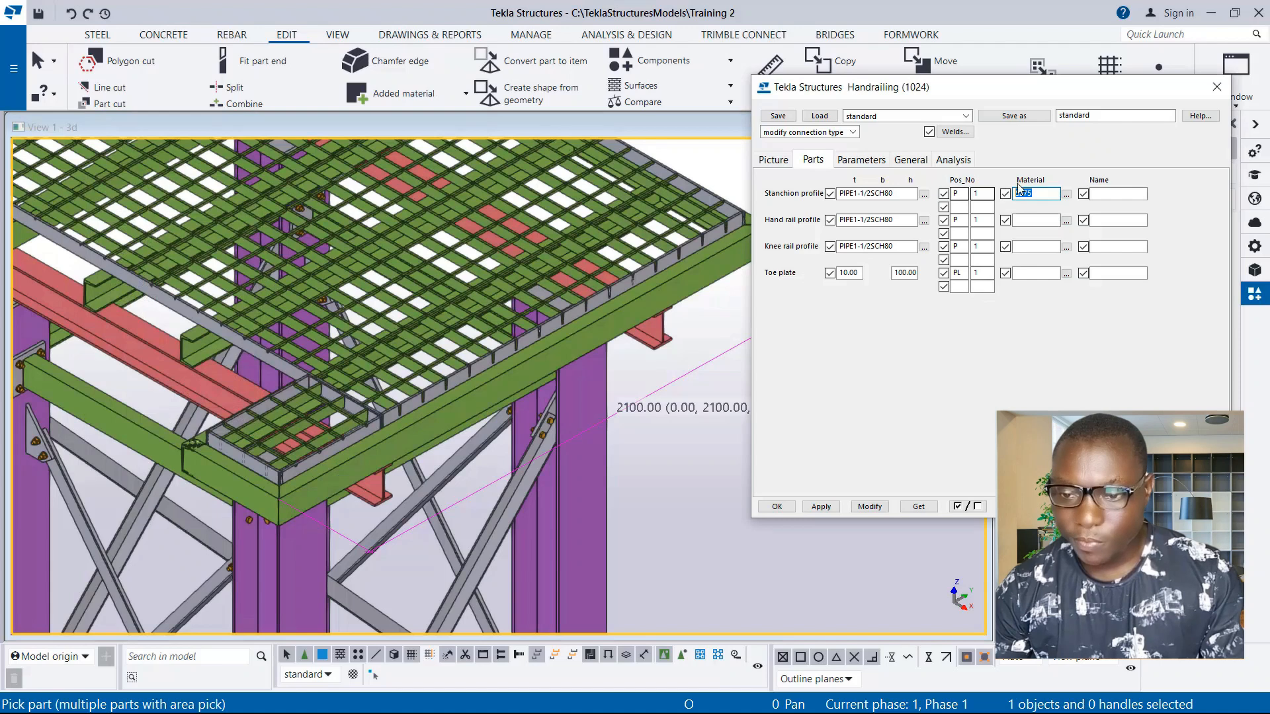
# Step: Copy the stanchion's material S275 to the hand rail, knee rail and toe plate
pyautogui.rightClick(1016, 193)
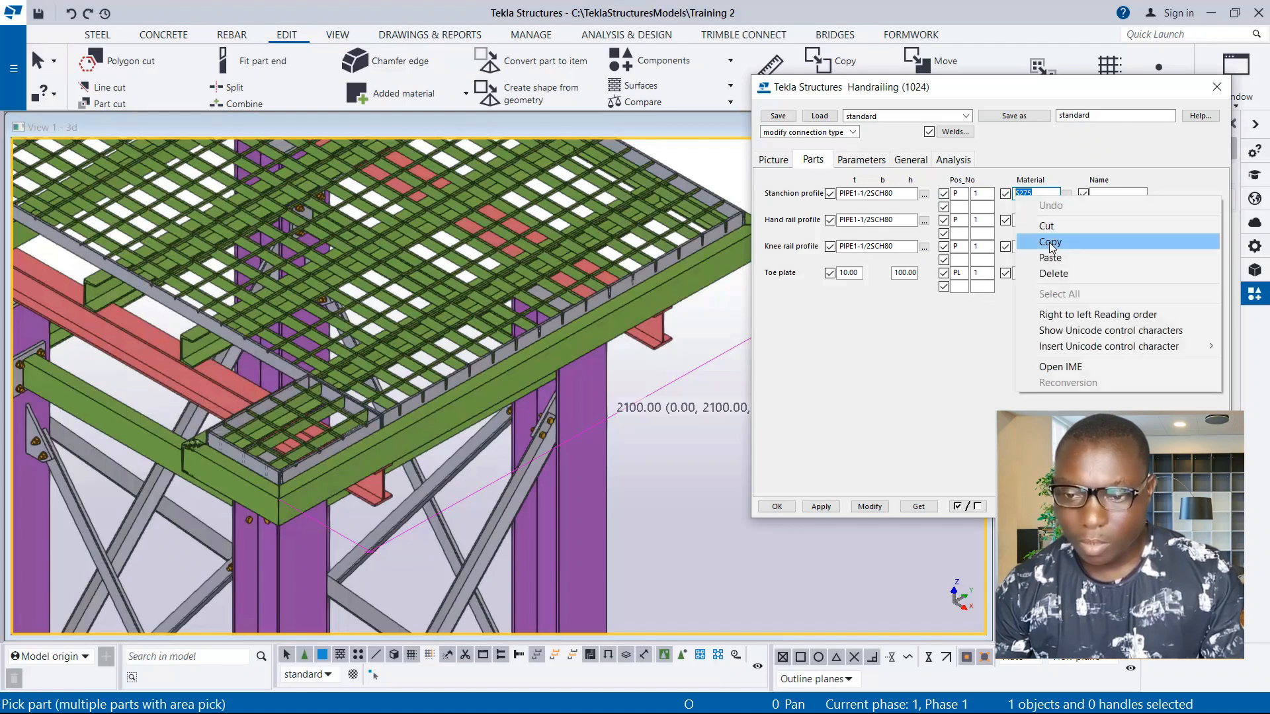
pyautogui.click(1052, 246)
pyautogui.click(1036, 221)
pyautogui.hotkey('ctrl', 'v')
pyautogui.click(1036, 247)
pyautogui.hotkey('ctrl', 'v')
pyautogui.click(1029, 272)
pyautogui.hotkey('ctrl', 'v')
# Step: Name the stanchion PIPE and copy that name to the hand rail, knee rail and toe plate
pyautogui.click(1113, 193)
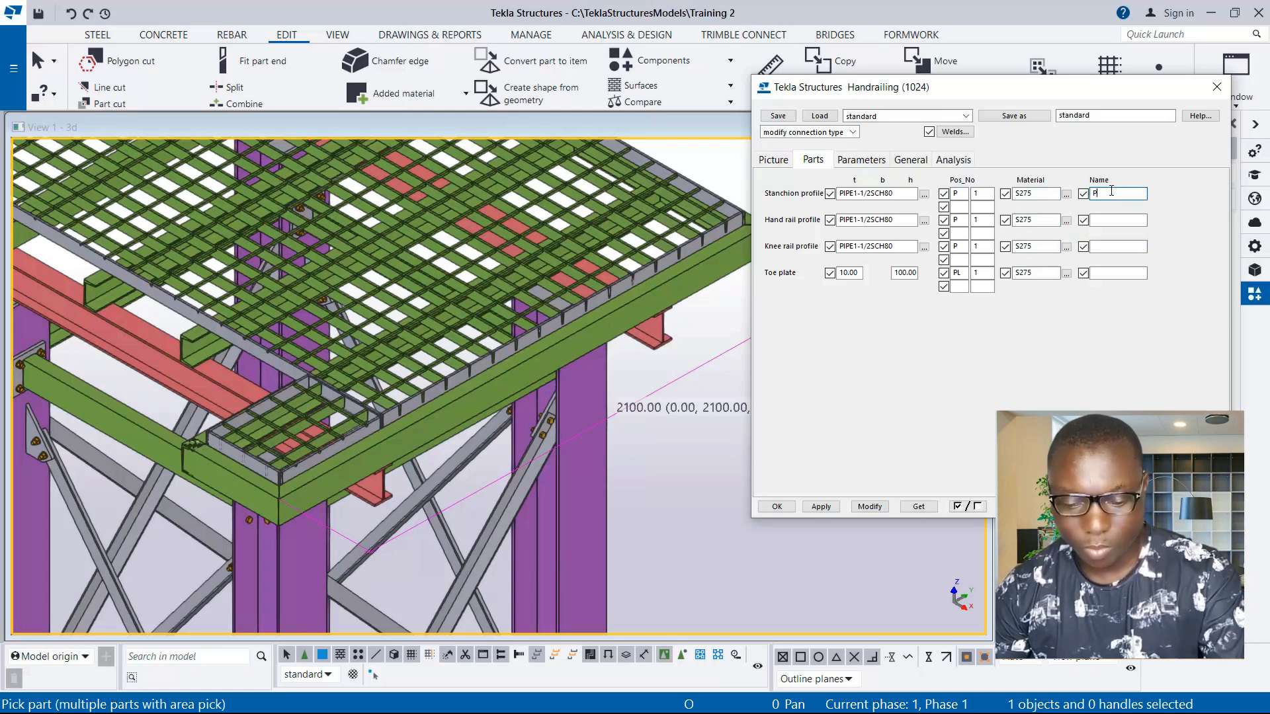
pyautogui.moveTo(1093, 193); pyautogui.dragTo(1105, 194)
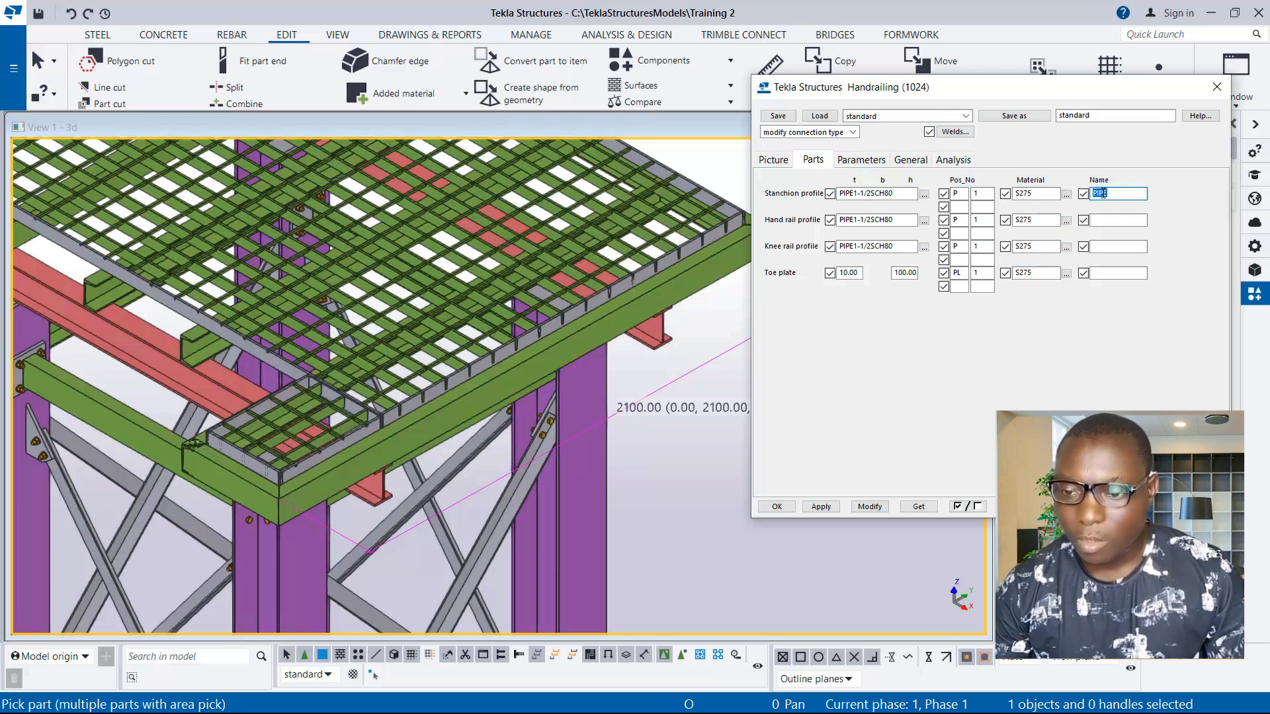
pyautogui.rightClick(1103, 193)
pyautogui.click(1111, 239)
pyautogui.click(1103, 221)
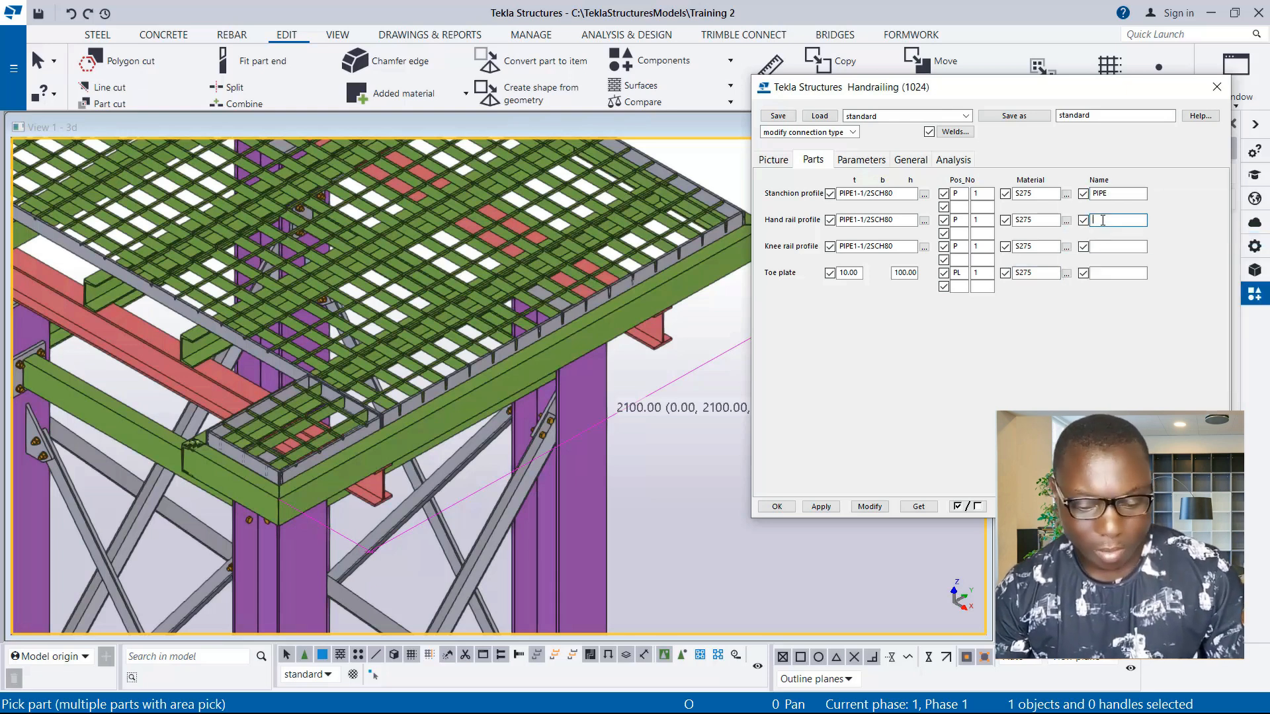
pyautogui.hotkey('ctrl', 'v')
pyautogui.click(1099, 246)
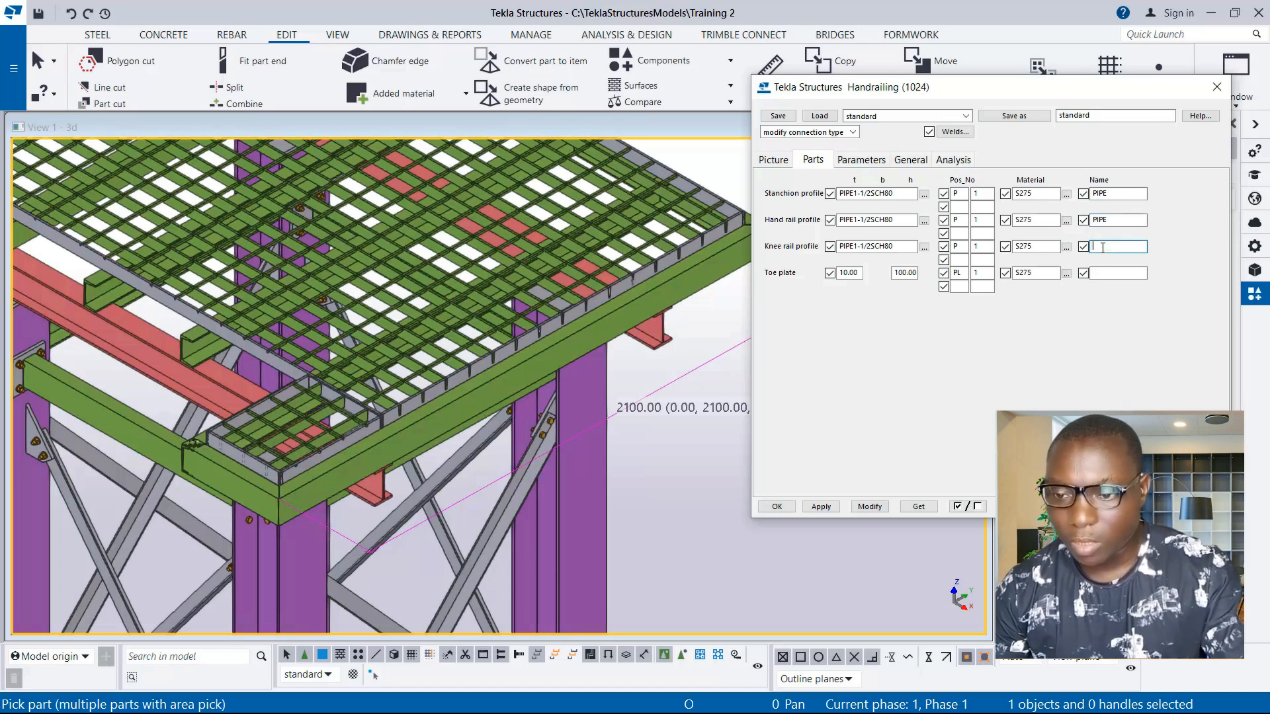
pyautogui.hotkey('ctrl', 'v')
pyautogui.click(1098, 271)
pyautogui.hotkey('ctrl', 'v')
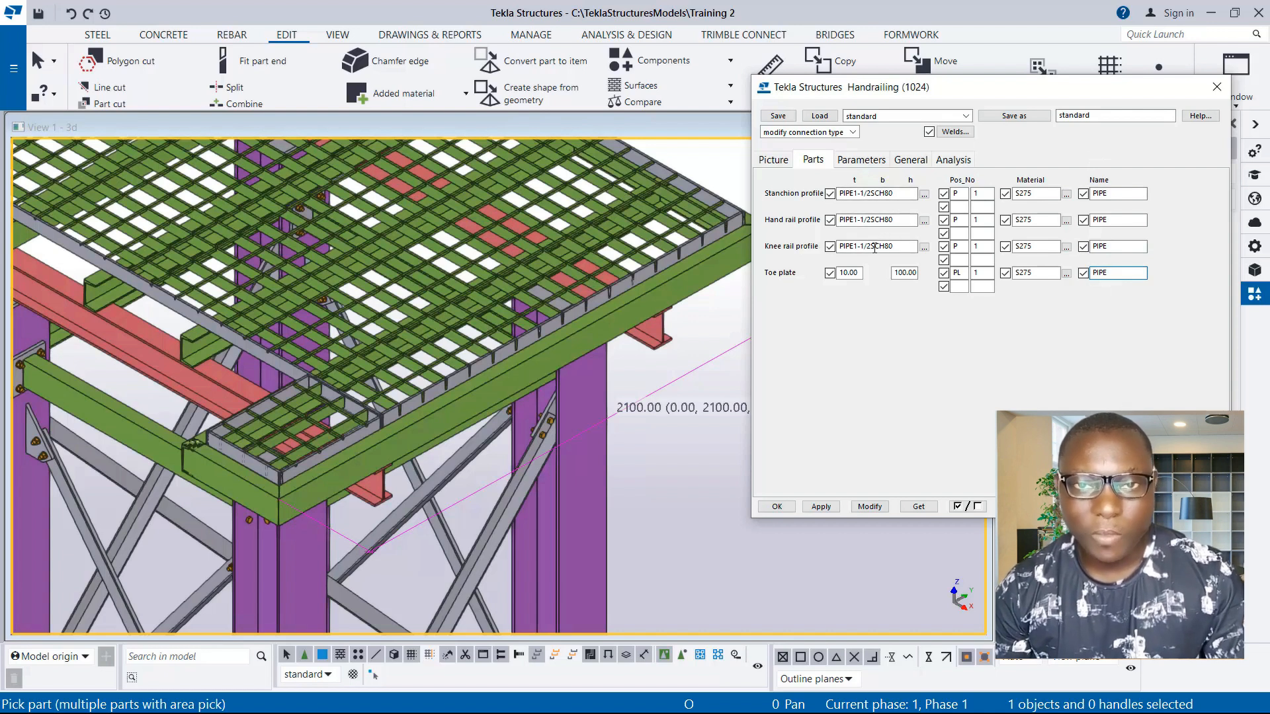
# Step: Set the handrailing's stanchion distribution to Equal and its assembly creation to Yes
pyautogui.click(859, 164)
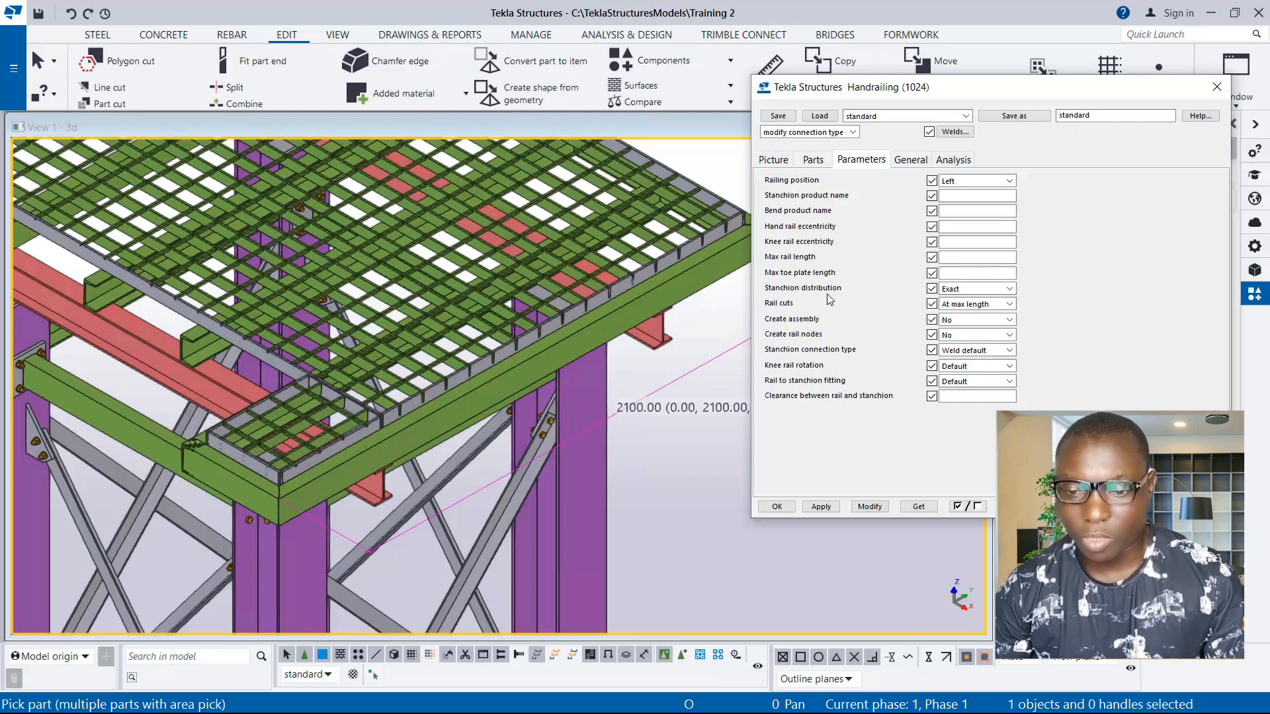
pyautogui.click(978, 289)
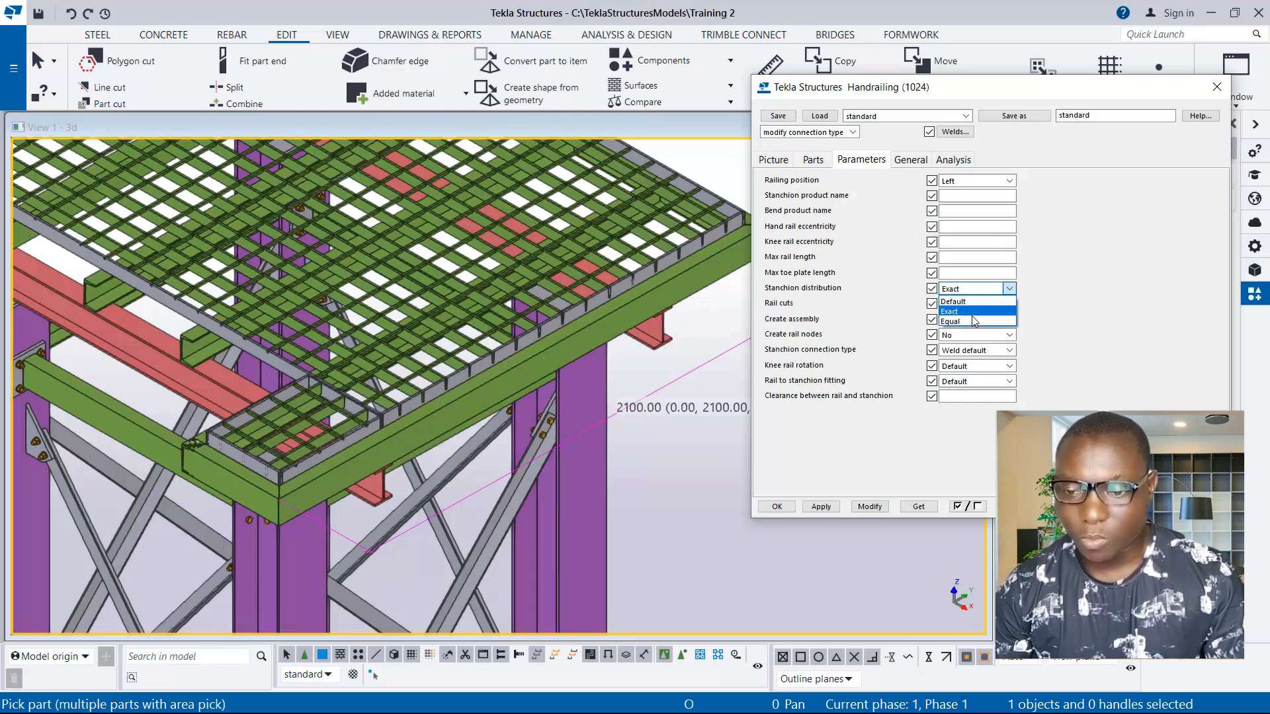
pyautogui.click(967, 321)
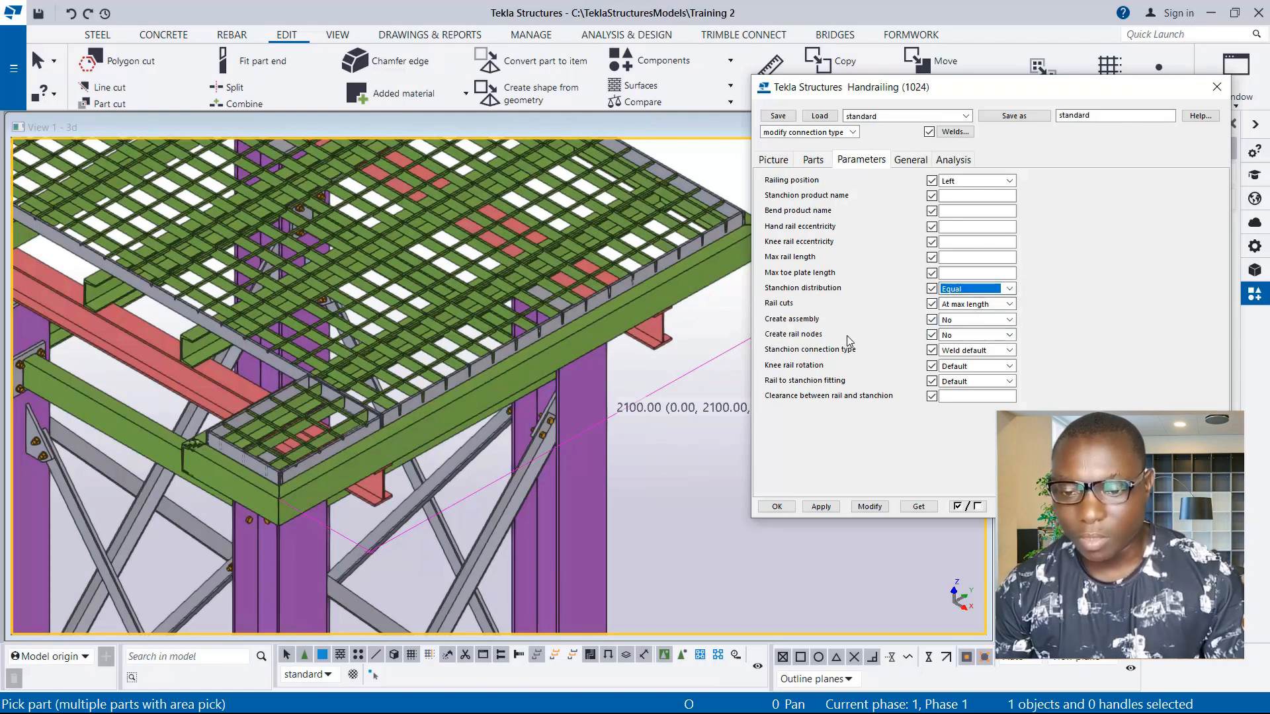
pyautogui.click(979, 320)
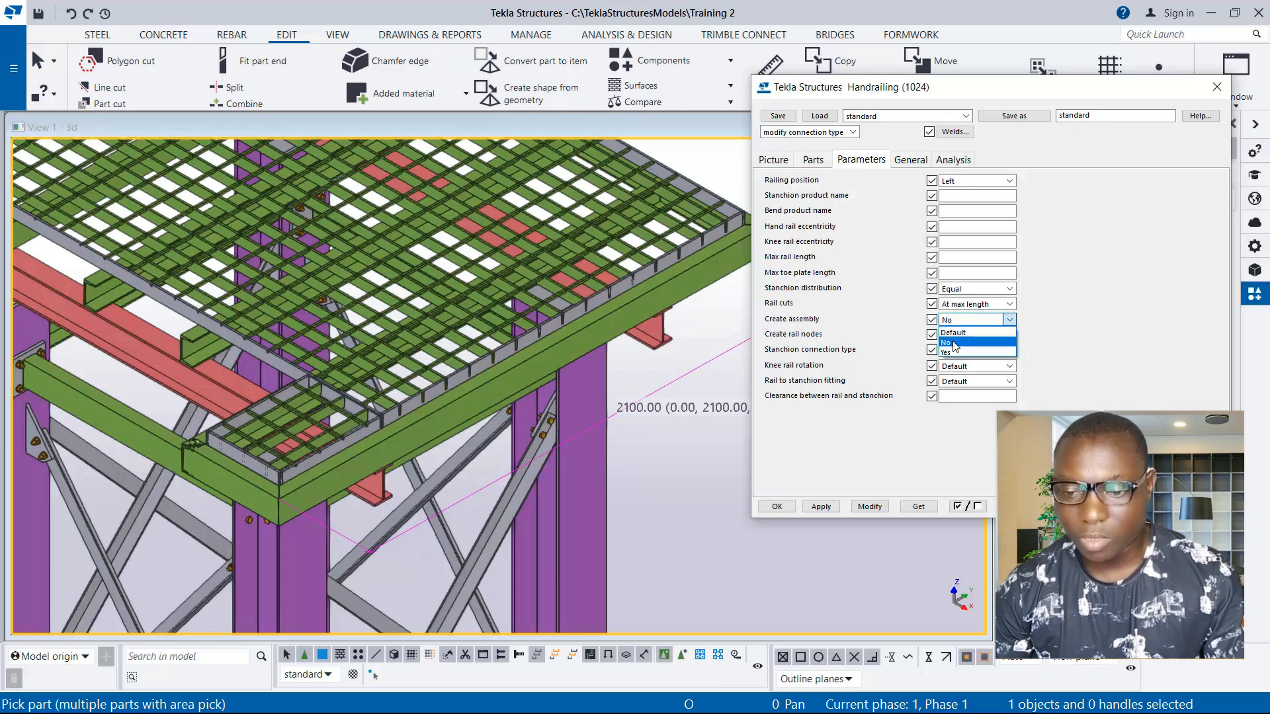
pyautogui.click(949, 353)
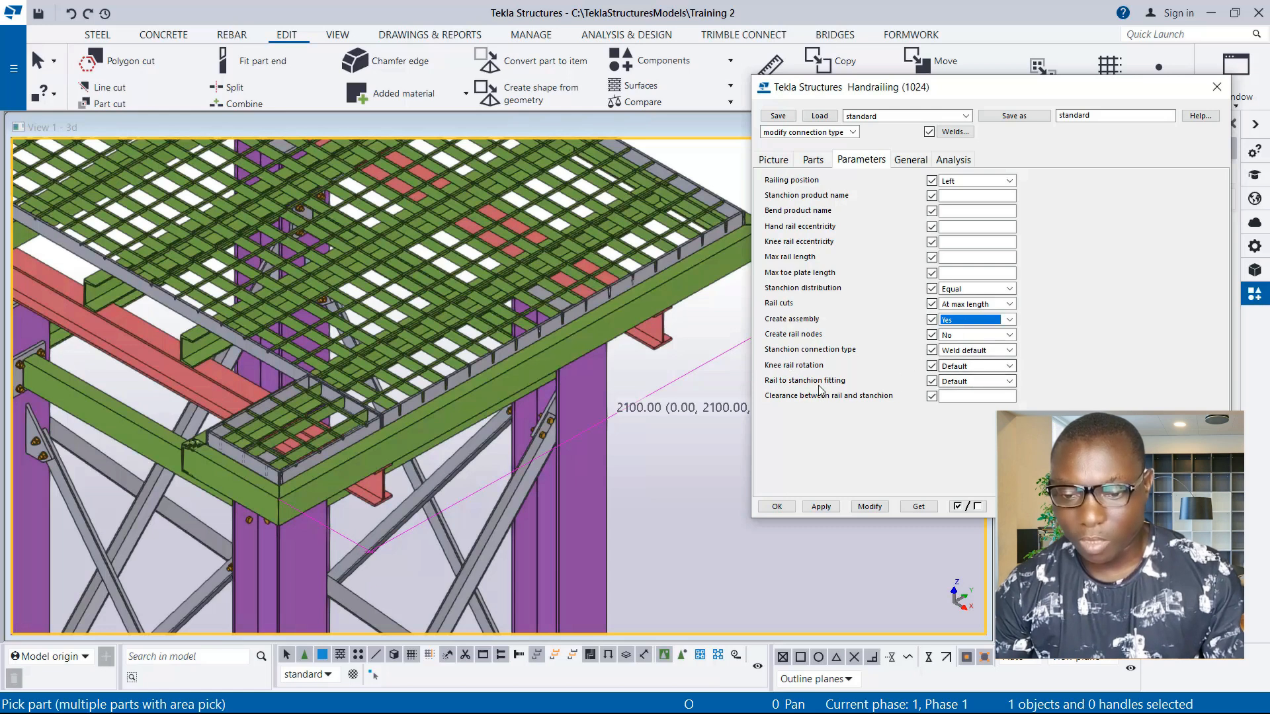
# Step: Set the rail to stanchion fitting to Yes and apply the handrailing settings
pyautogui.click(974, 382)
pyautogui.click(972, 400)
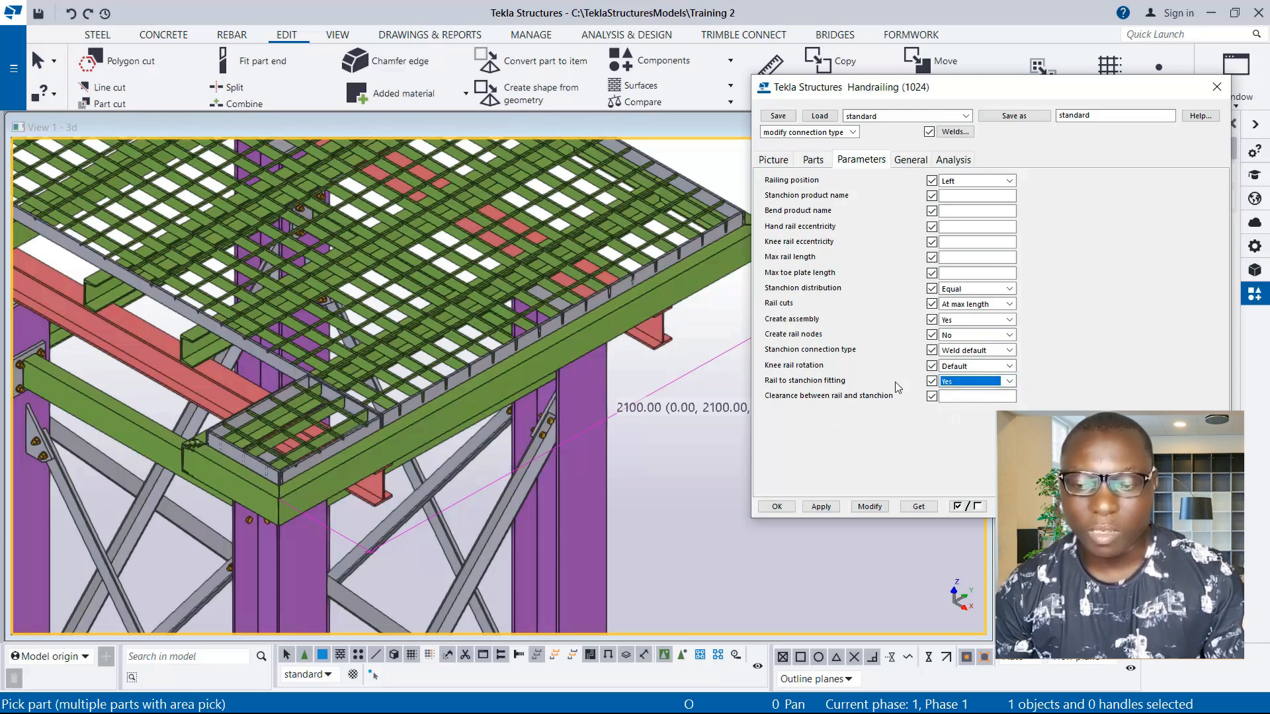
pyautogui.click(910, 160)
pyautogui.click(947, 161)
pyautogui.click(914, 160)
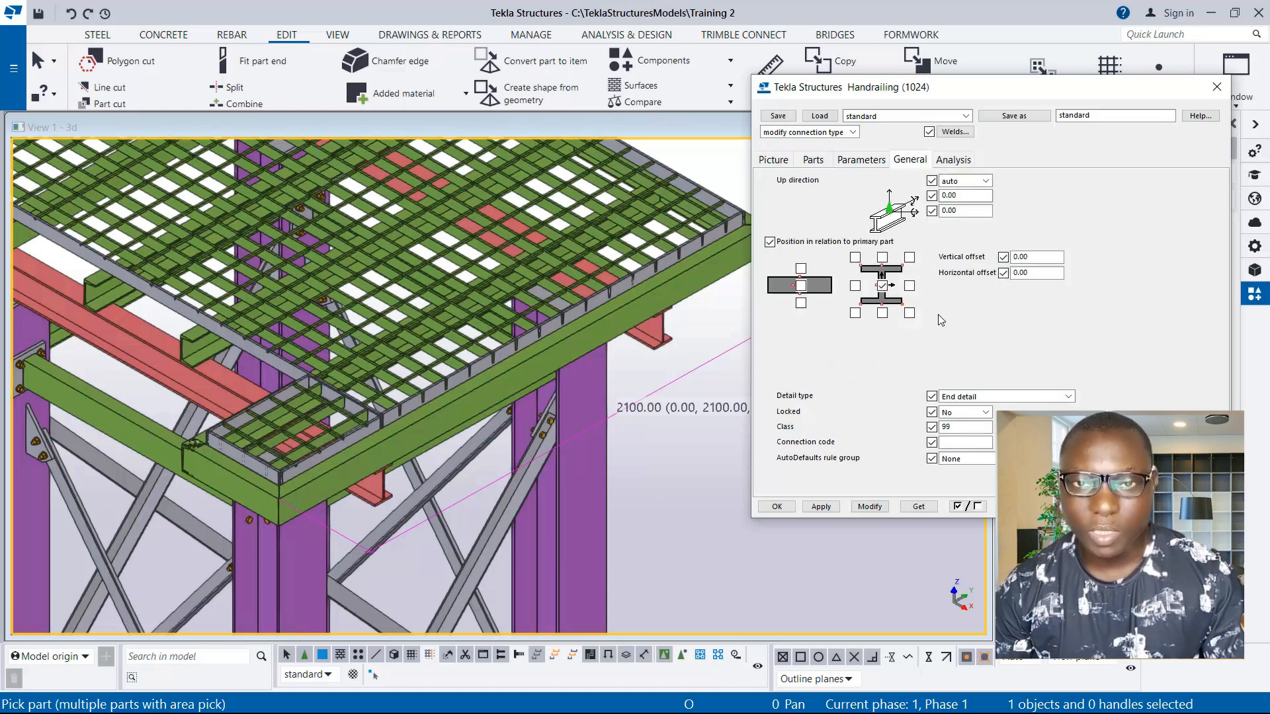
pyautogui.click(863, 162)
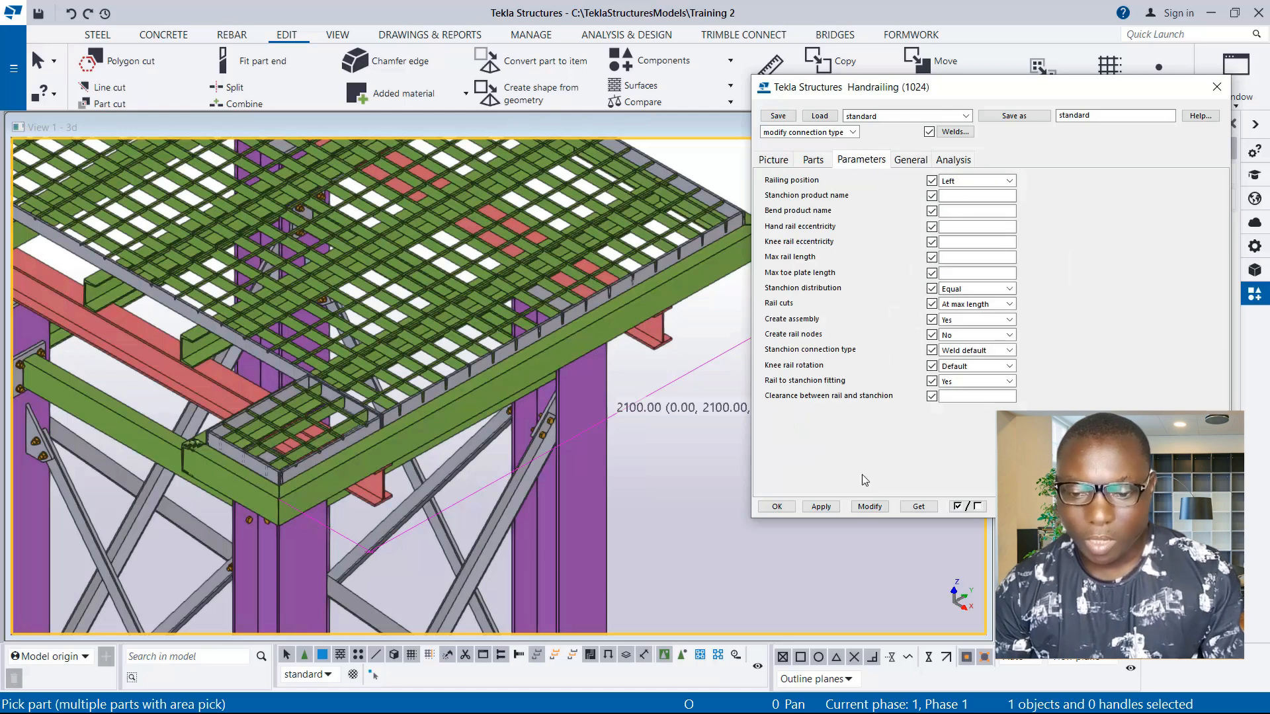
pyautogui.click(866, 508)
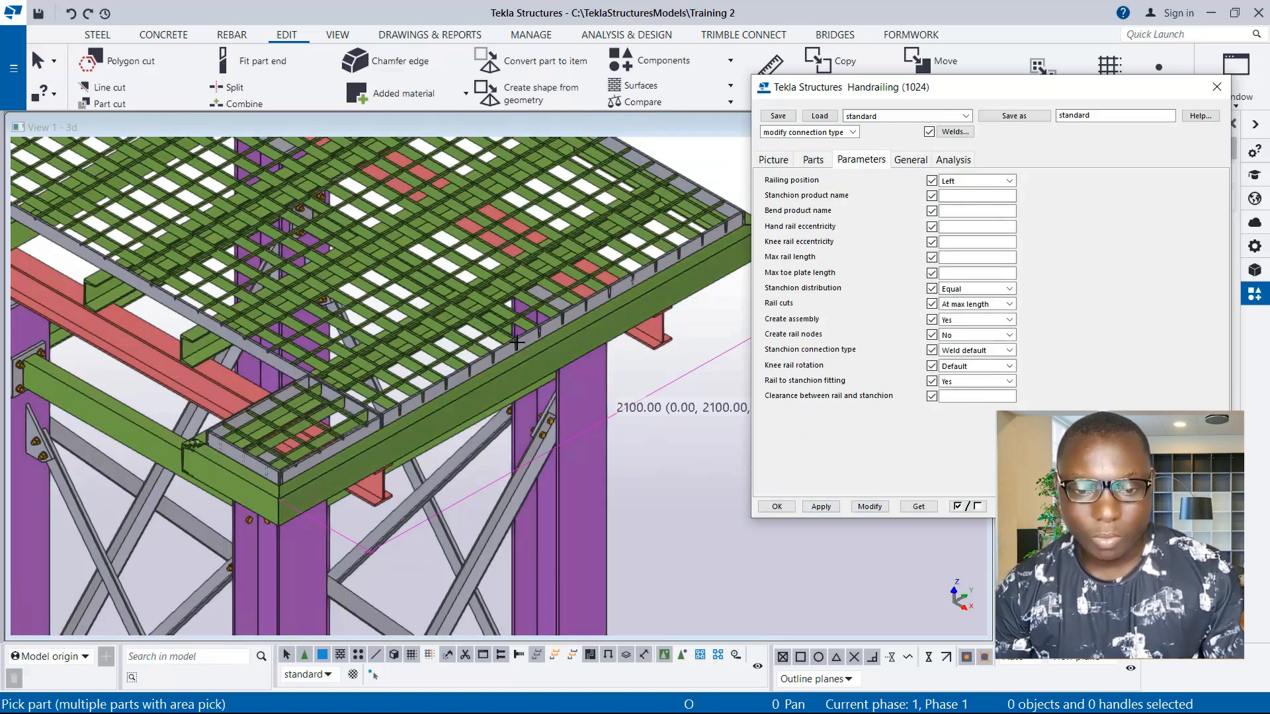
# Step: Create the handrailing along the long perimeter beam, picking the beam and the mid point on its near corner end
pyautogui.scroll(-3, 517, 342)
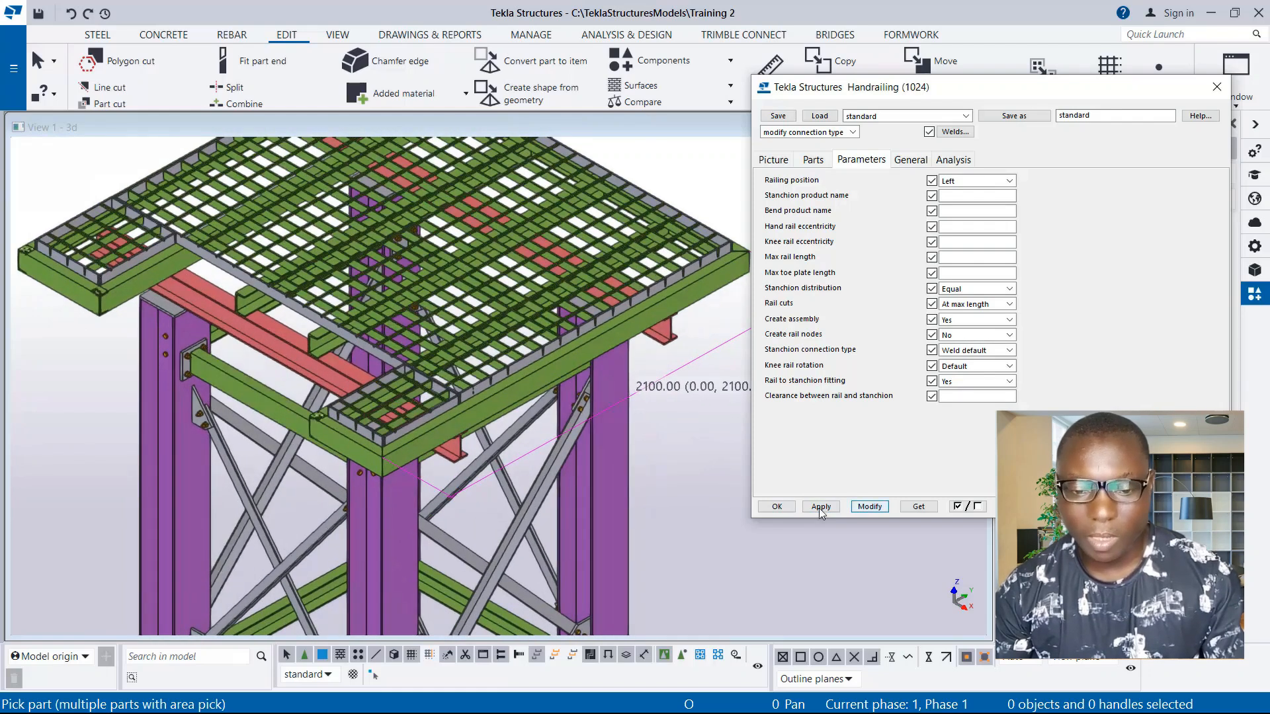
pyautogui.scroll(3, 476, 413)
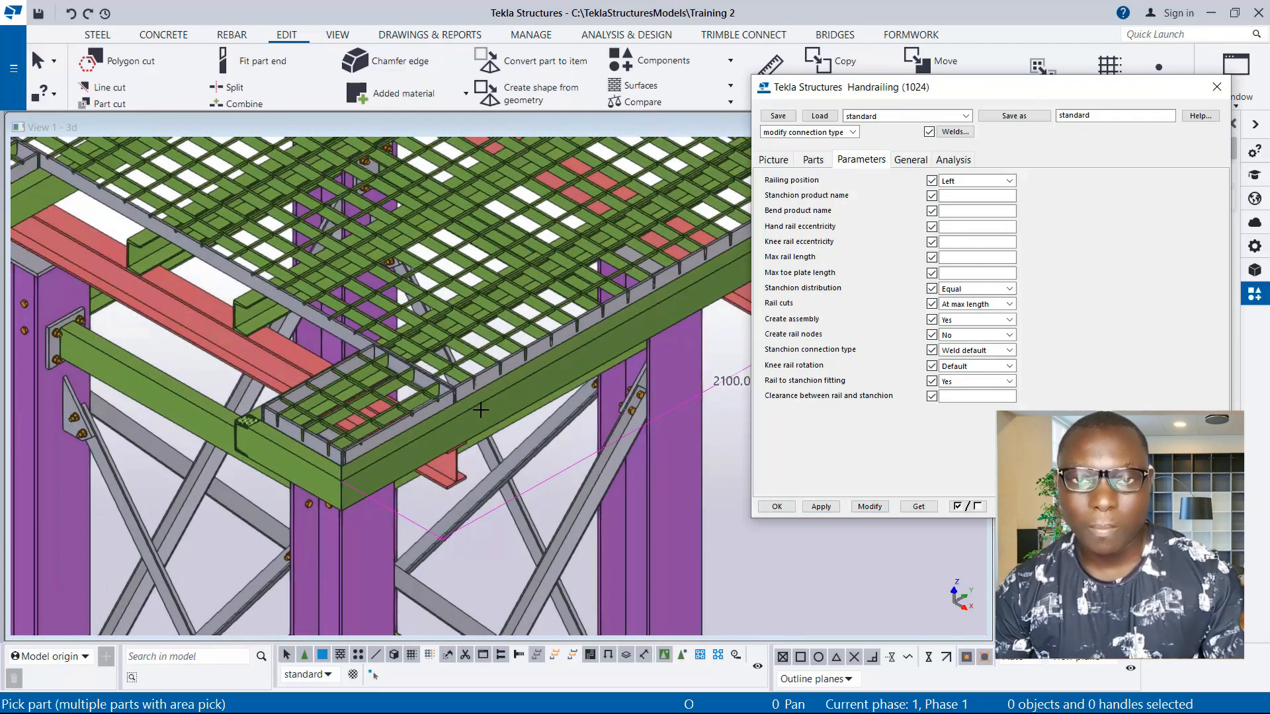
pyautogui.scroll(2, 469, 434)
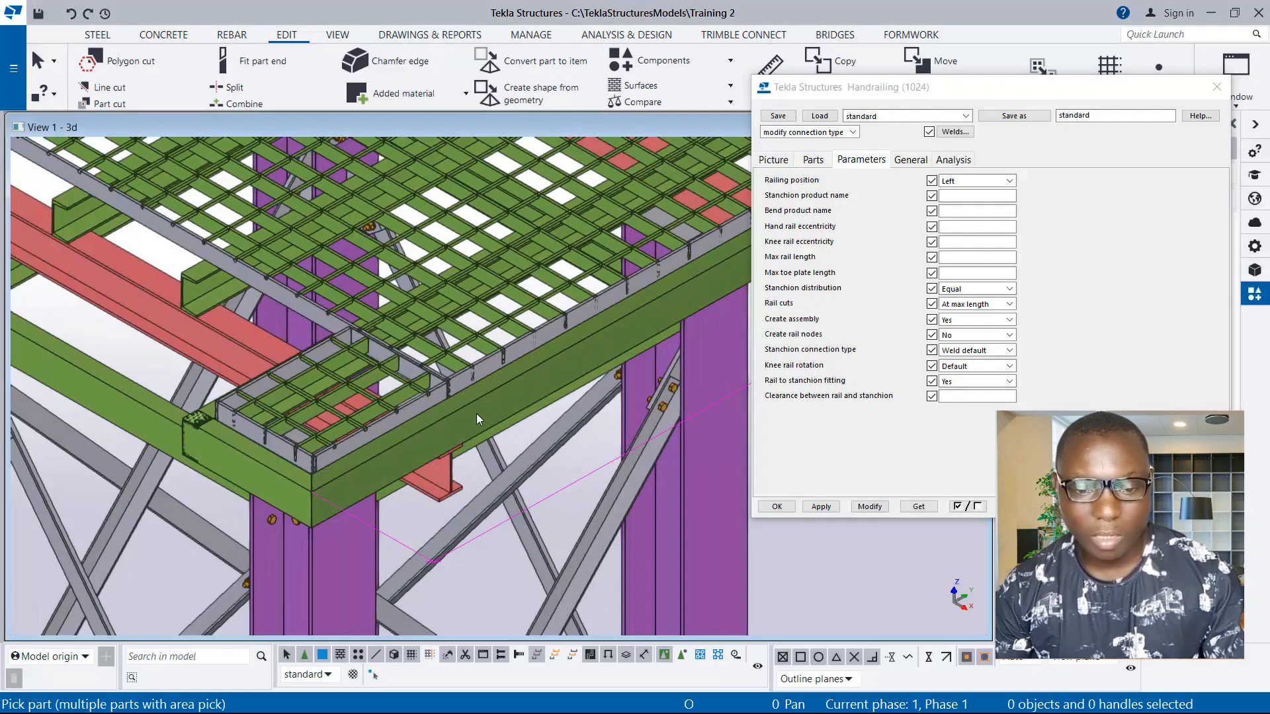
pyautogui.click(473, 426)
pyautogui.scroll(2, 379, 429)
pyautogui.scroll(1, 379, 430)
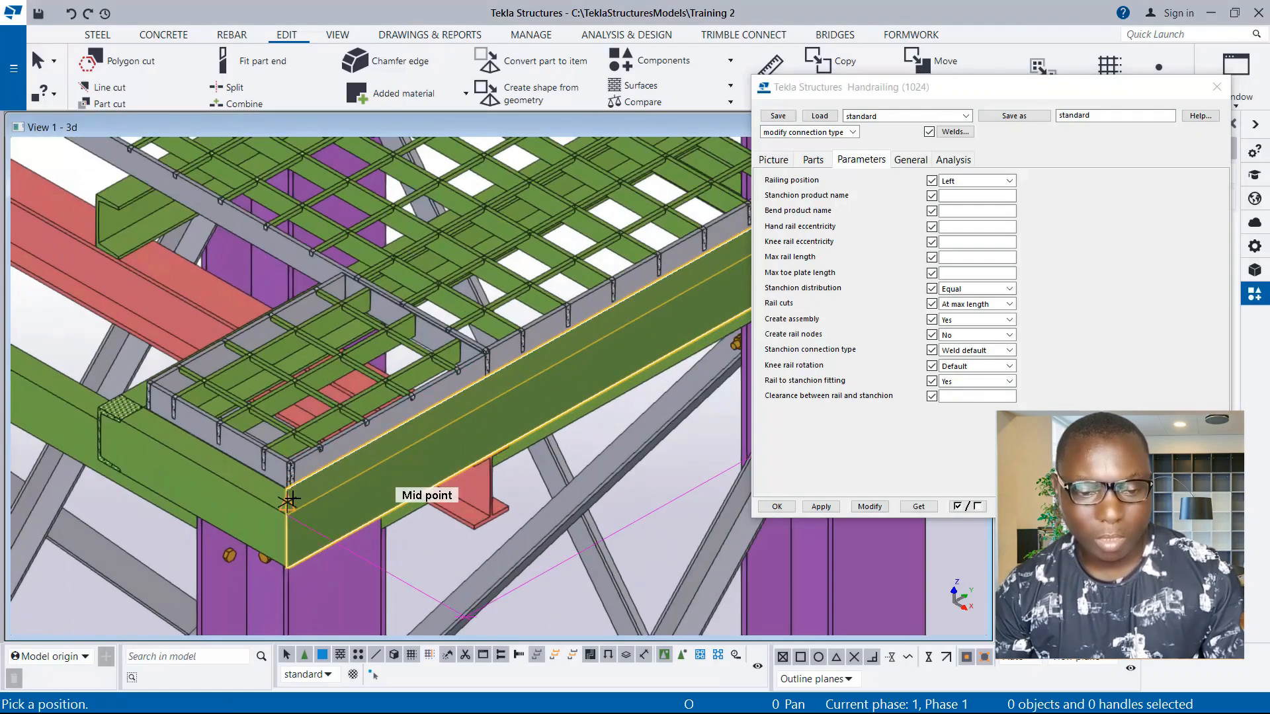
pyautogui.click(288, 503)
pyautogui.scroll(-5, 366, 523)
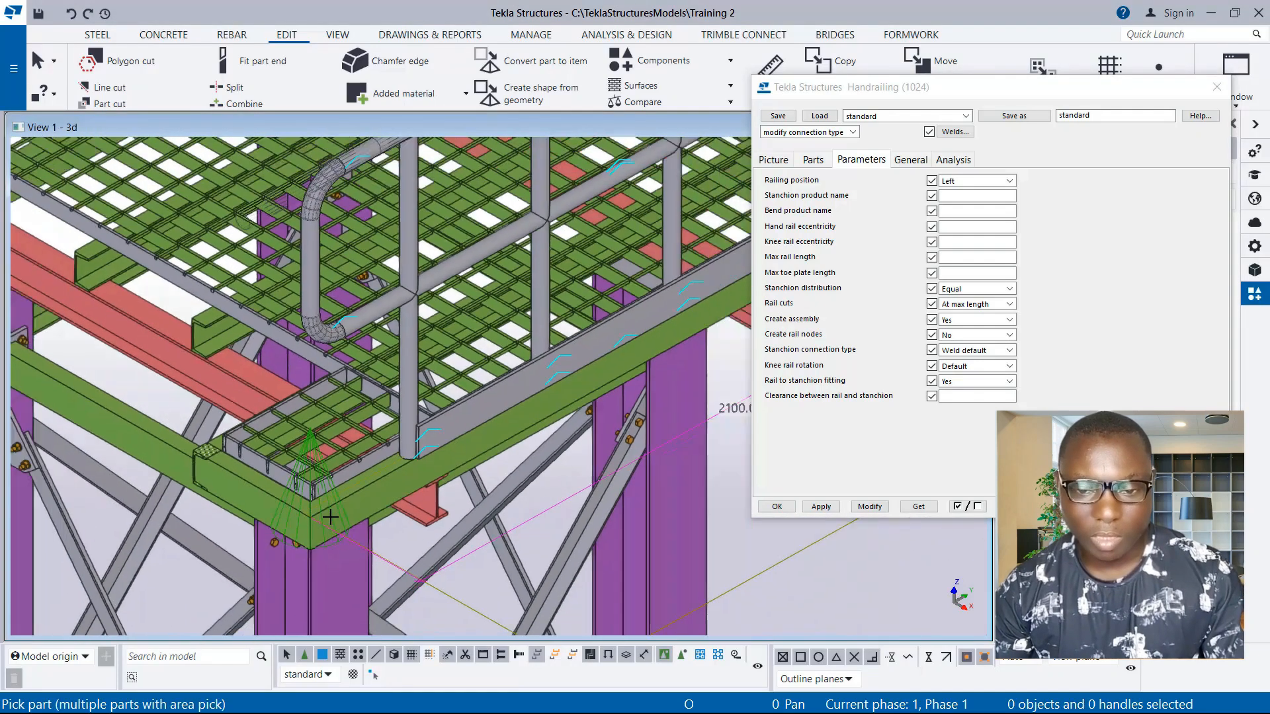
pyautogui.scroll(4, 459, 363)
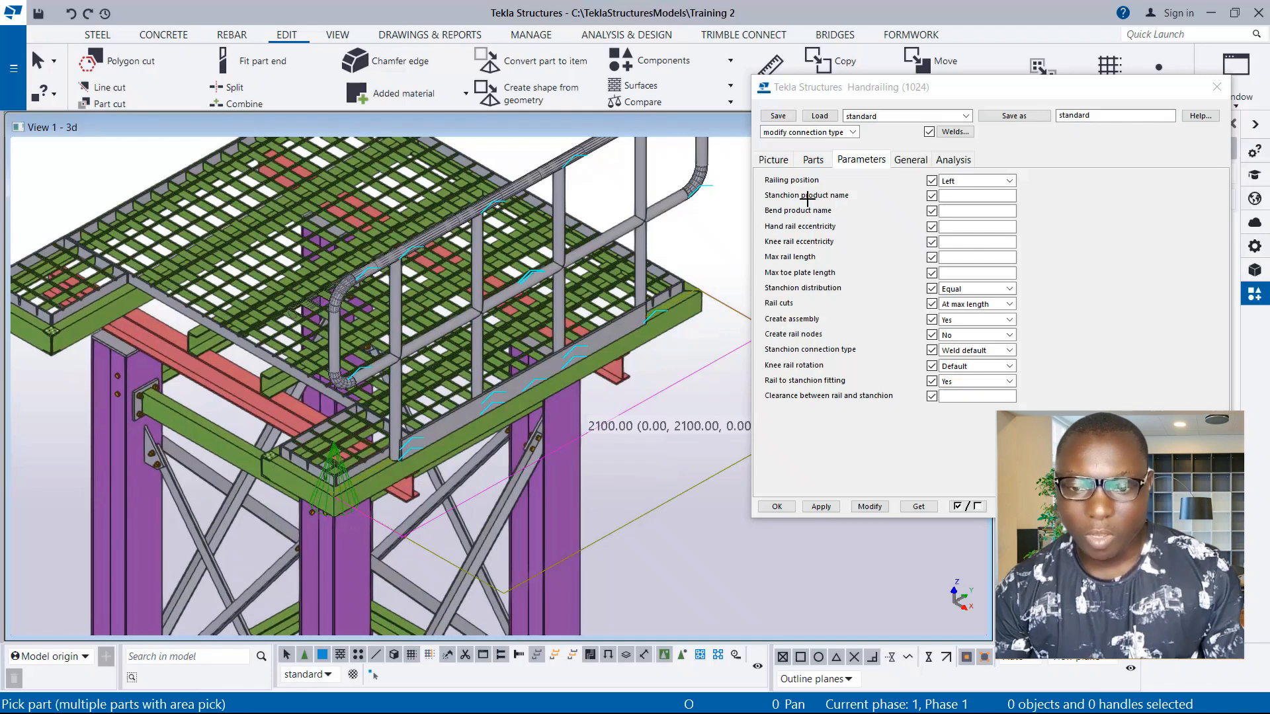
# Step: Review the handrailing's dimension and part settings, and end the component placement command
pyautogui.click(780, 162)
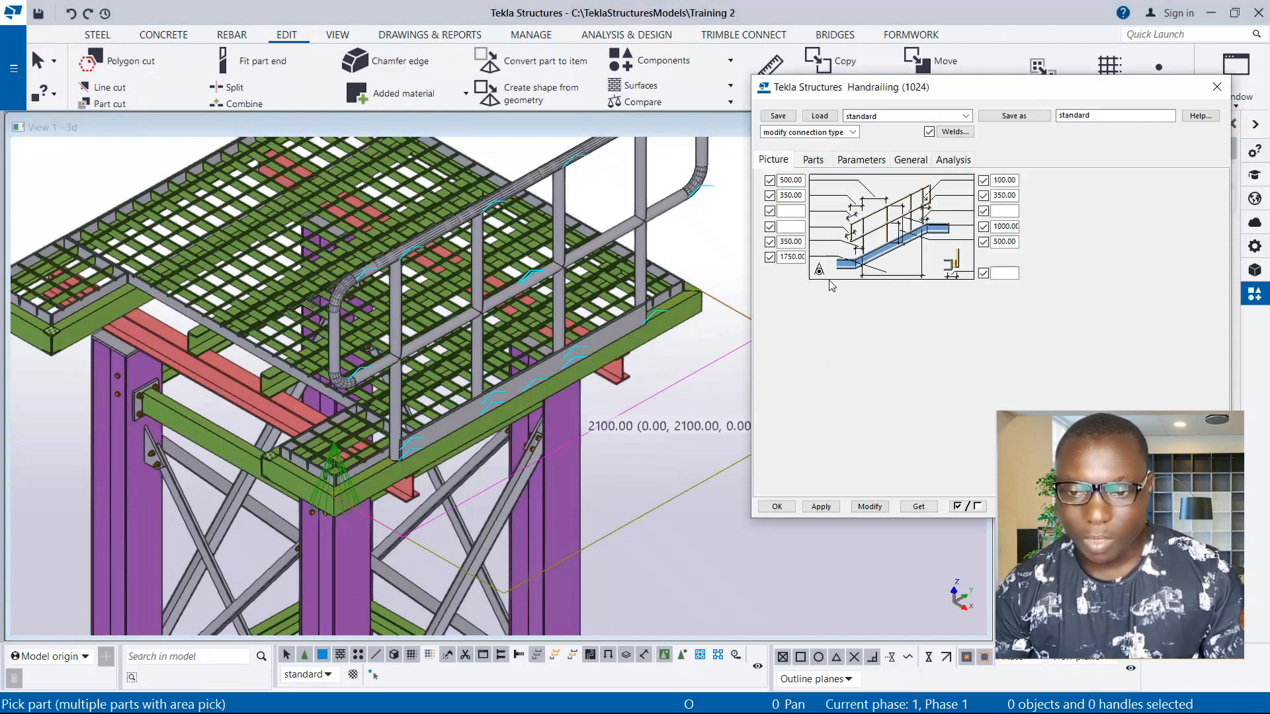
pyautogui.click(813, 162)
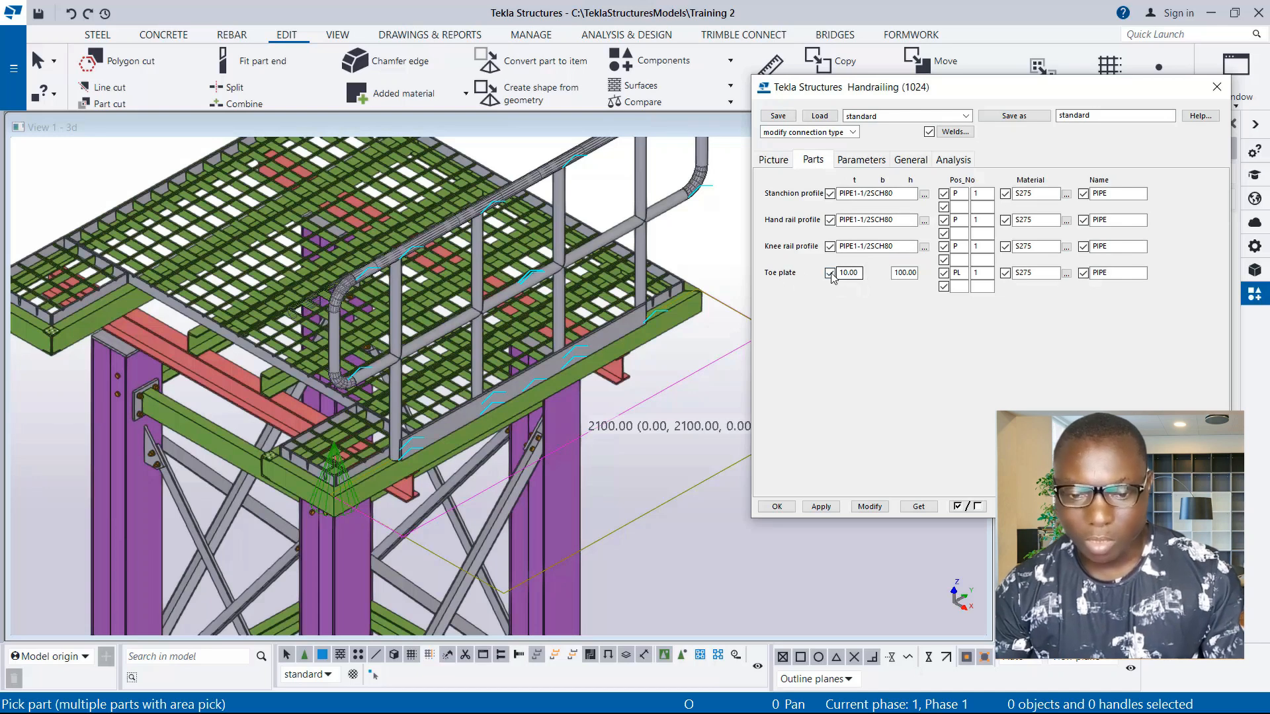
pyautogui.scroll(3, 434, 421)
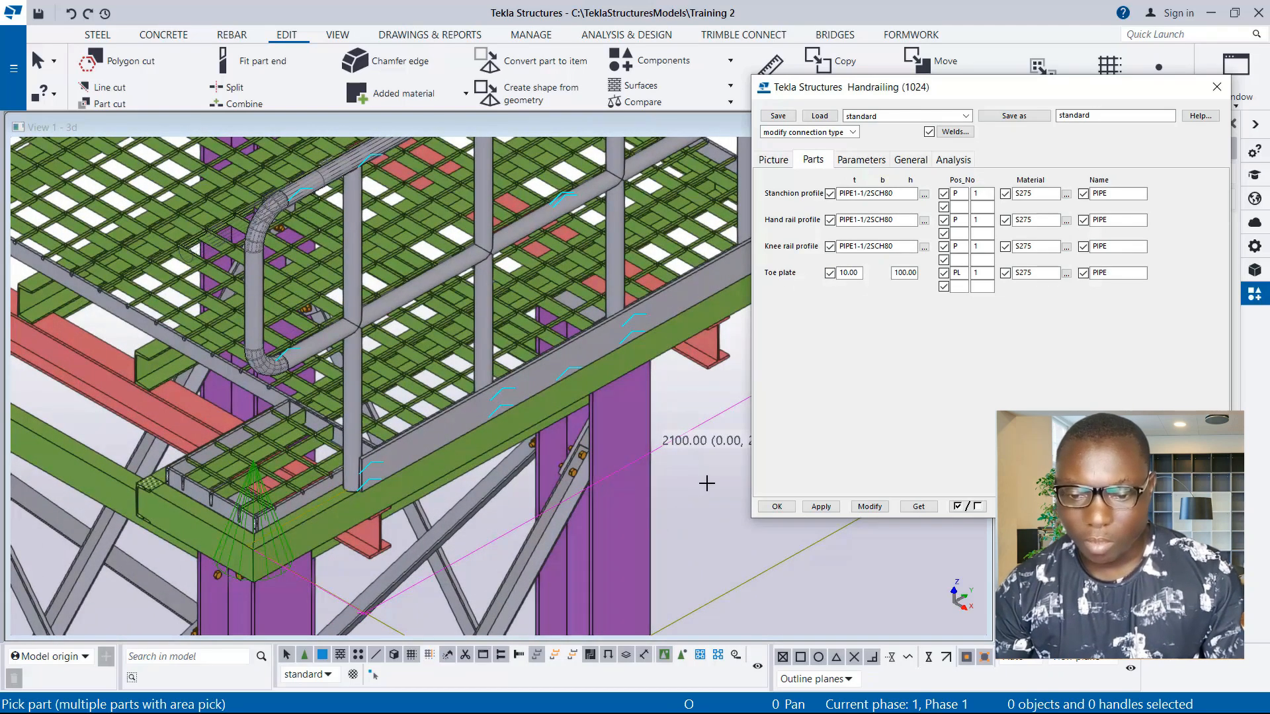
pyautogui.rightClick(709, 229)
pyautogui.click(749, 238)
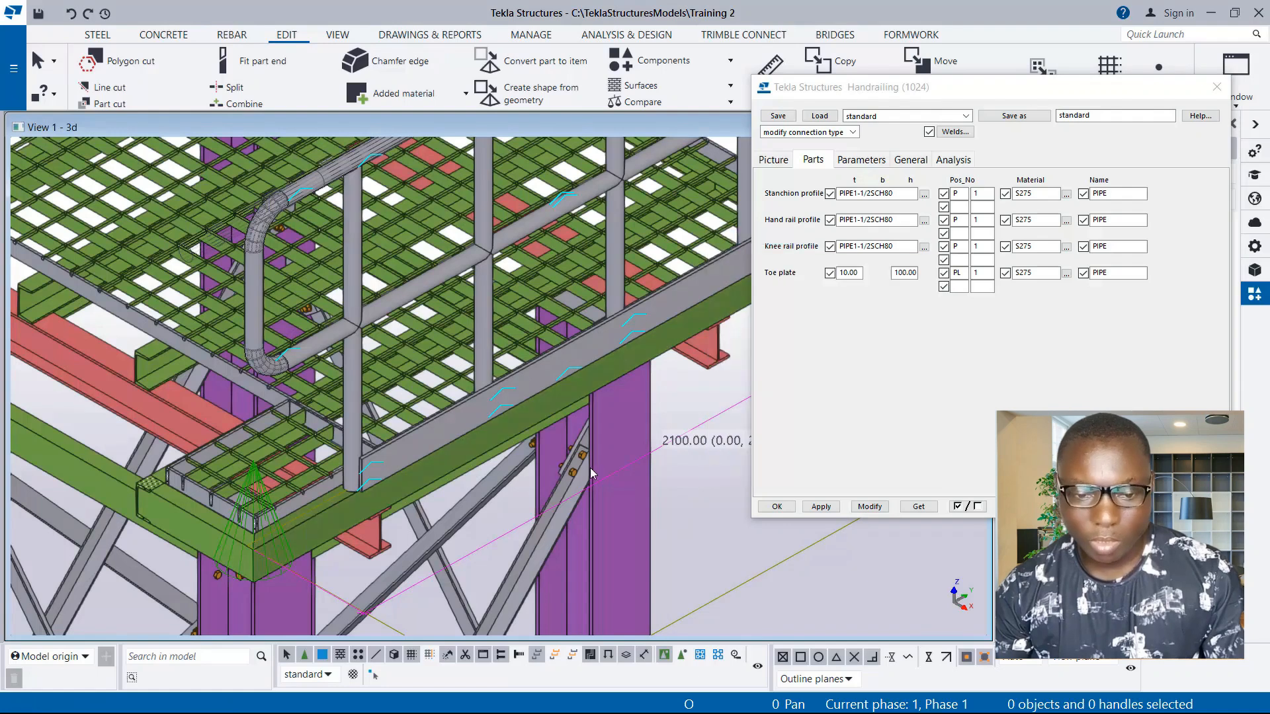
pyautogui.scroll(1, 504, 438)
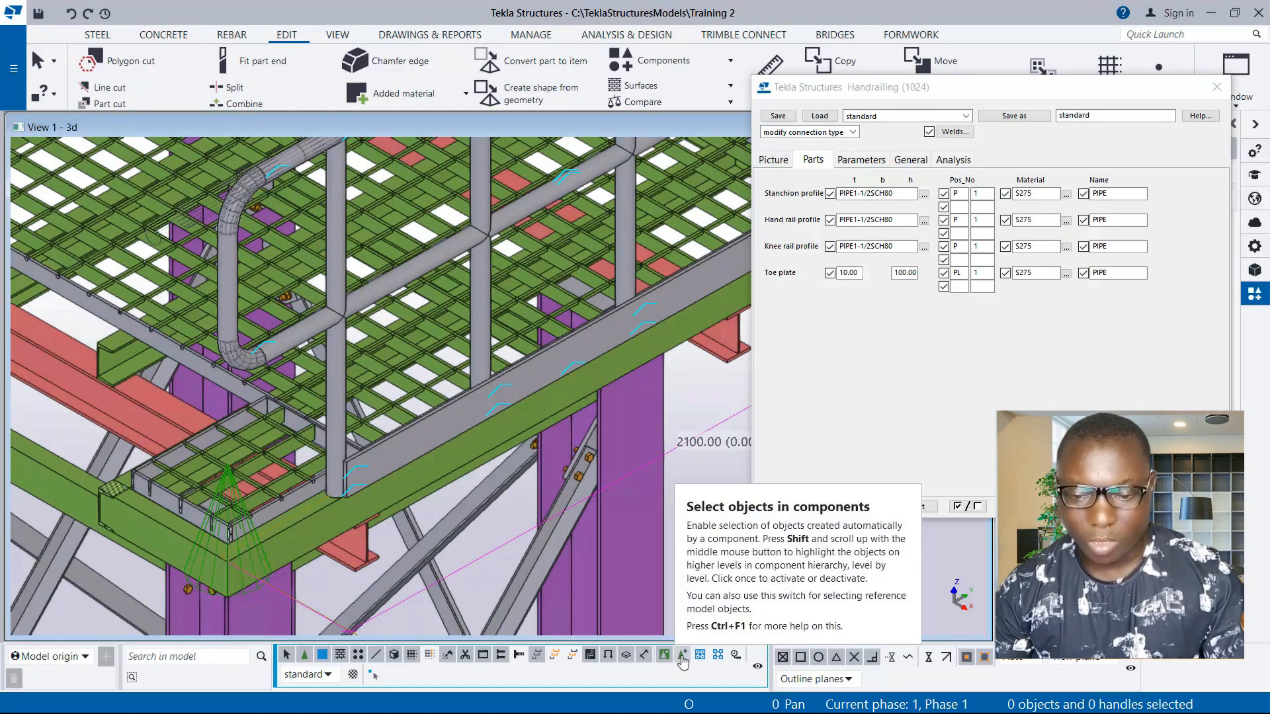
# Step: Enable selection of objects in components, select the handrailing's toe plate and check it against its thickness and height settings
pyautogui.click(682, 662)
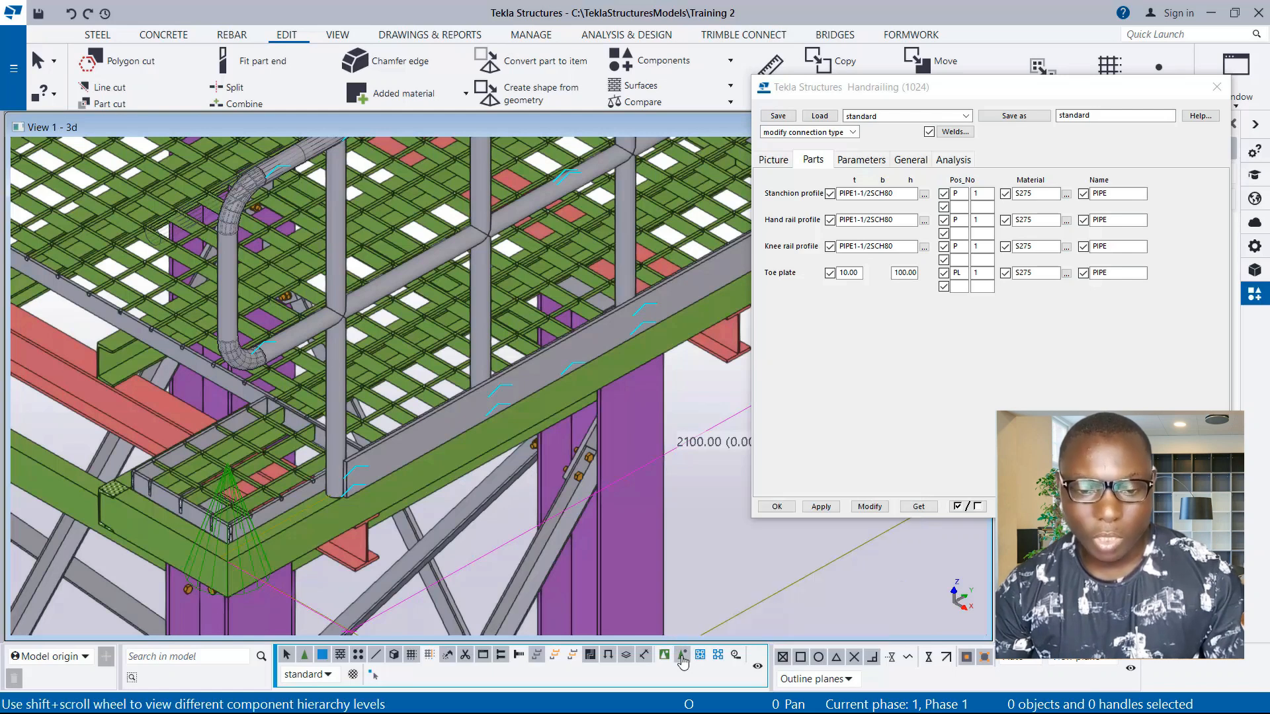
pyautogui.scroll(-2, 371, 444)
pyautogui.scroll(-1, 371, 444)
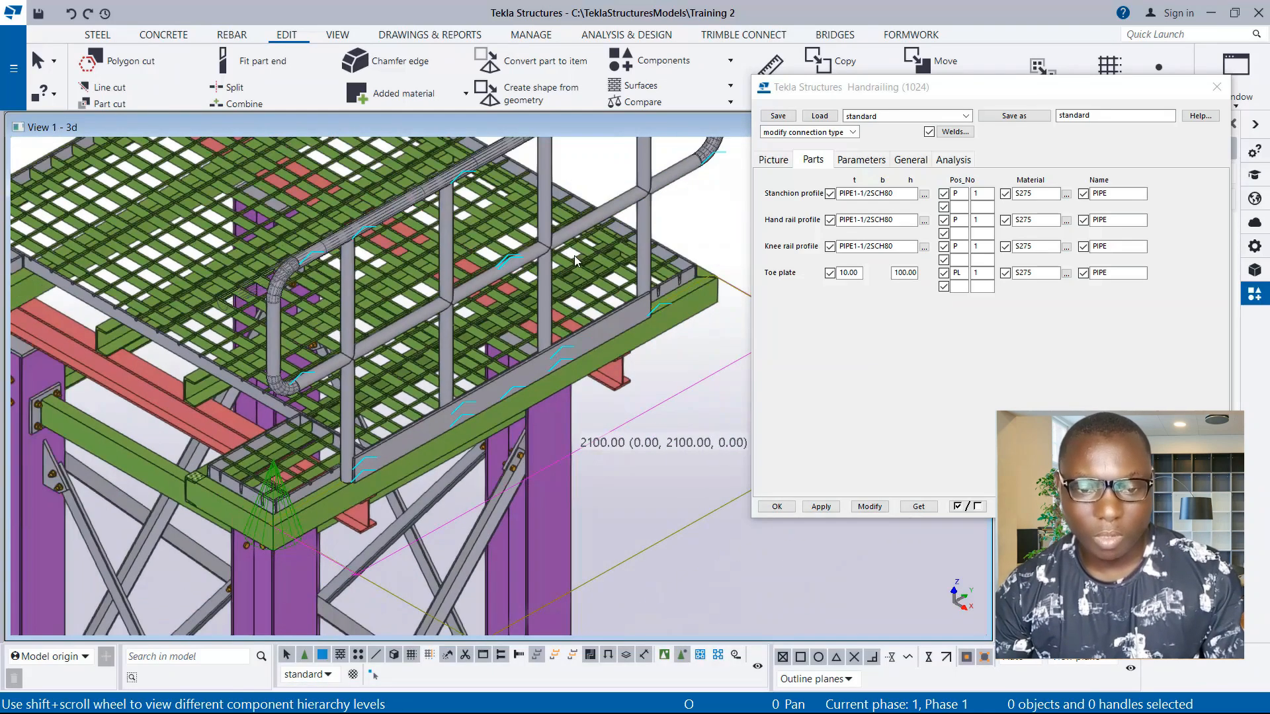
pyautogui.scroll(-1, 342, 342)
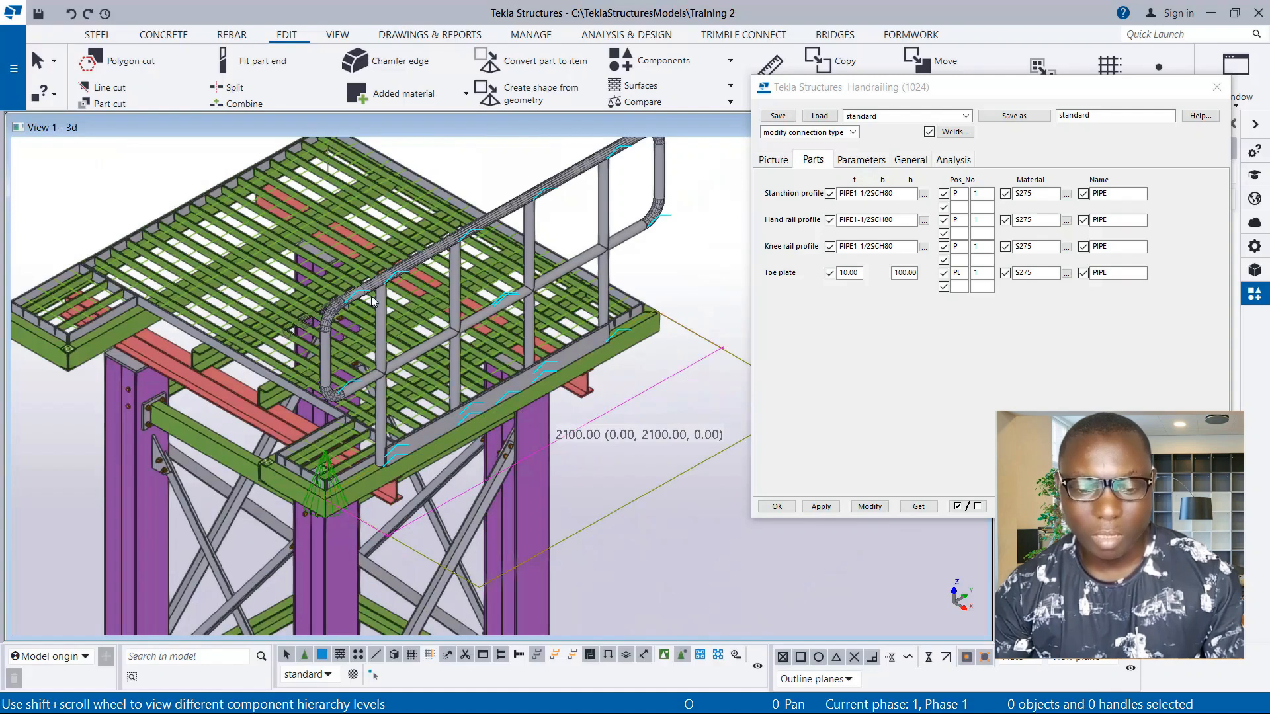
pyautogui.scroll(5, 576, 343)
pyautogui.click(522, 444)
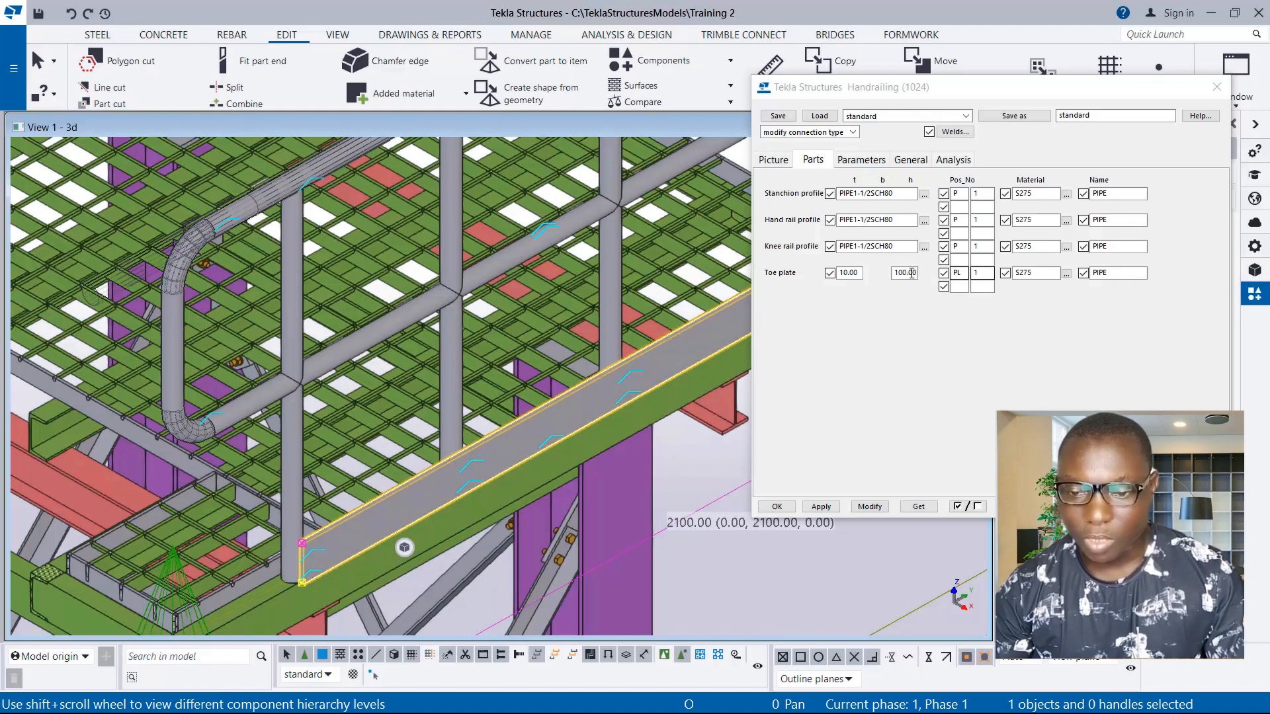
pyautogui.click(850, 272)
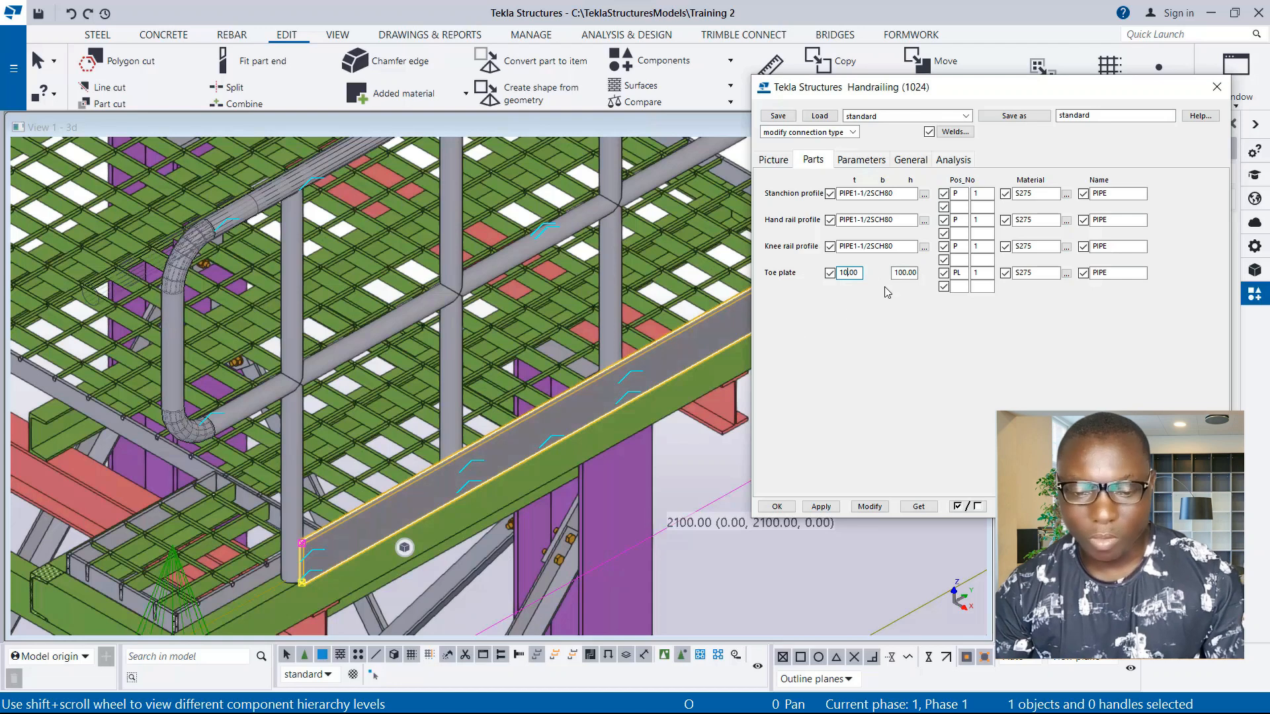
pyautogui.scroll(-2, 531, 436)
pyautogui.scroll(1, 528, 435)
pyautogui.scroll(-2, 503, 439)
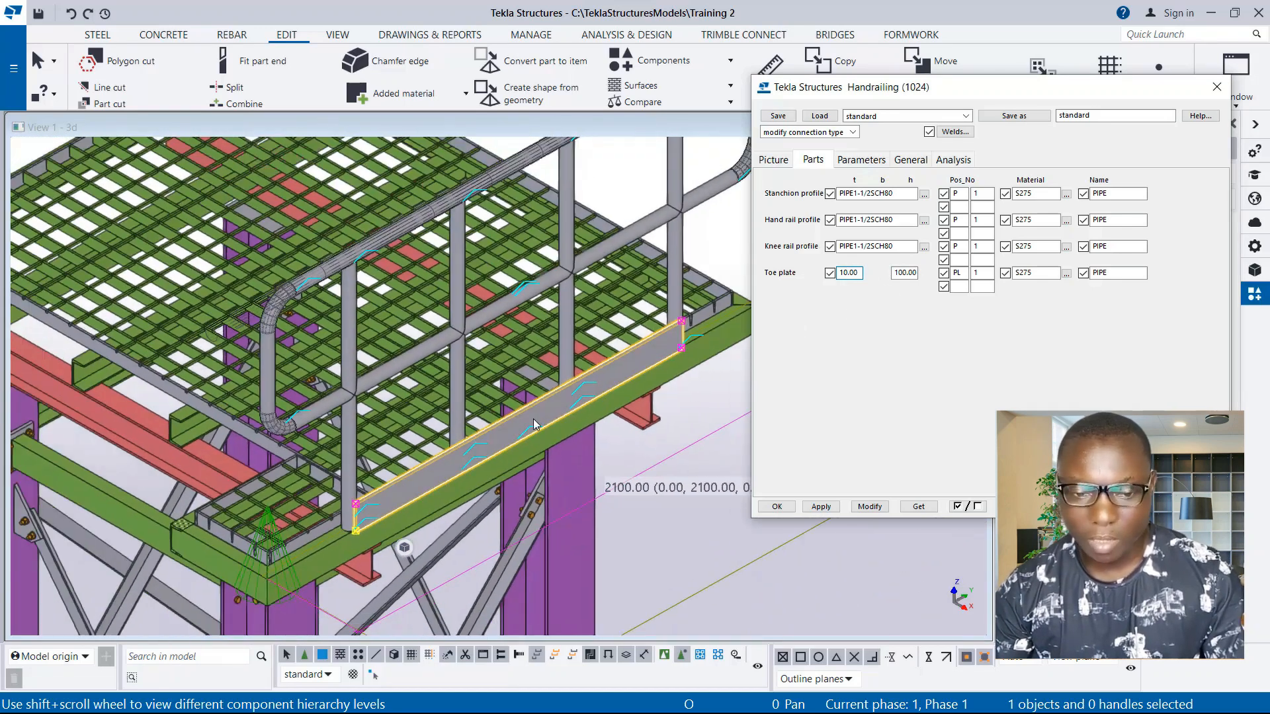
pyautogui.scroll(-4, 451, 455)
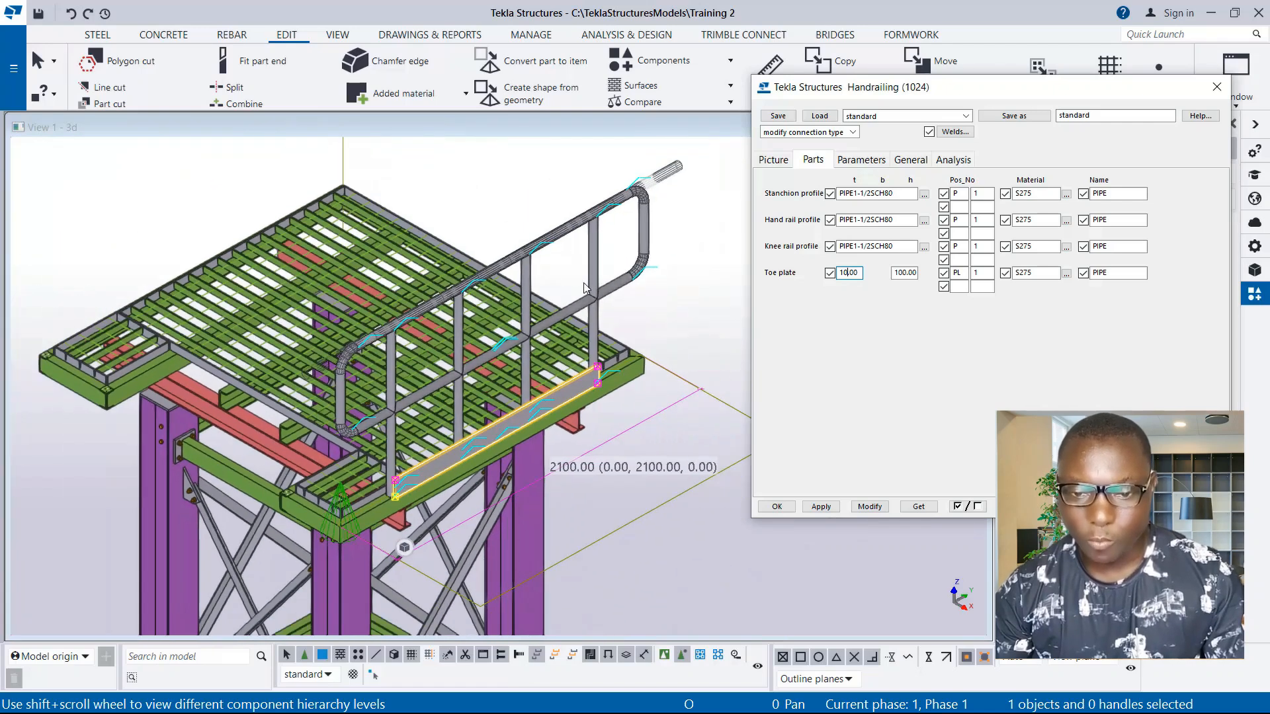
pyautogui.scroll(2, 633, 188)
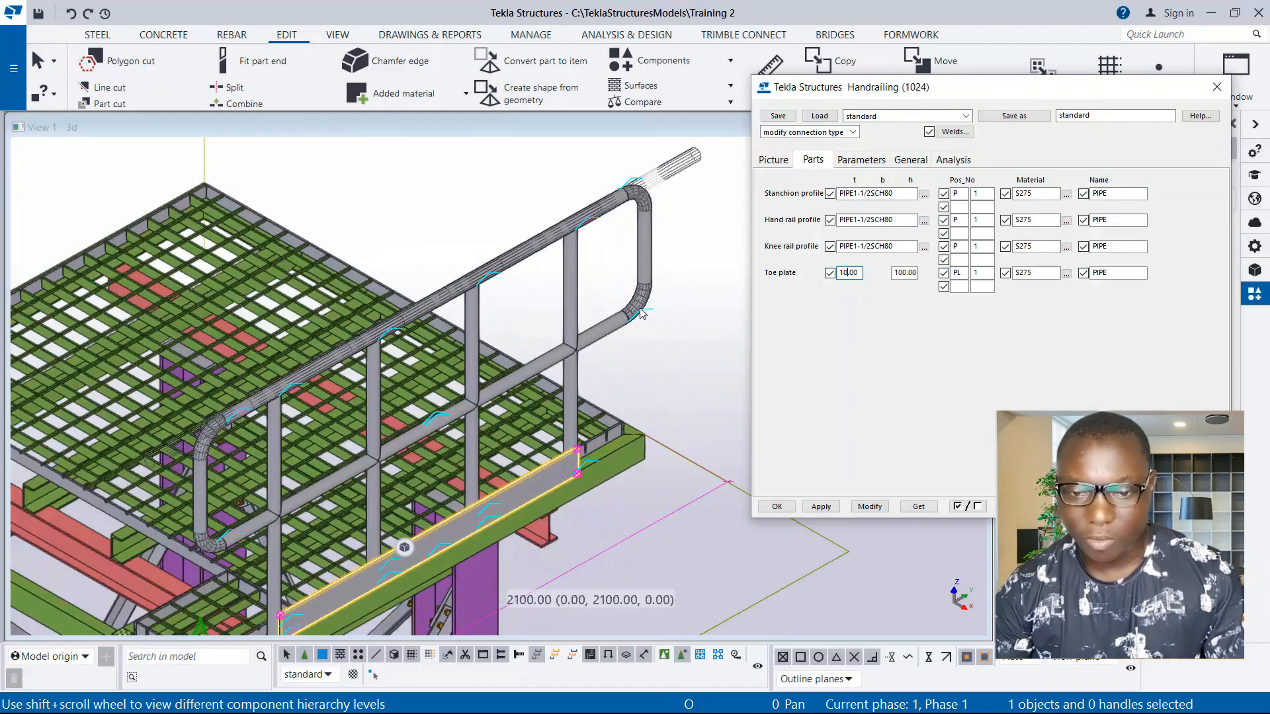
# Step: Compare the handrailing's end and stanchion dimensions with the model and select the knee rail pipe
pyautogui.click(786, 163)
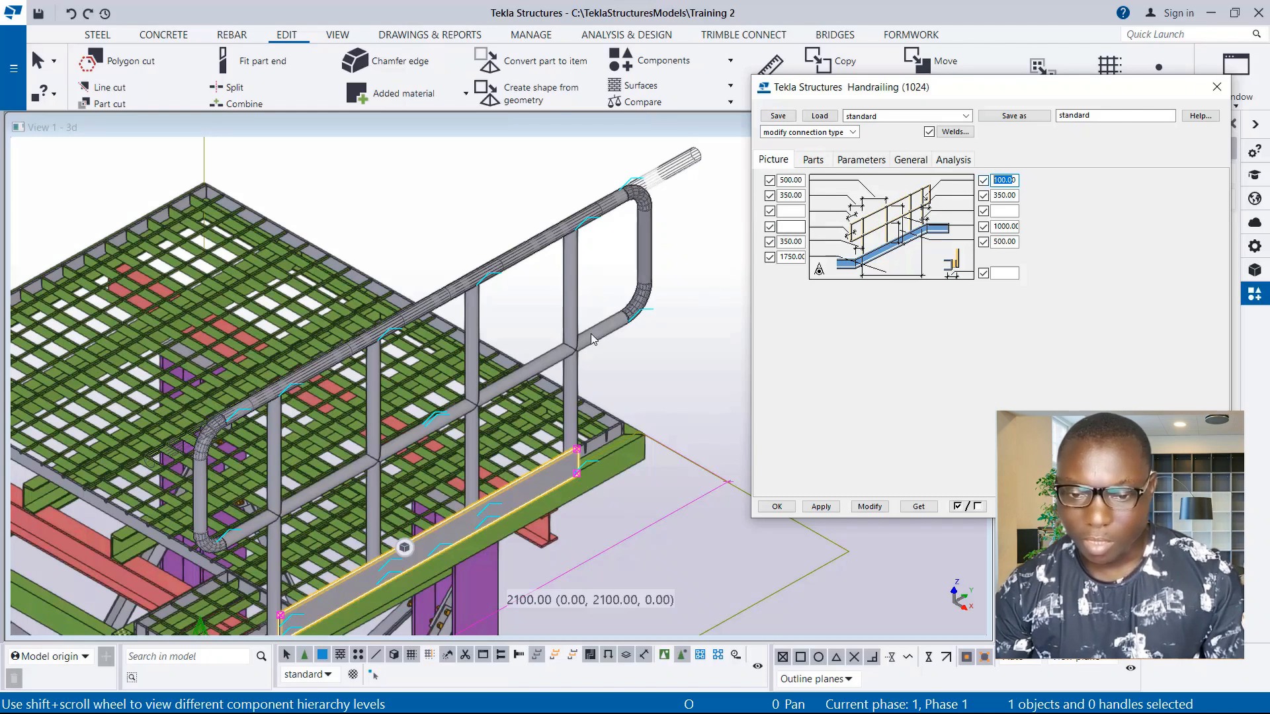
pyautogui.scroll(2, 606, 311)
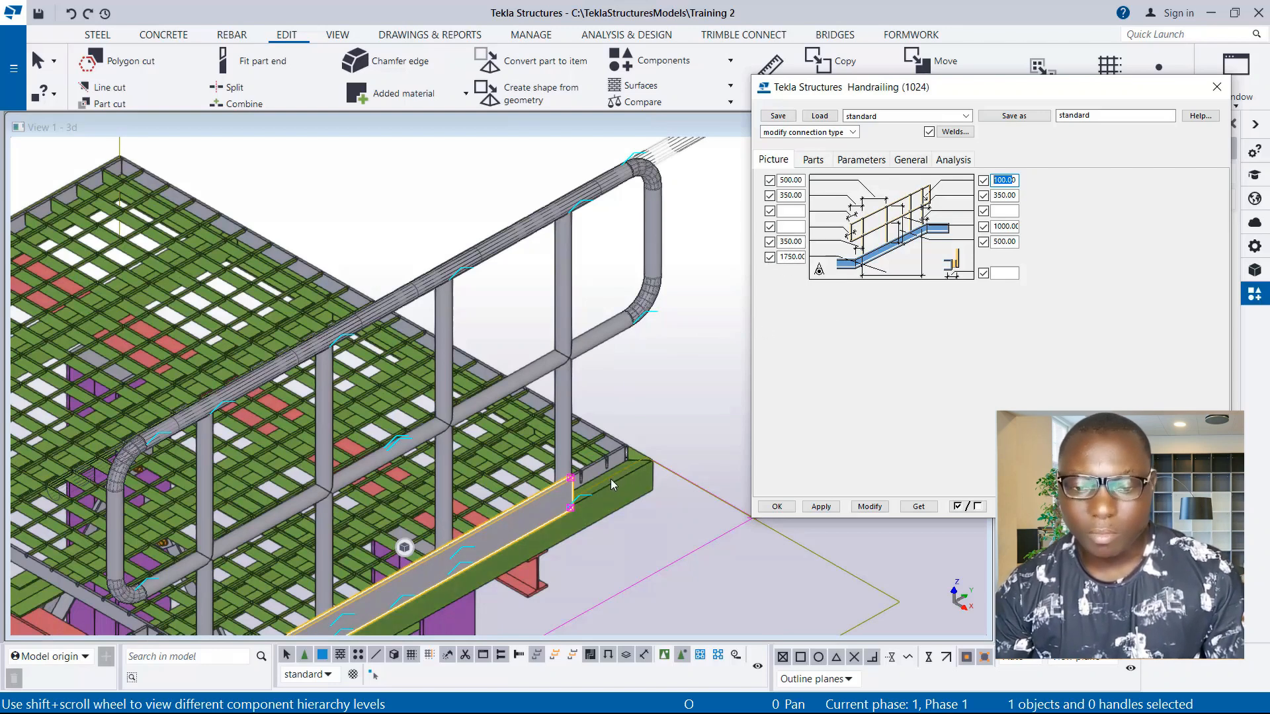
pyautogui.scroll(-3, 589, 285)
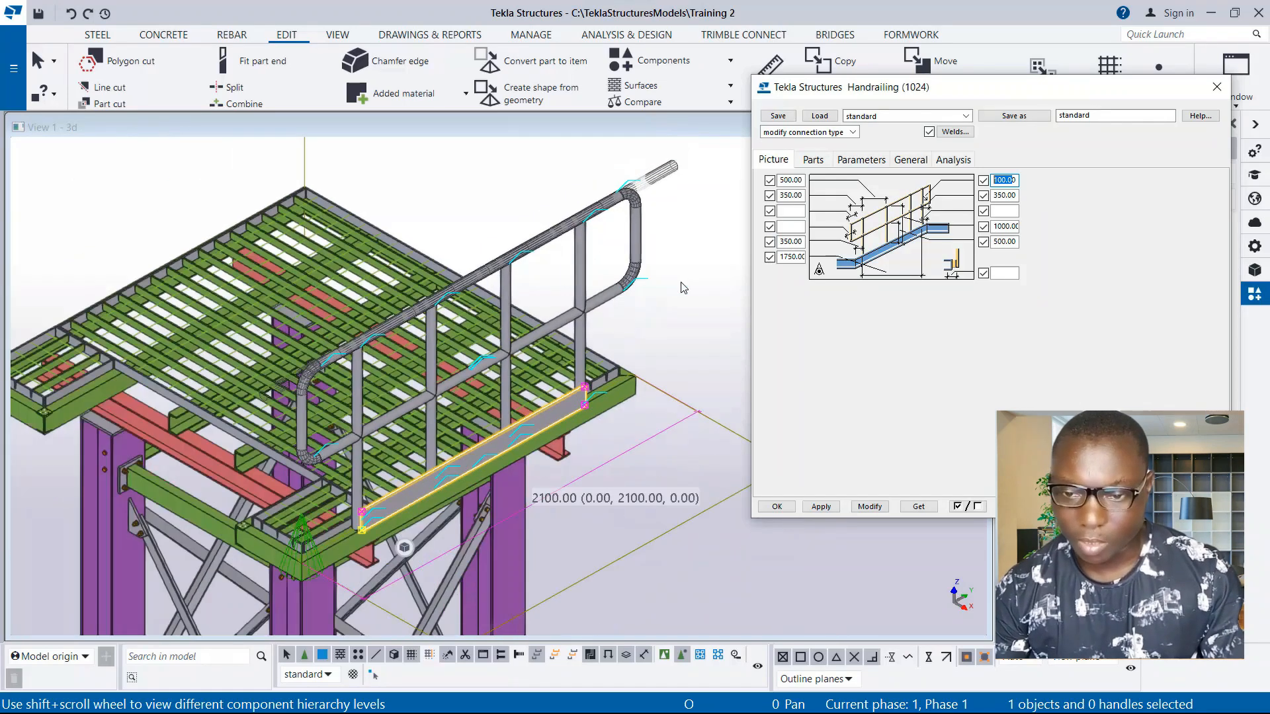
pyautogui.scroll(1, 589, 328)
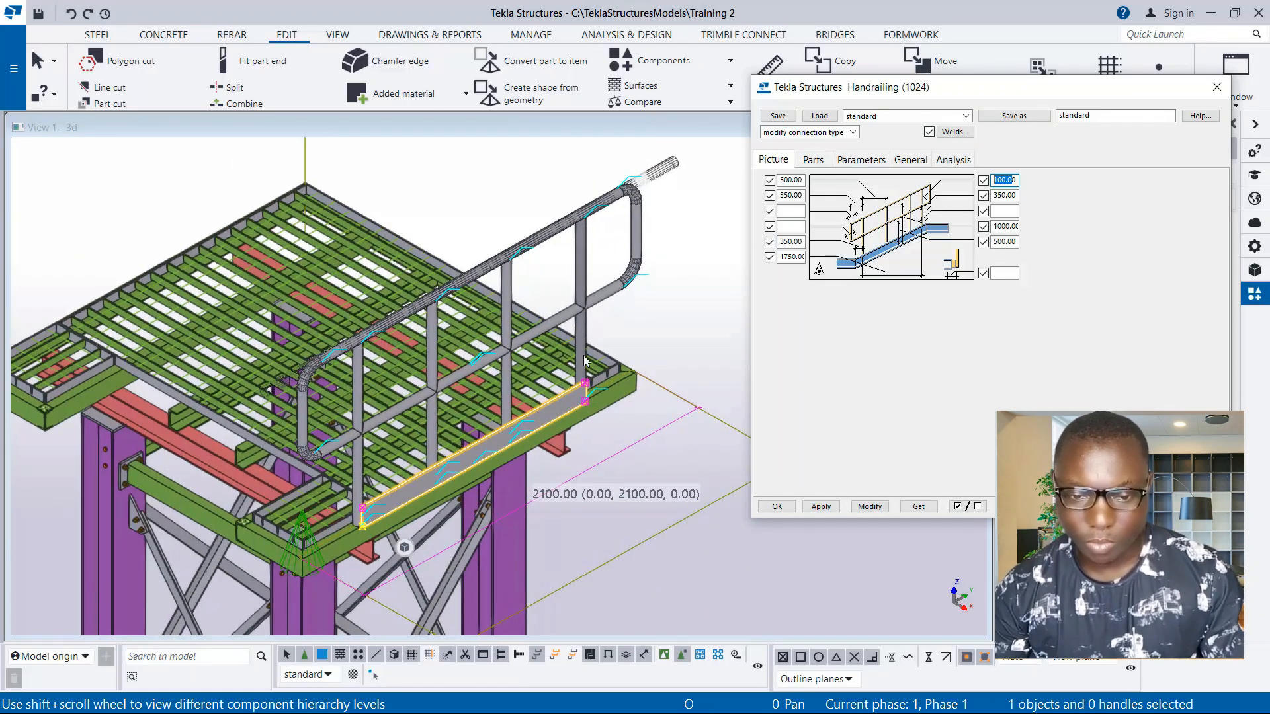
pyautogui.click(538, 322)
pyautogui.scroll(1, 560, 409)
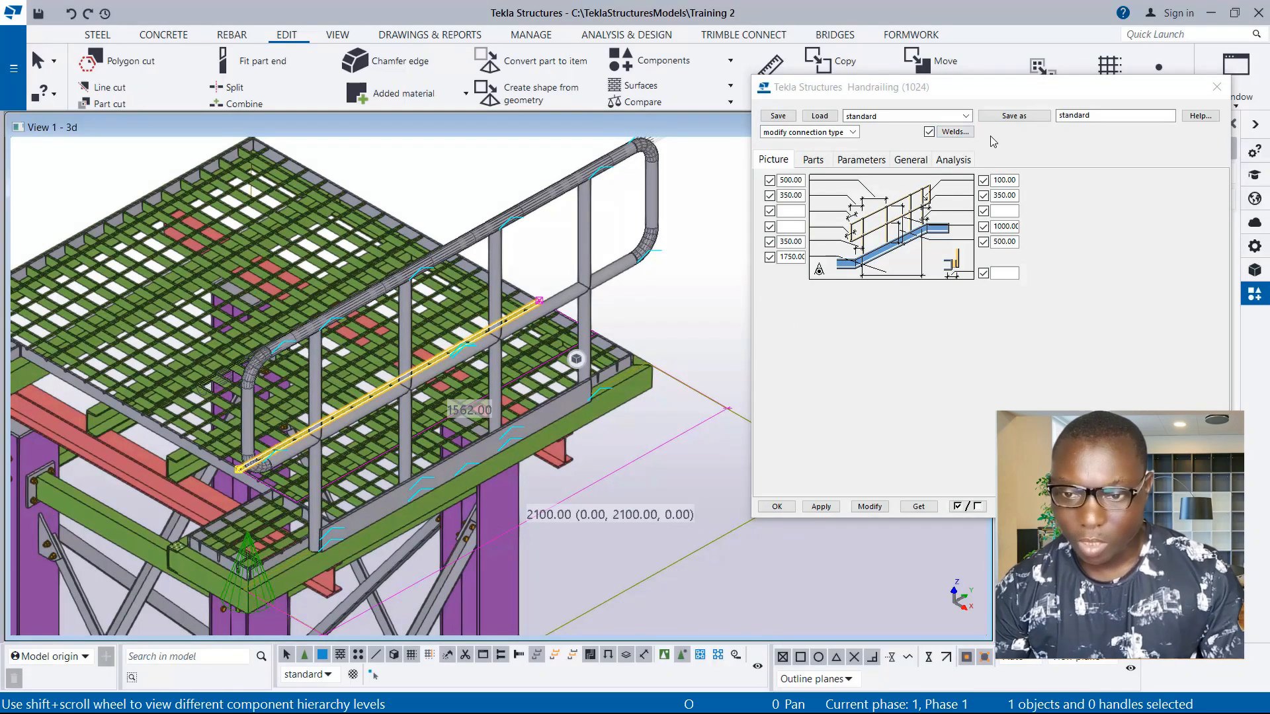
# Step: Set handrailing welds 2 and 3 to site welds and accept the weld settings
pyautogui.click(955, 131)
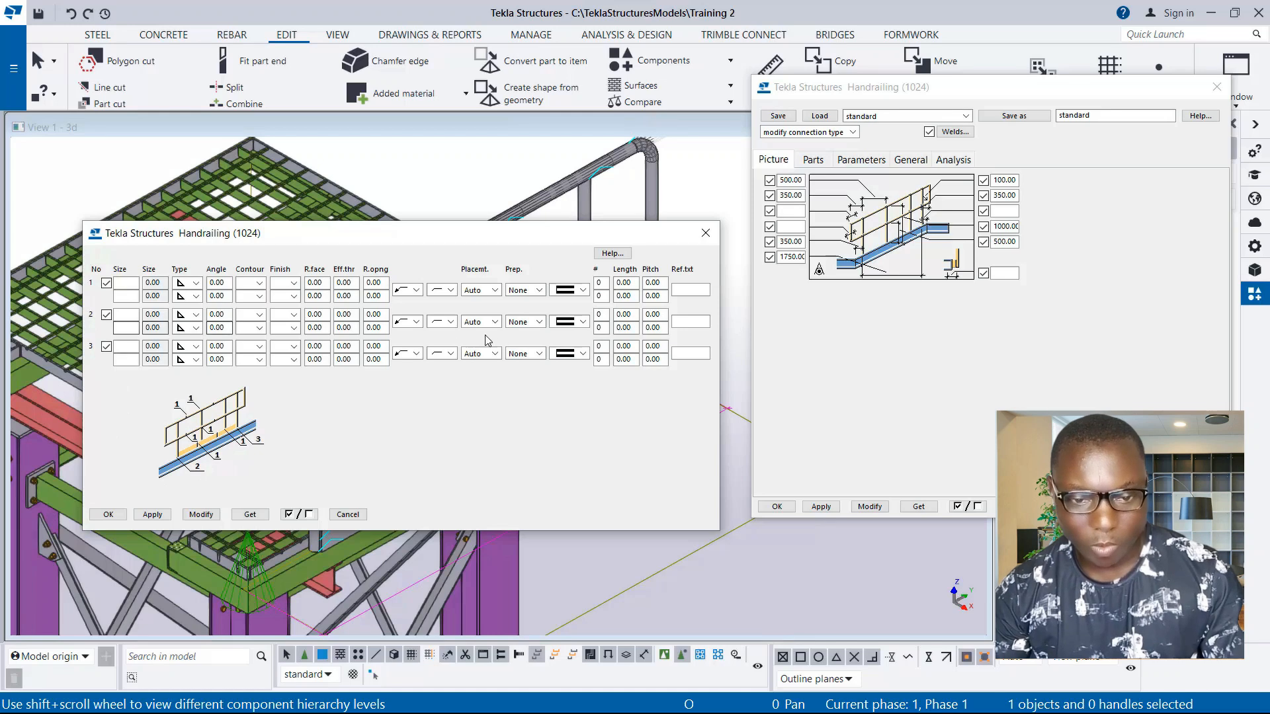
pyautogui.click(449, 322)
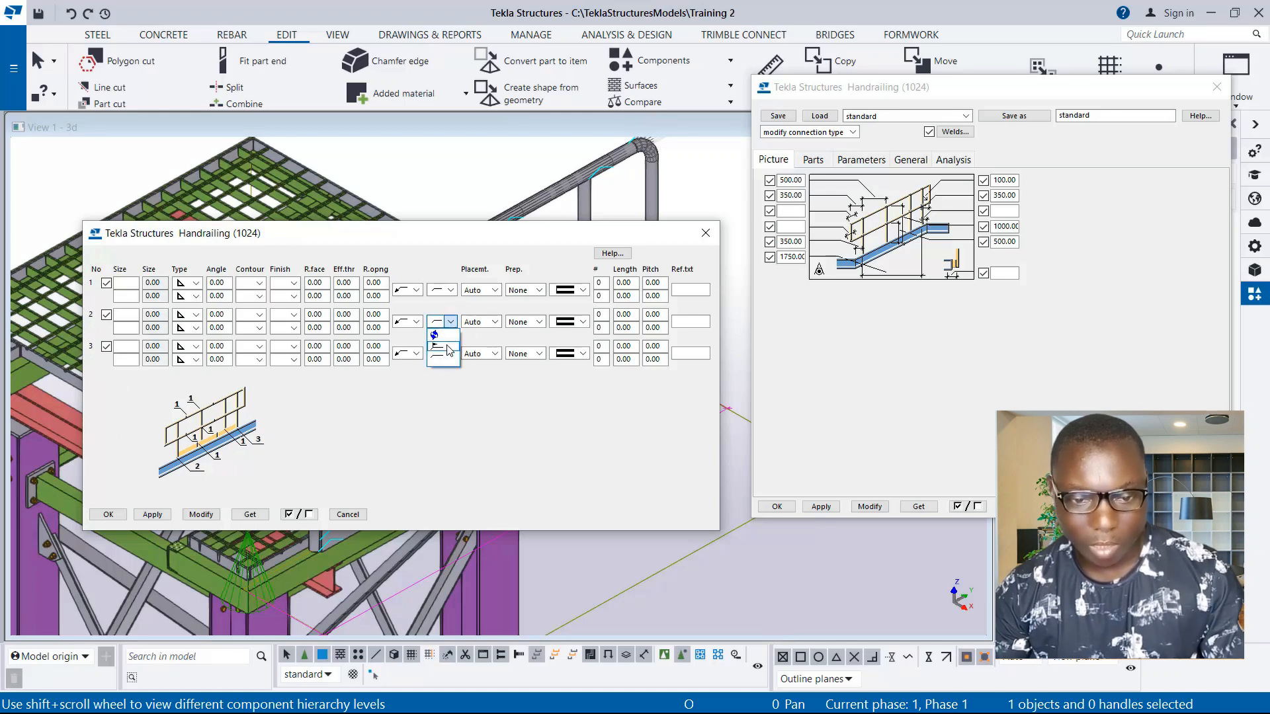
pyautogui.click(453, 359)
pyautogui.click(451, 354)
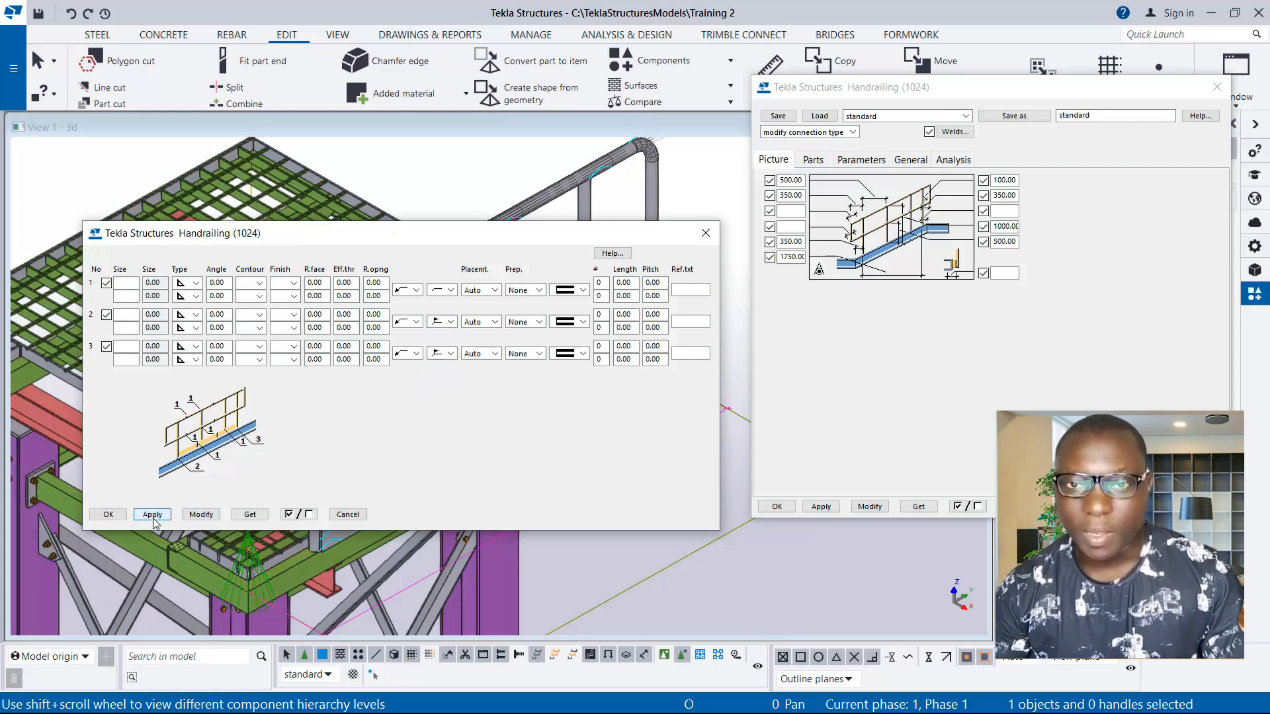
pyautogui.click(115, 516)
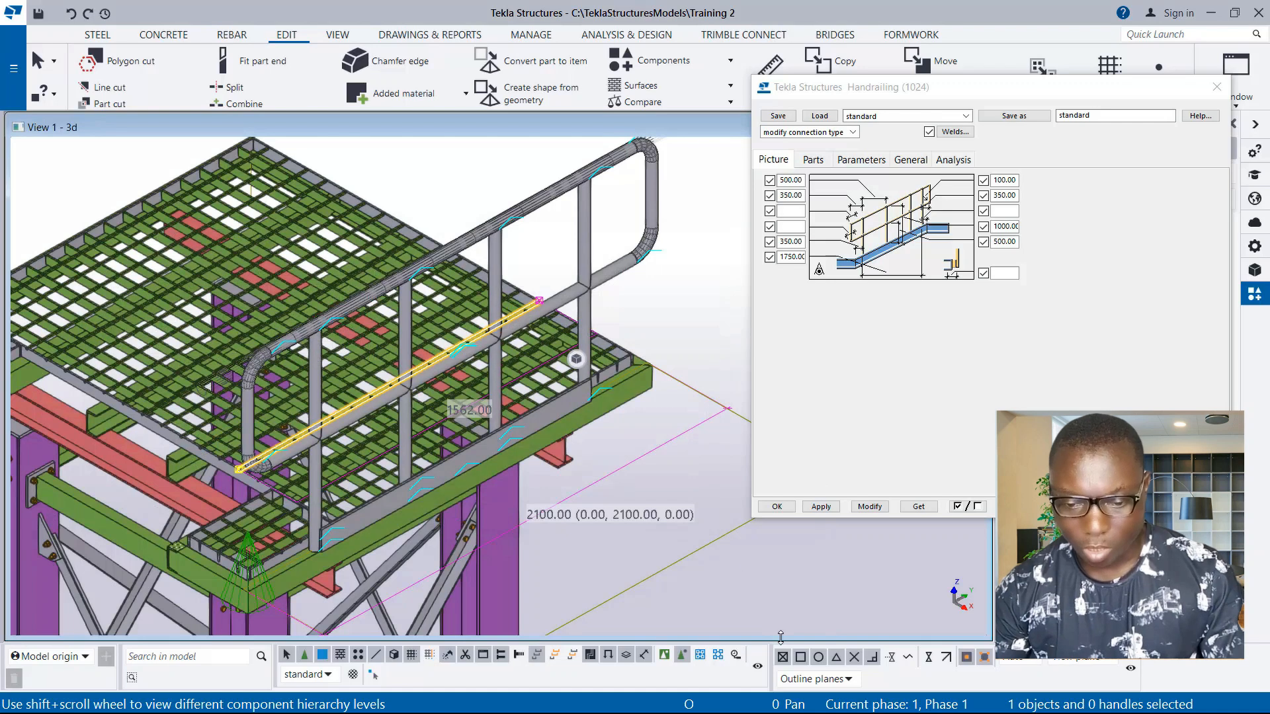
# Step: Switch back to selecting whole components, select the handrailing and modify it with the new weld settings
pyautogui.click(672, 666)
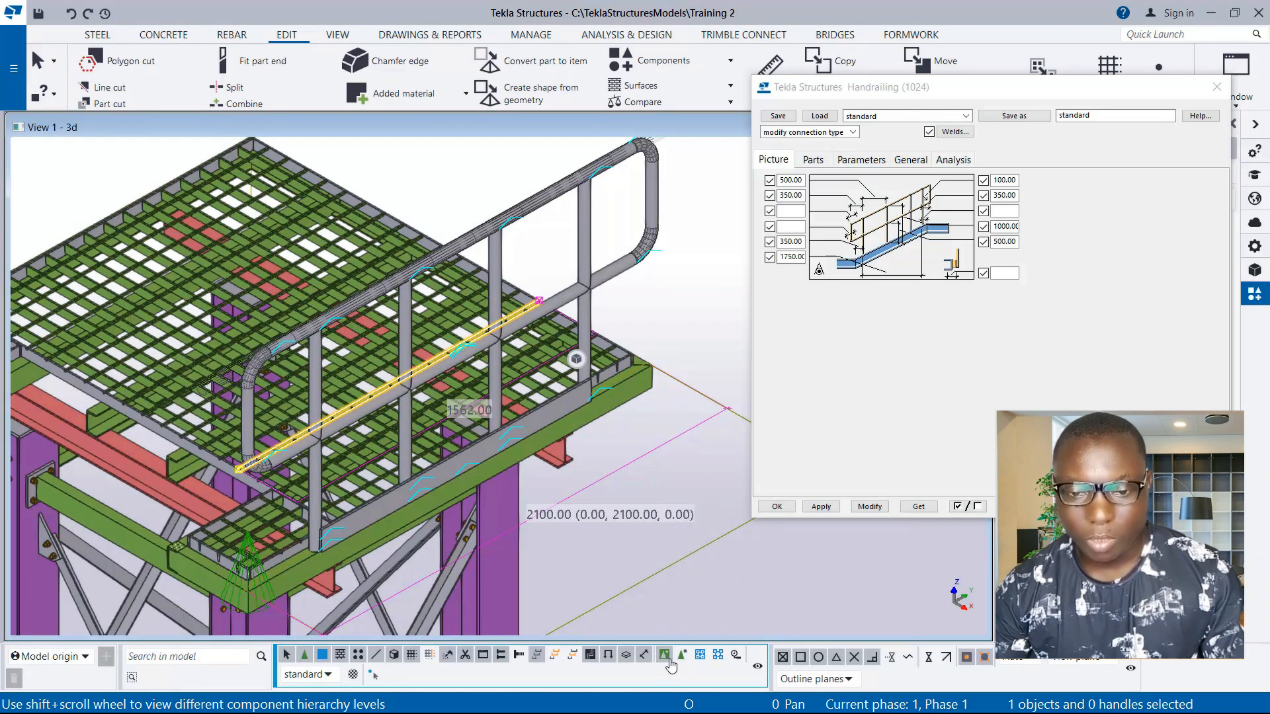
pyautogui.click(585, 233)
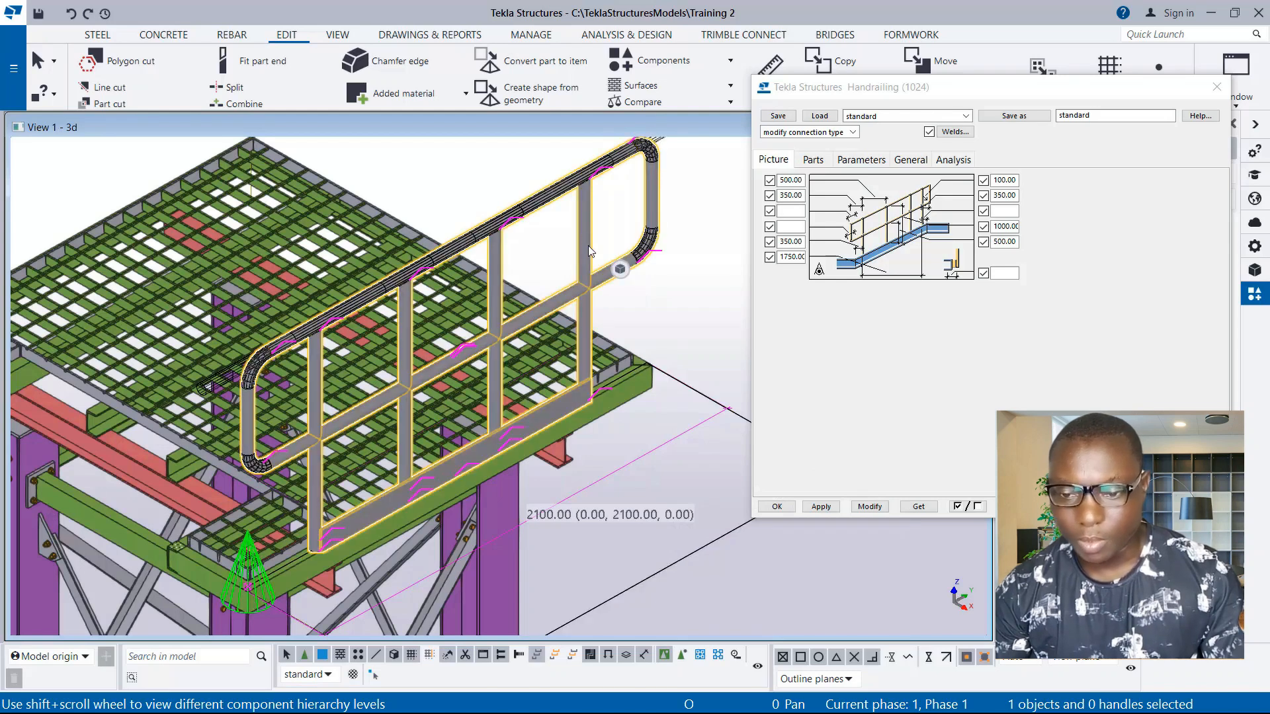
pyautogui.click(864, 508)
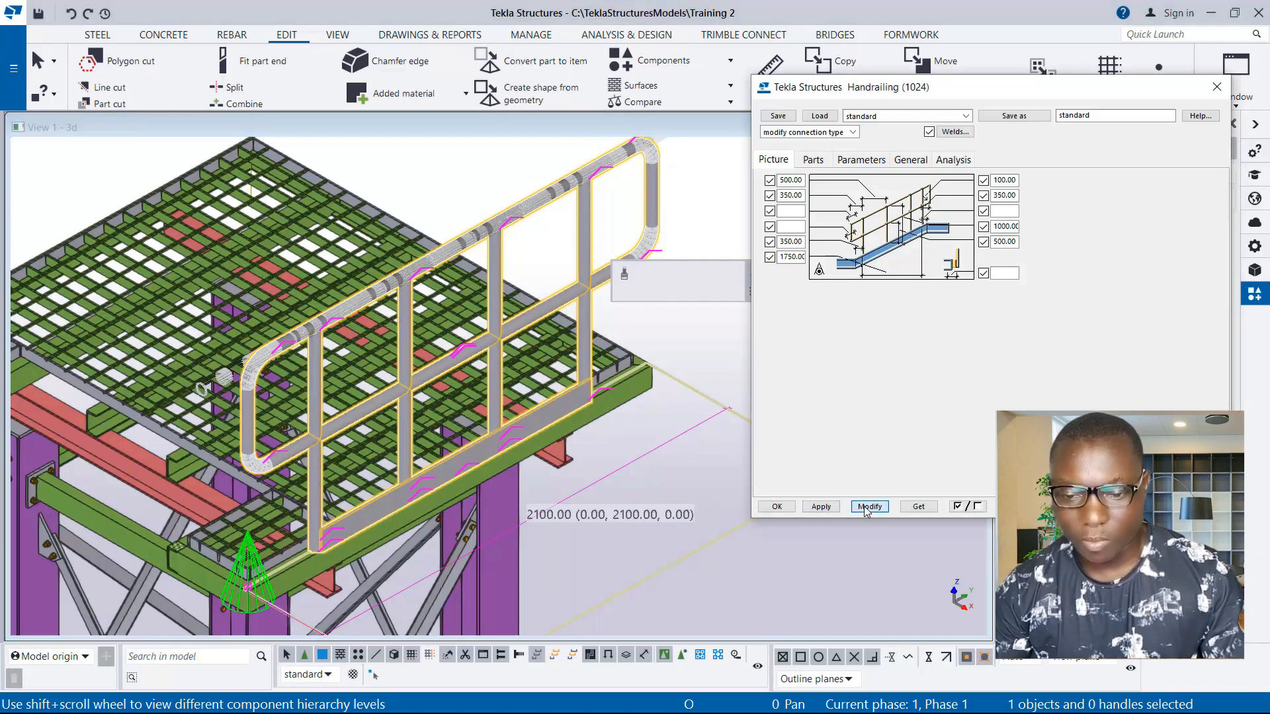
pyautogui.click(820, 507)
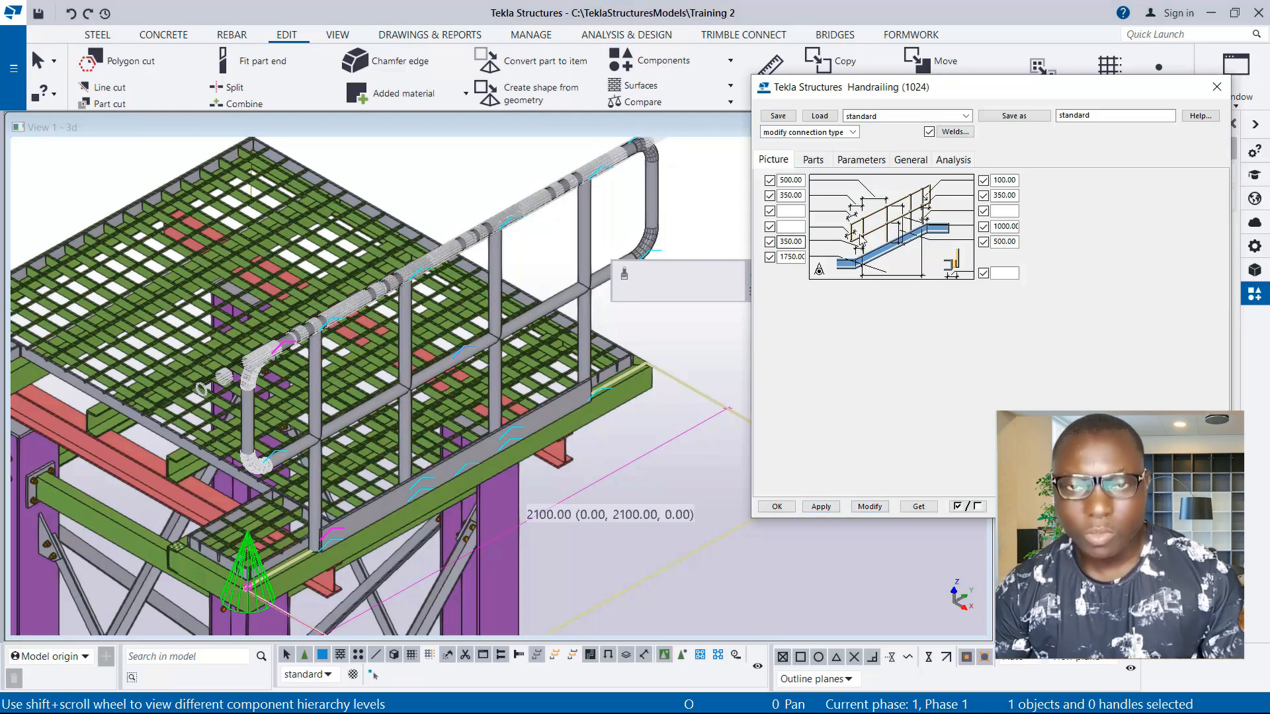
# Step: Select the handrailing, set its railing position to Right, modify it and inspect the stanchion bases along the beam
pyautogui.scroll(4, 355, 535)
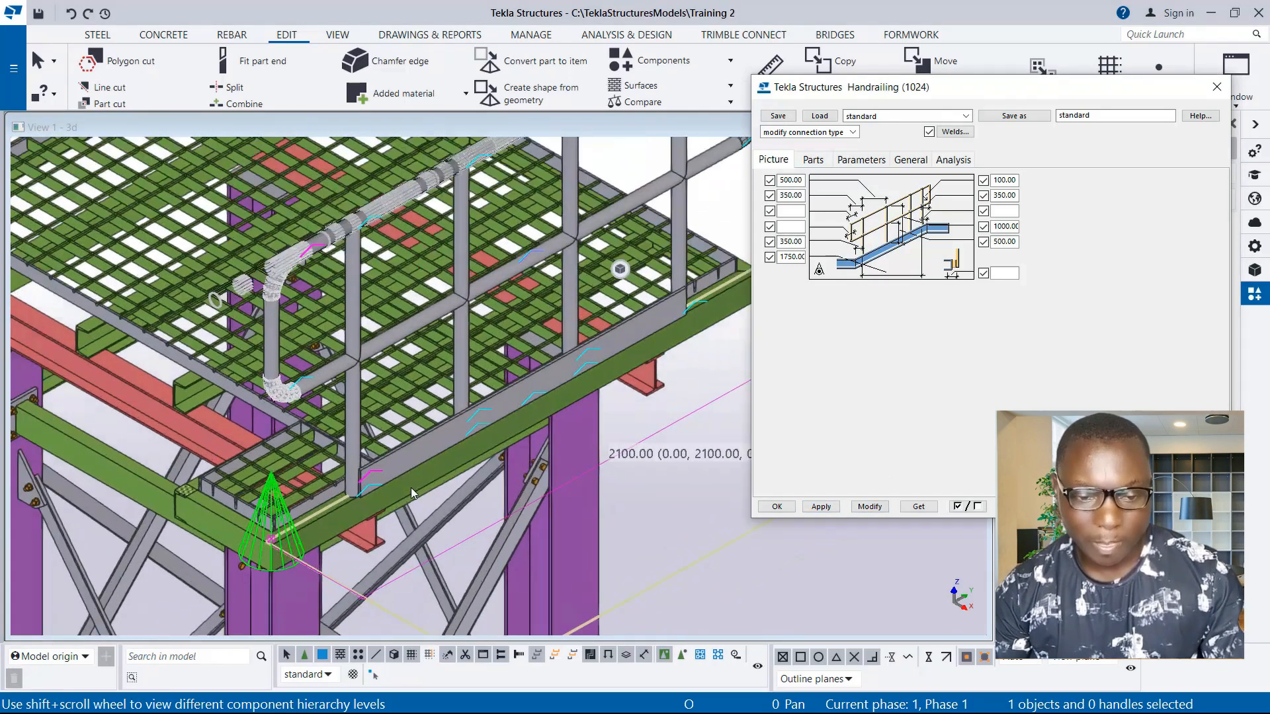
pyautogui.scroll(3, 452, 435)
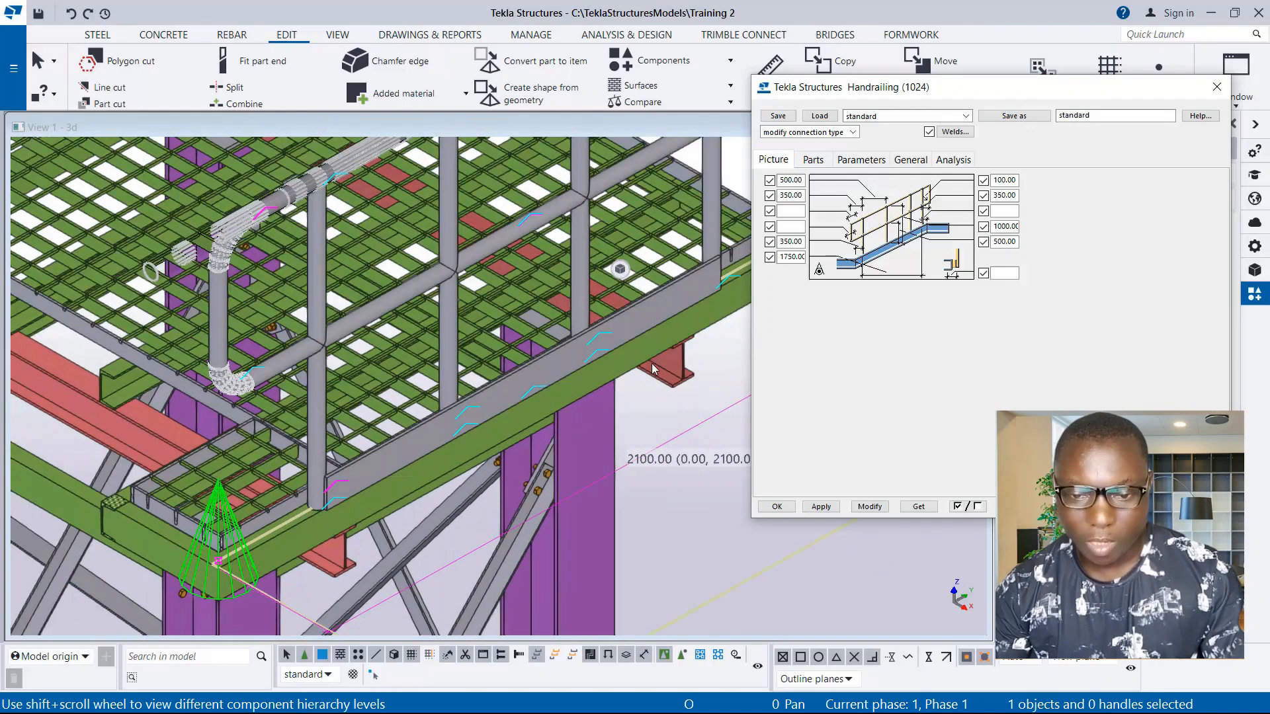
pyautogui.scroll(-2, 379, 450)
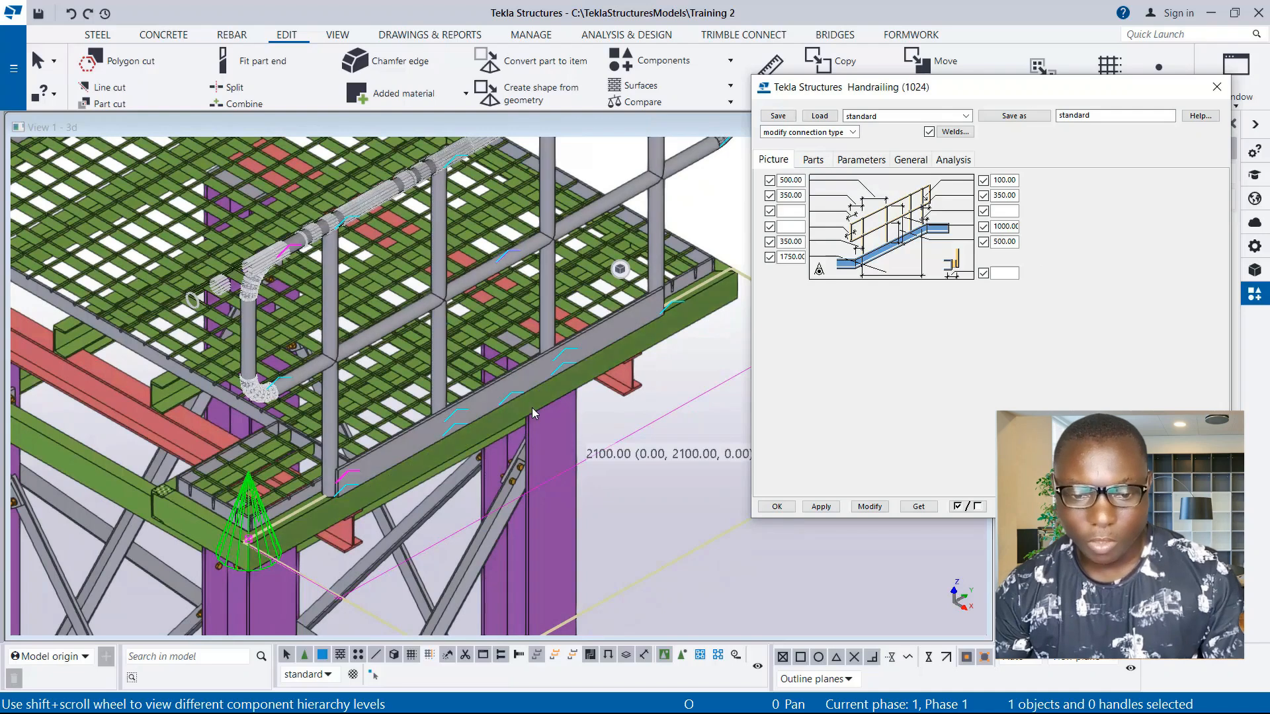
pyautogui.scroll(2, 599, 442)
pyautogui.click(501, 374)
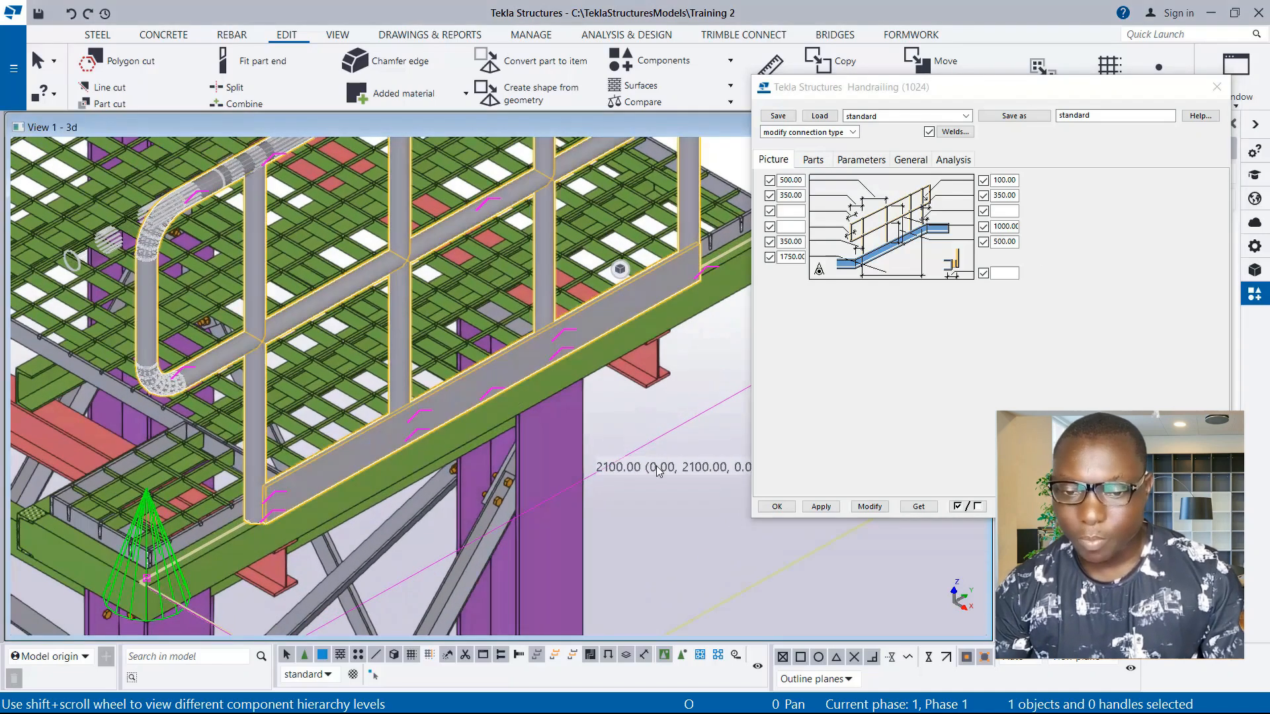
pyautogui.scroll(-4, 655, 466)
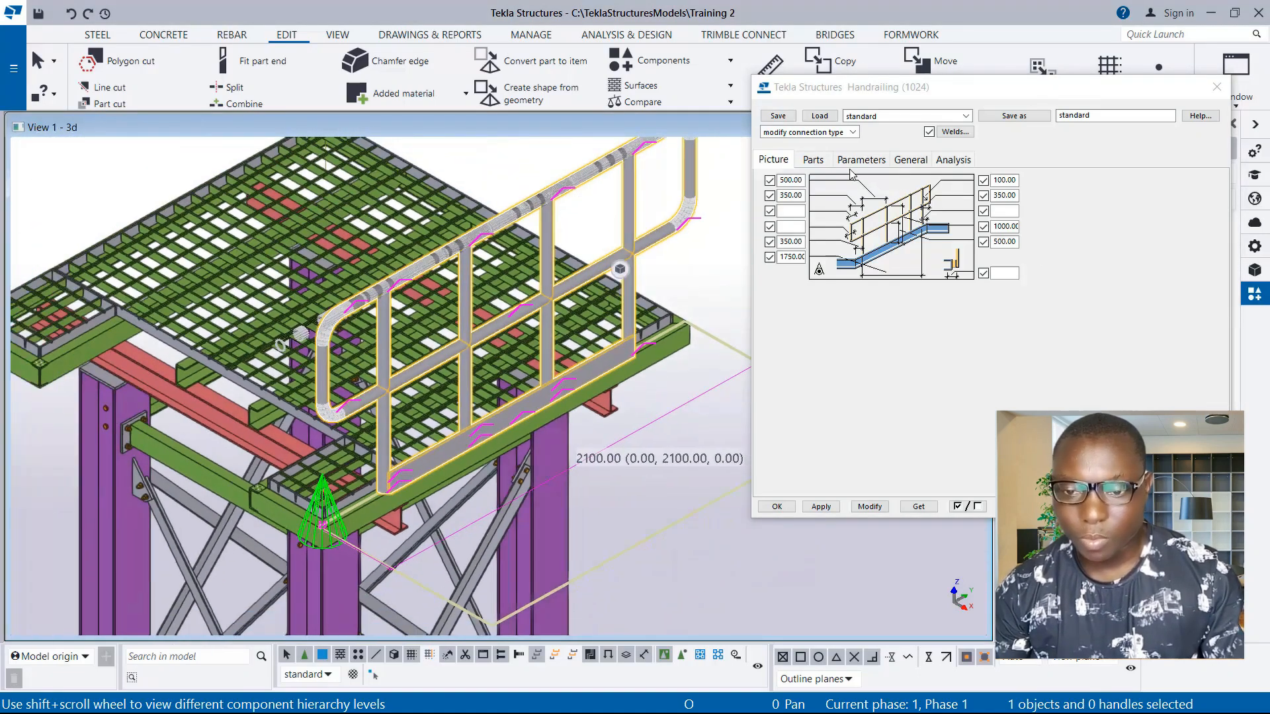
pyautogui.click(860, 160)
pyautogui.click(972, 181)
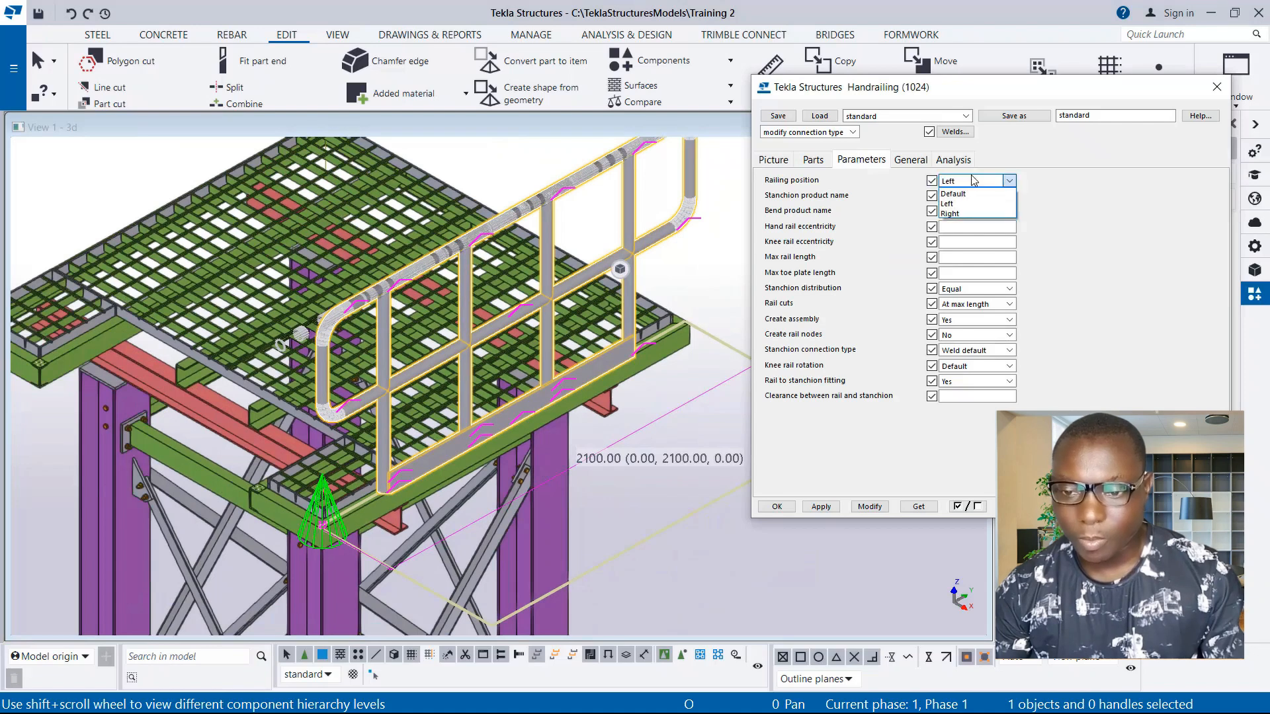
pyautogui.click(968, 214)
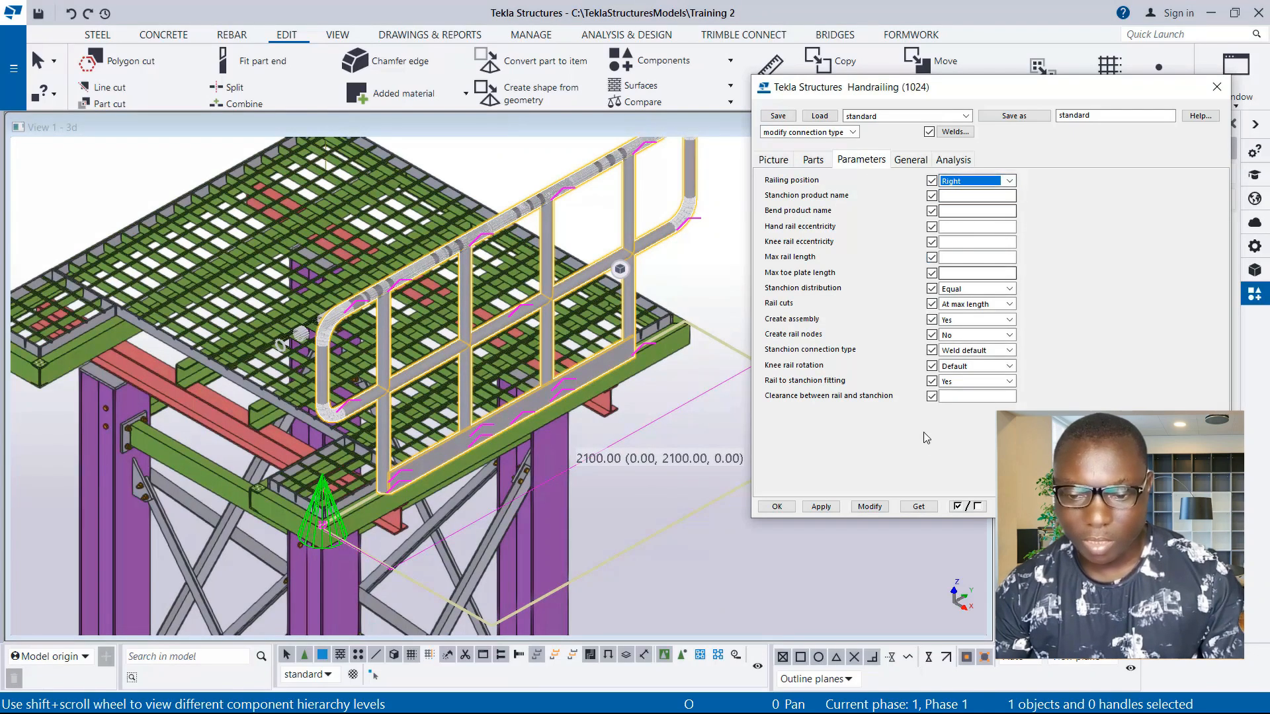
pyautogui.click(869, 506)
pyautogui.scroll(5, 519, 400)
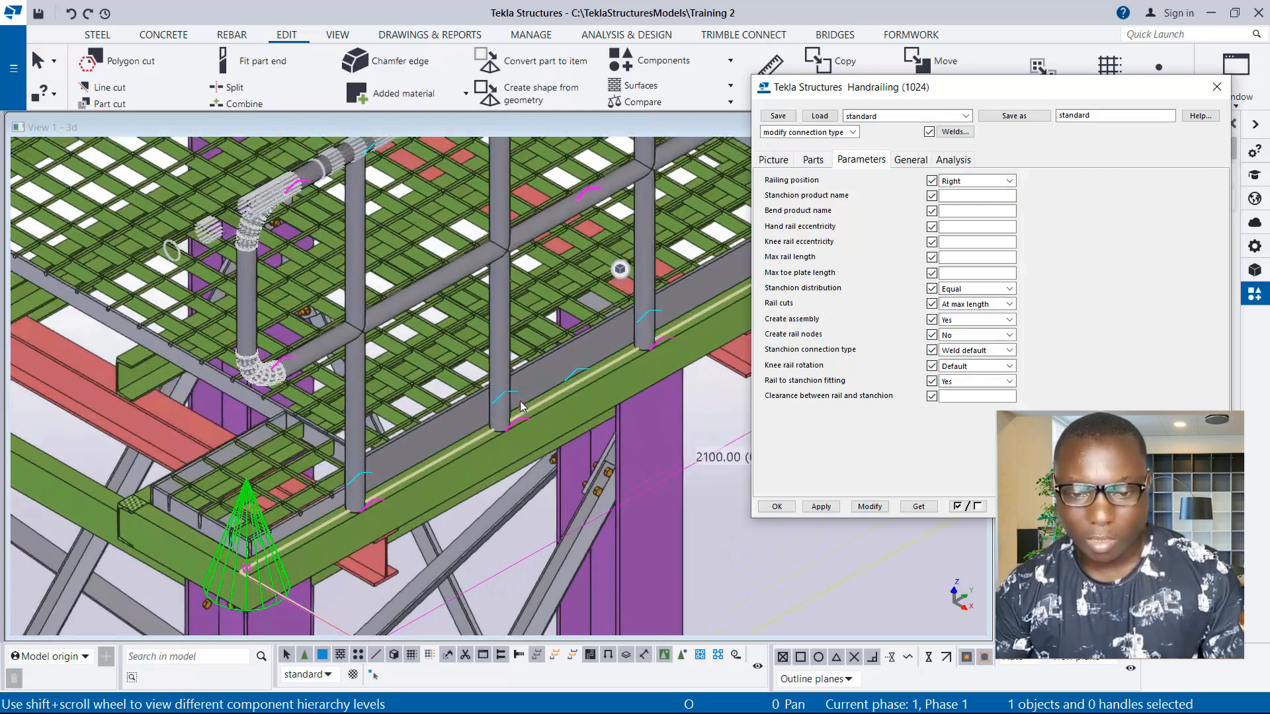
pyautogui.scroll(3, 519, 401)
pyautogui.scroll(3, 371, 395)
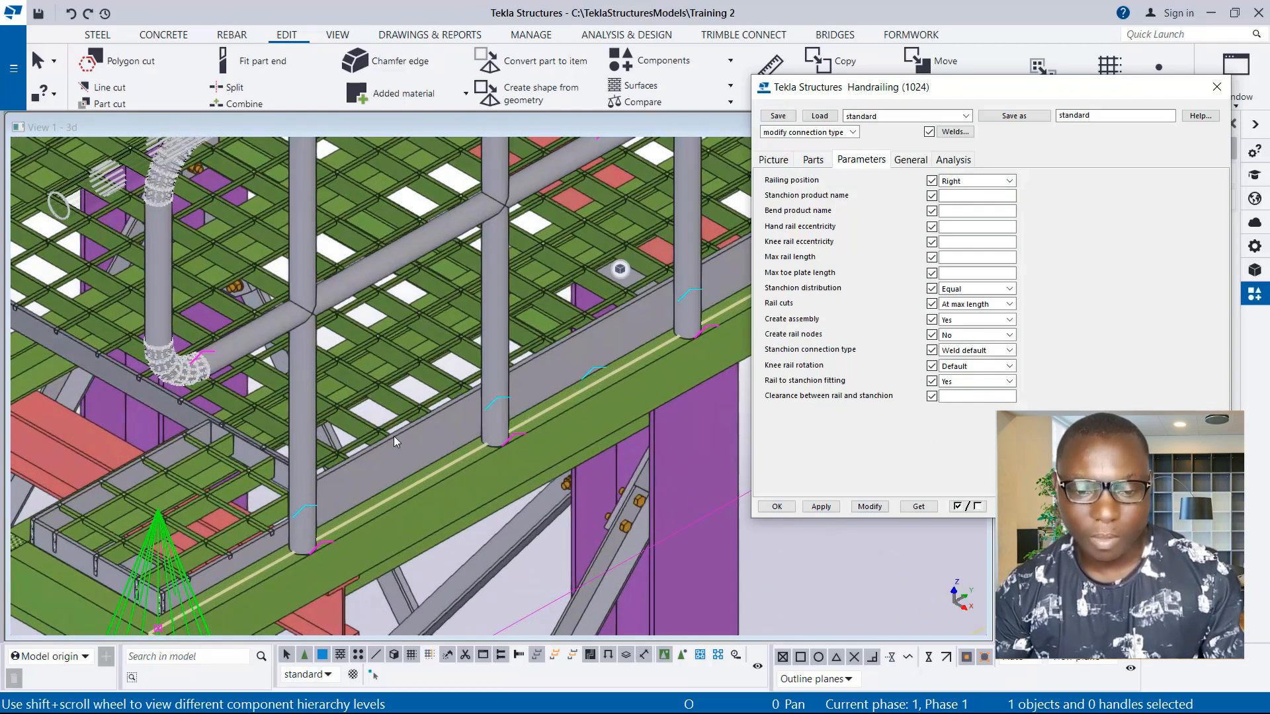
# Step: Select the handrailing along the perimeter beam, set the horizontal stanchion offset to 100 mm and modify it
pyautogui.scroll(-3, 394, 435)
pyautogui.scroll(-1, 375, 437)
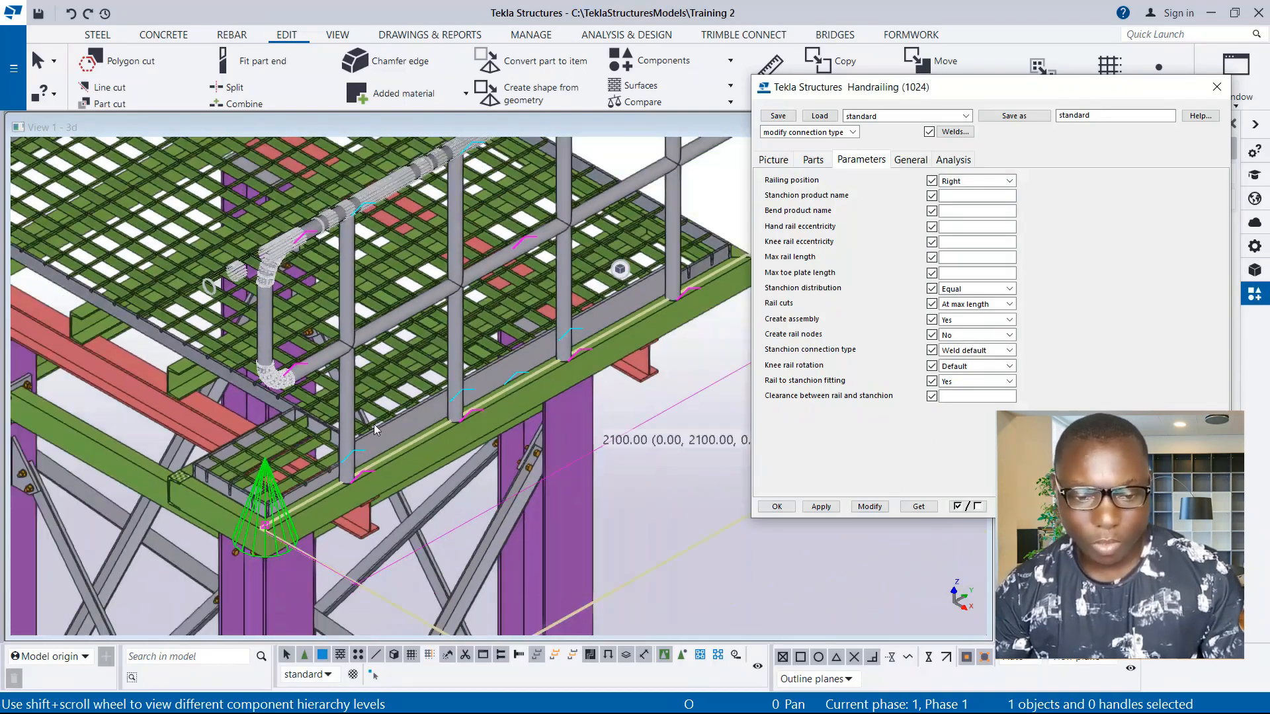
pyautogui.scroll(1, 377, 510)
pyautogui.click(441, 408)
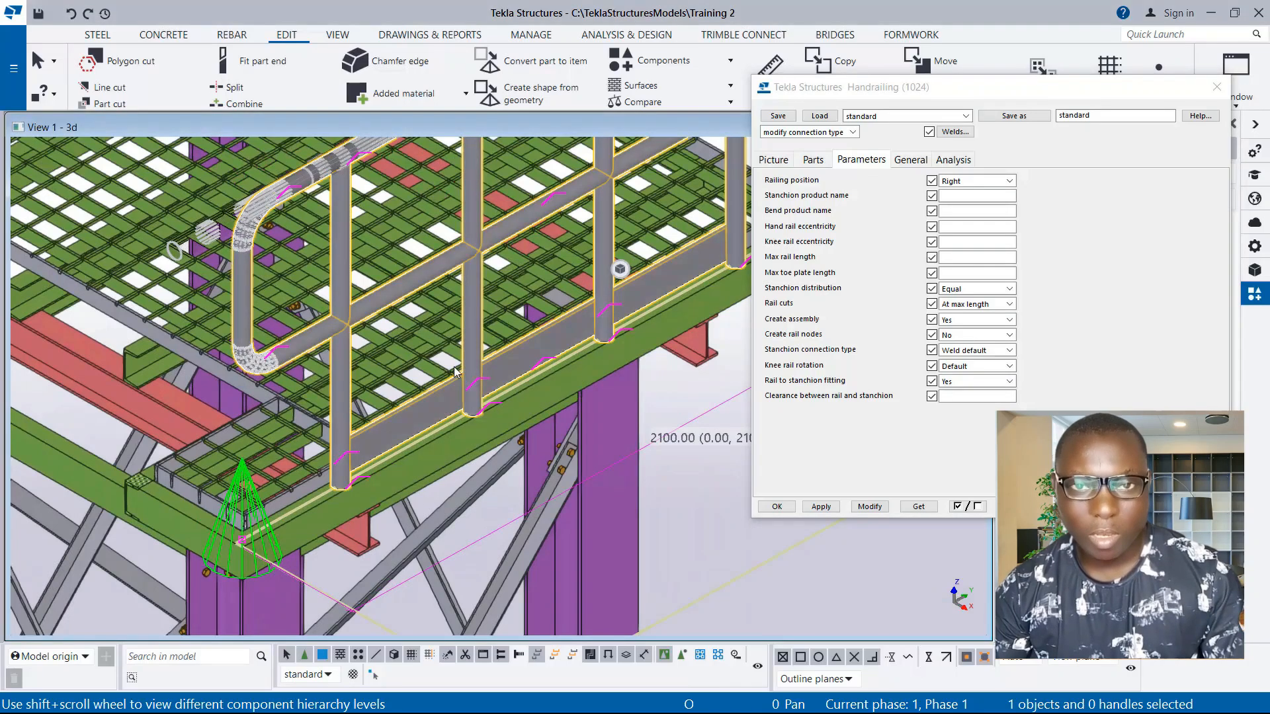
pyautogui.scroll(-1, 450, 383)
pyautogui.click(773, 160)
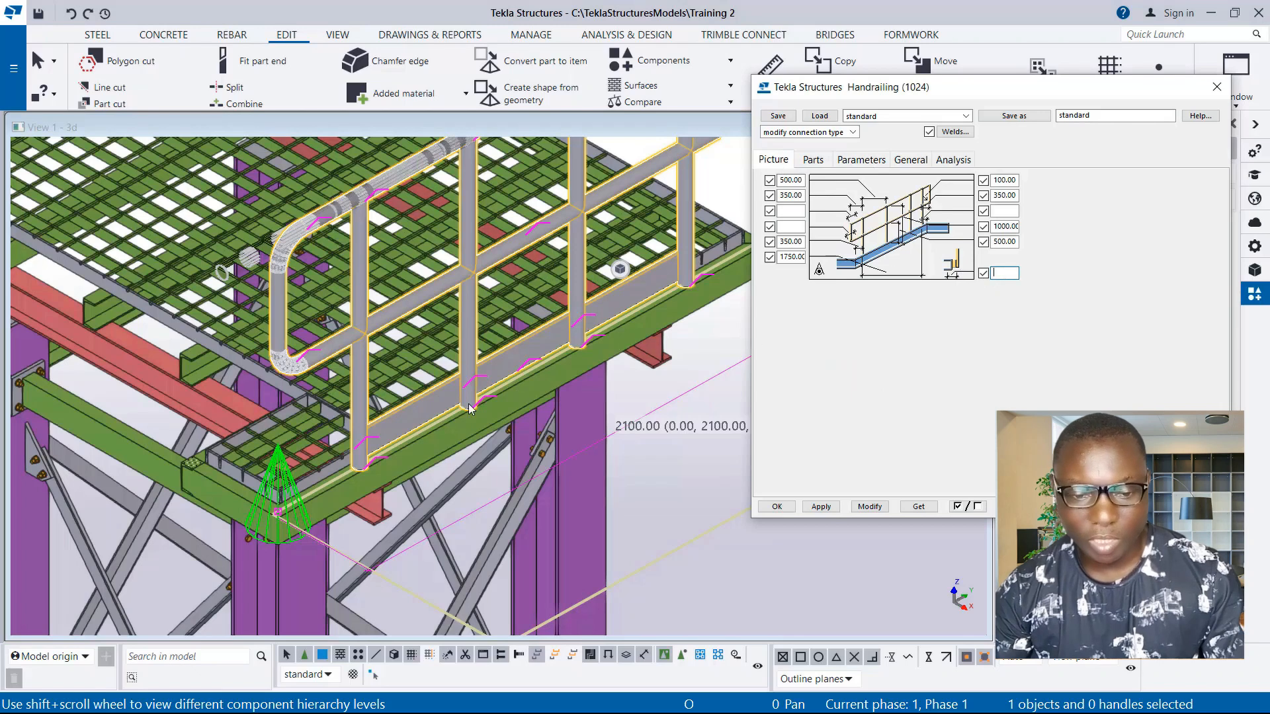
pyautogui.scroll(1, 383, 481)
pyautogui.scroll(3, 449, 463)
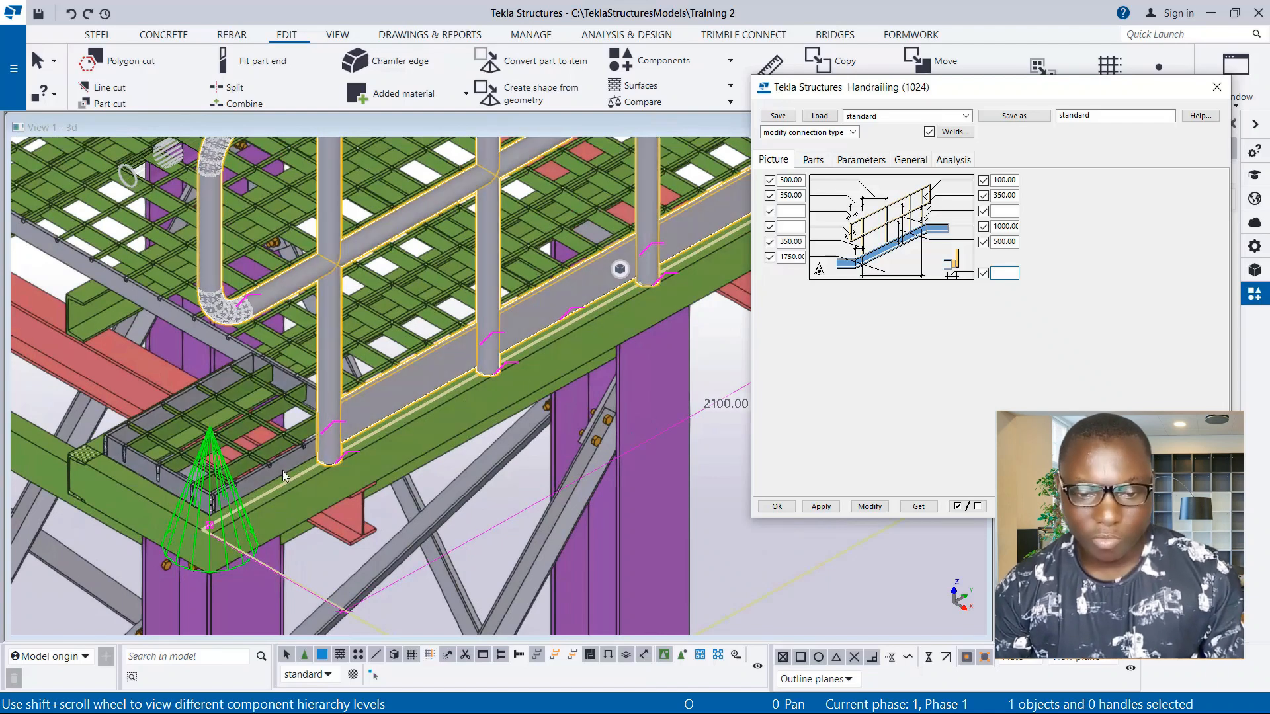
pyautogui.scroll(-1, 282, 470)
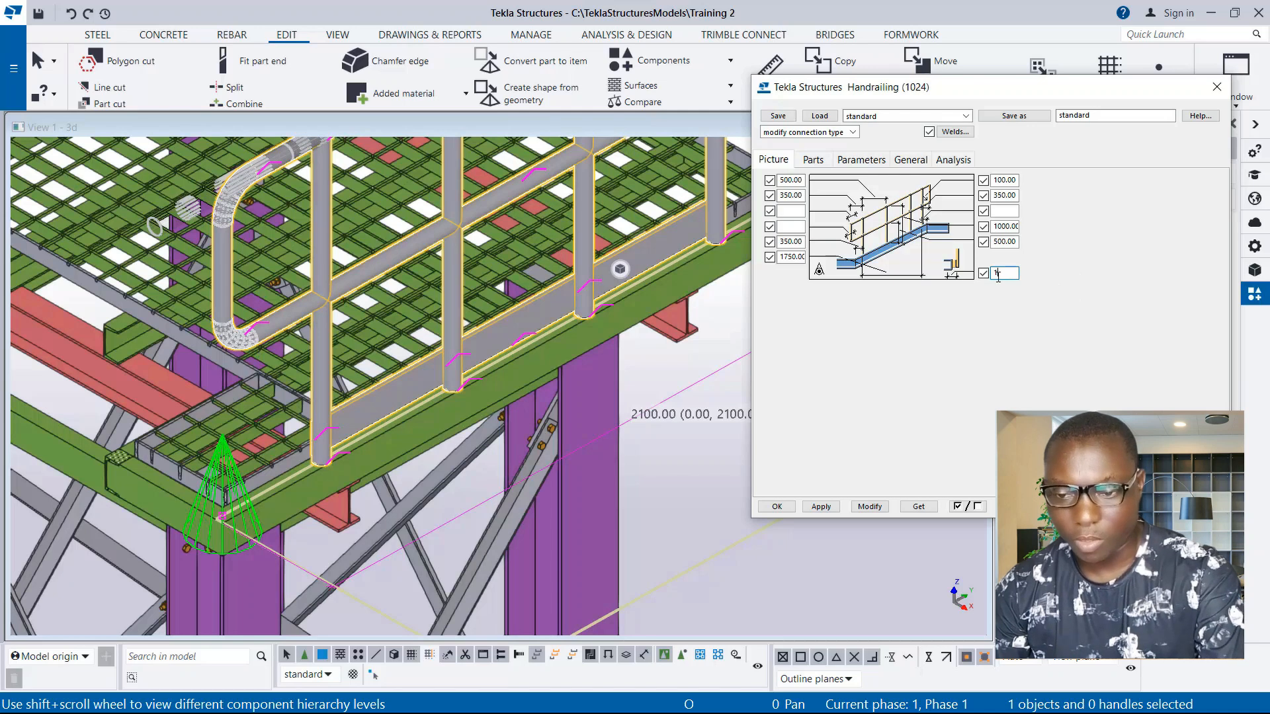
pyautogui.click(869, 507)
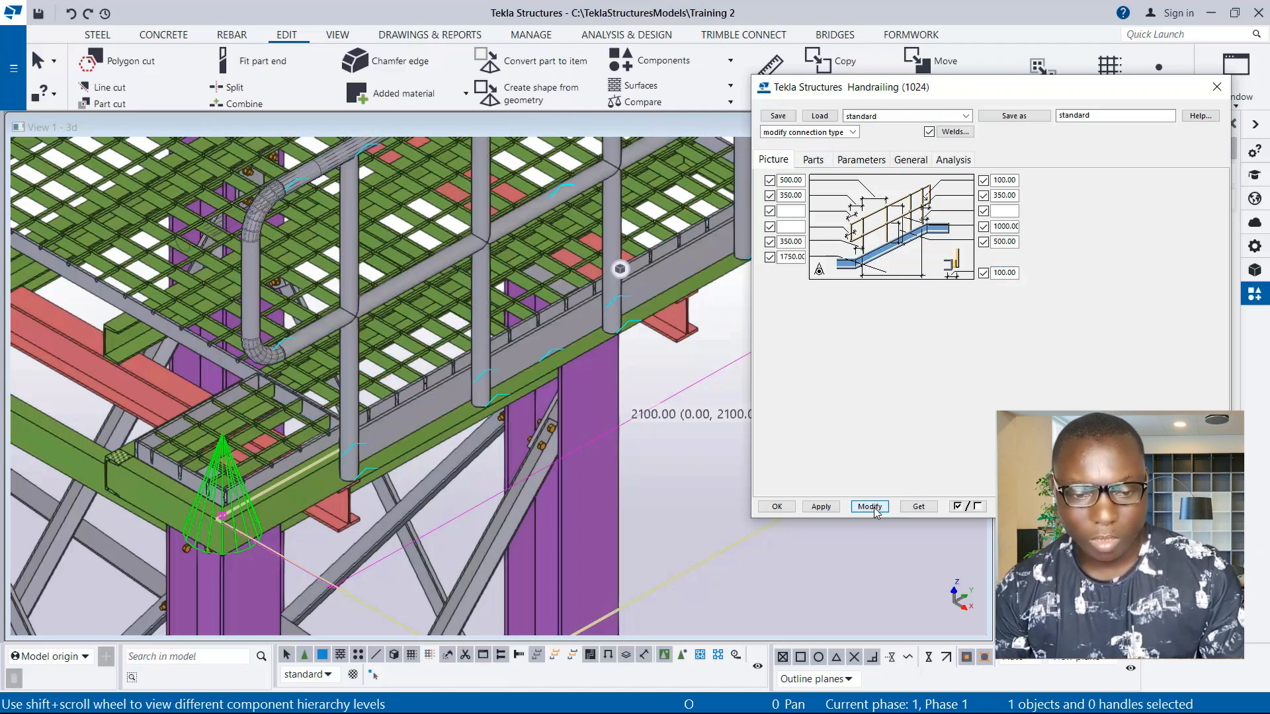
# Step: Inspect the shifted stanchion bases, set the horizontal stanchion offset to 0 and modify the handrailing
pyautogui.scroll(2, 326, 462)
pyautogui.keyDown('ctrl'); pyautogui.moveTo(344, 480); pyautogui.dragTo(361, 521, button='middle'); pyautogui.keyUp('ctrl')
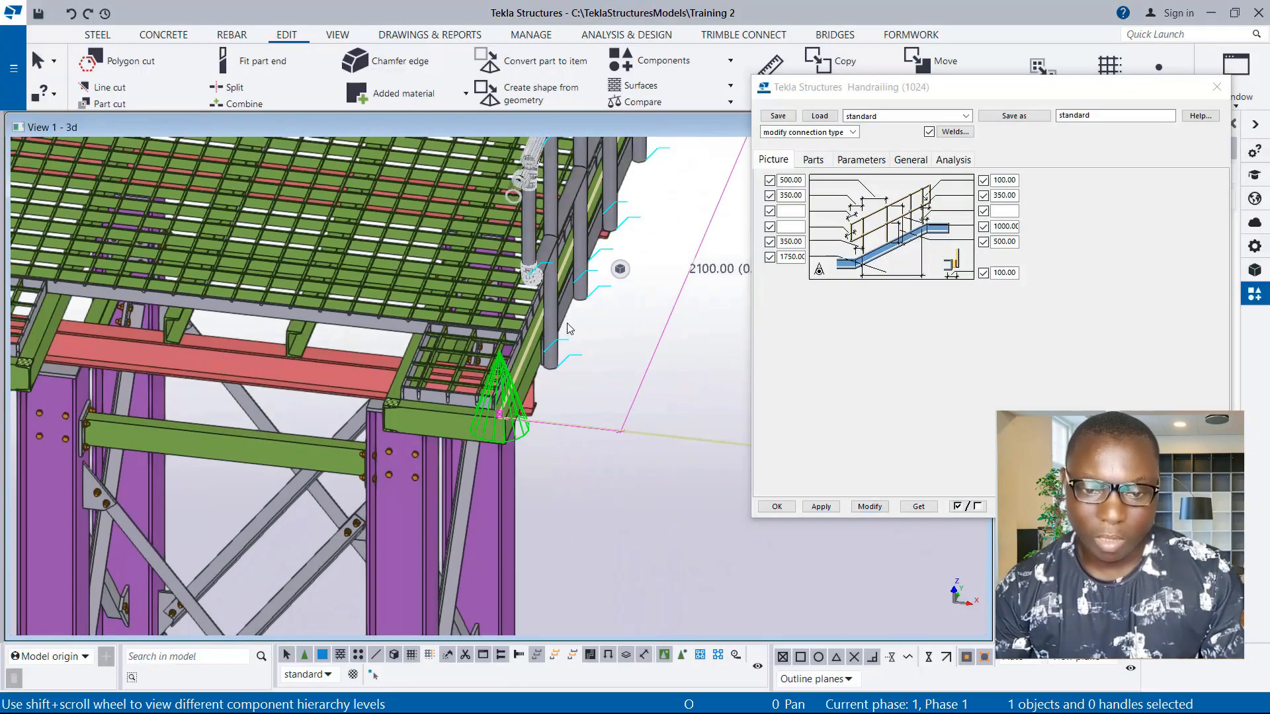
pyautogui.moveTo(581, 324)
pyautogui.keyDown('ctrl'); pyautogui.mouseDown(button='middle')
pyautogui.moveTo(616, 310)
pyautogui.moveTo(588, 346)
pyautogui.moveTo(499, 311)
pyautogui.mouseUp(button='middle'); pyautogui.keyUp('ctrl')
pyautogui.scroll(-2, 561, 460)
pyautogui.scroll(7, 491, 326)
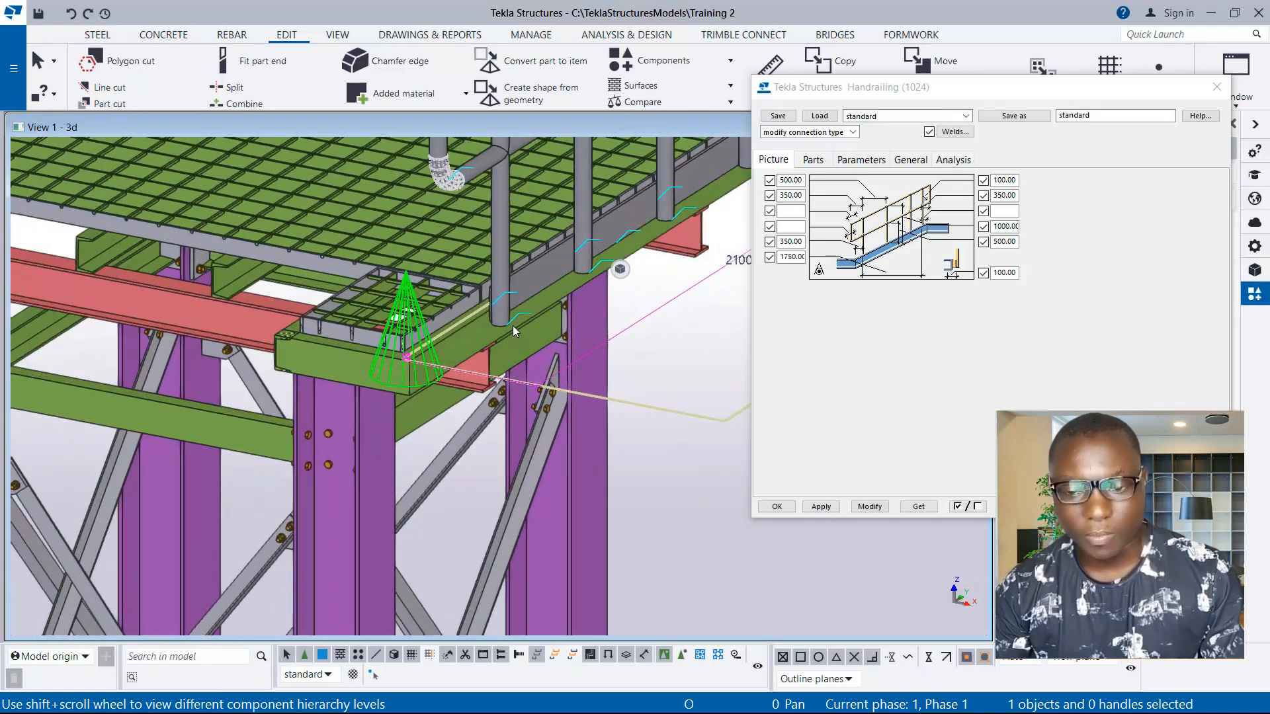
pyautogui.doubleClick(1006, 273)
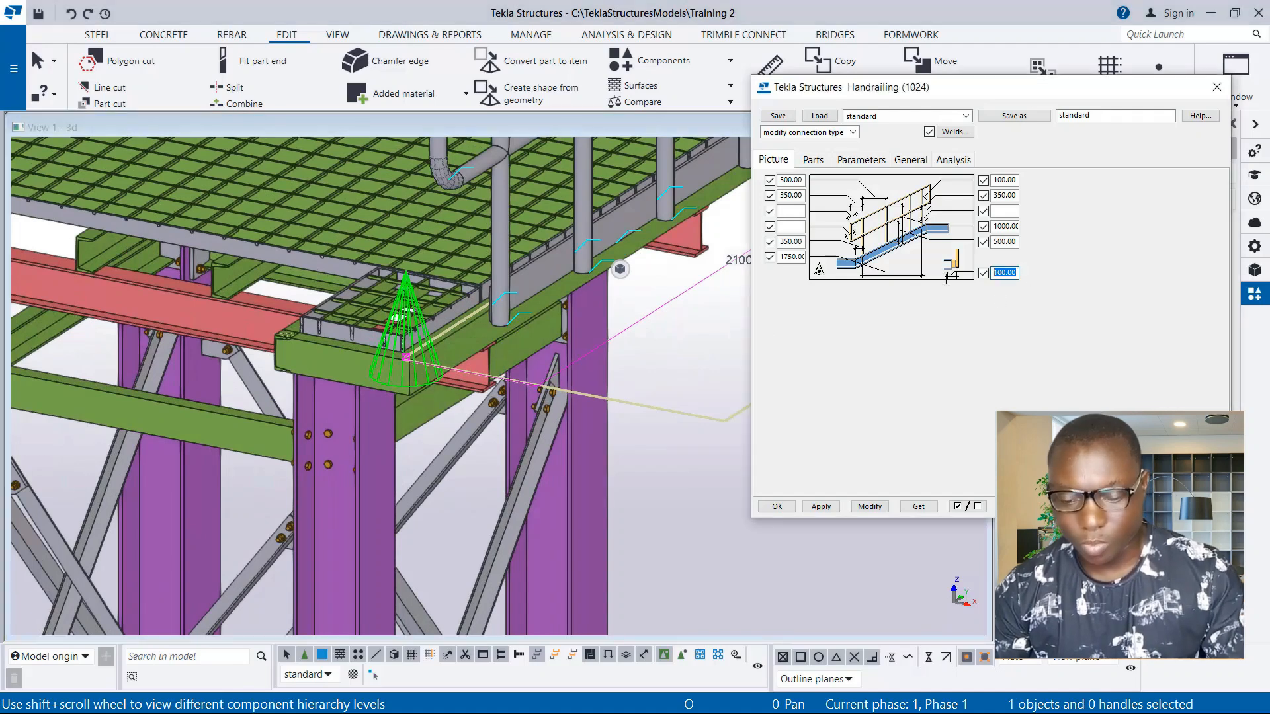
pyautogui.write('0')
pyautogui.click(869, 507)
pyautogui.scroll(2, 504, 314)
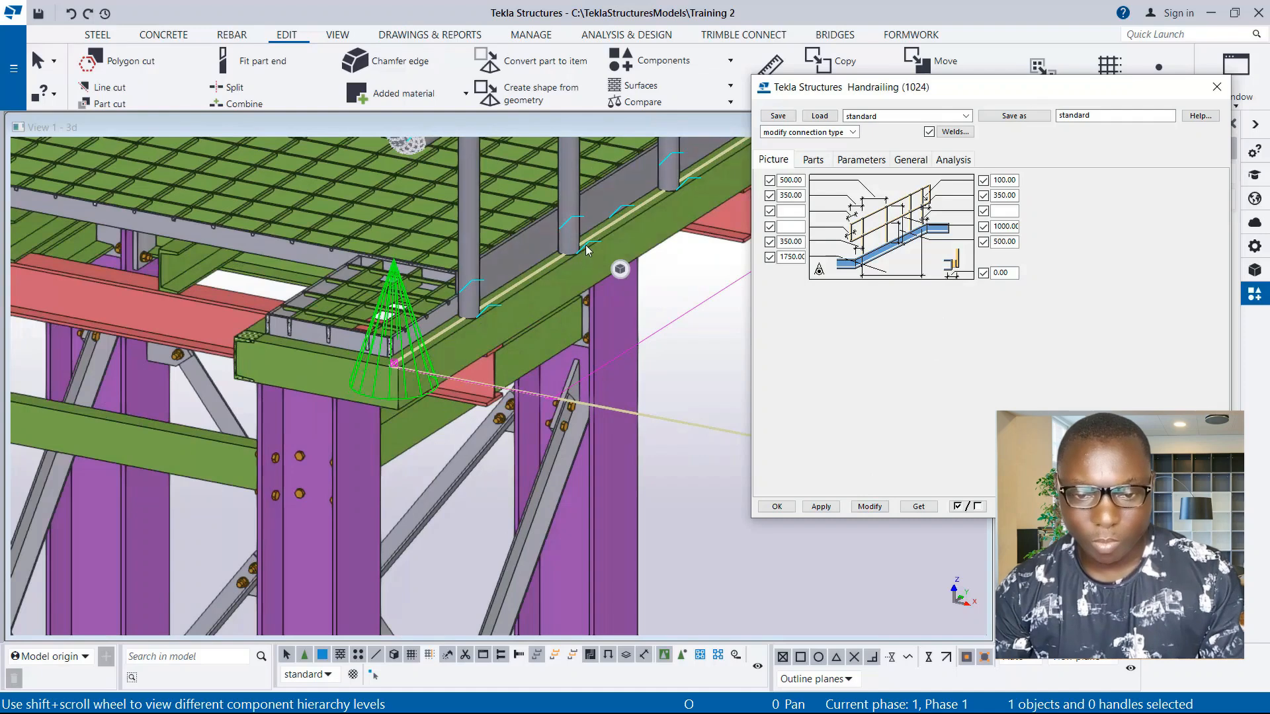
# Step: Examine the modified handrailing on the platform, from the rail ends down to the stanchion bases and toe plate on the beam
pyautogui.scroll(-4, 451, 373)
pyautogui.scroll(3, 487, 275)
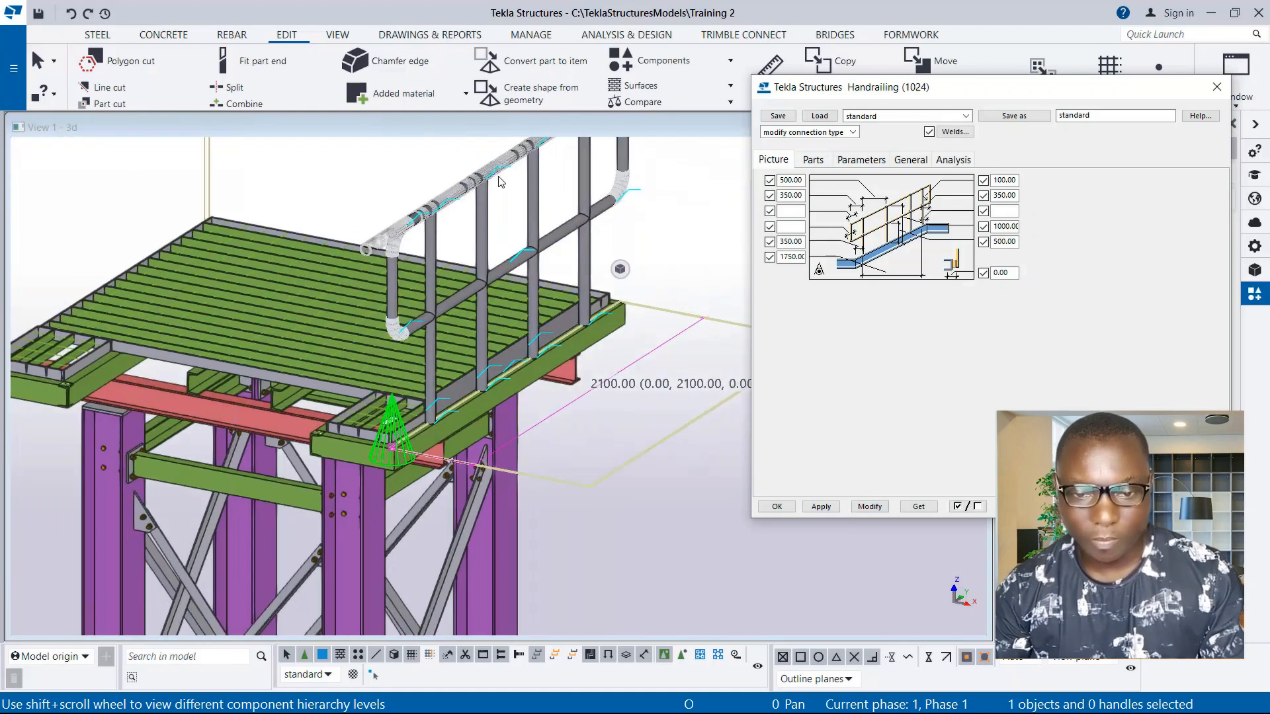
pyautogui.scroll(-3, 629, 341)
pyautogui.scroll(3, 573, 339)
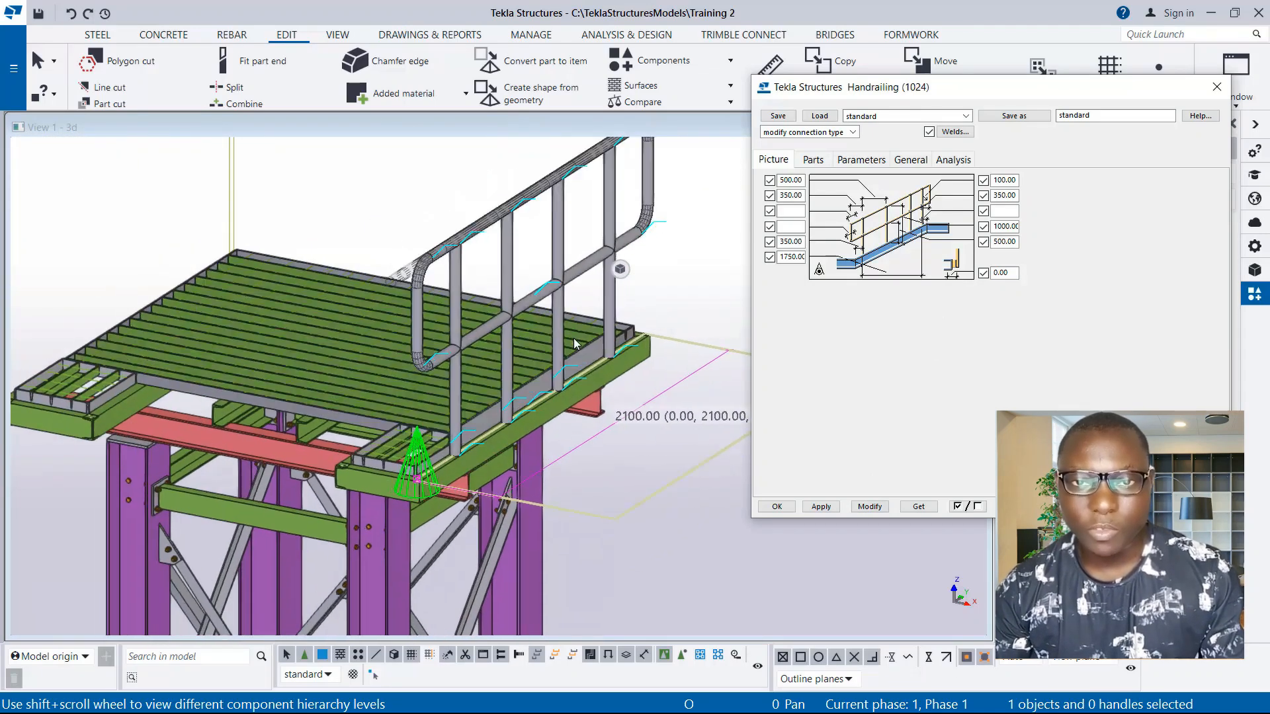
pyautogui.scroll(-2, 615, 344)
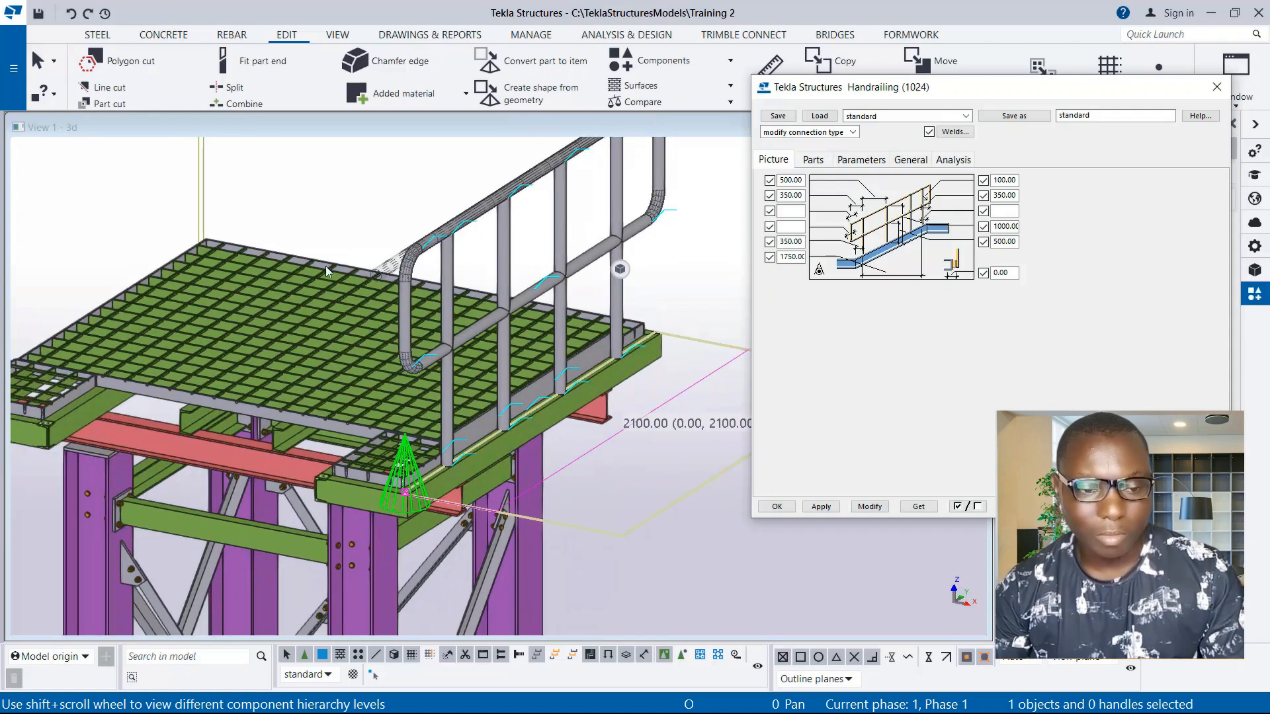
pyautogui.scroll(-3, 426, 383)
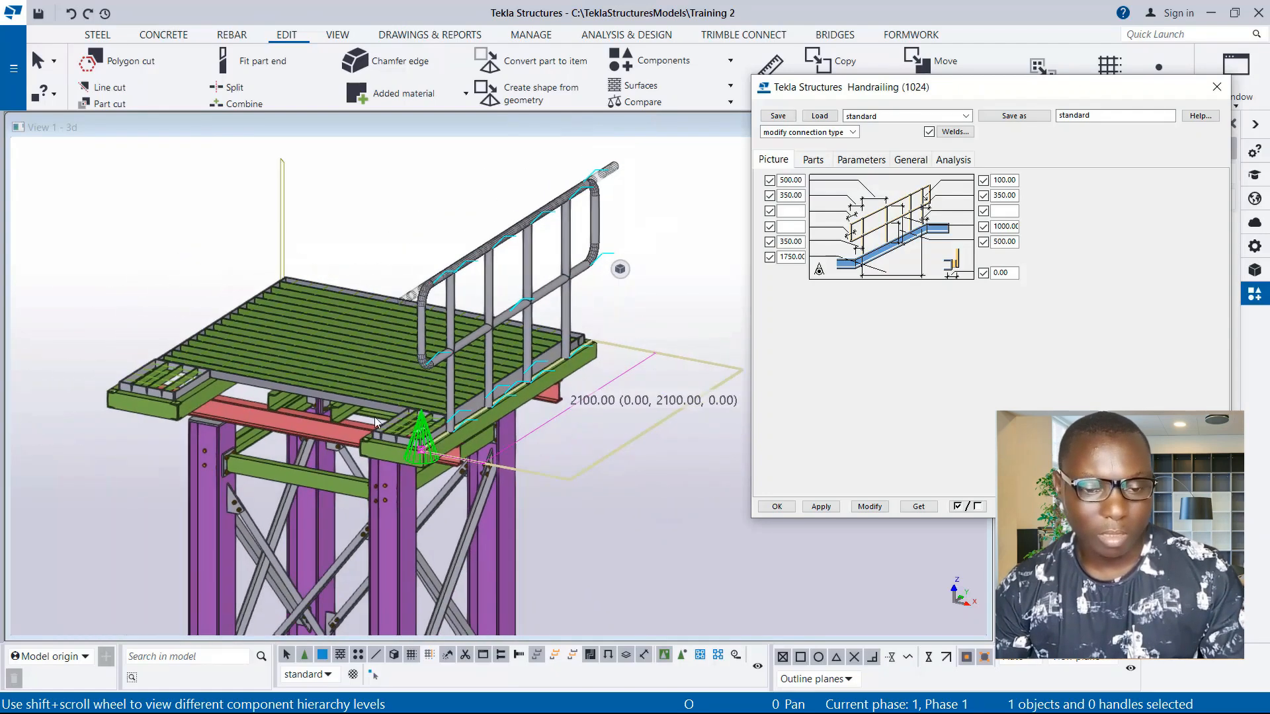
pyautogui.scroll(5, 454, 422)
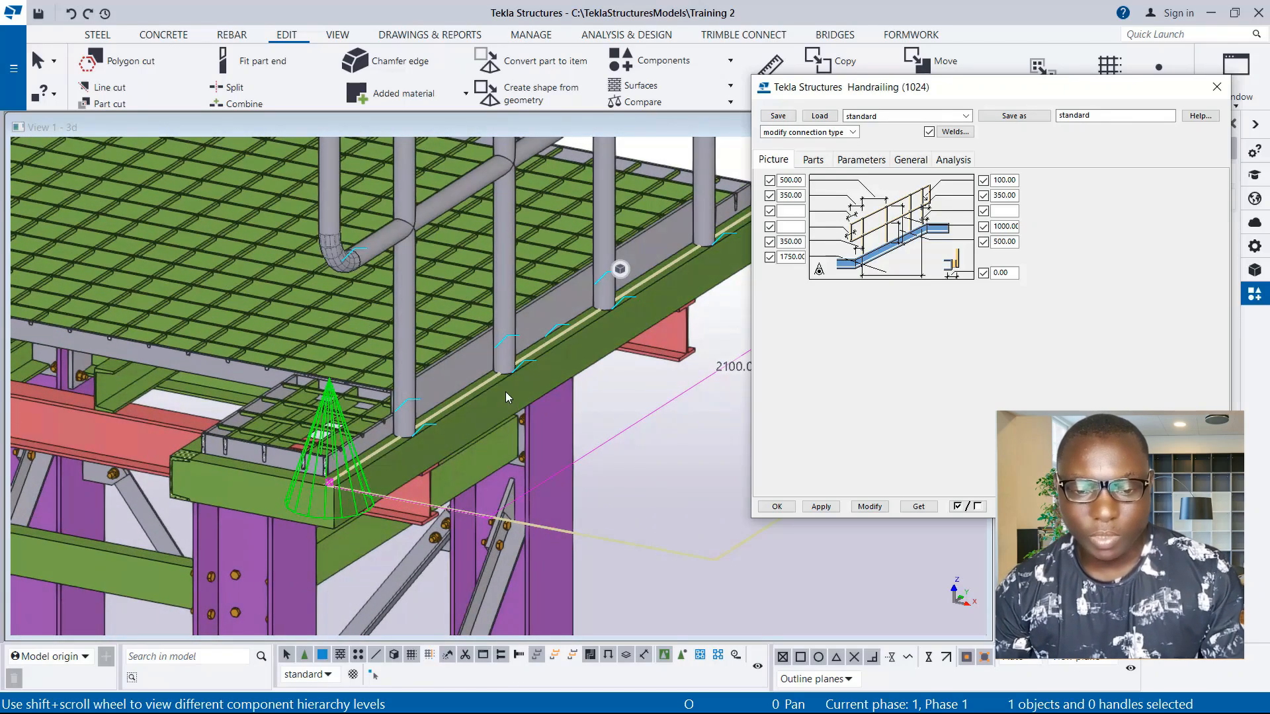
pyautogui.scroll(-1, 392, 402)
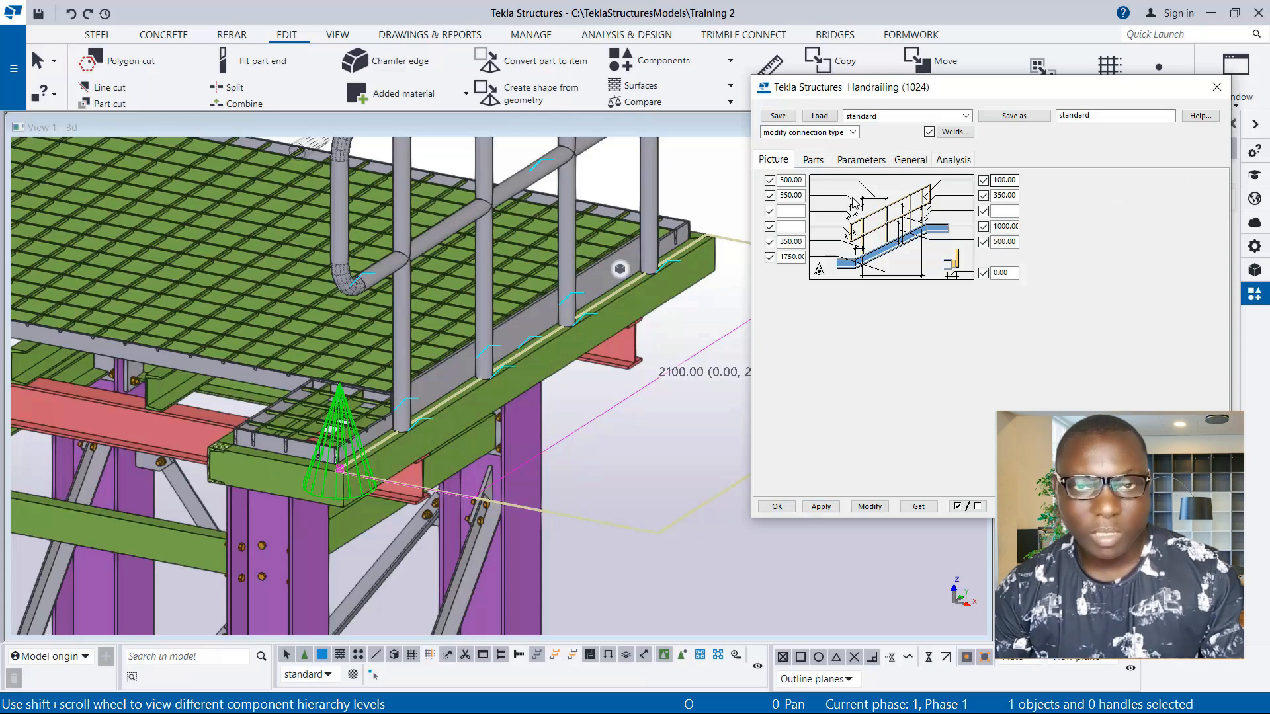
# Step: Check which saved settings are available for the Handrailing (1024) component
pyautogui.click(1111, 116)
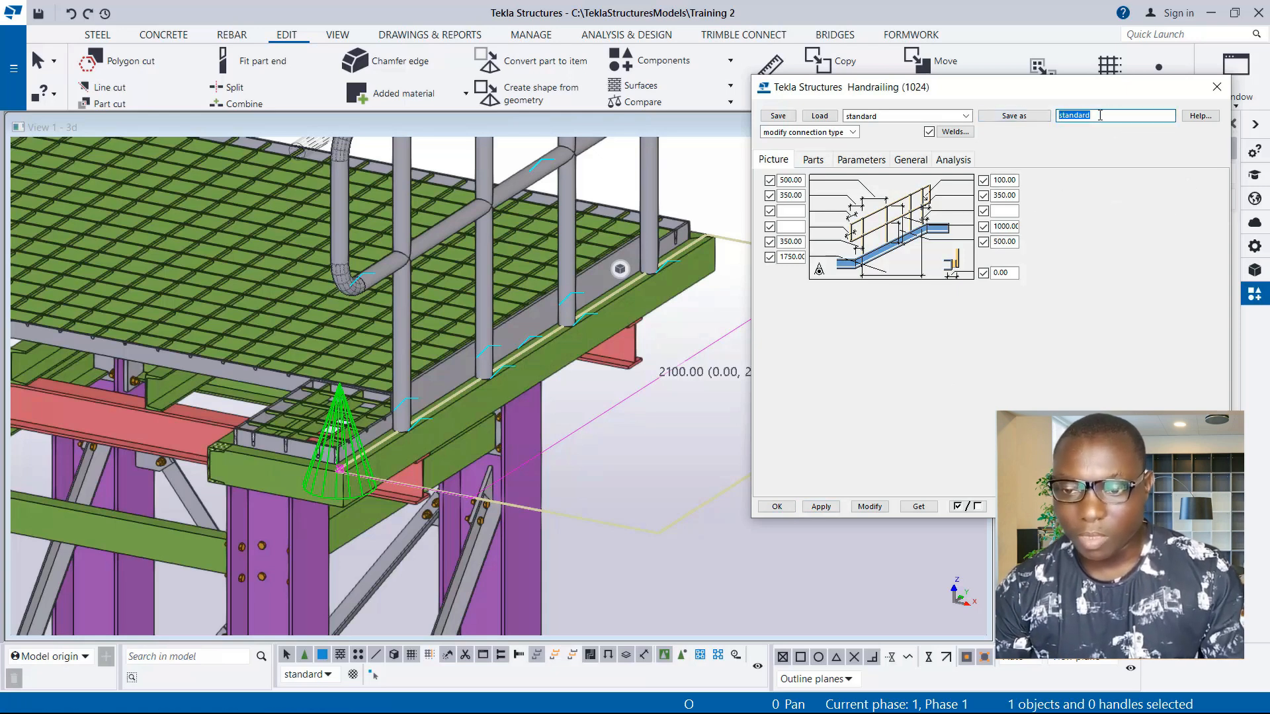
pyautogui.click(906, 118)
pyautogui.click(1066, 154)
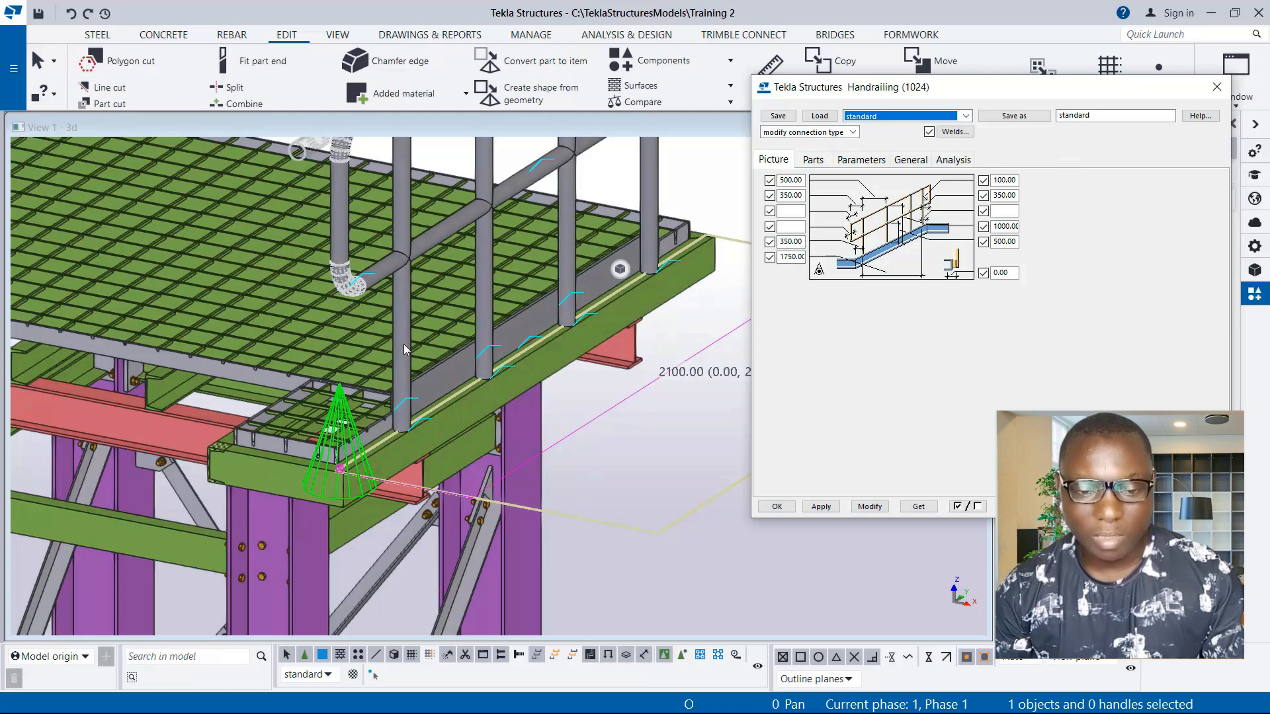
pyautogui.scroll(1, 403, 340)
pyautogui.scroll(-2, 486, 395)
pyautogui.scroll(-3, 489, 387)
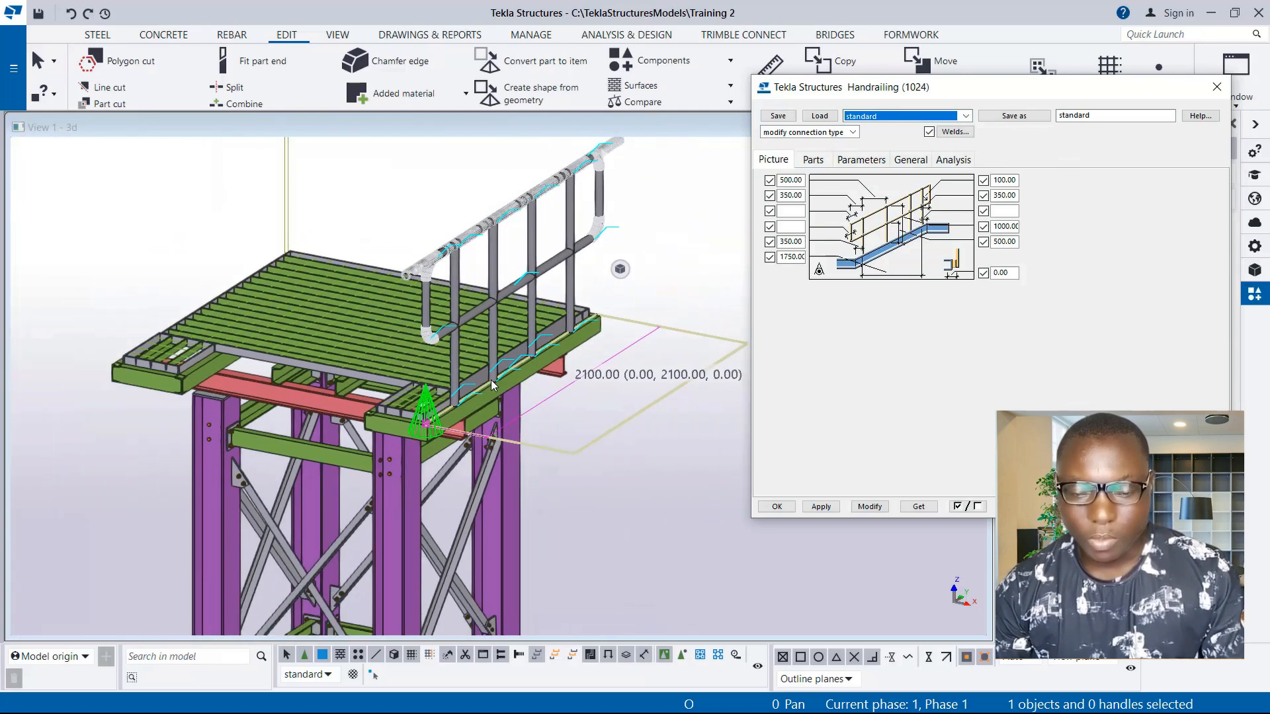
pyautogui.click(968, 117)
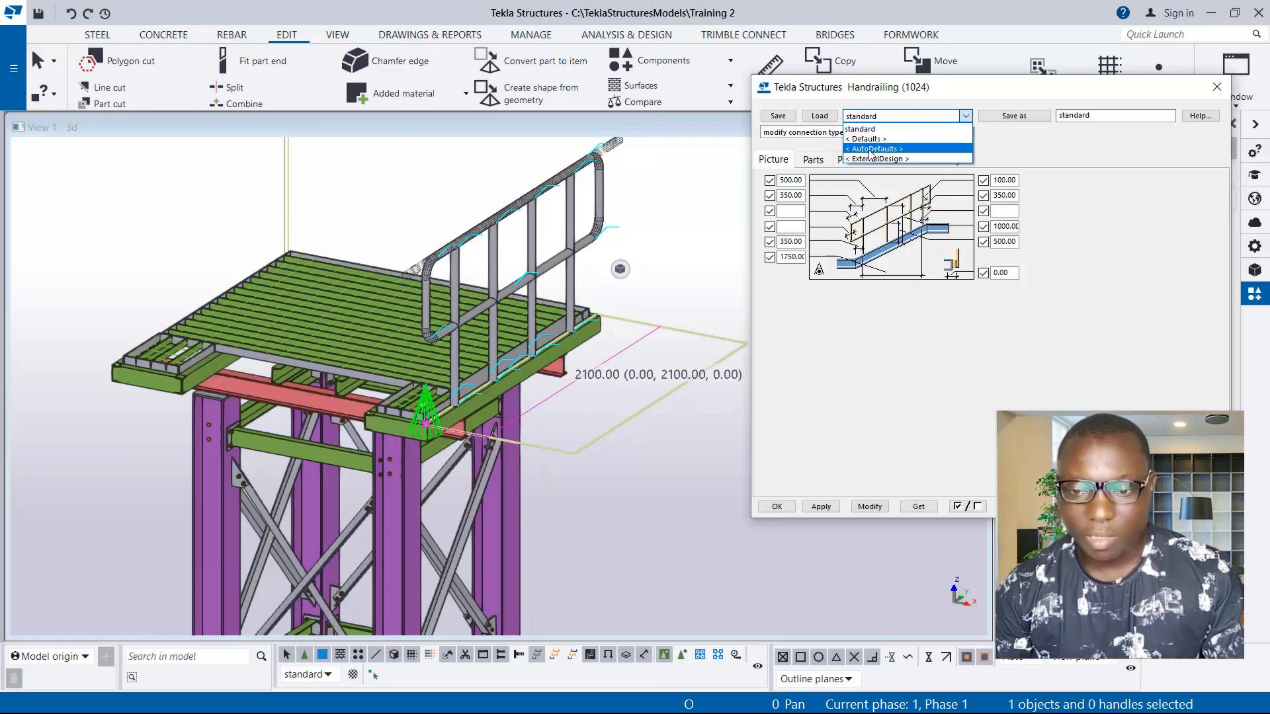
pyautogui.click(1055, 145)
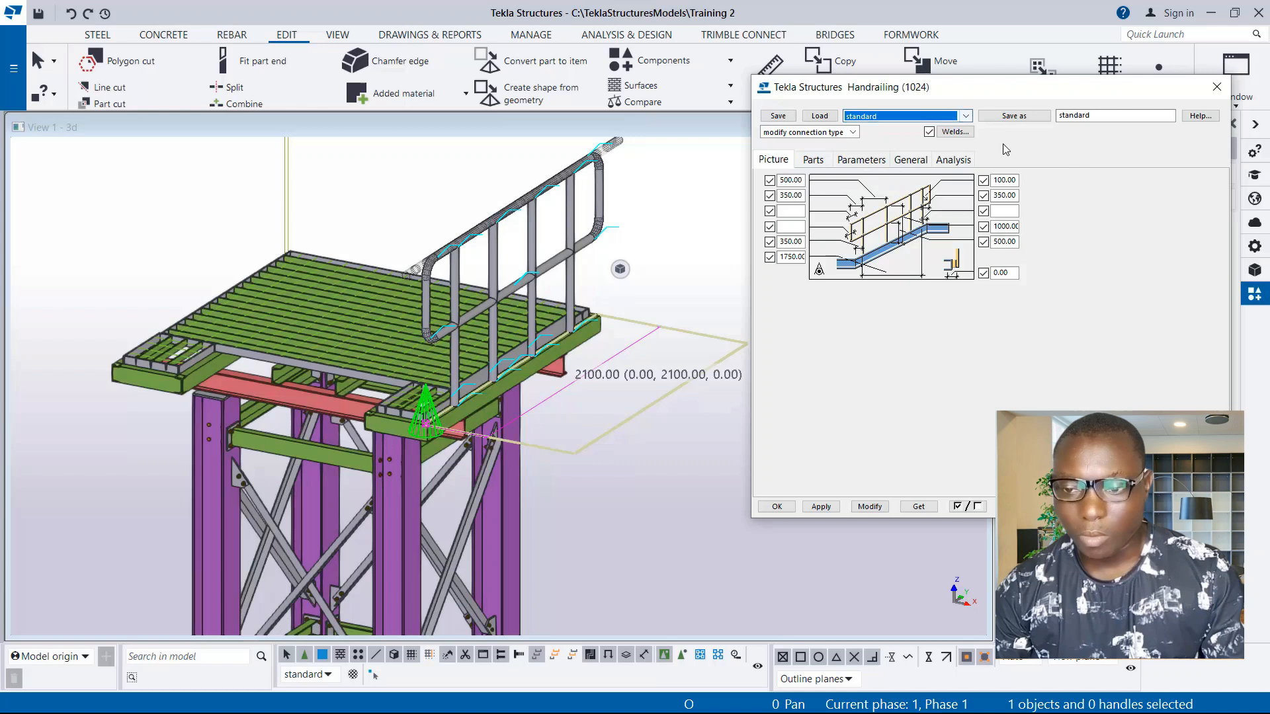
# Step: Save the handrailing settings under the name MY HANDRAIL and accept the component dialog
pyautogui.doubleClick(1085, 117)
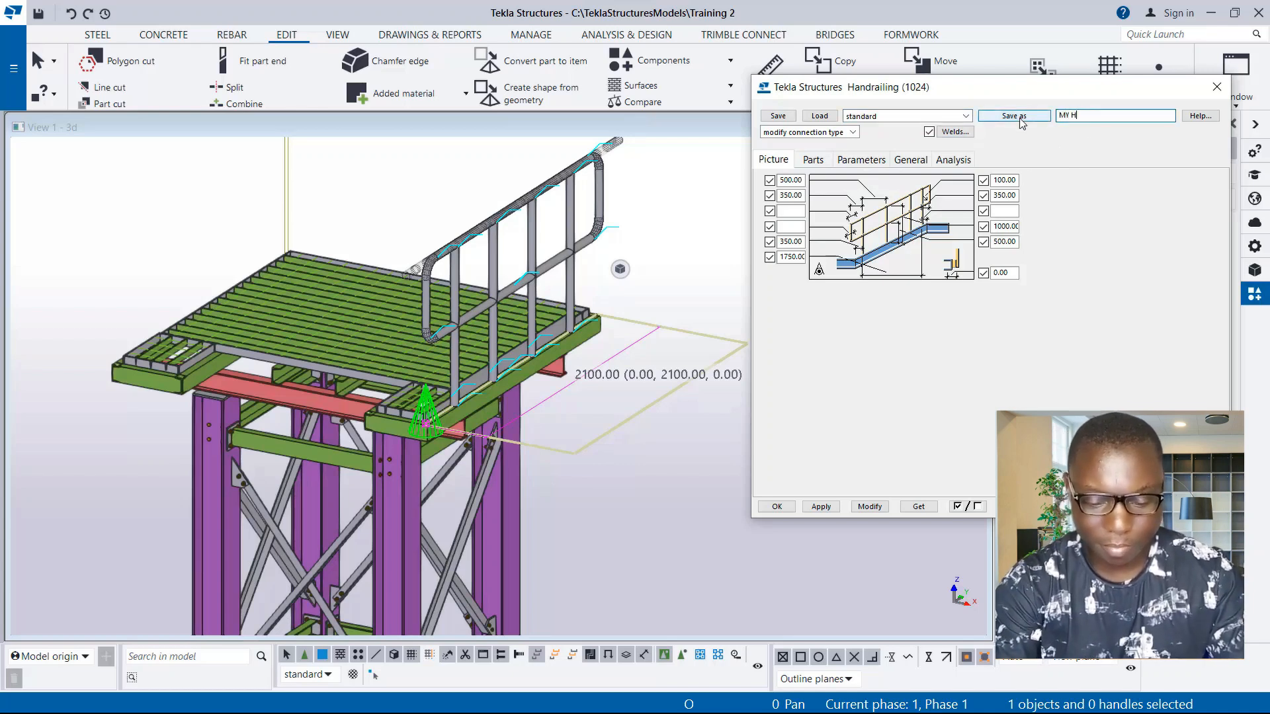
pyautogui.write('MY HANDRAIL')
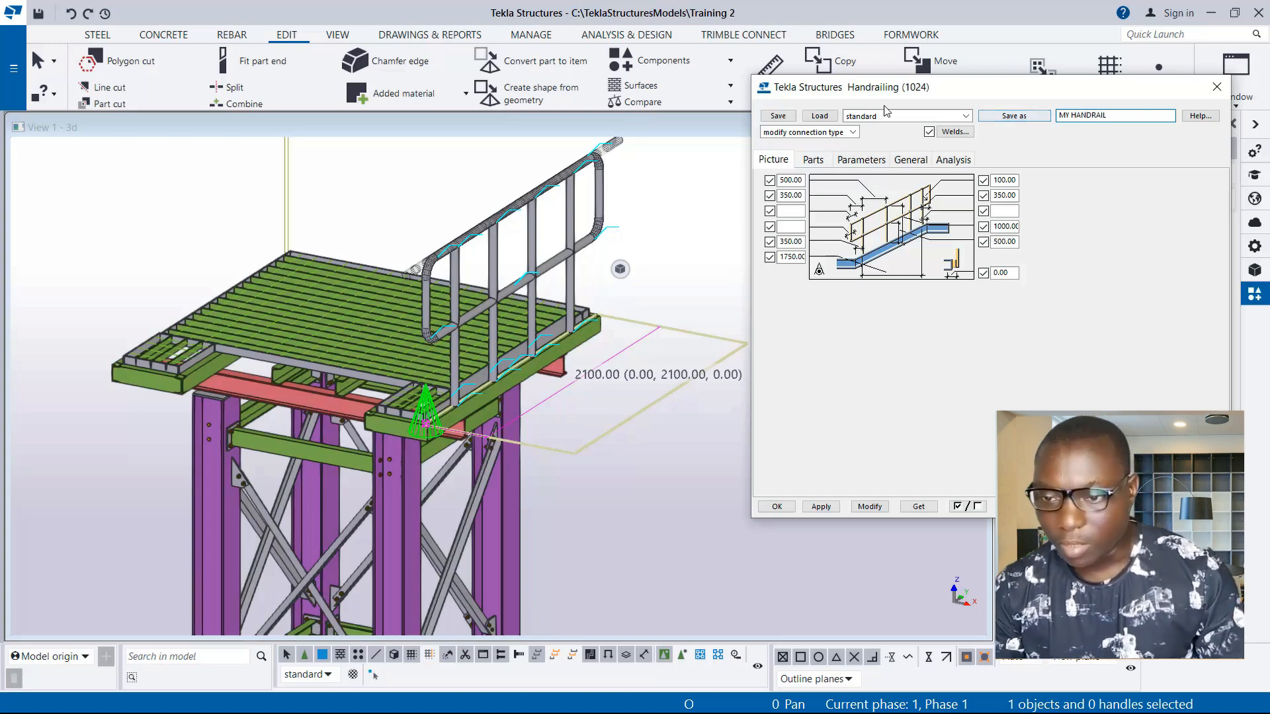
pyautogui.click(1028, 116)
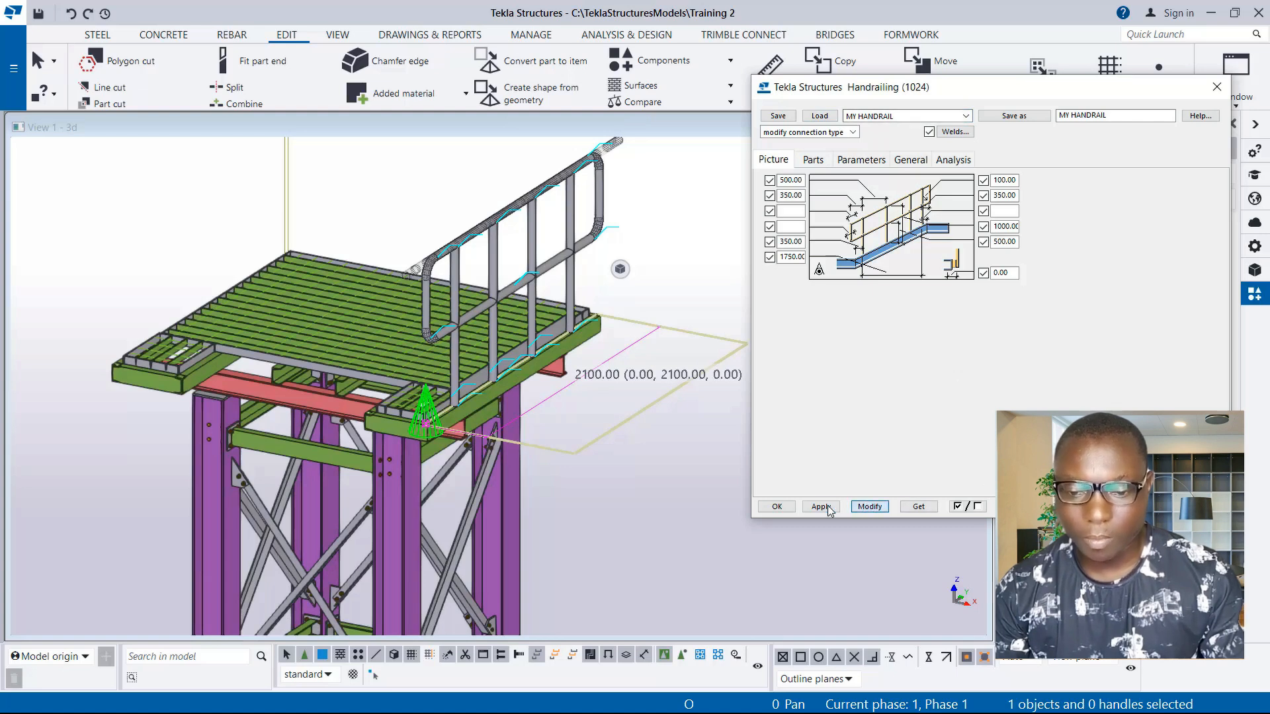
pyautogui.click(783, 507)
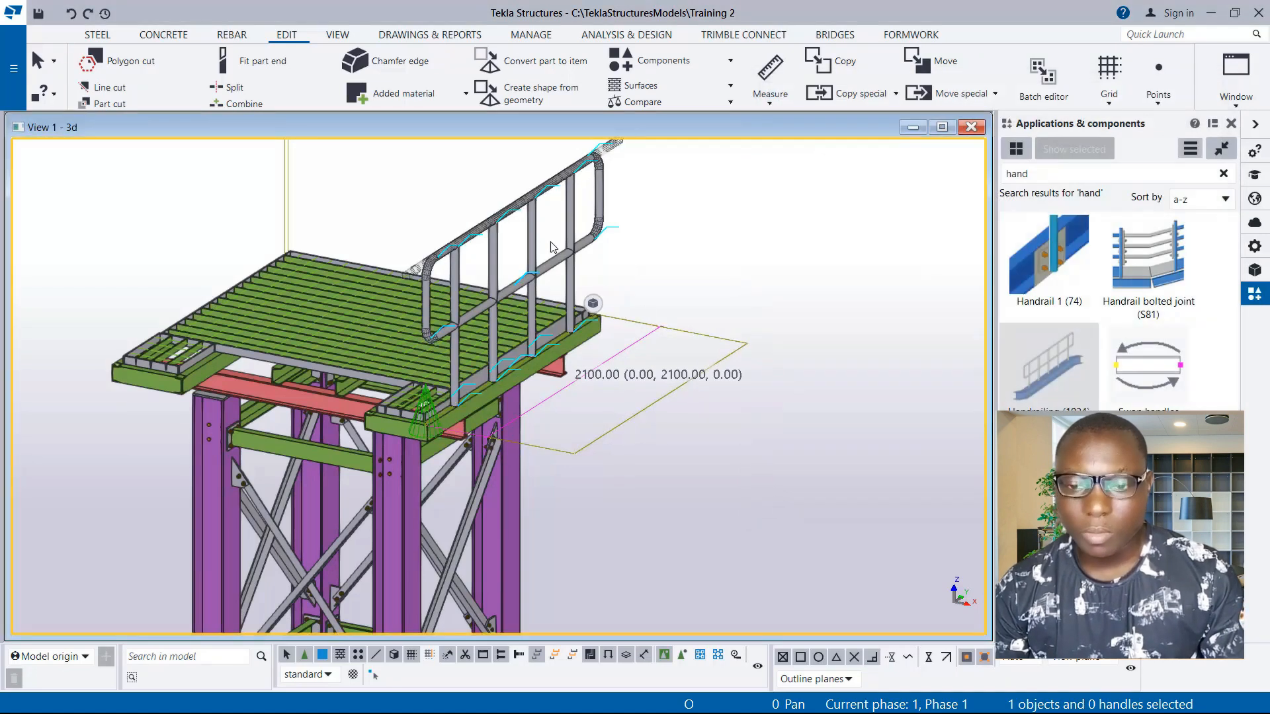
# Step: Reopen the Handrailing (1024) properties, check the saved settings for MY HANDRAIL and close the dialog
pyautogui.scroll(1, 552, 247)
pyautogui.doubleClick(1041, 356)
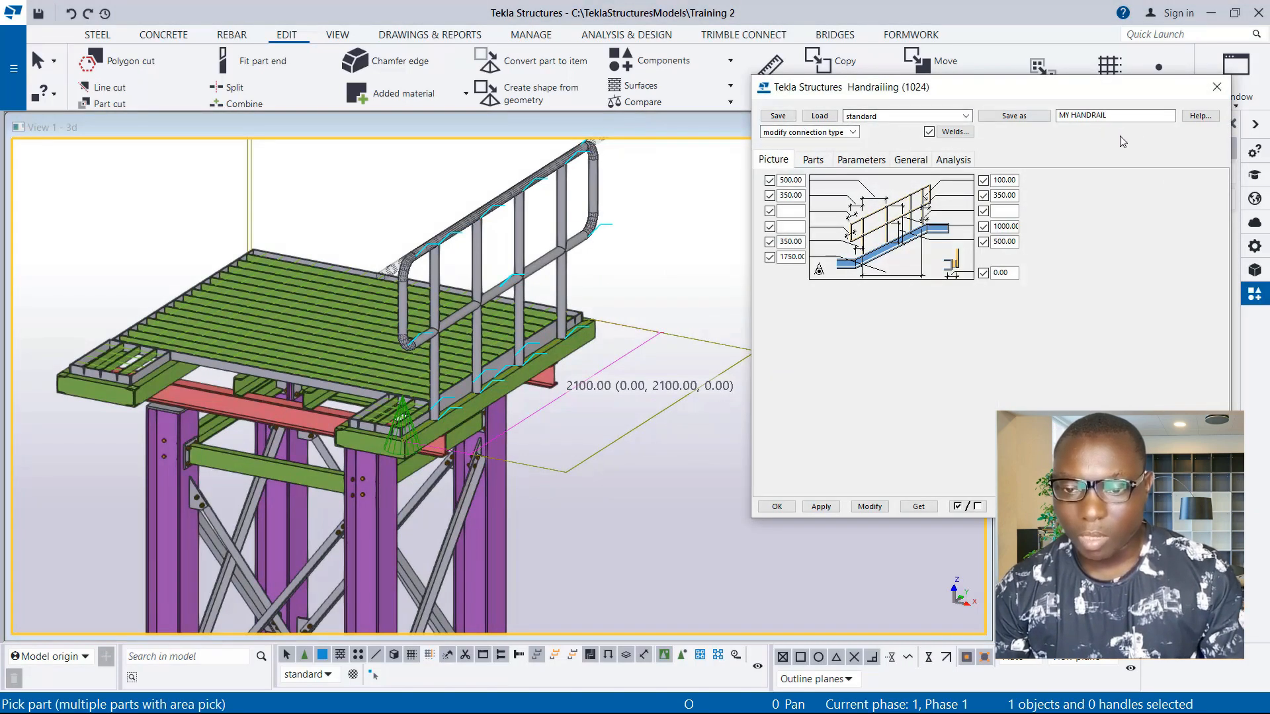
pyautogui.click(965, 116)
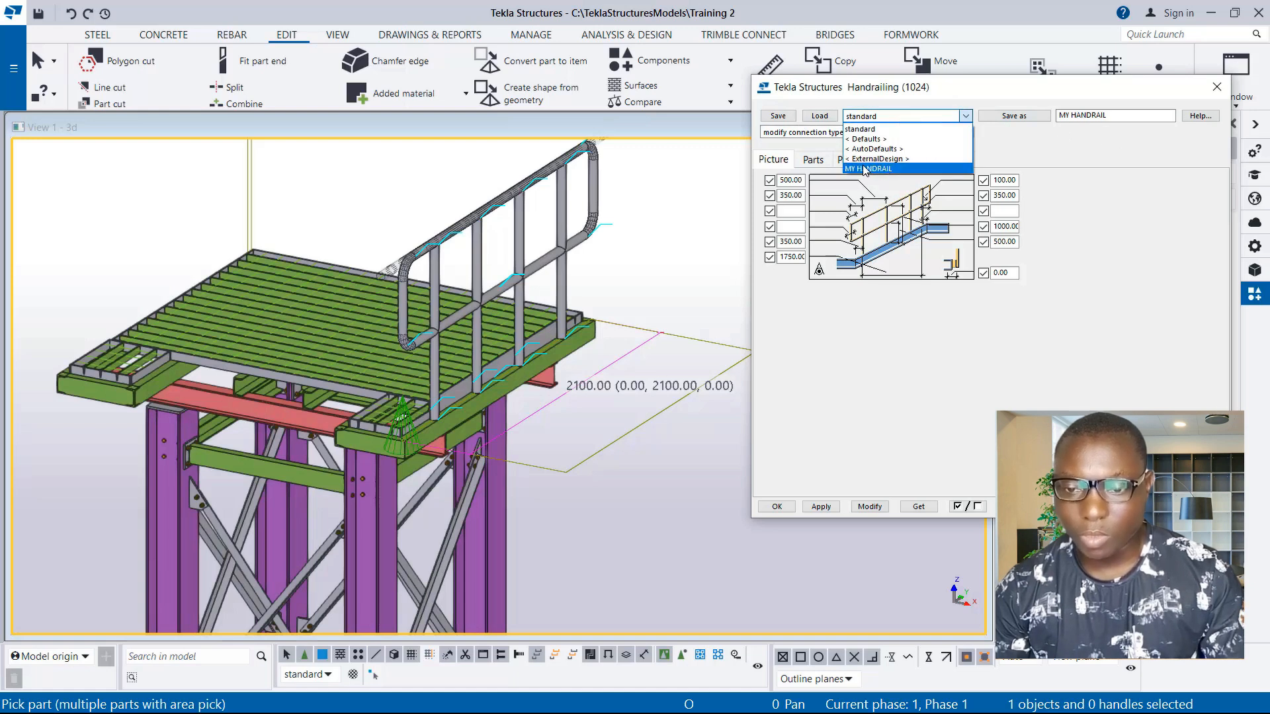
pyautogui.click(1033, 159)
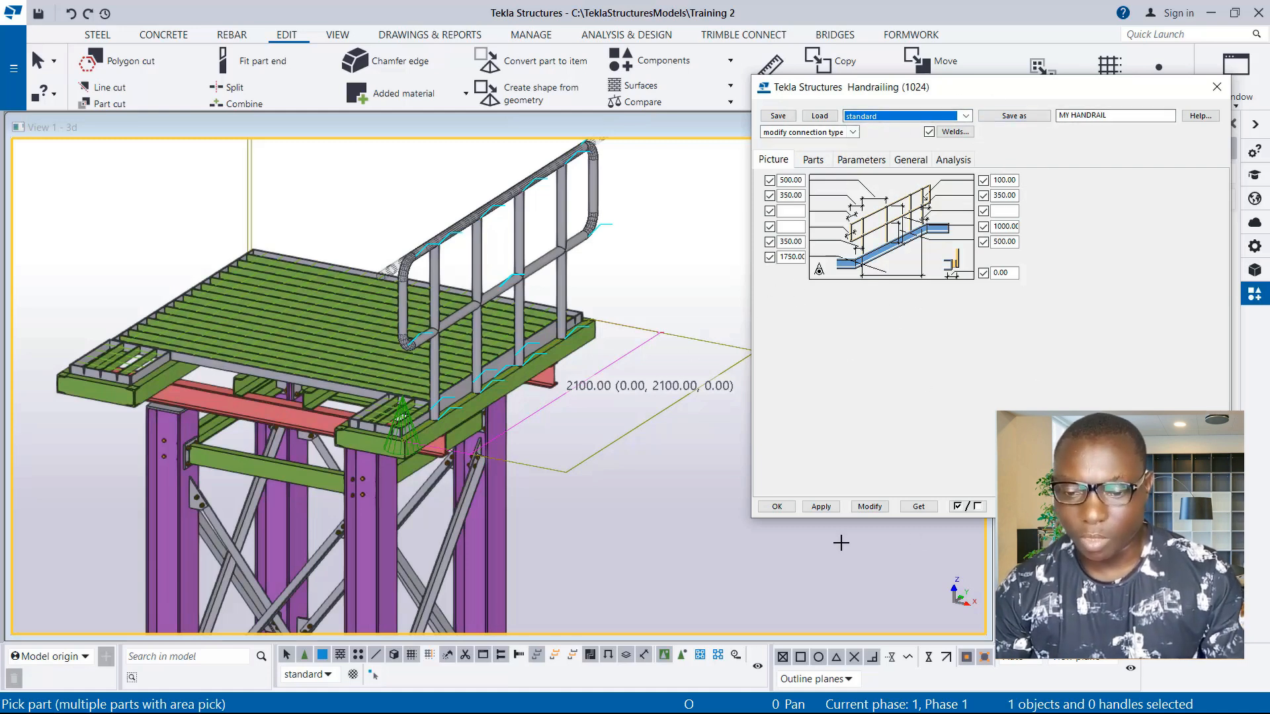
pyautogui.click(777, 507)
# Step: Interrupt the handrailing placement command and redraw the 3D view to clear the temporary graphics
pyautogui.scroll(3, 595, 346)
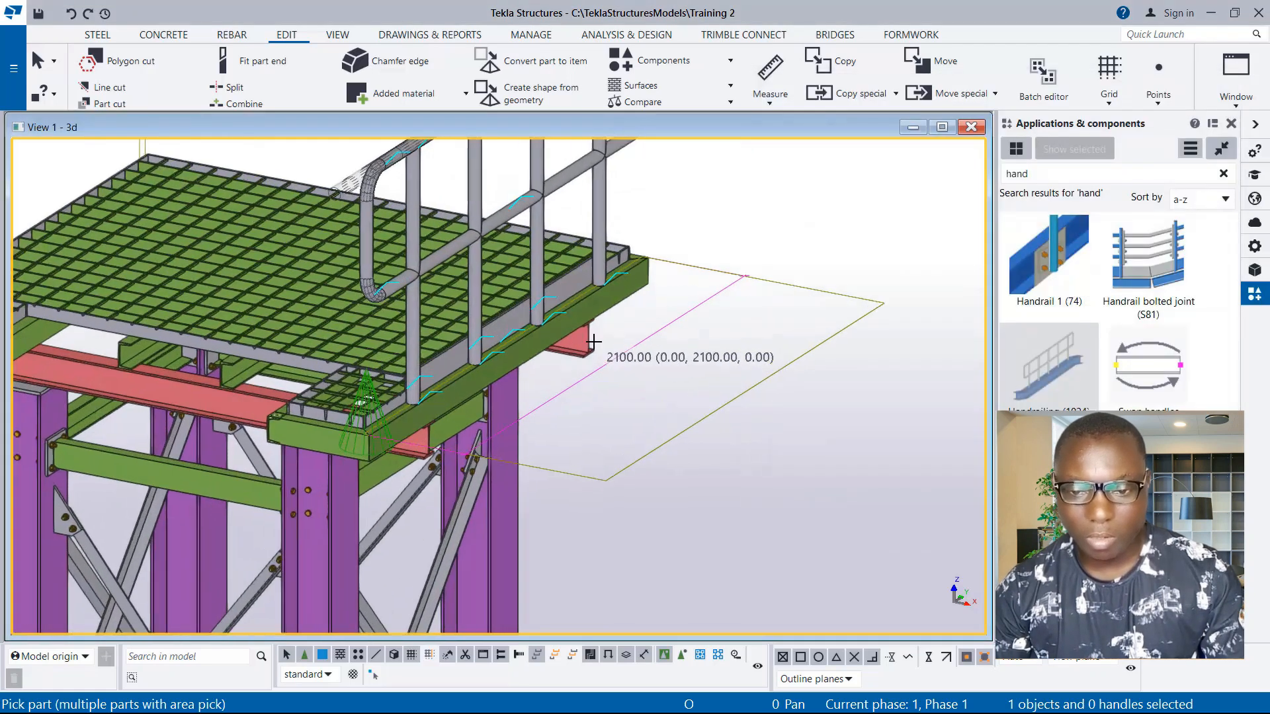
pyautogui.rightClick(817, 218)
pyautogui.click(826, 229)
pyautogui.scroll(2, 725, 387)
pyautogui.rightClick(764, 191)
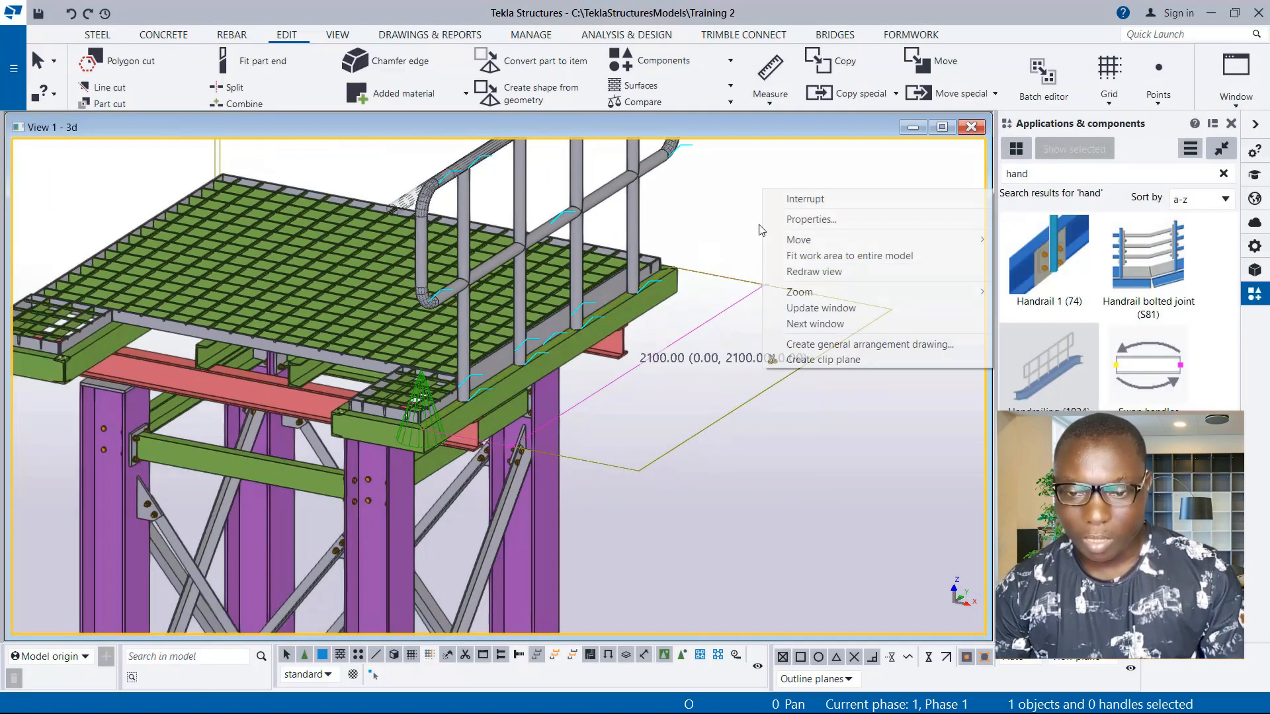
pyautogui.click(814, 271)
pyautogui.scroll(-4, 661, 429)
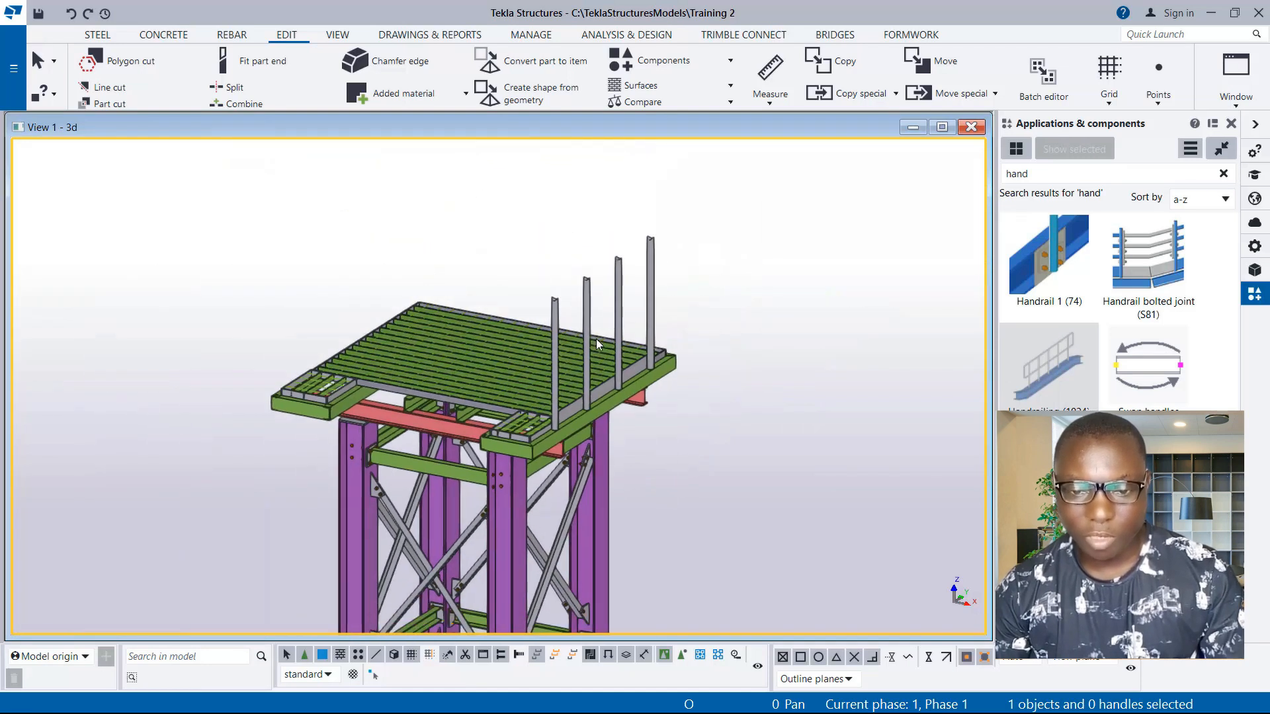
pyautogui.scroll(5, 585, 296)
pyautogui.scroll(3, 597, 329)
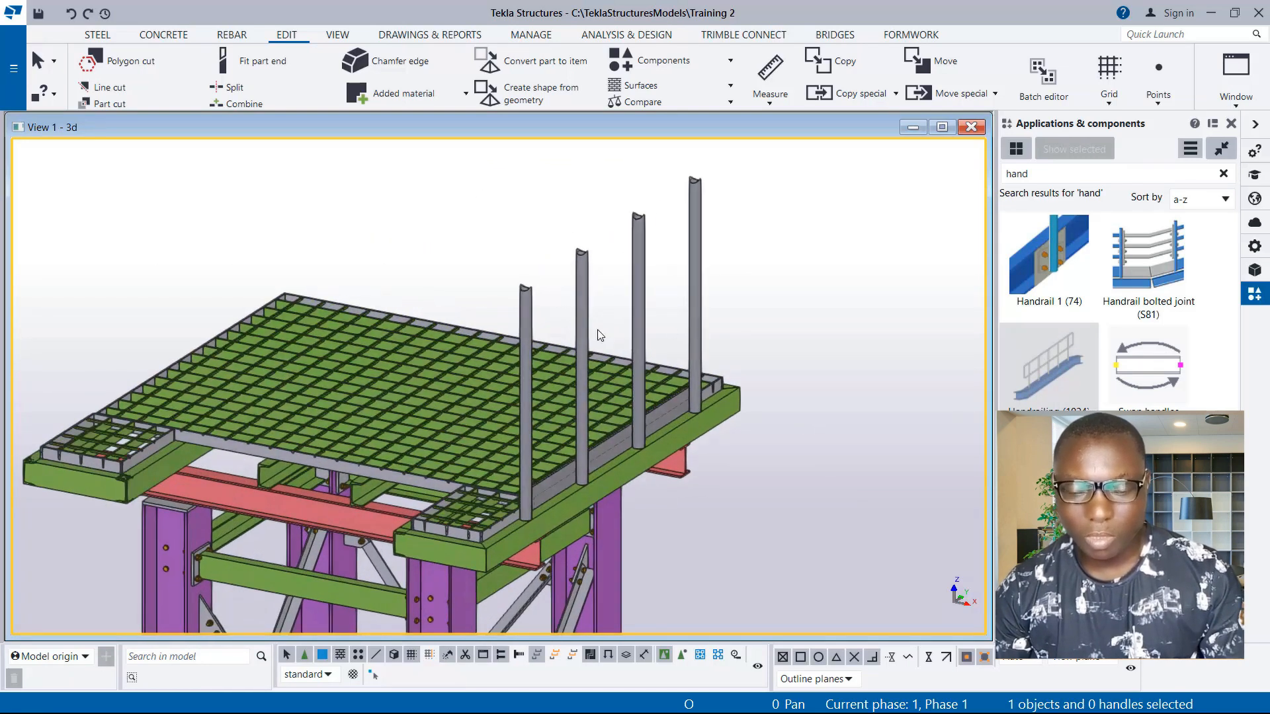
pyautogui.scroll(-3, 577, 240)
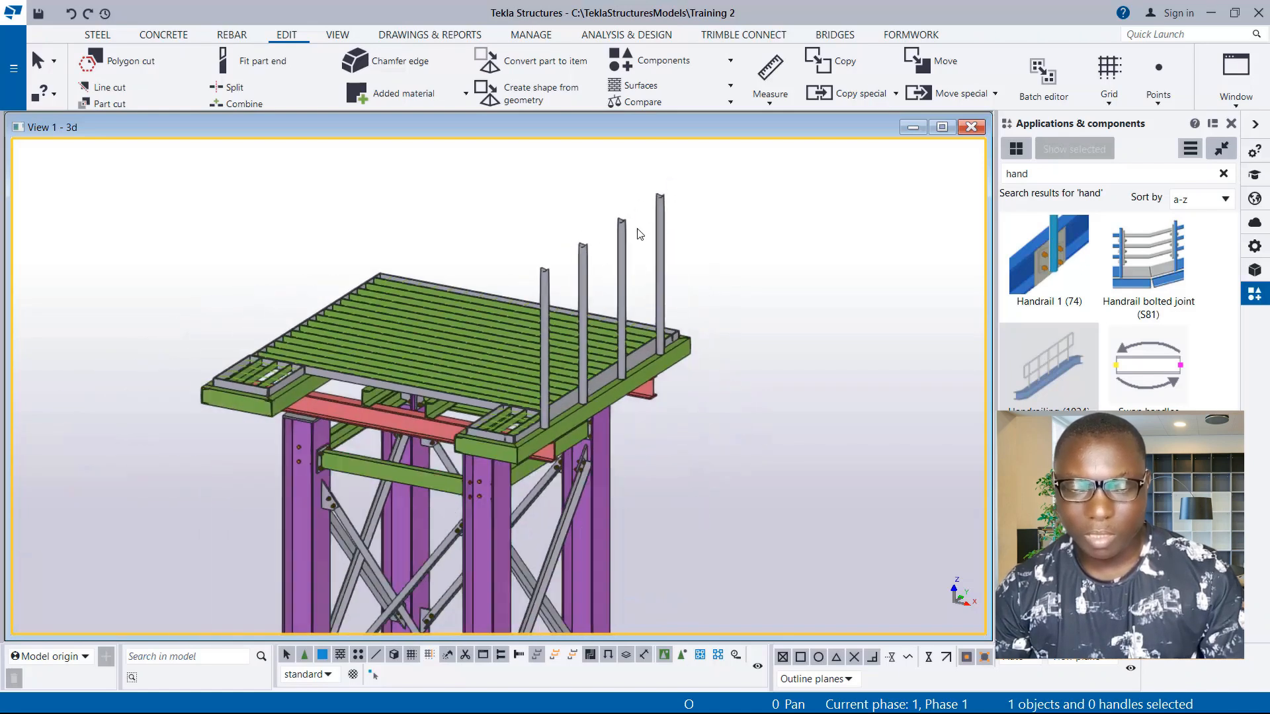
pyautogui.scroll(-4, 595, 240)
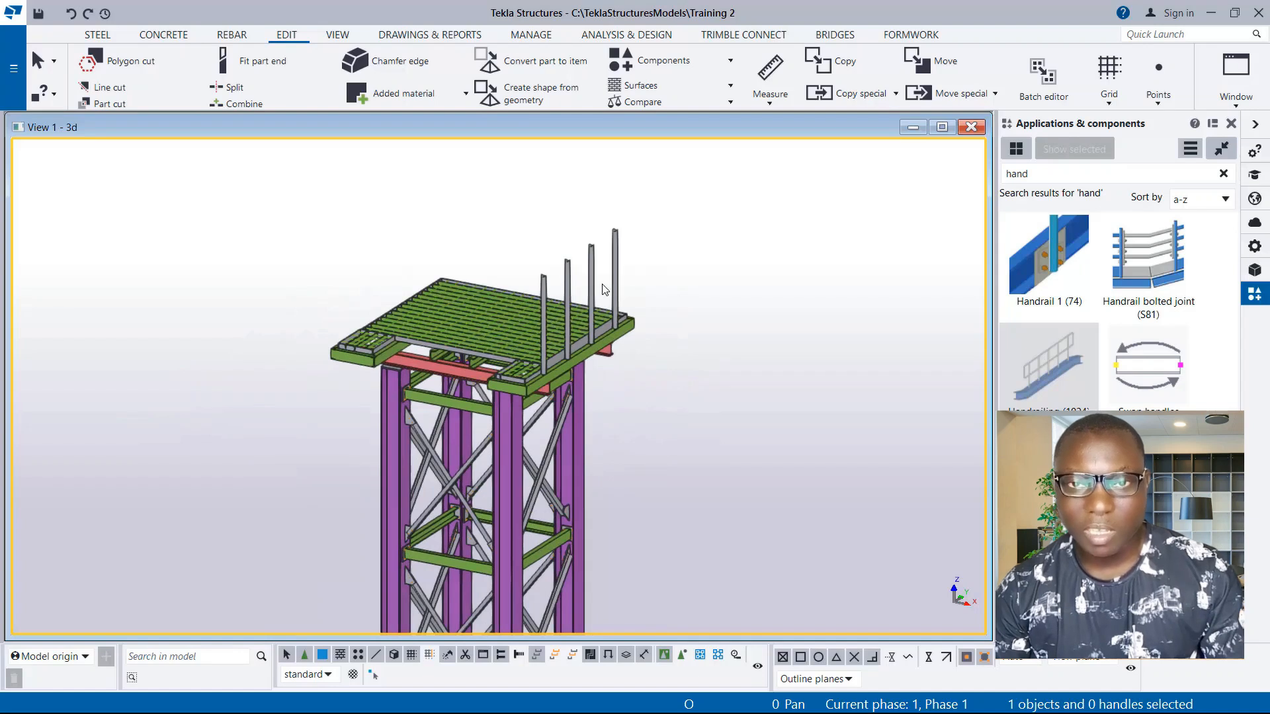
pyautogui.scroll(1, 599, 303)
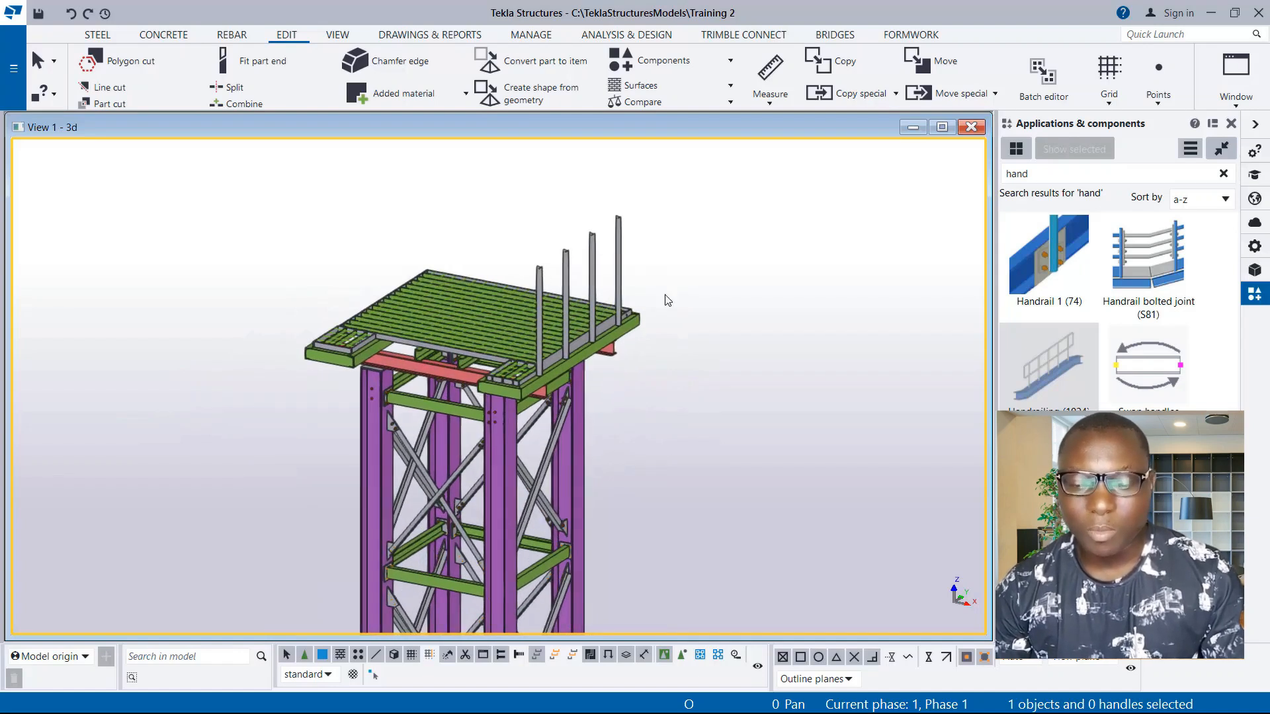
# Step: Review the 3D view's properties, including its view depth, and accept the dialog
pyautogui.doubleClick(734, 264)
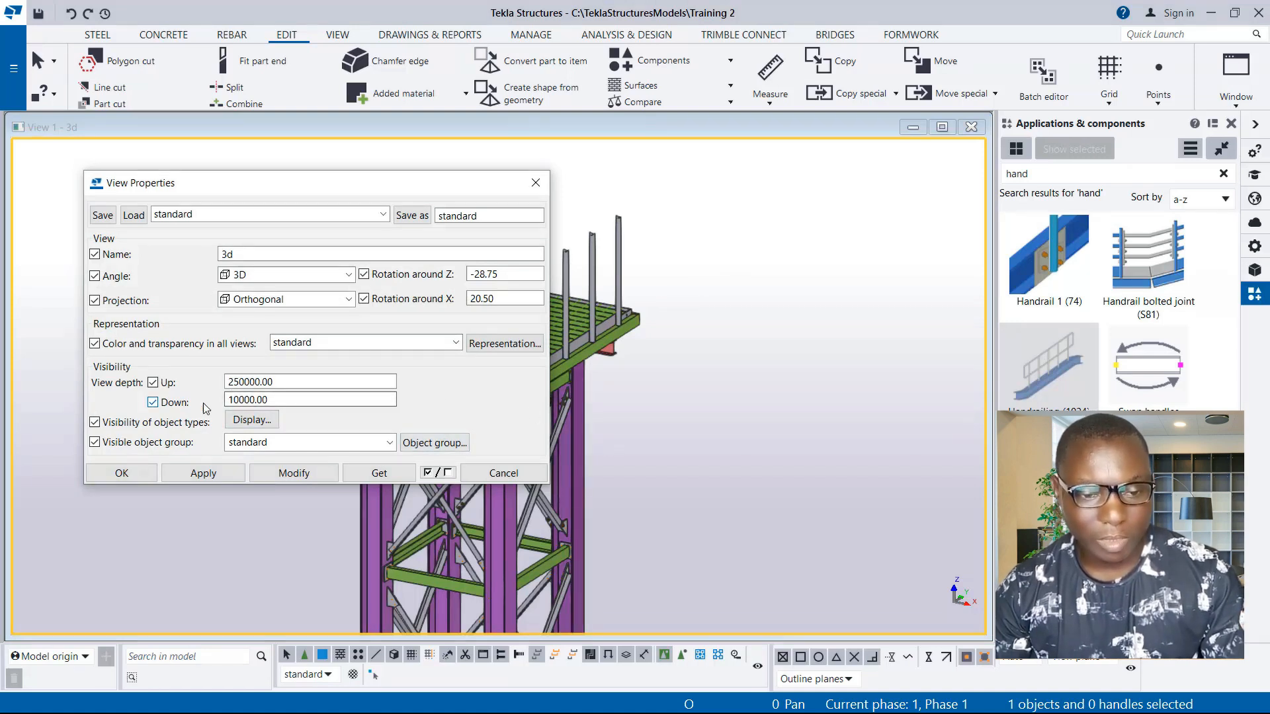
pyautogui.moveTo(402, 193); pyautogui.dragTo(637, 200)
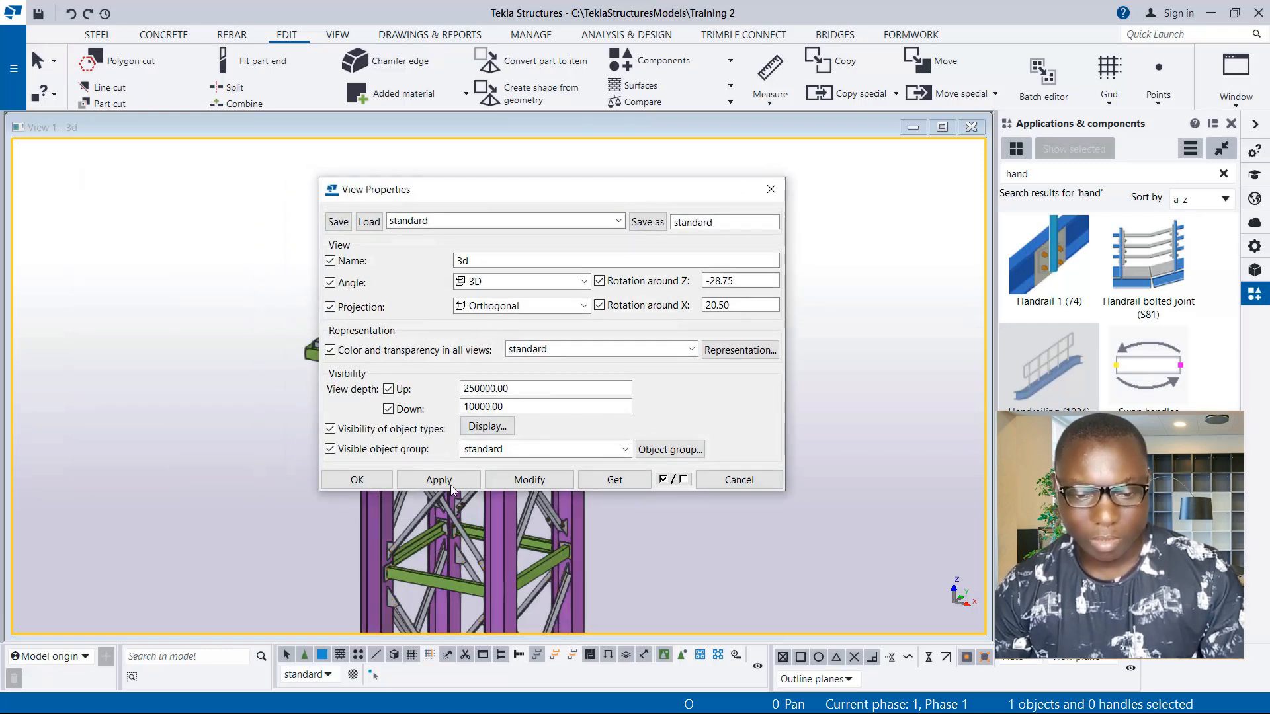
pyautogui.click(379, 480)
# Step: Select the entire tower with its foundations and fit the work area to the selected parts in the selected view
pyautogui.scroll(-5, 618, 276)
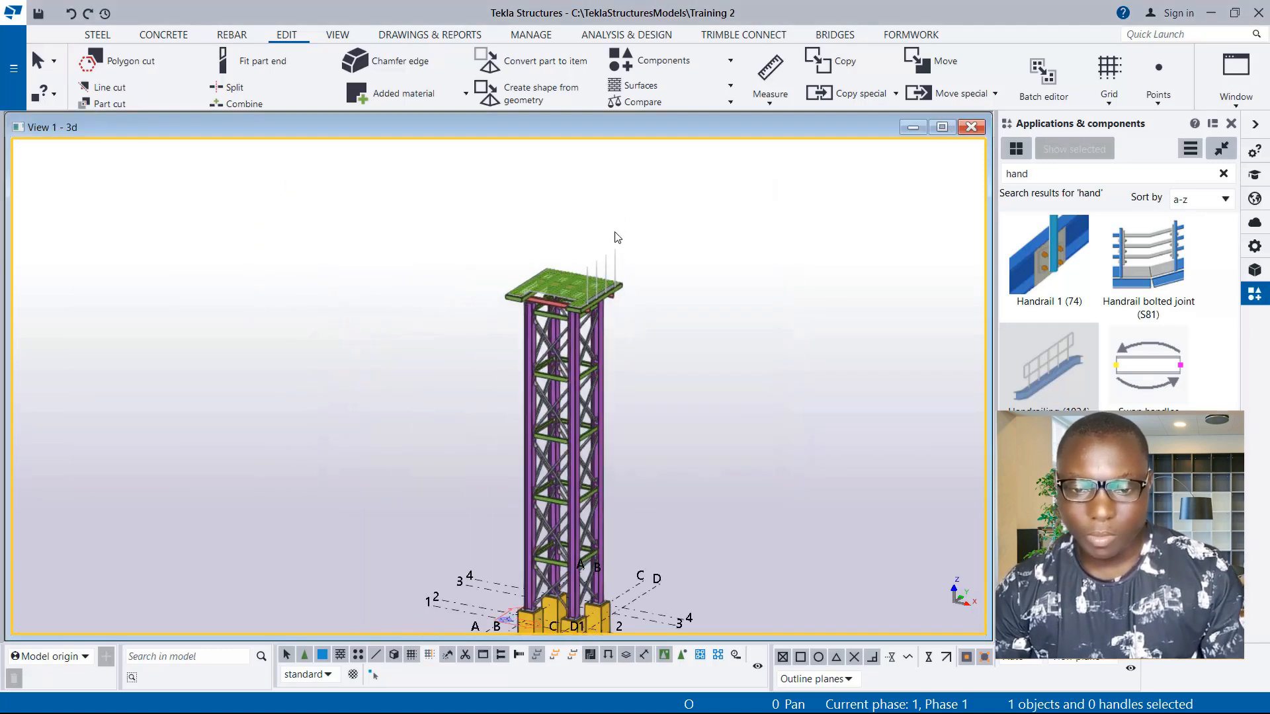
pyautogui.moveTo(745, 201); pyautogui.dragTo(342, 627)
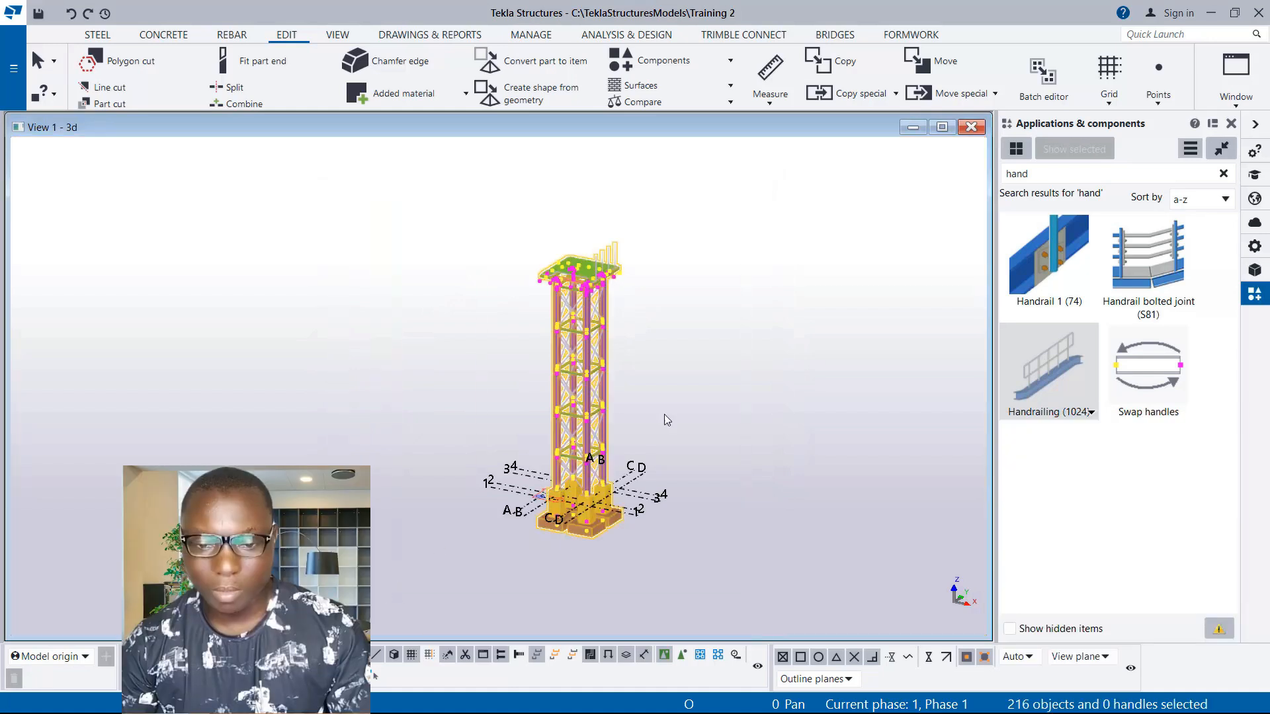
pyautogui.scroll(1, 664, 414)
pyautogui.rightClick(746, 220)
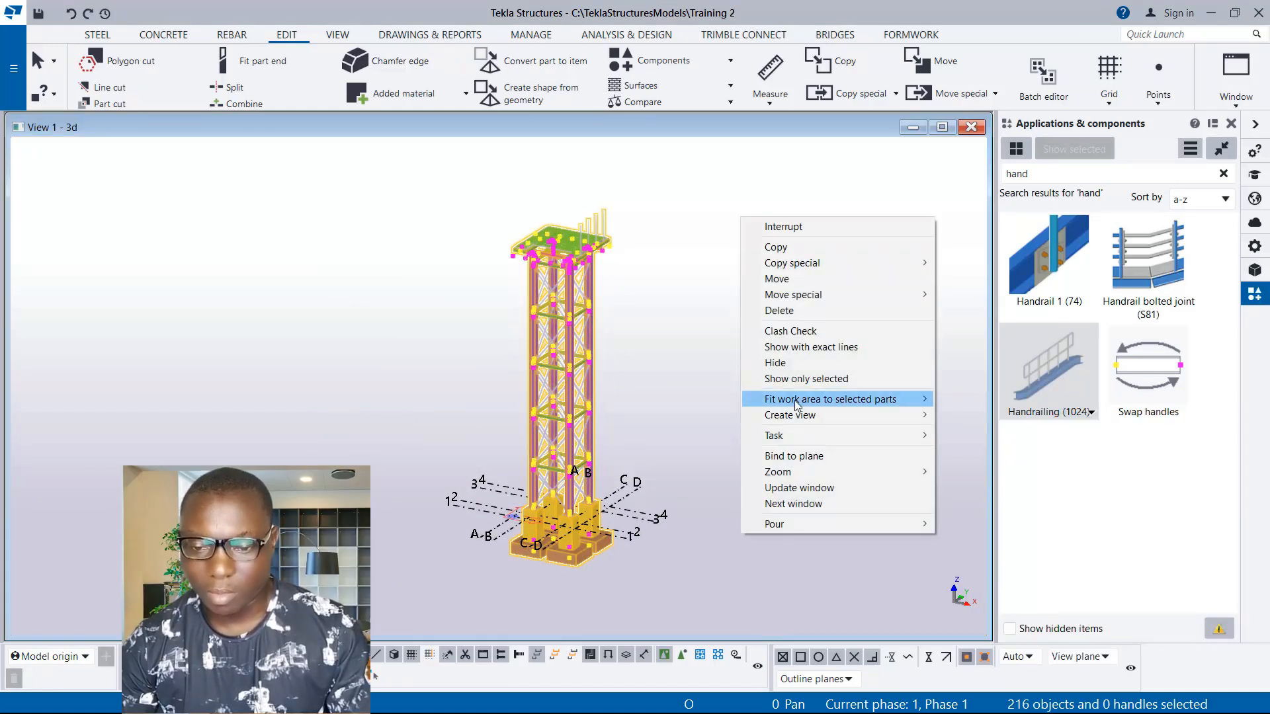
pyautogui.moveTo(797, 402)
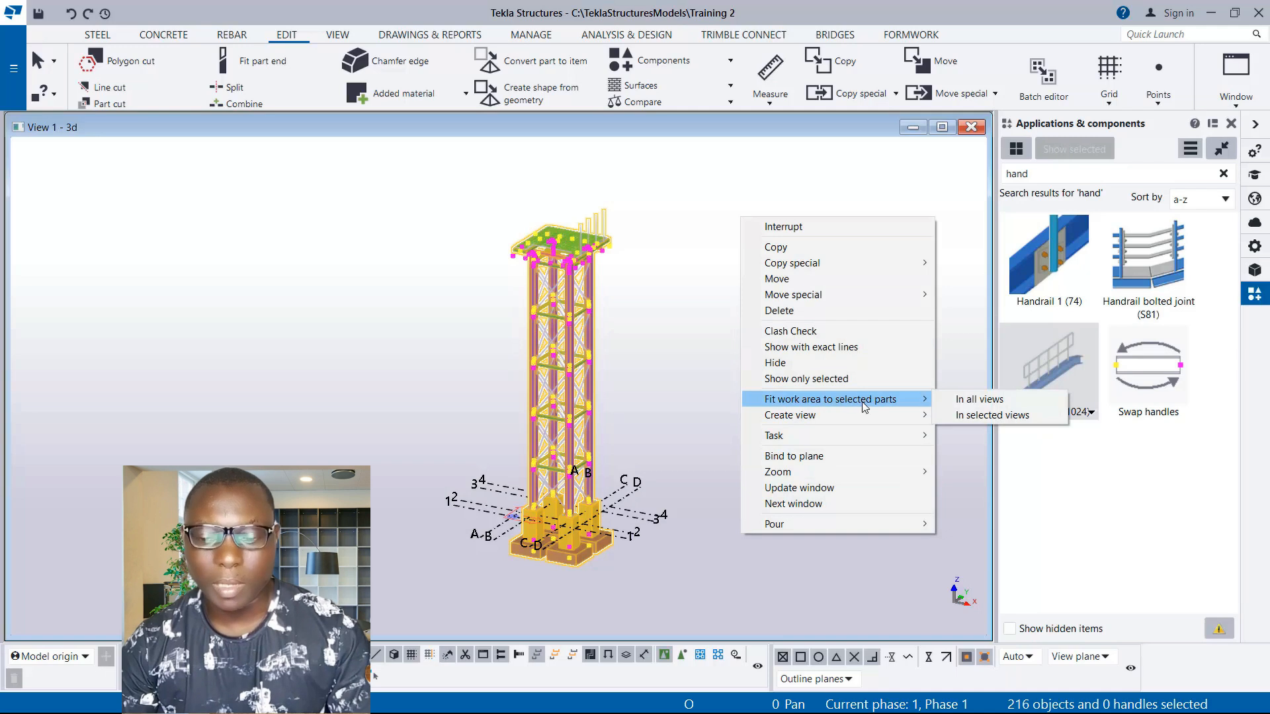
pyautogui.click(1010, 418)
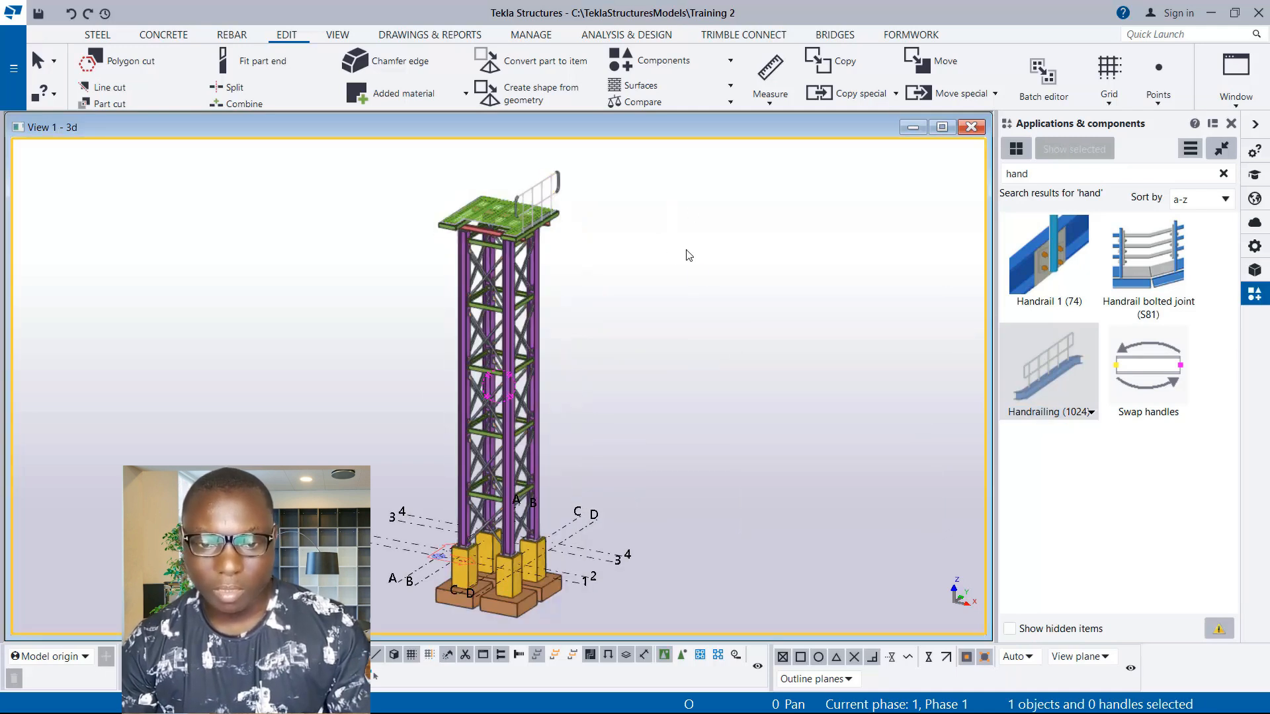
# Step: Examine the handrail on the platform edge both up close and within the whole tower
pyautogui.scroll(10, 685, 255)
pyautogui.scroll(3, 554, 196)
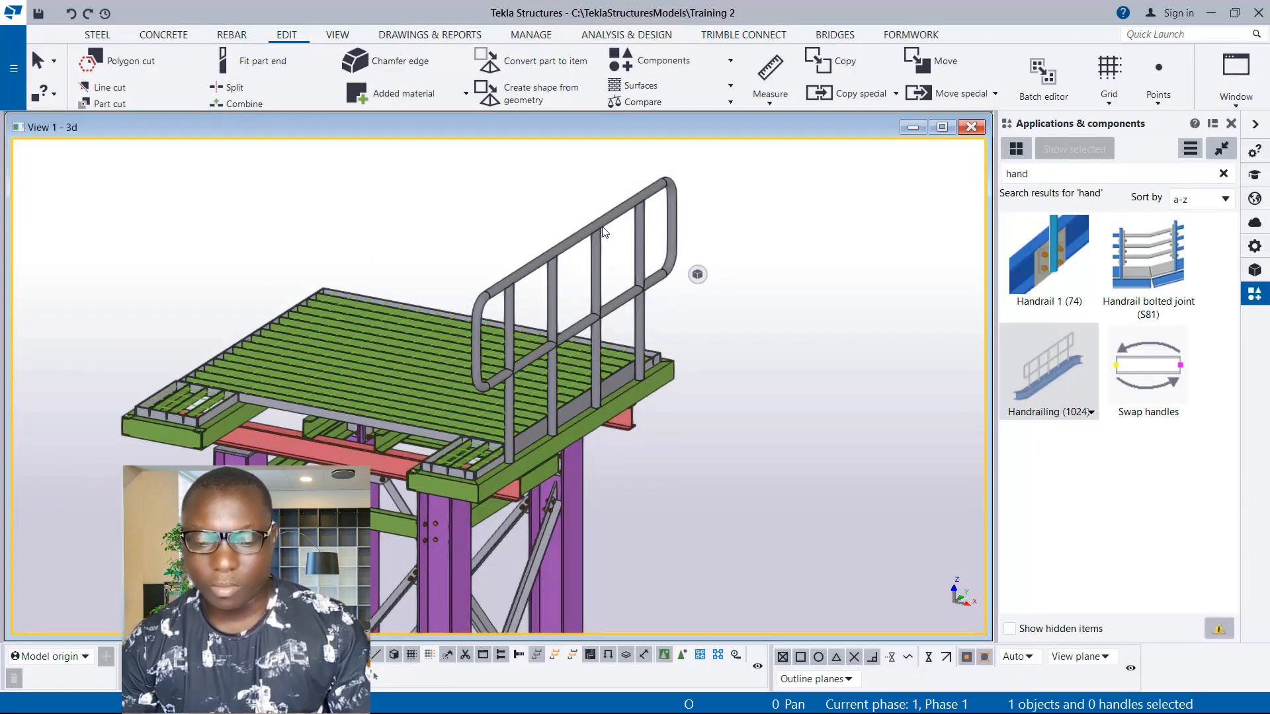
pyautogui.scroll(-3, 659, 244)
pyautogui.scroll(-5, 659, 244)
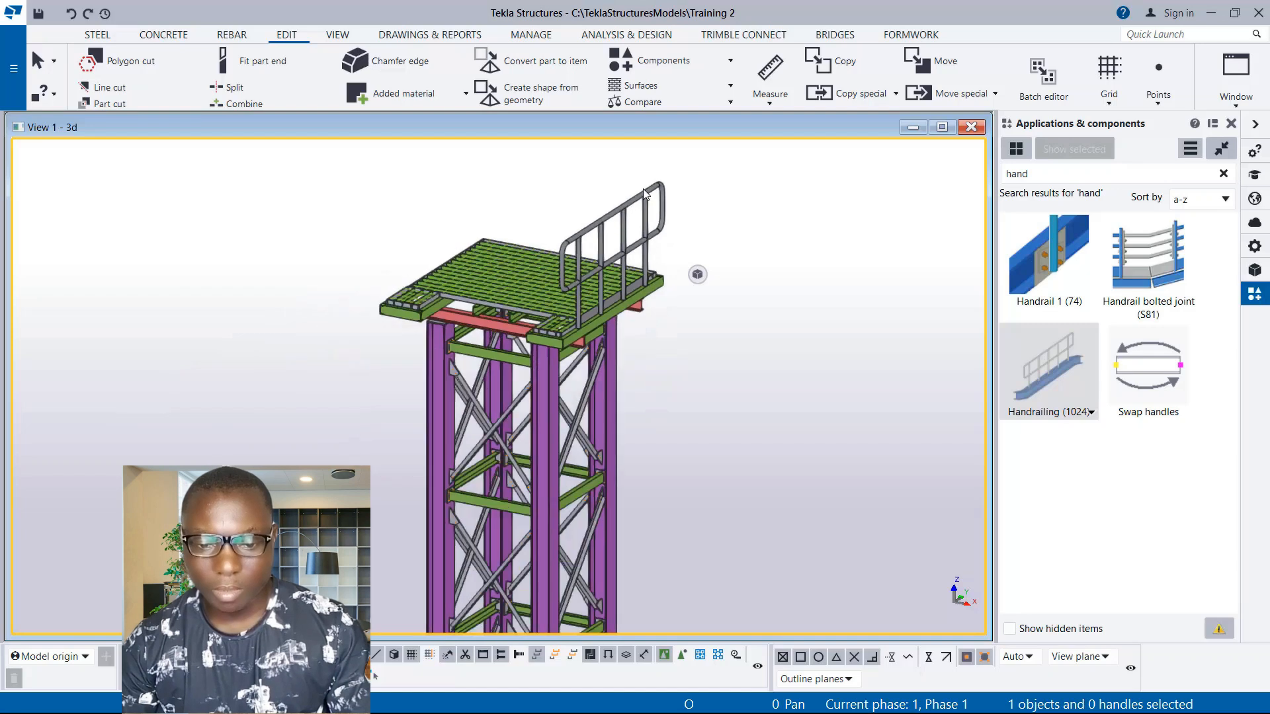
pyautogui.scroll(-1, 564, 294)
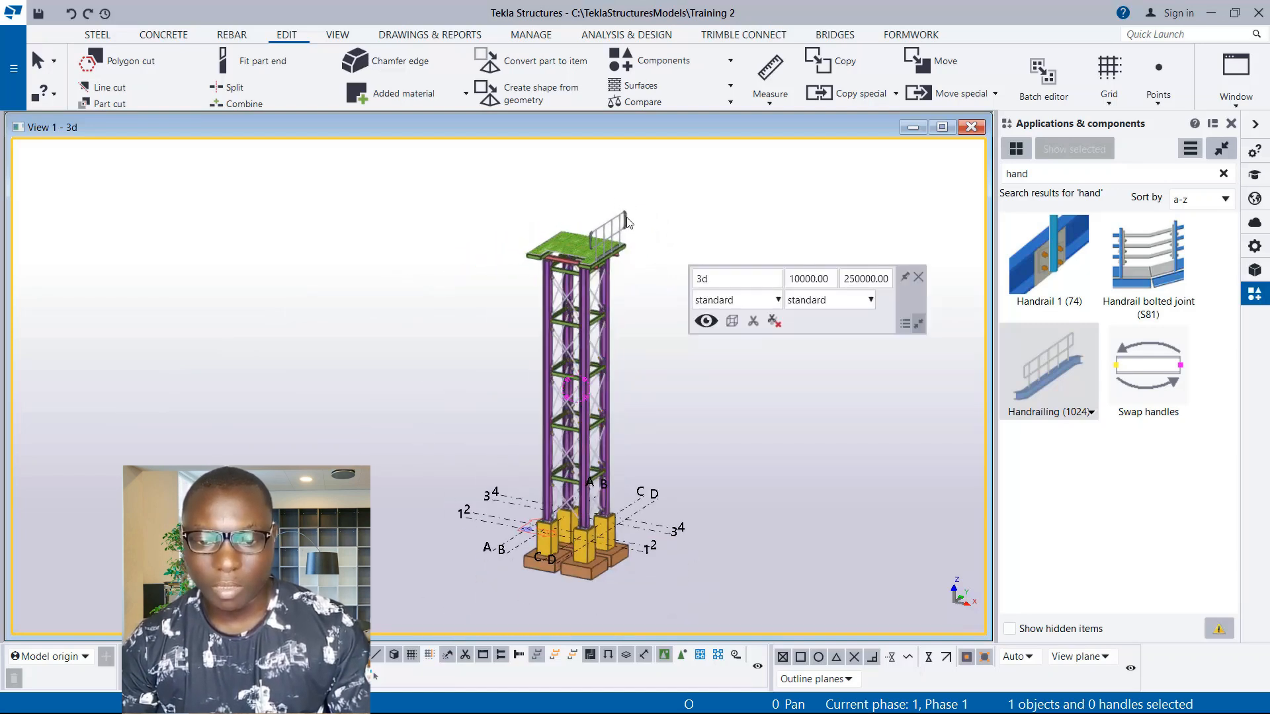
pyautogui.scroll(4, 637, 237)
pyautogui.scroll(1, 622, 227)
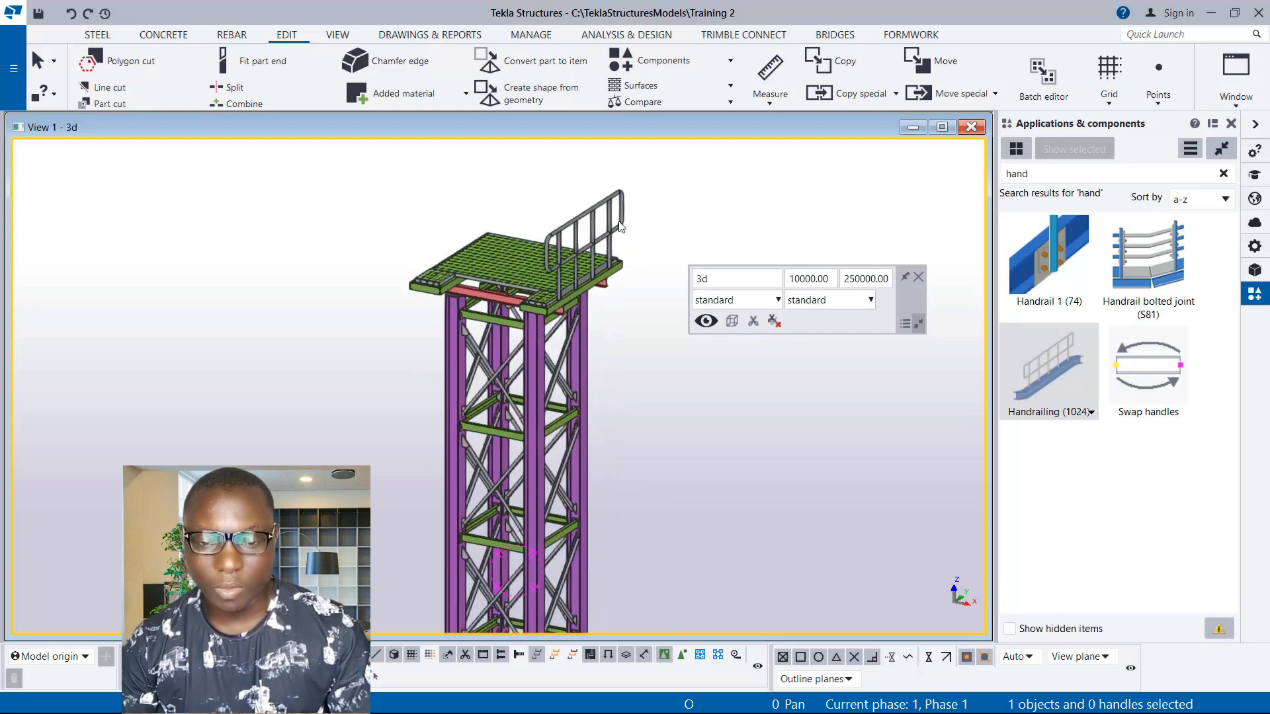
pyautogui.scroll(3, 621, 227)
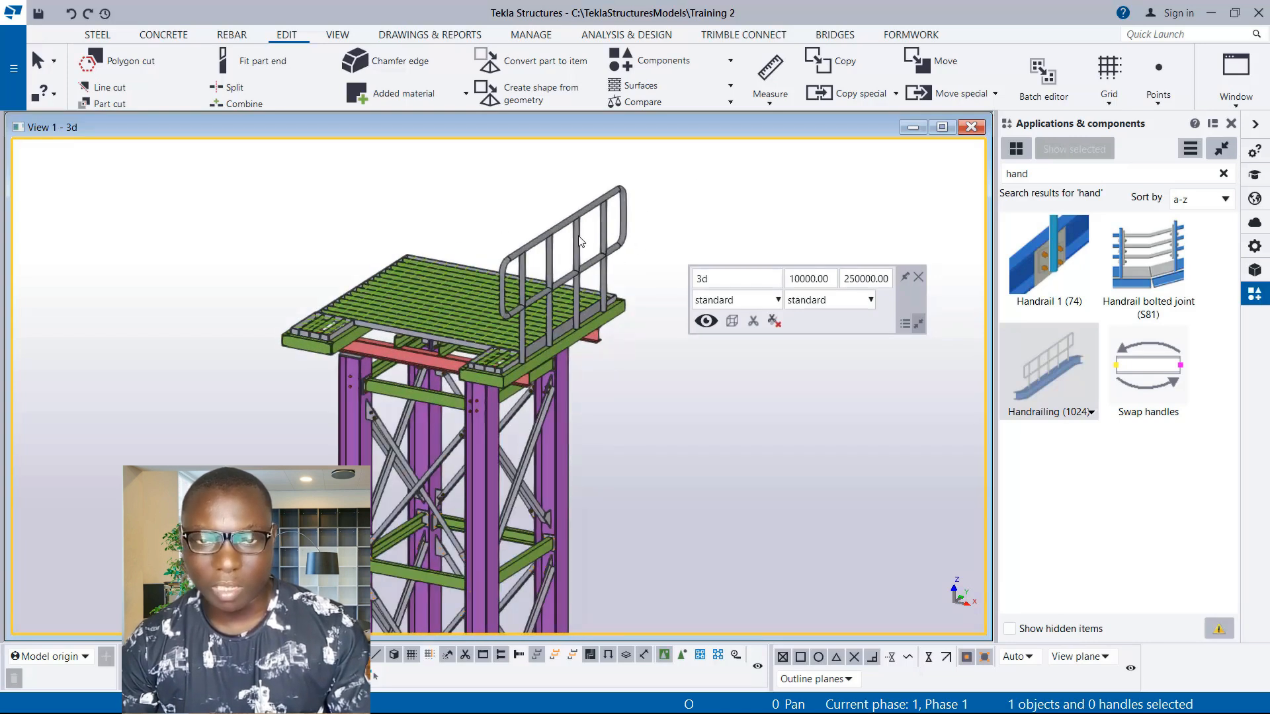
pyautogui.scroll(1, 582, 238)
pyautogui.scroll(4, 584, 236)
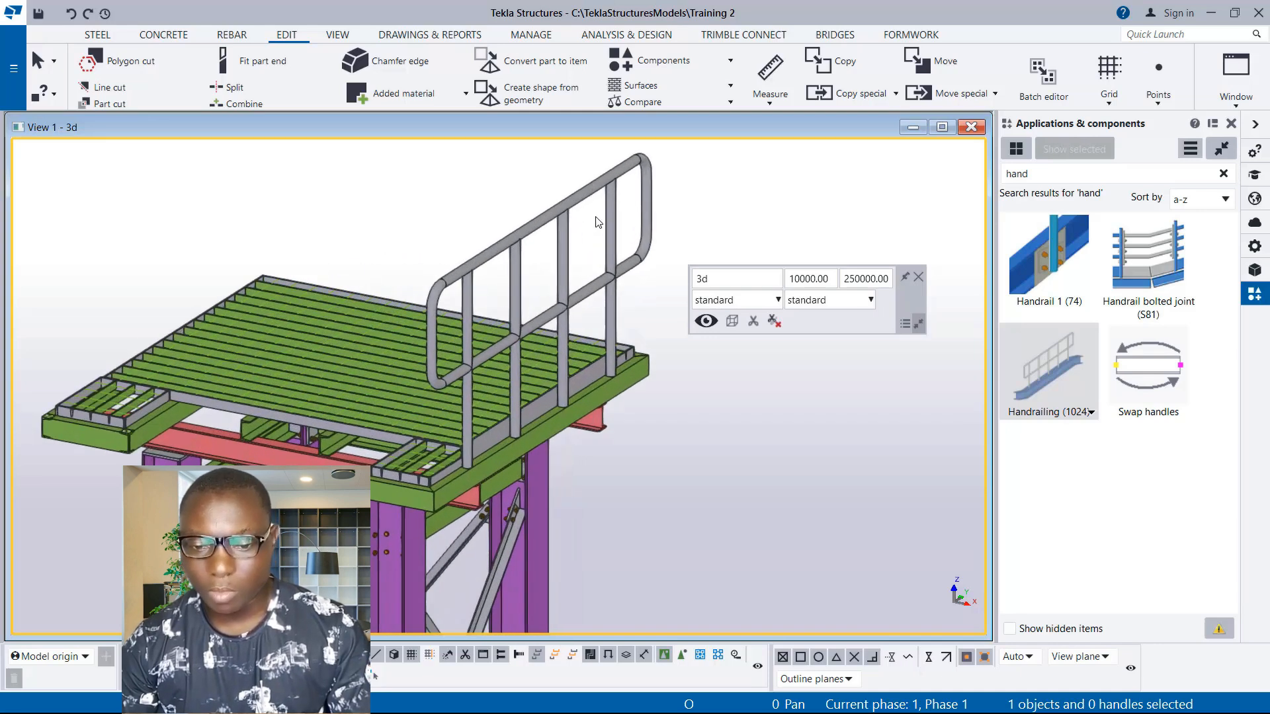
# Step: Search the component catalog for STAN and open the properties of Stanchion double plate (87)
pyautogui.moveTo(1033, 175); pyautogui.dragTo(982, 182)
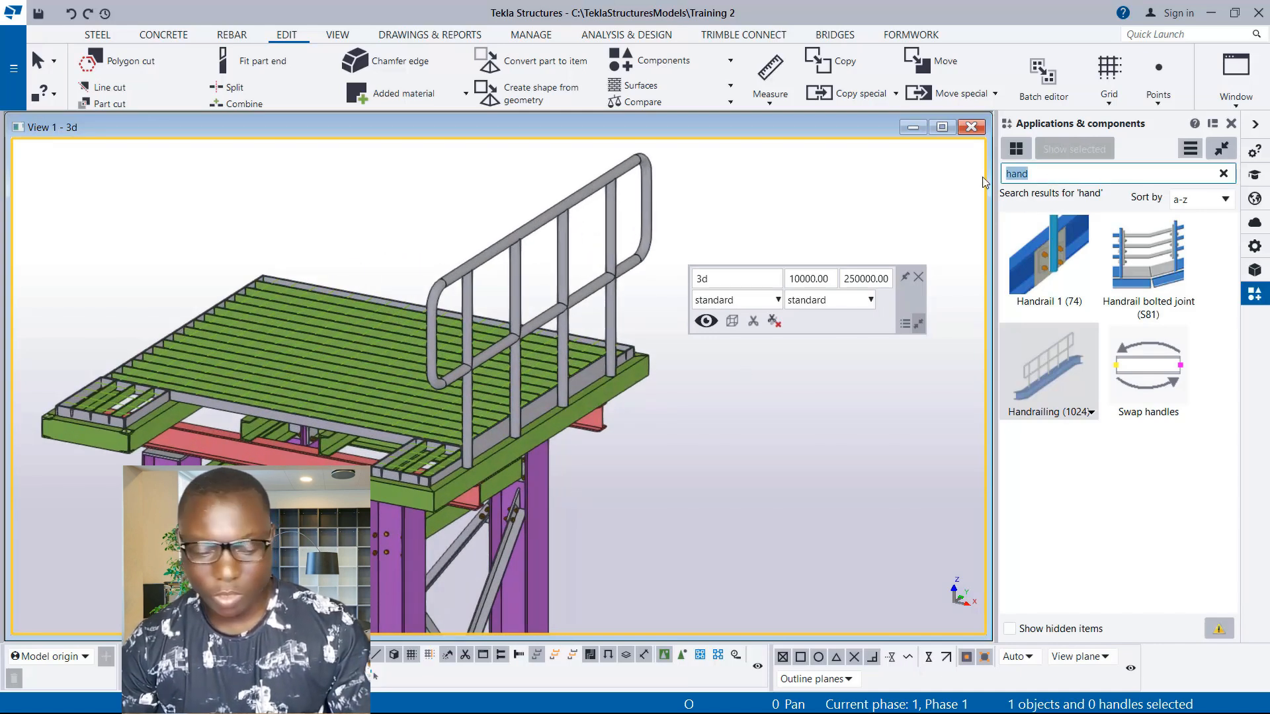
pyautogui.write('STAN')
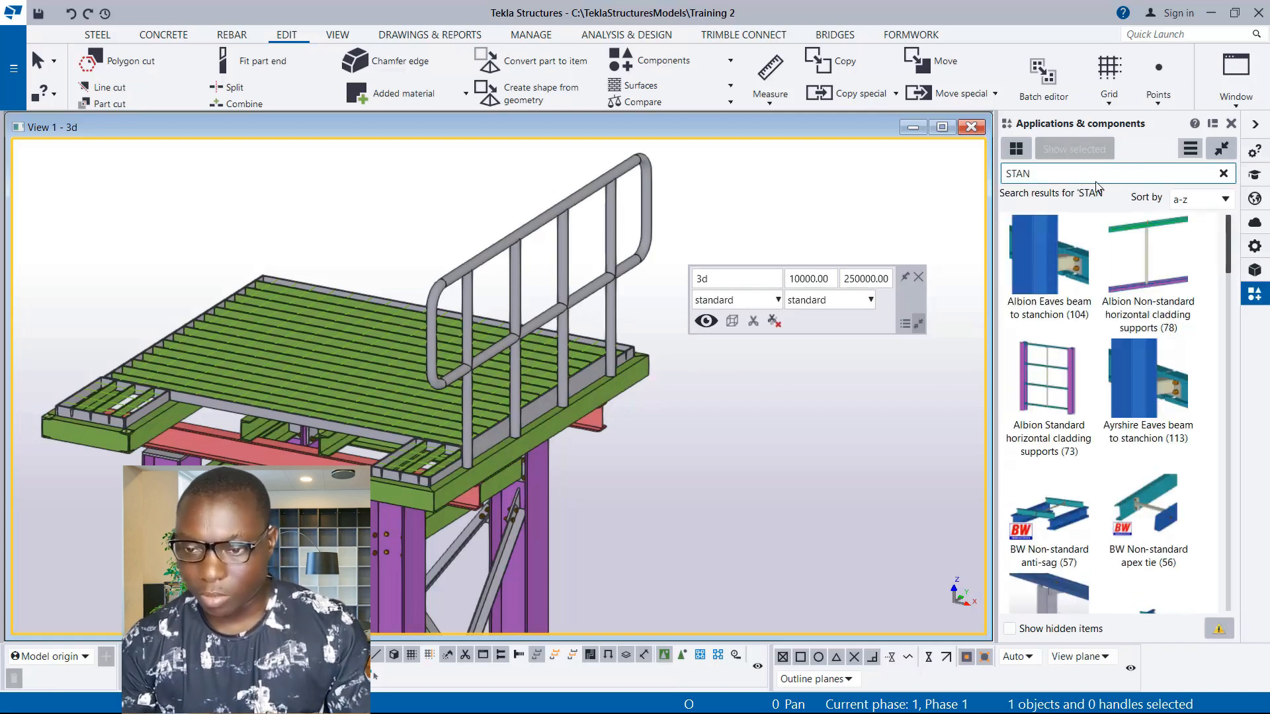
pyautogui.scroll(-10, 1065, 496)
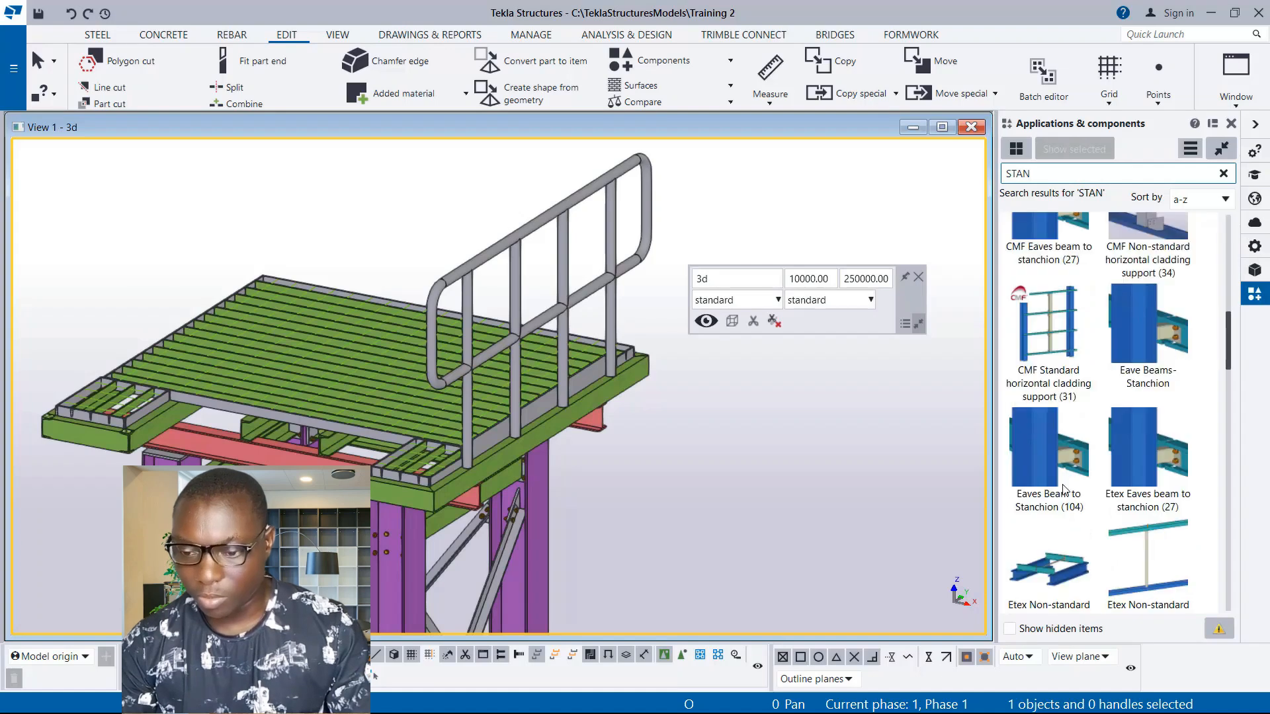
pyautogui.scroll(-5, 1081, 504)
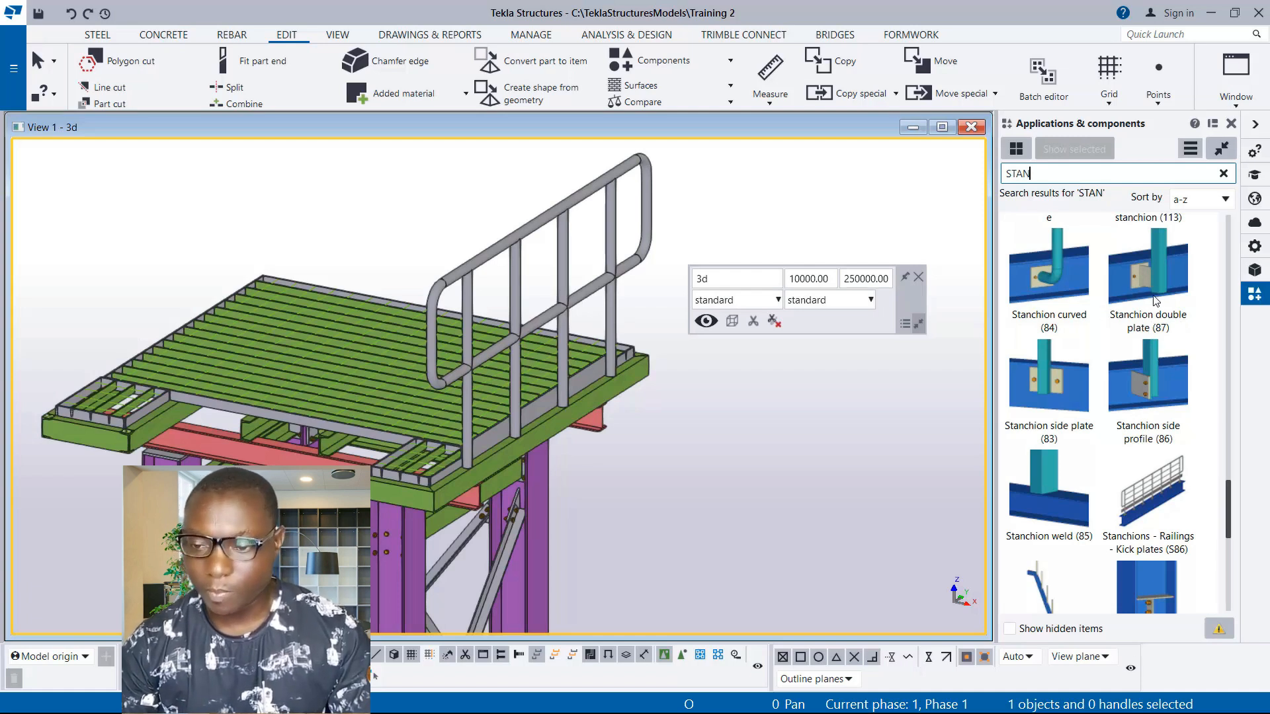
pyautogui.click(1140, 275)
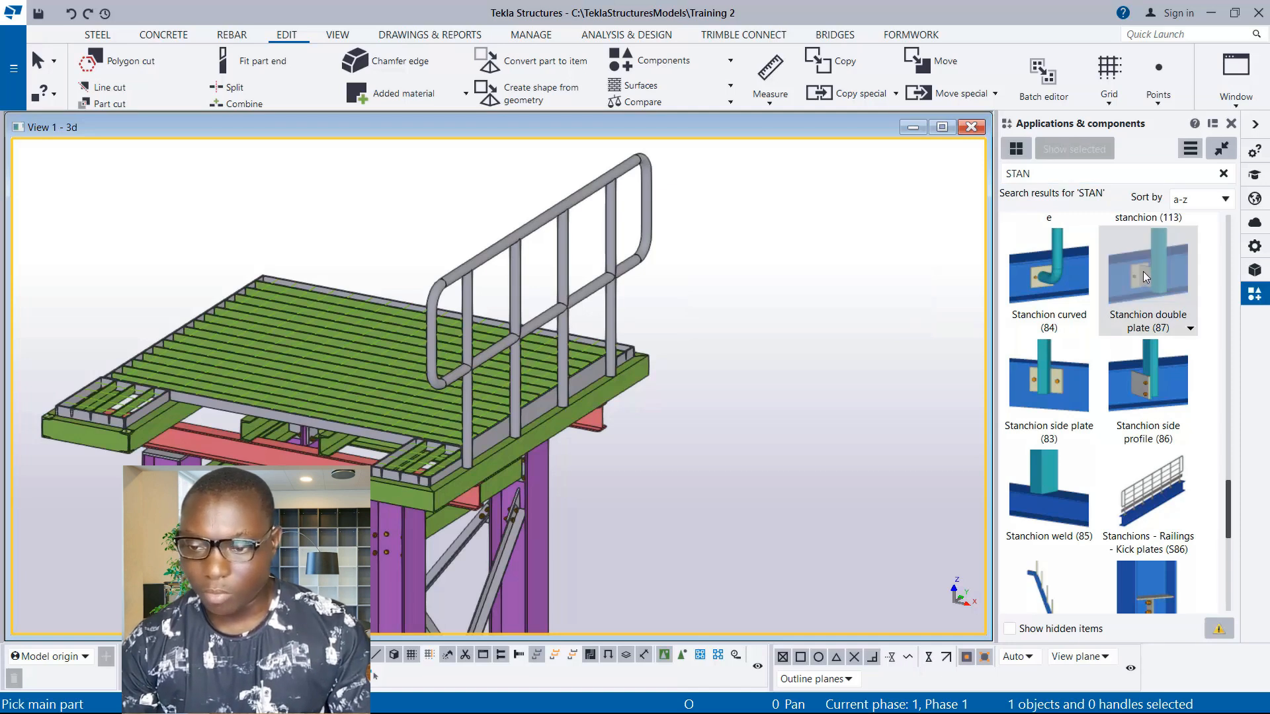
pyautogui.rightClick(1144, 271)
pyautogui.click(1174, 283)
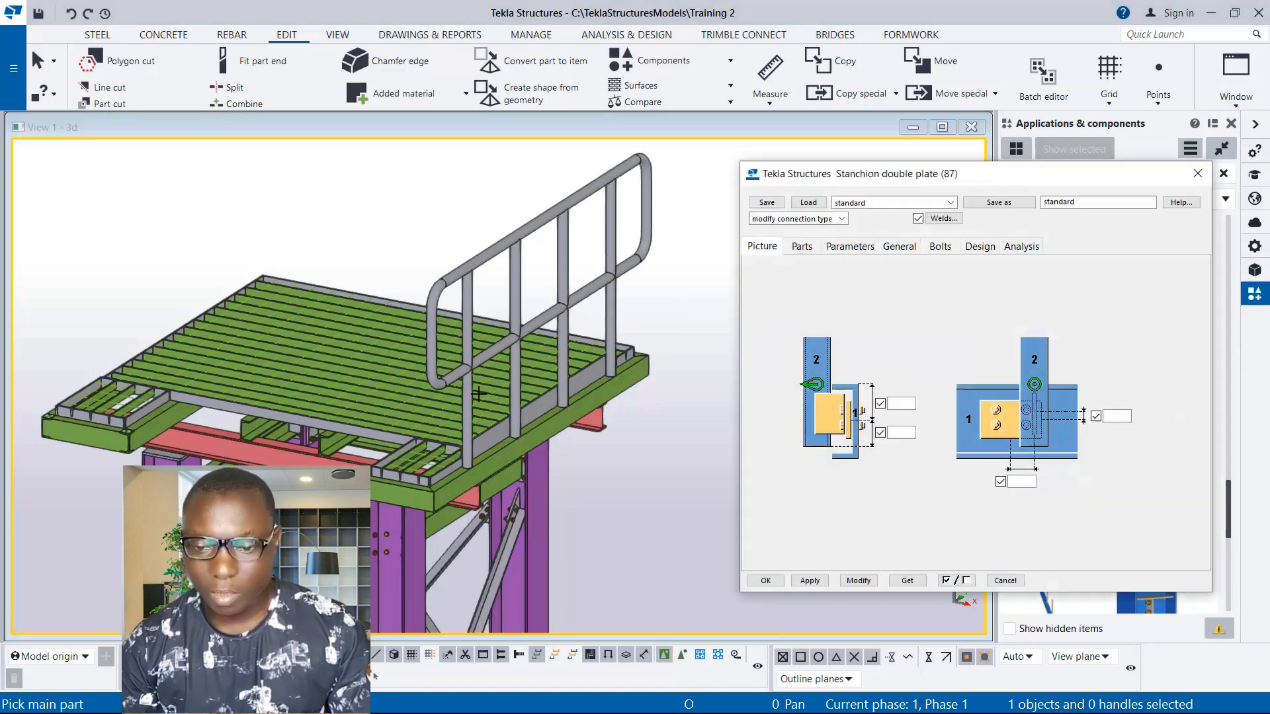
# Step: Set the upper vertical plate distance to 100, both plate thicknesses to 10, bearing plate height to 100 and both position prefixes to PL
pyautogui.click(899, 403)
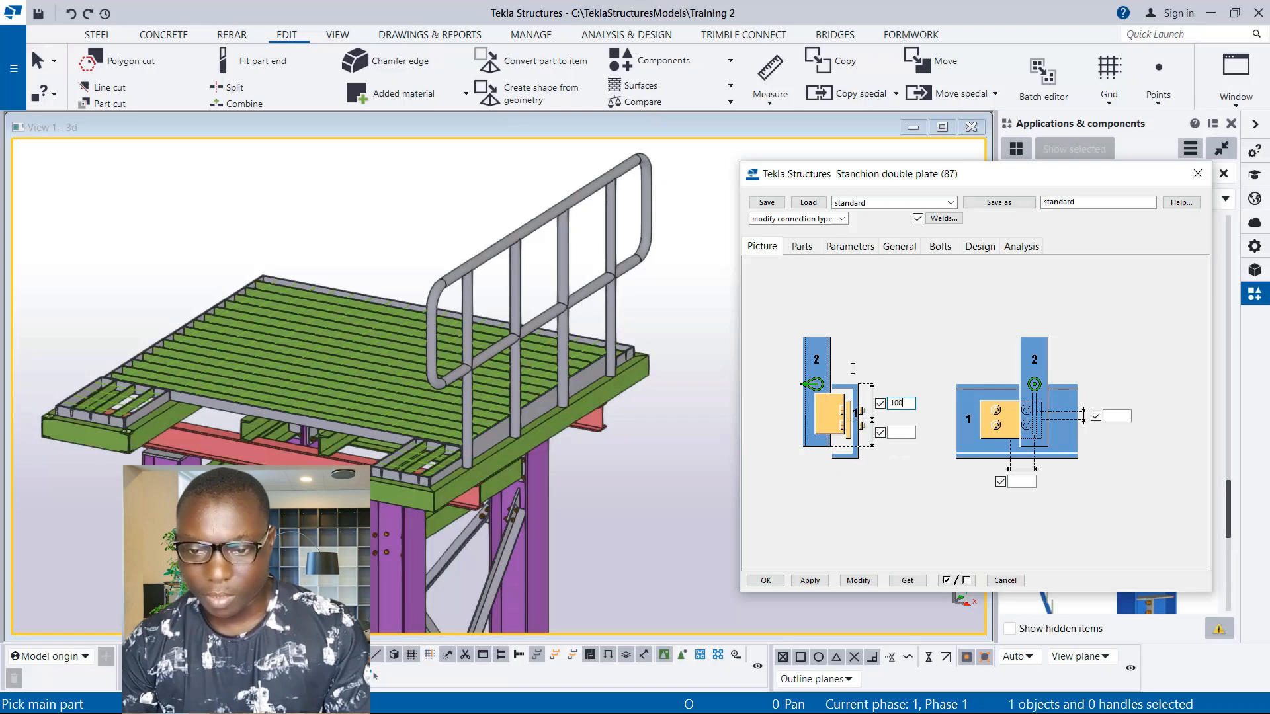
pyautogui.click(811, 253)
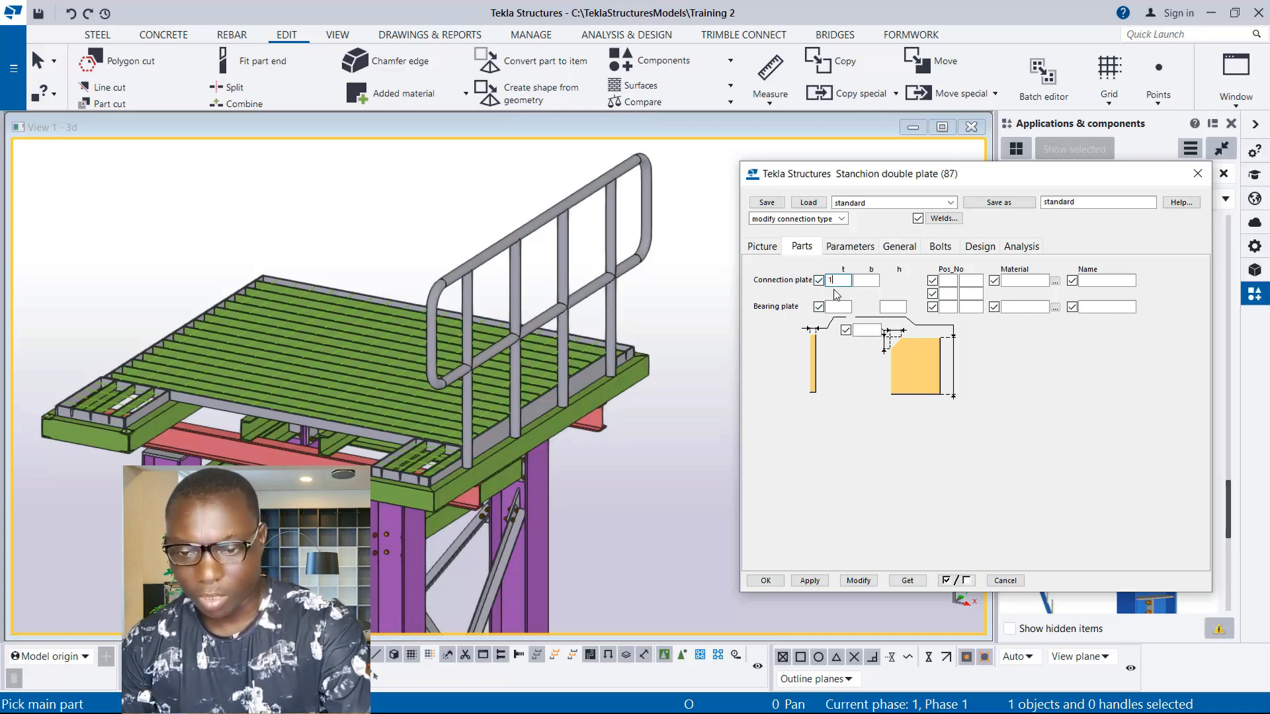
pyautogui.click(835, 307)
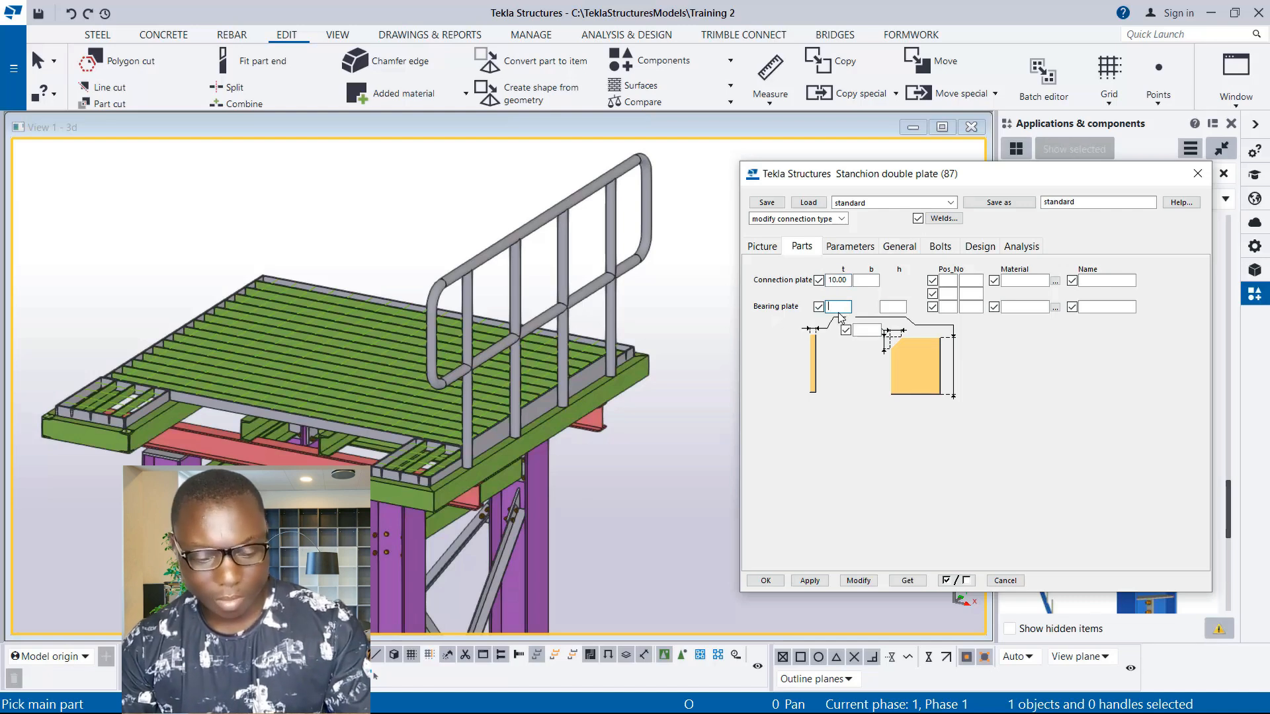
pyautogui.write('10')
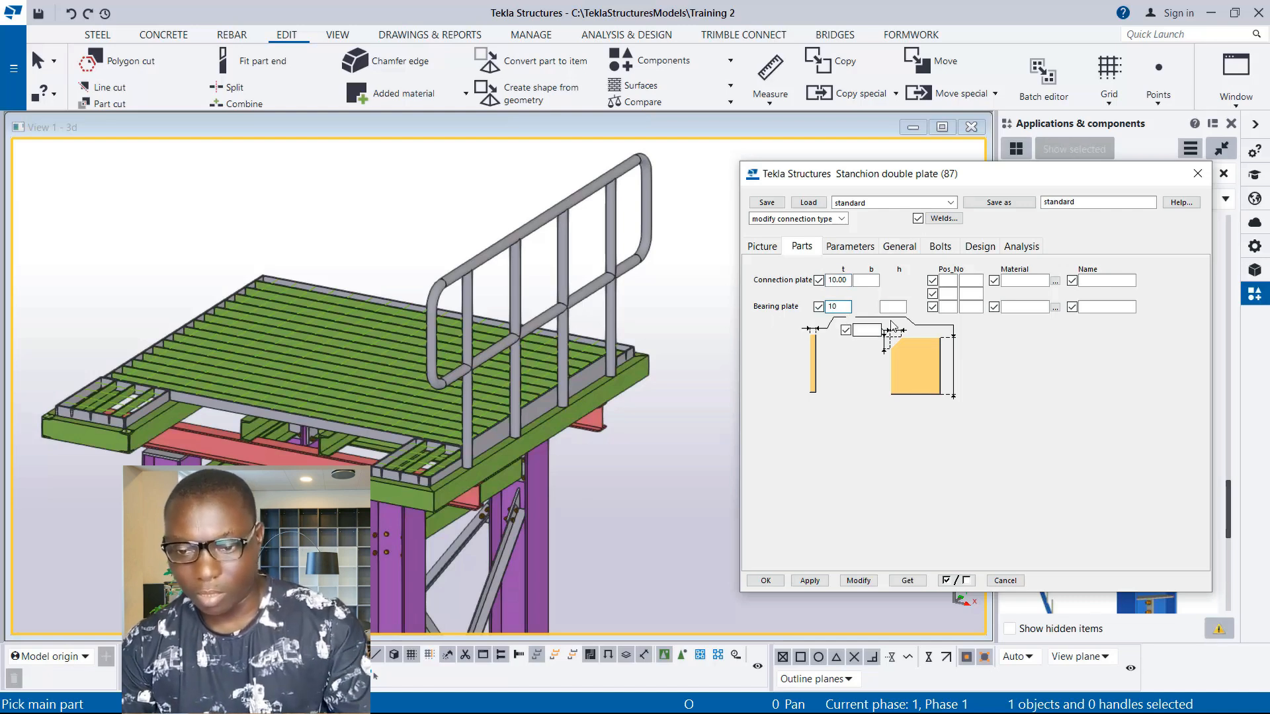
pyautogui.click(890, 307)
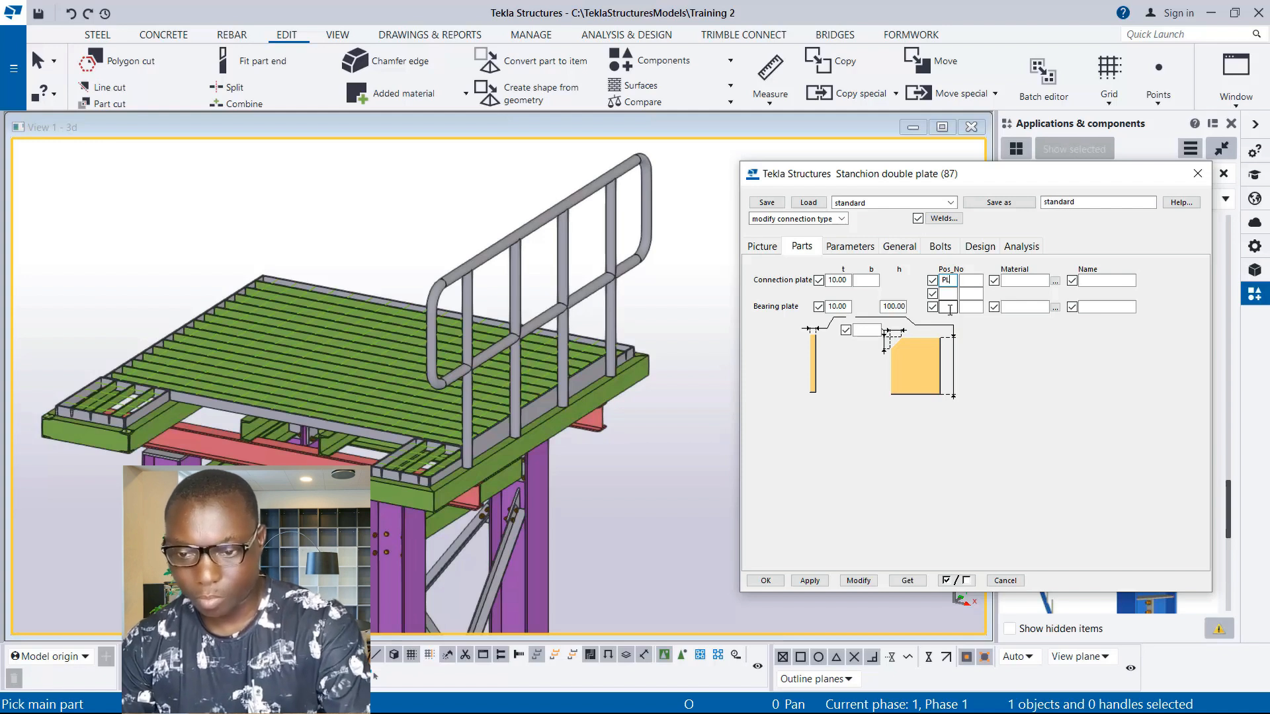
pyautogui.click(946, 307)
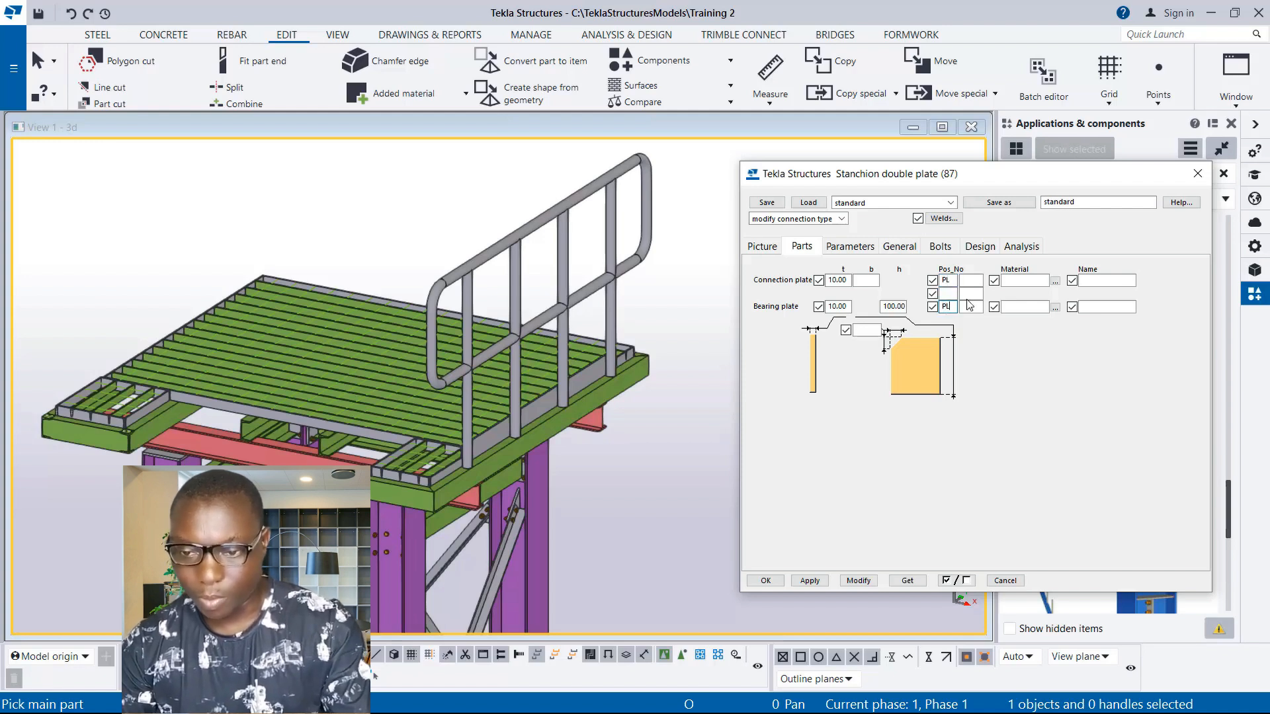
# Step: Assign steel grade S275 as the material of both the connection plate and the bearing plate
pyautogui.click(1055, 282)
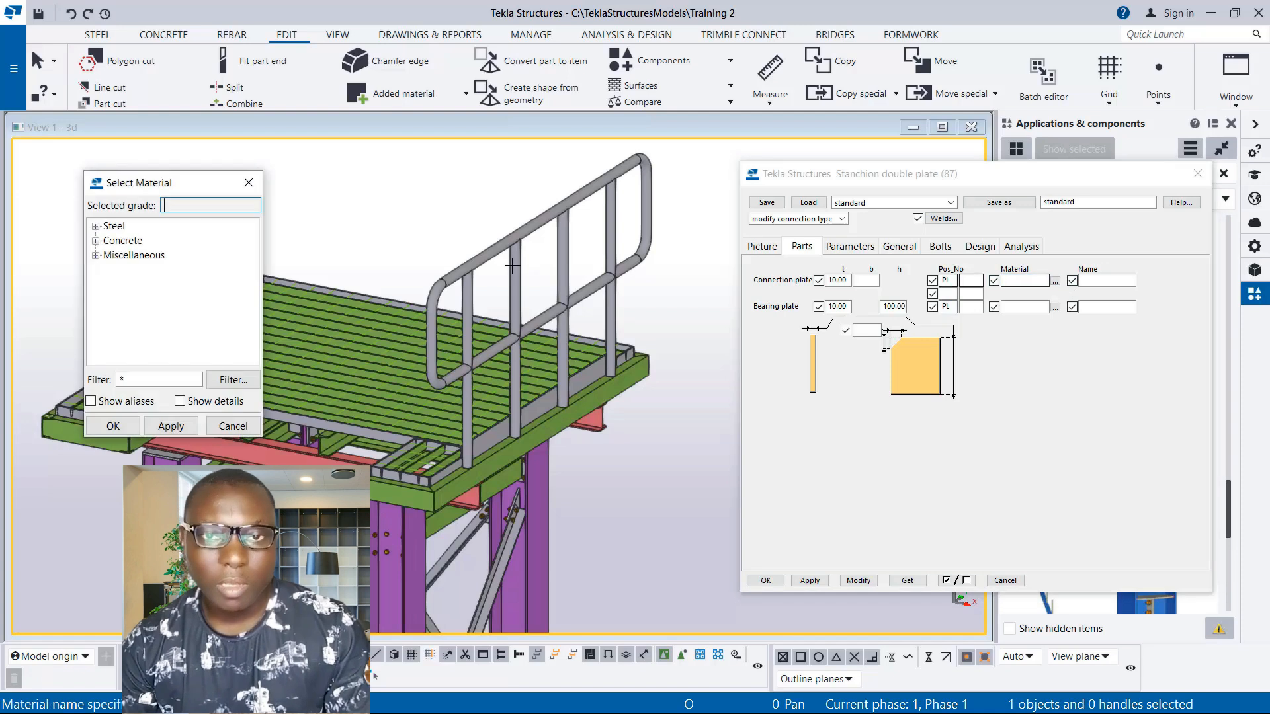
pyautogui.doubleClick(104, 228)
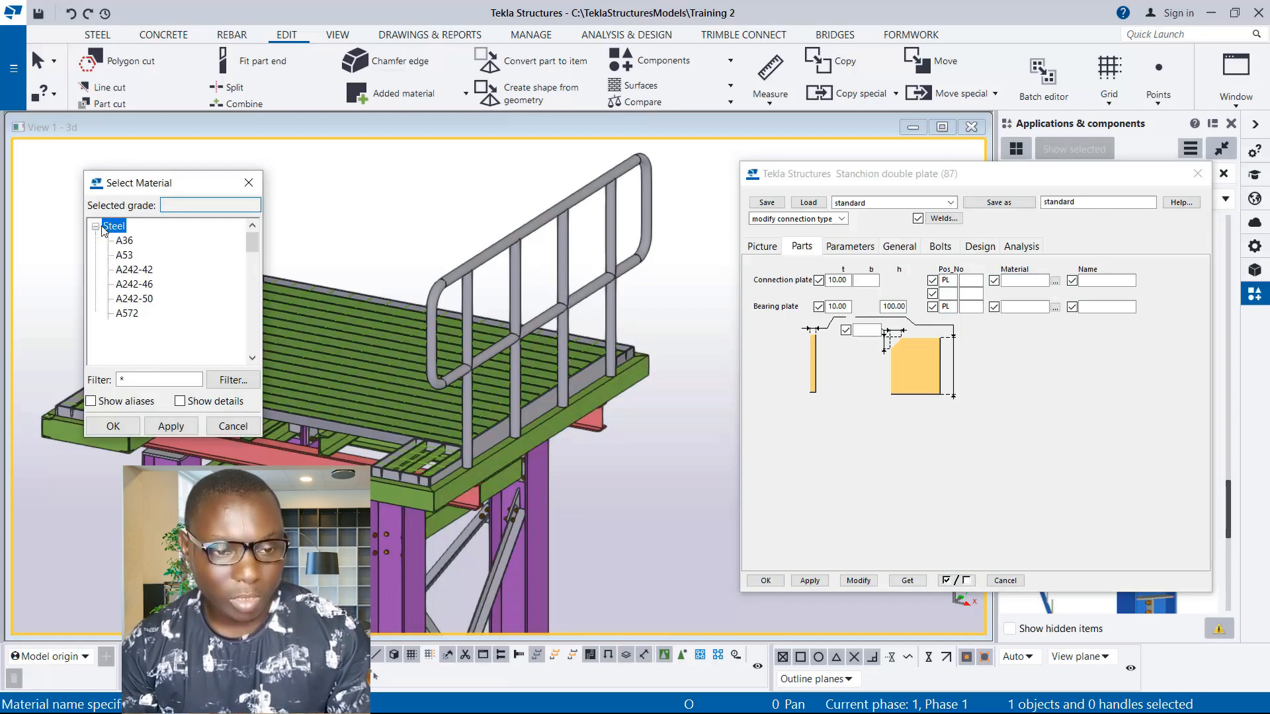
pyautogui.scroll(-5, 147, 324)
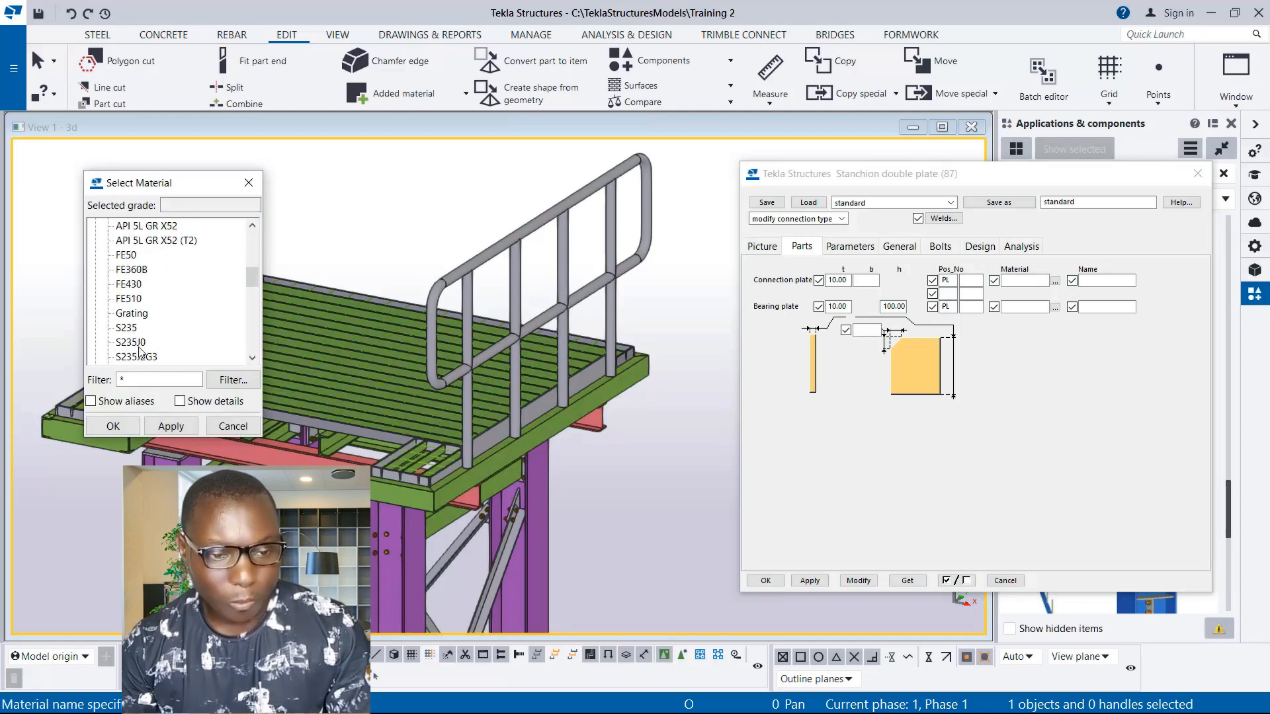
pyautogui.scroll(-2, 139, 351)
pyautogui.click(127, 342)
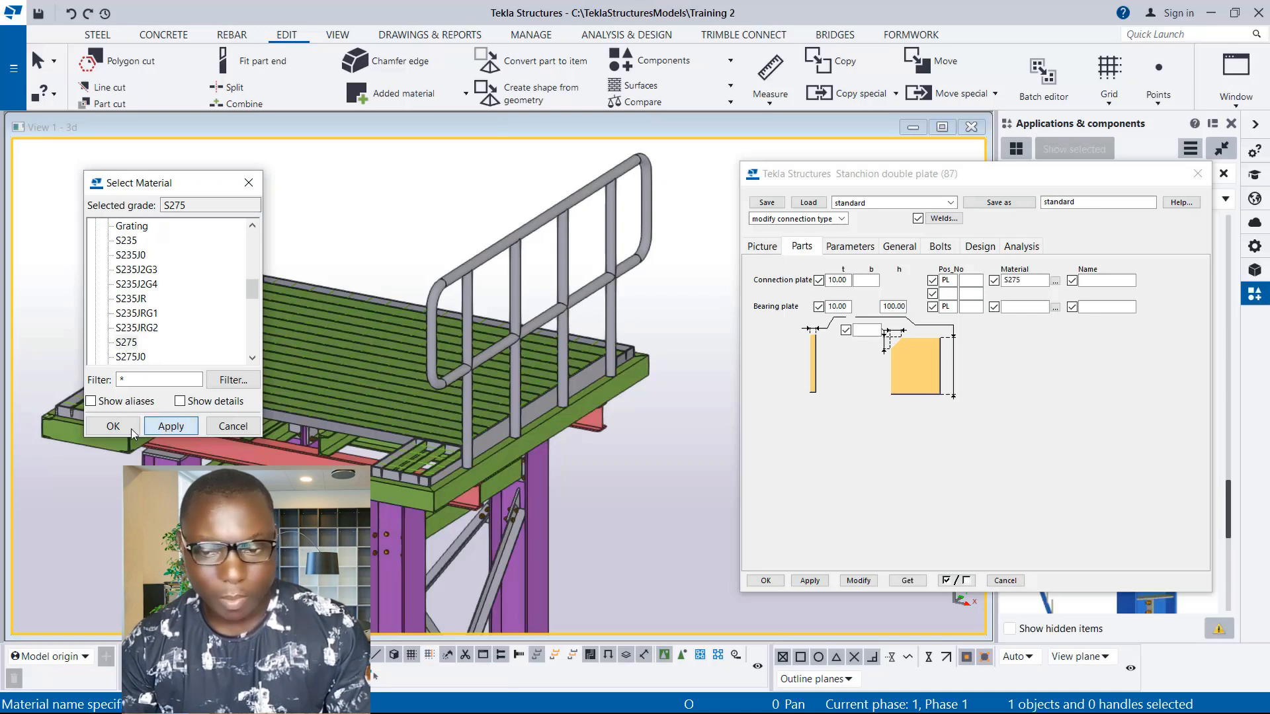
pyautogui.click(113, 425)
pyautogui.doubleClick(1019, 281)
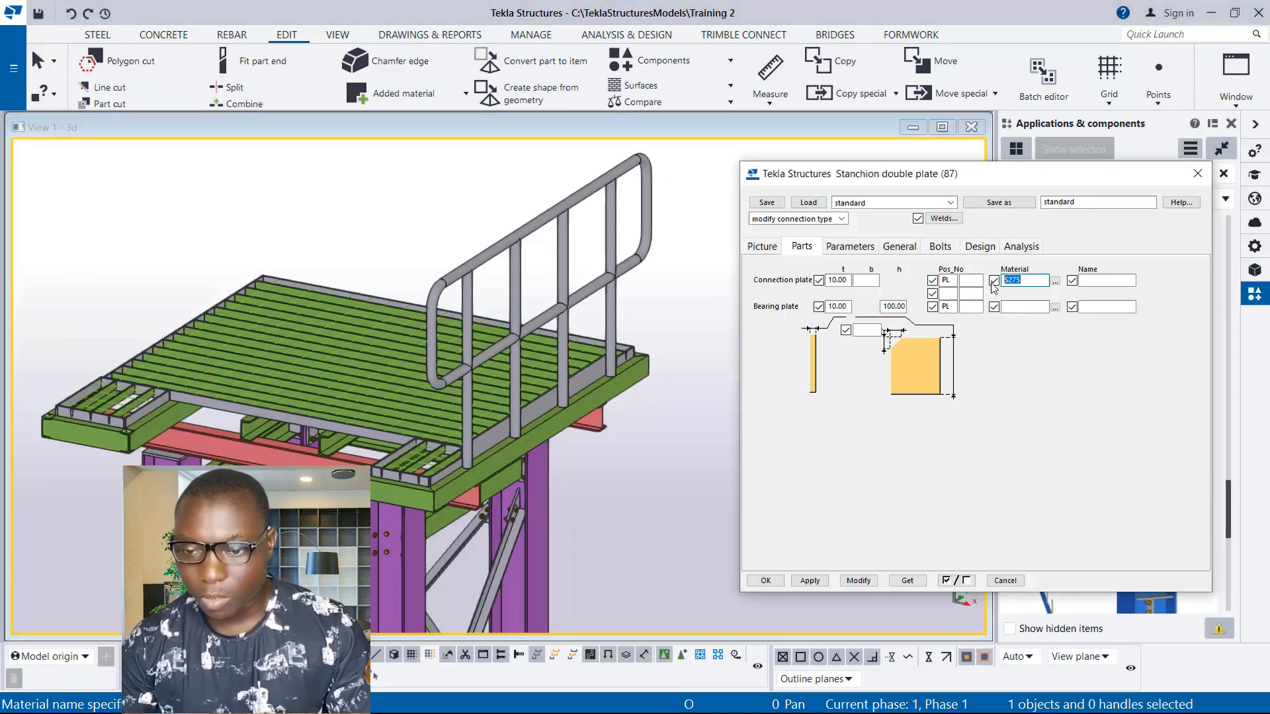
pyautogui.rightClick(1024, 281)
pyautogui.click(1045, 324)
pyautogui.click(1023, 306)
# Step: Name both the connection plate and the bearing plate PLATE
pyautogui.click(1108, 279)
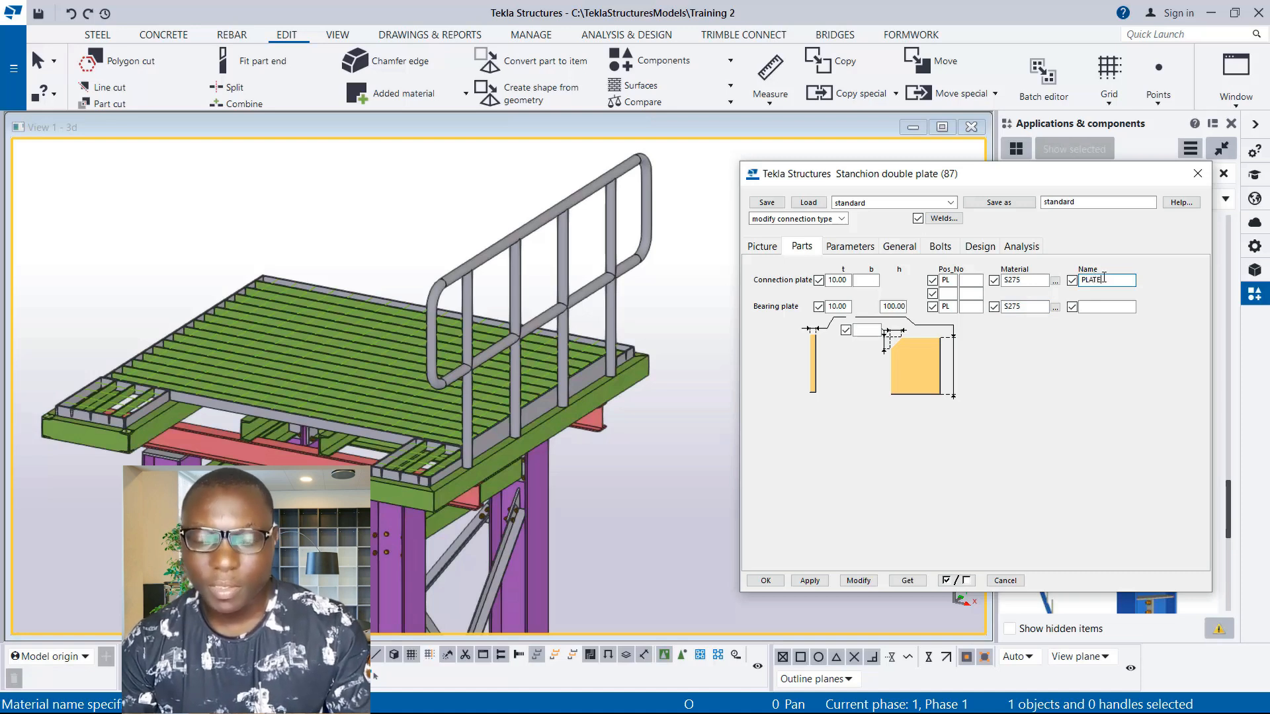
pyautogui.doubleClick(1110, 279)
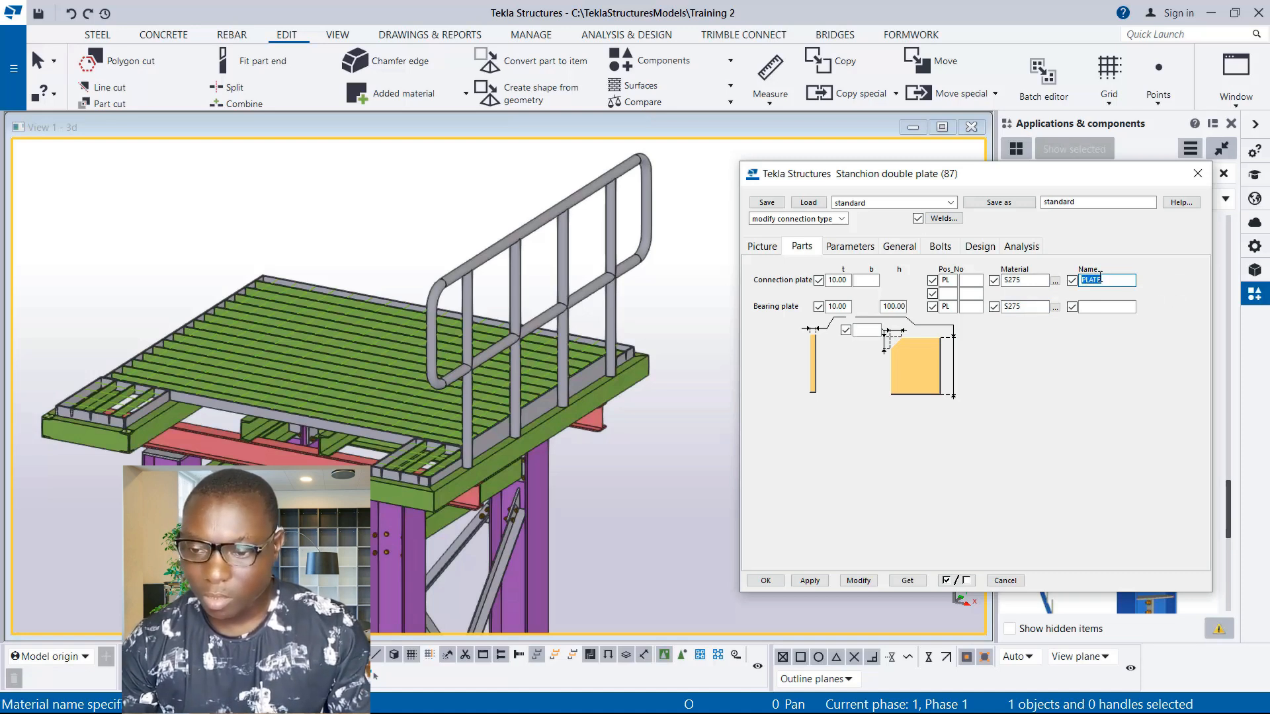
pyautogui.rightClick(1110, 278)
pyautogui.click(1098, 322)
pyautogui.click(1101, 306)
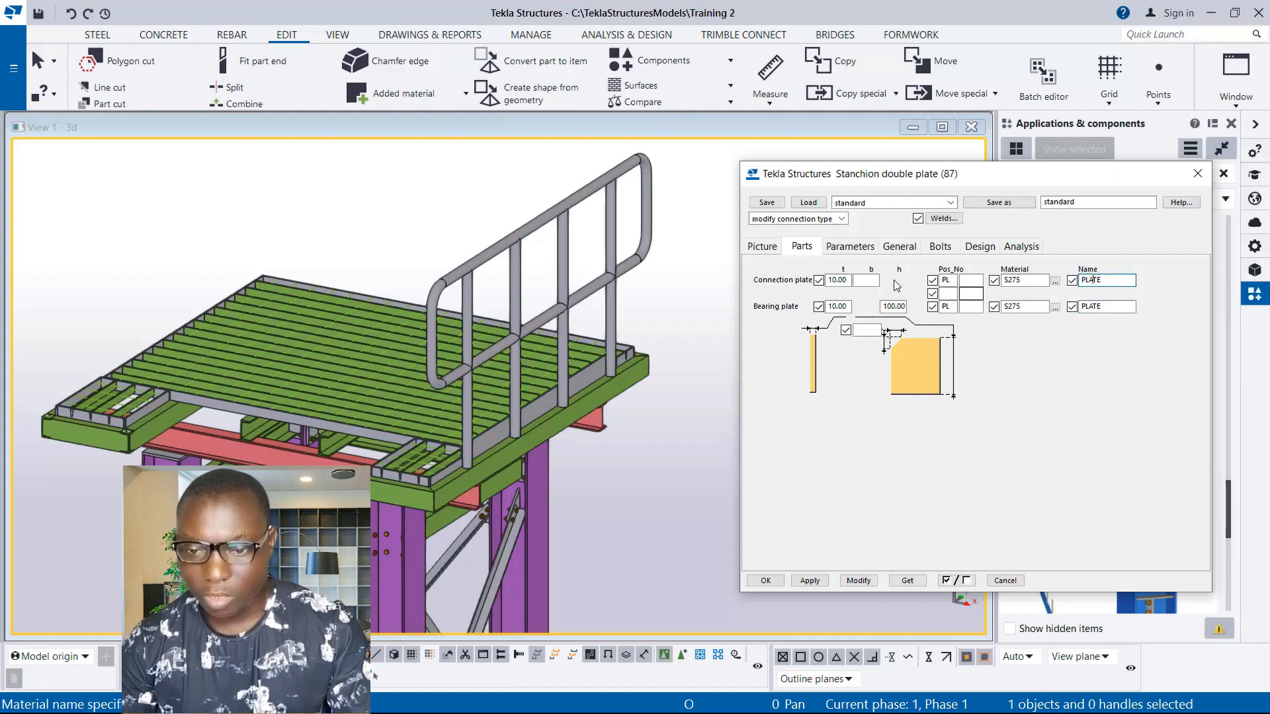
pyautogui.click(849, 247)
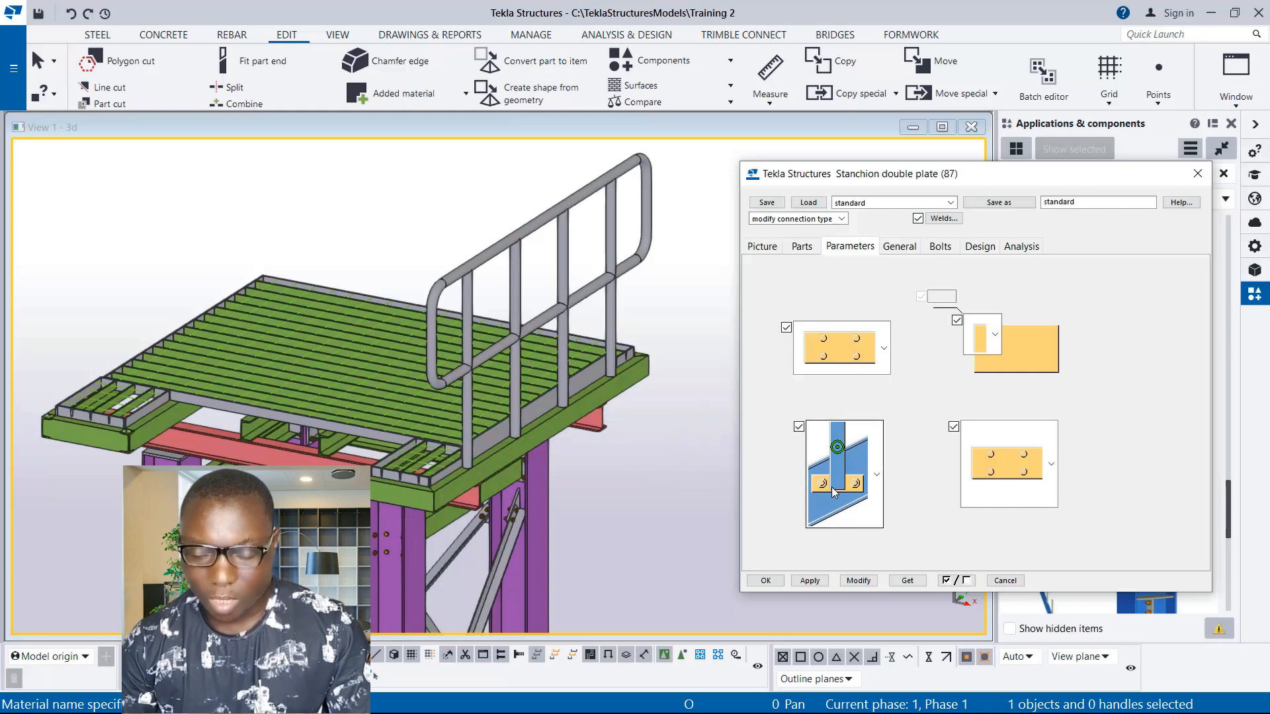
pyautogui.click(846, 351)
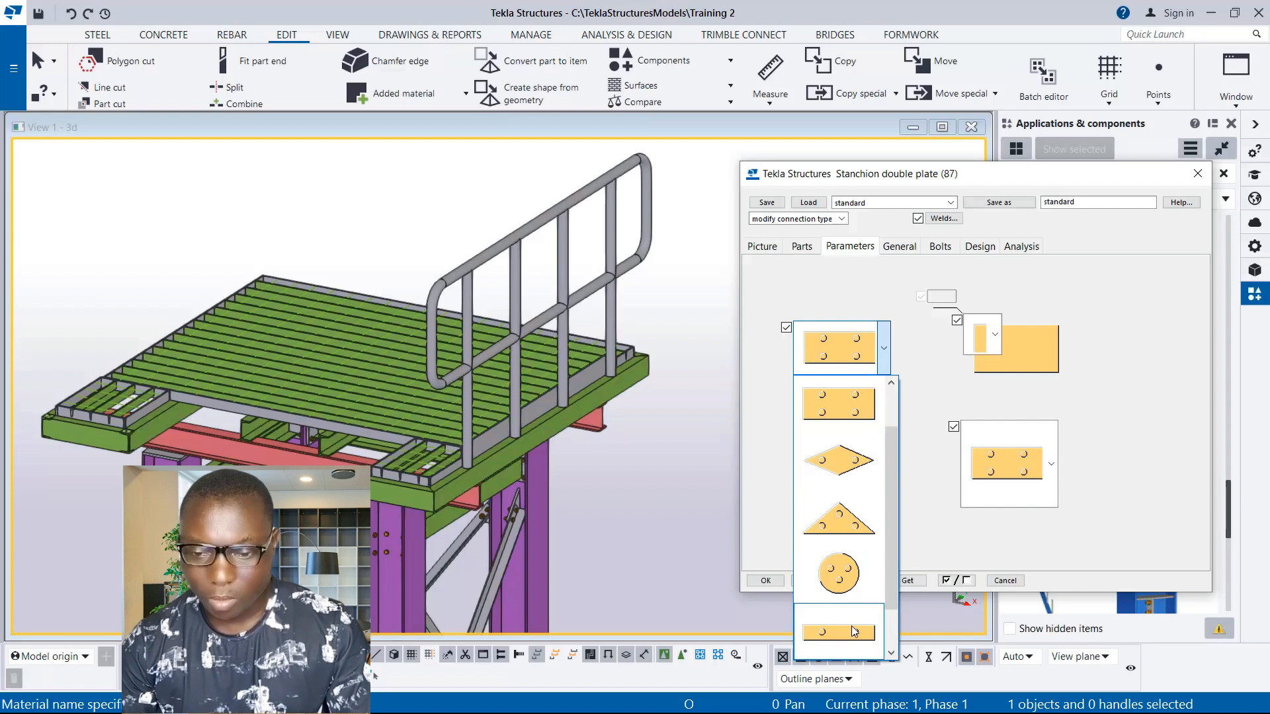
pyautogui.click(916, 511)
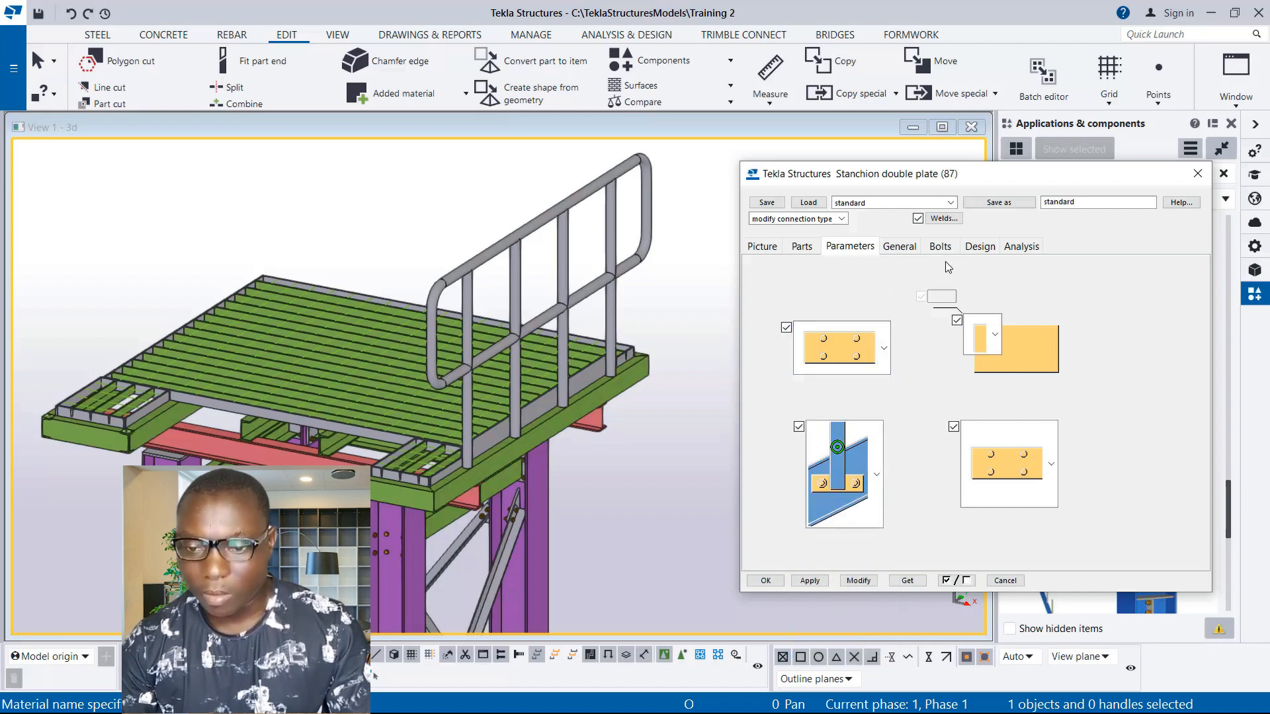
pyautogui.click(916, 255)
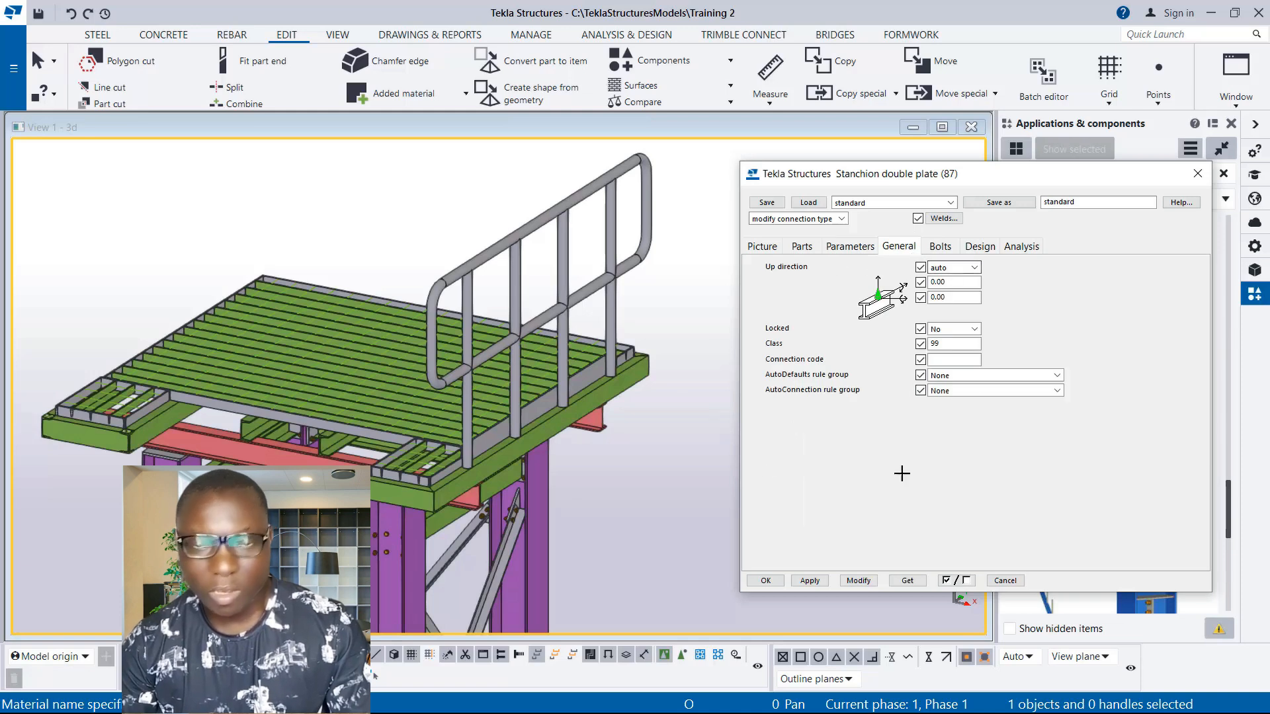
# Step: Set the connection's bolt size to 16, bolt standard to 8.8XOX and tolerance to 2
pyautogui.click(940, 251)
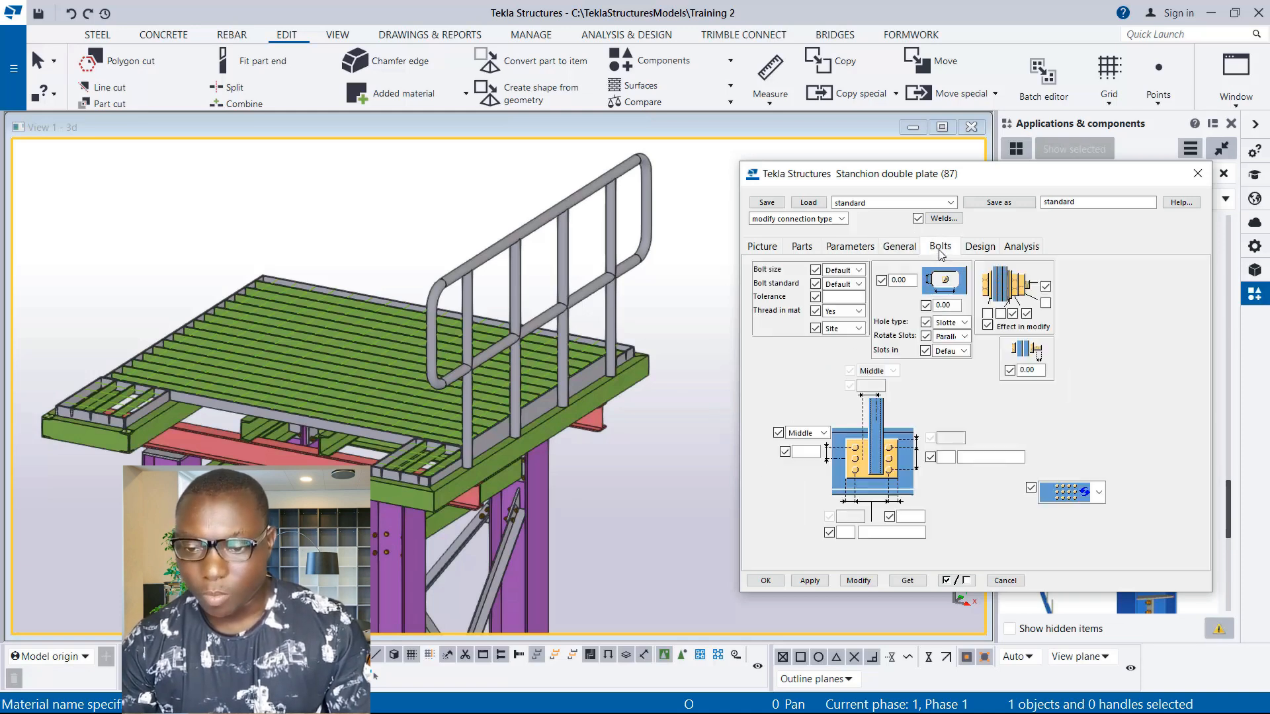
pyautogui.click(858, 270)
pyautogui.click(838, 313)
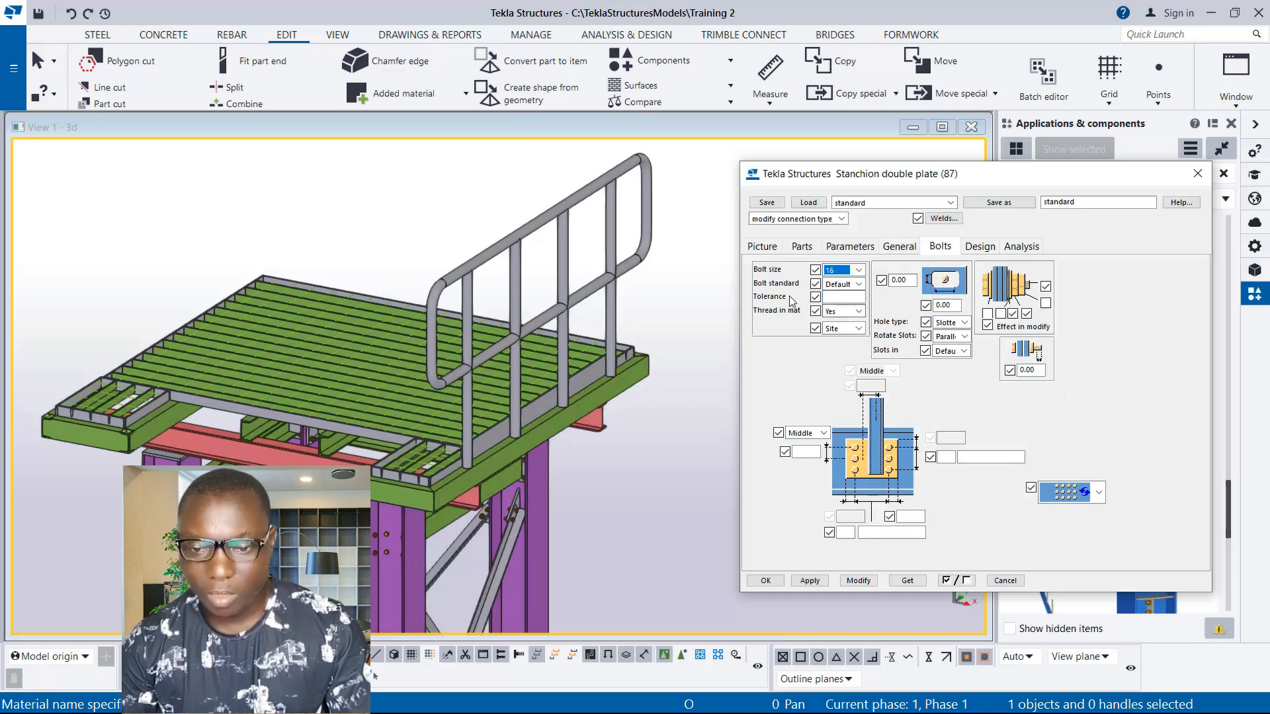
pyautogui.click(859, 284)
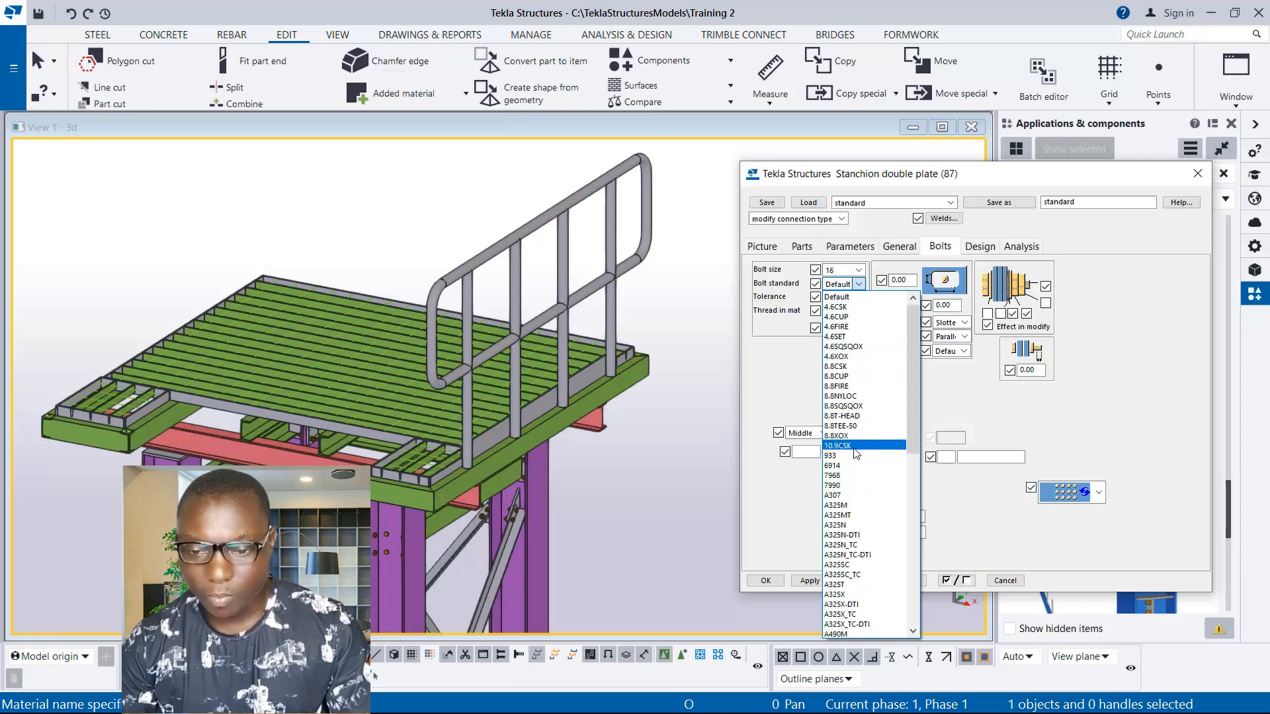
pyautogui.click(836, 436)
pyautogui.click(839, 298)
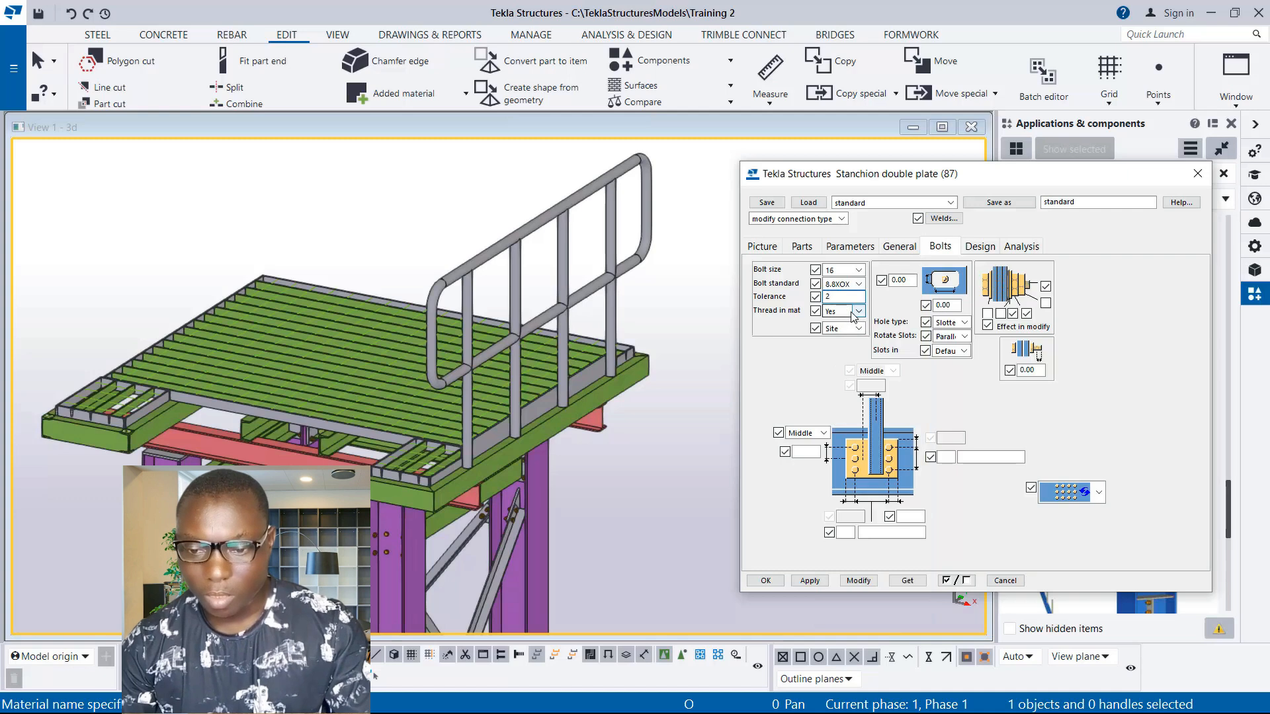
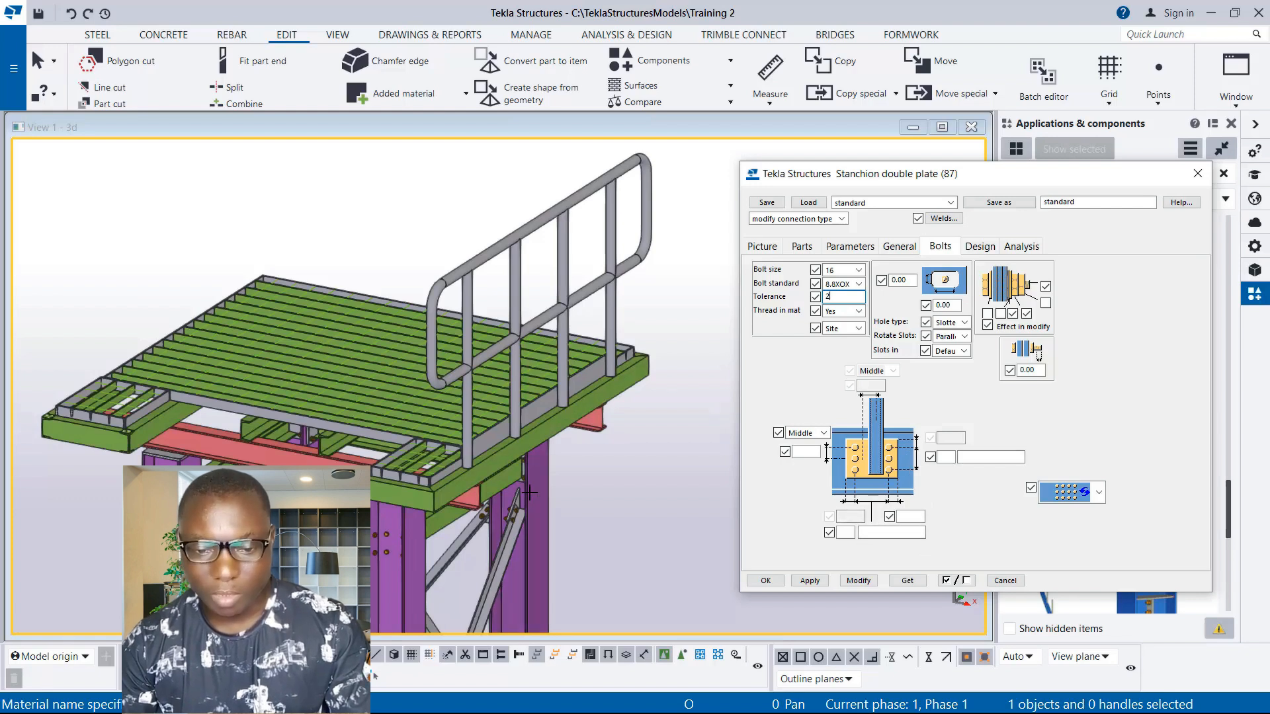
# Step: Apply the settings and connect the corner handrail post to the perimeter beam, allowing objects inside components to be selected
pyautogui.scroll(2, 528, 487)
pyautogui.scroll(1, 529, 488)
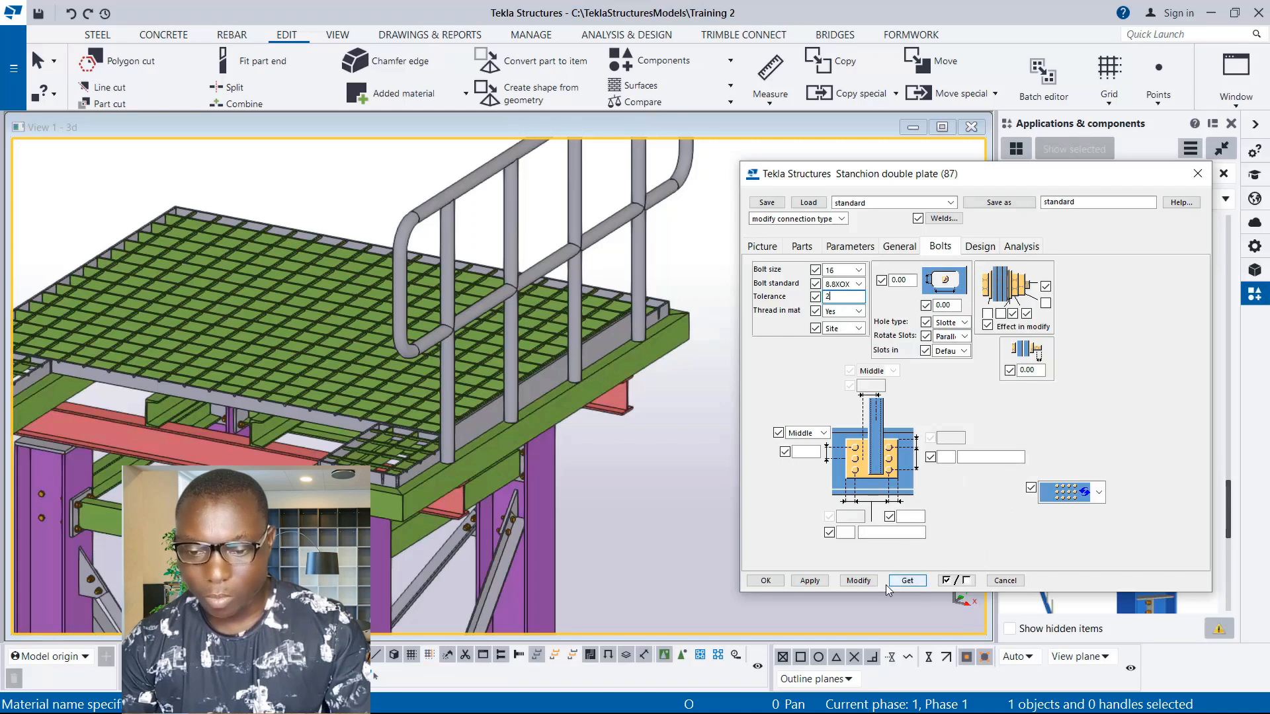
pyautogui.click(858, 580)
pyautogui.scroll(5, 445, 451)
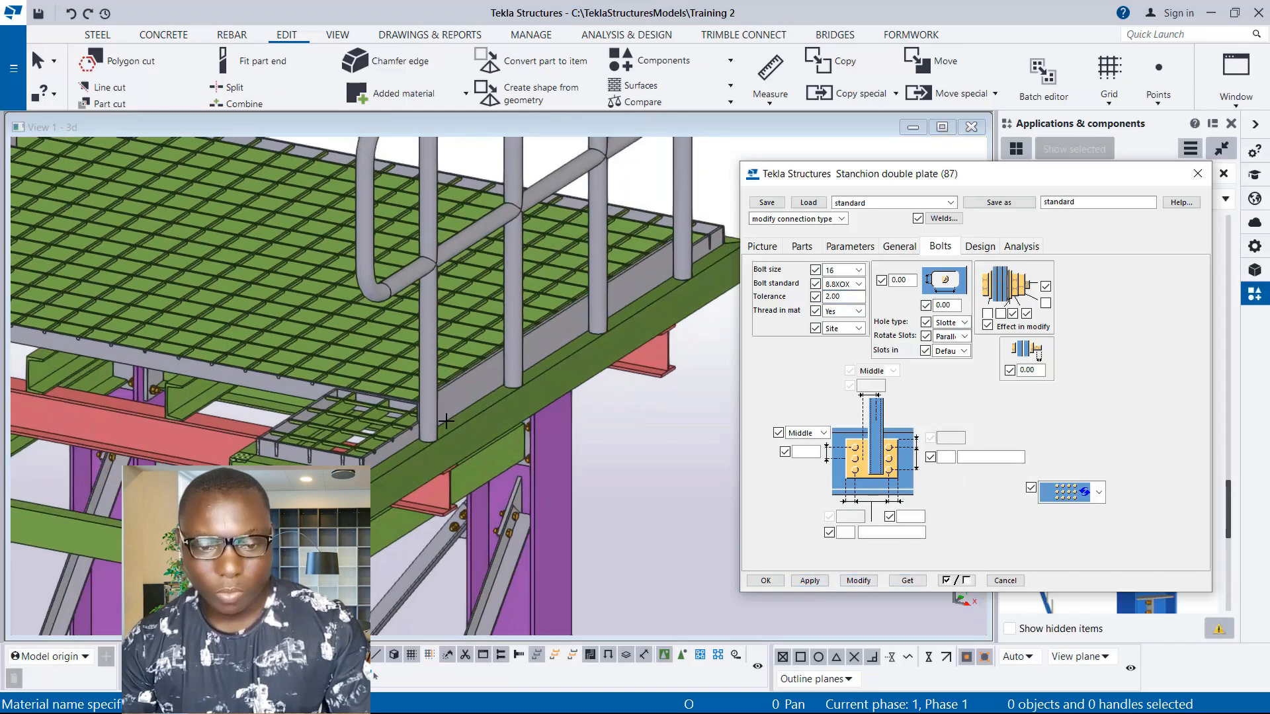
pyautogui.click(445, 451)
pyautogui.scroll(2, 448, 444)
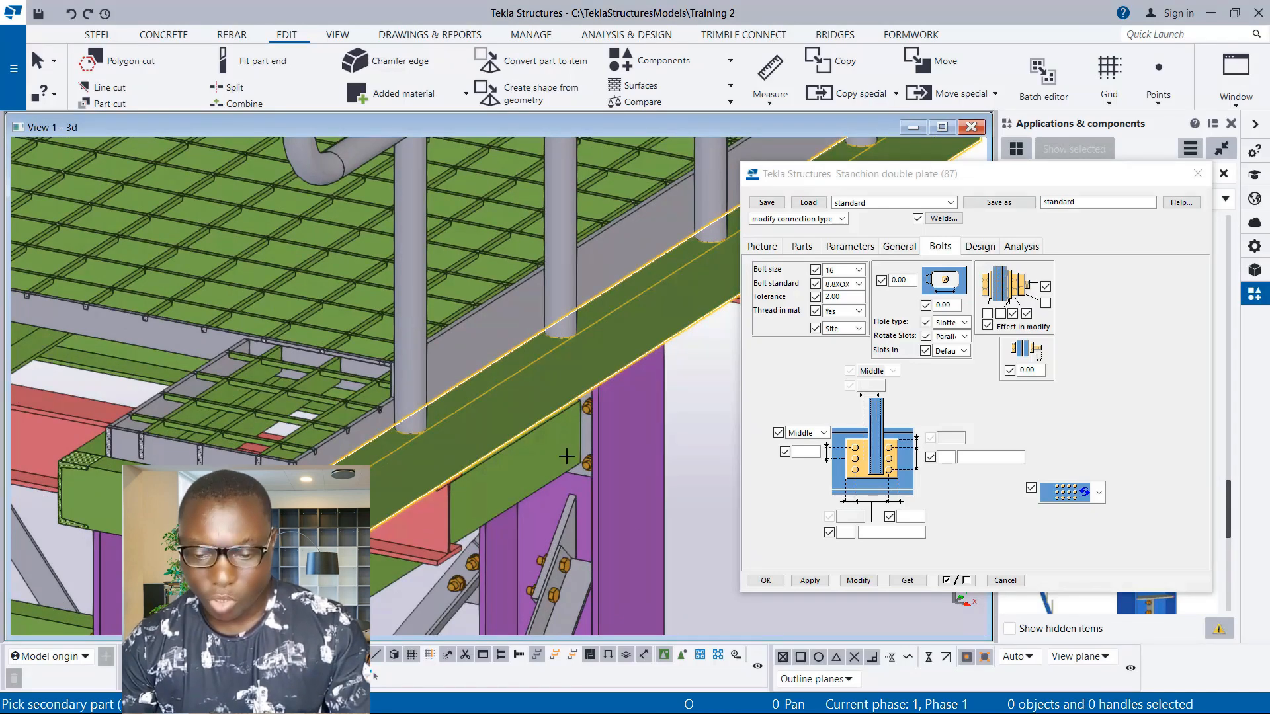
pyautogui.click(683, 655)
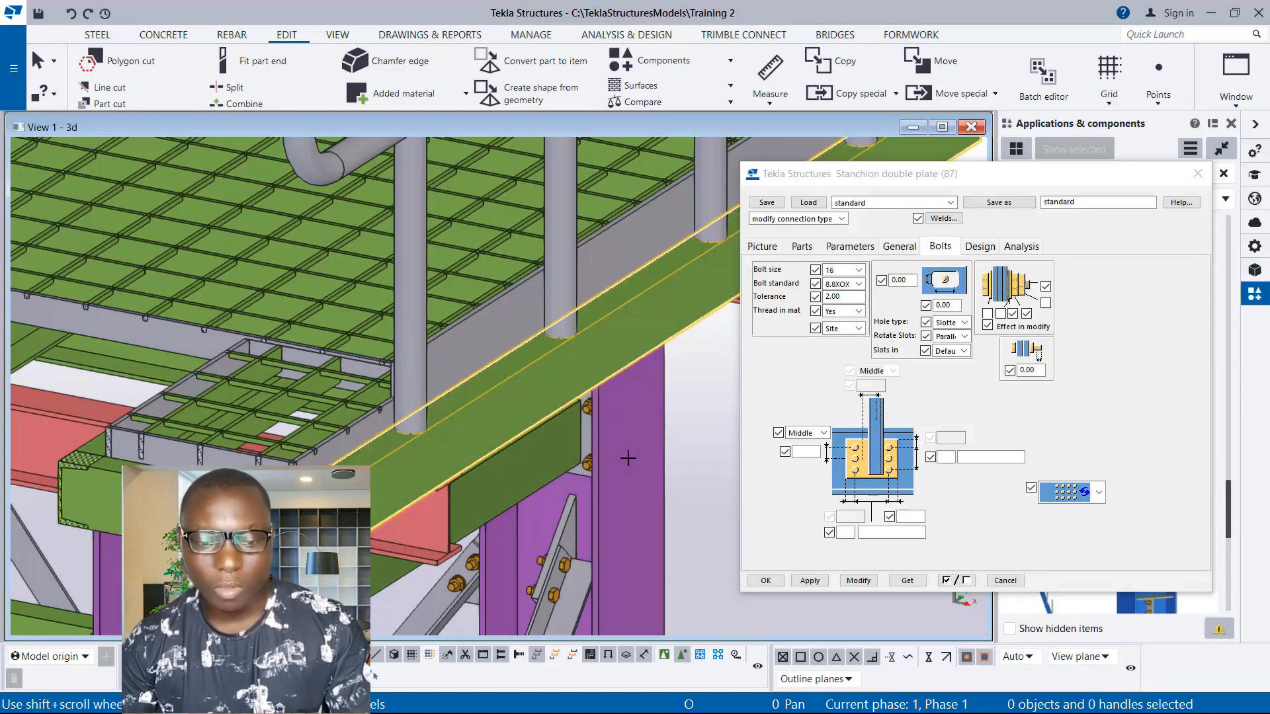
pyautogui.click(515, 341)
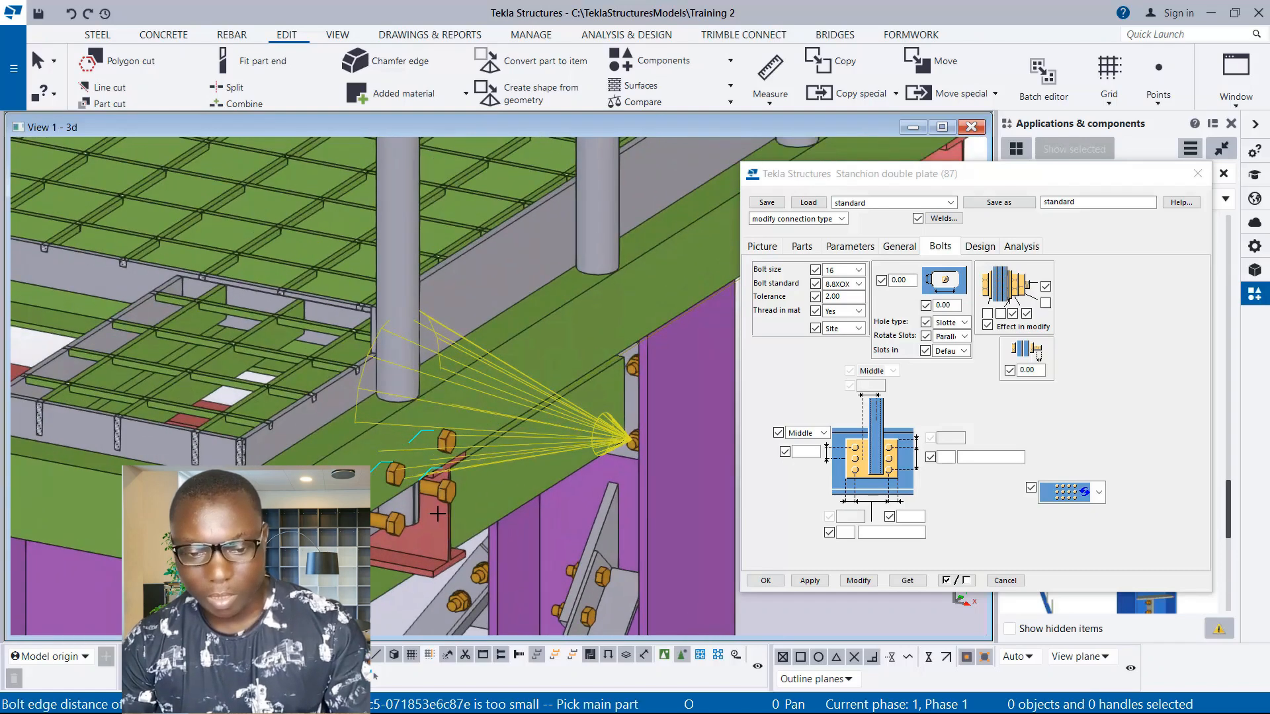
# Step: Change the connection plate shape to the rectangular plate with a single row of two bolts and modify the connection
pyautogui.scroll(2, 448, 530)
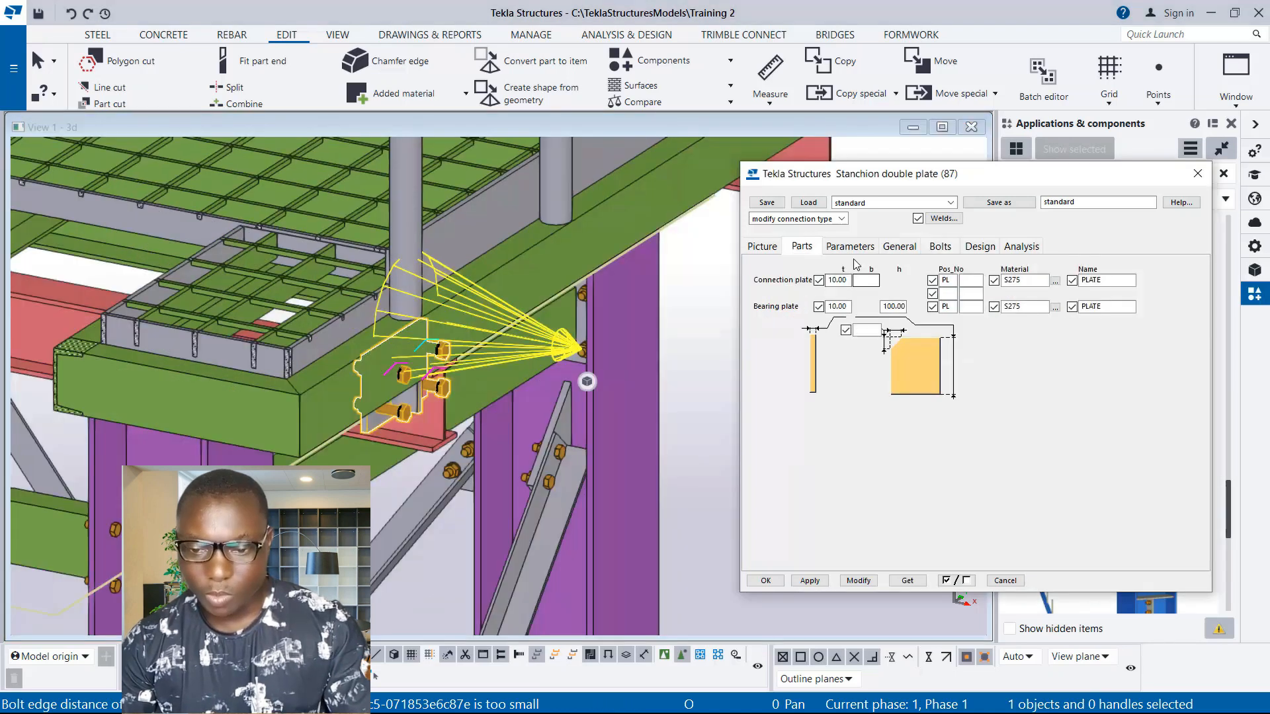
pyautogui.click(850, 246)
pyautogui.click(879, 338)
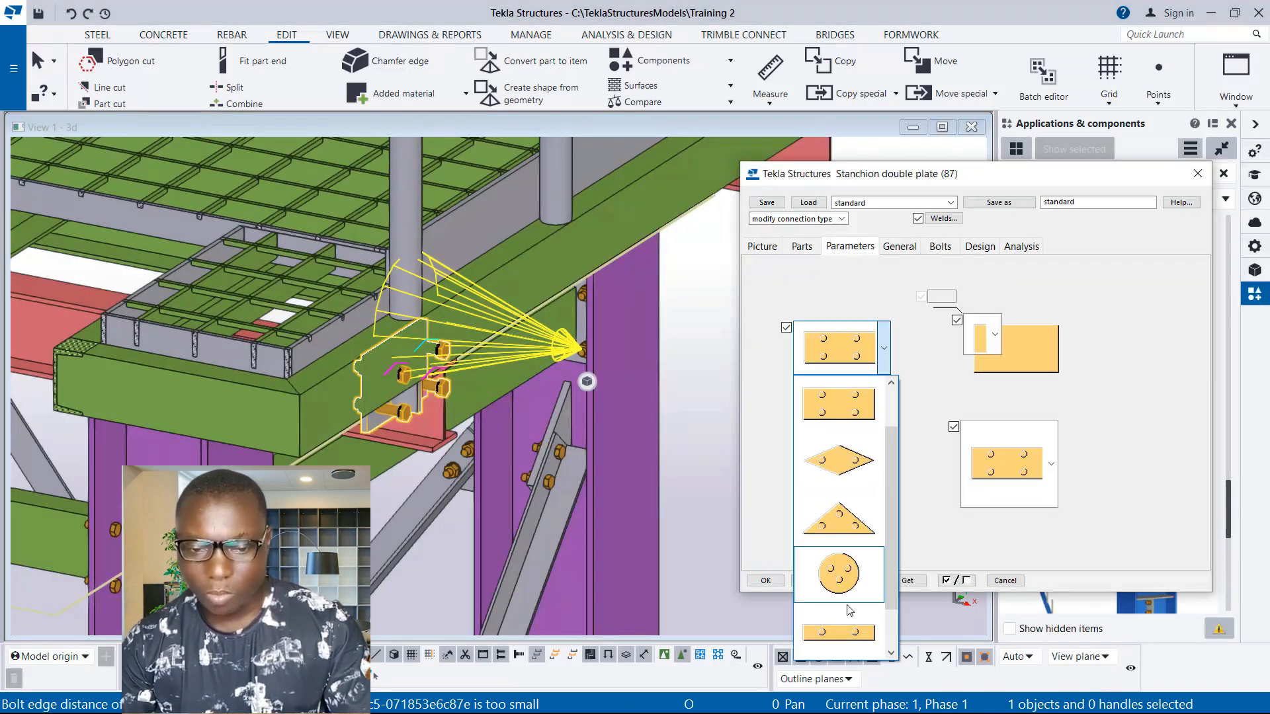
pyautogui.click(848, 639)
pyautogui.click(860, 581)
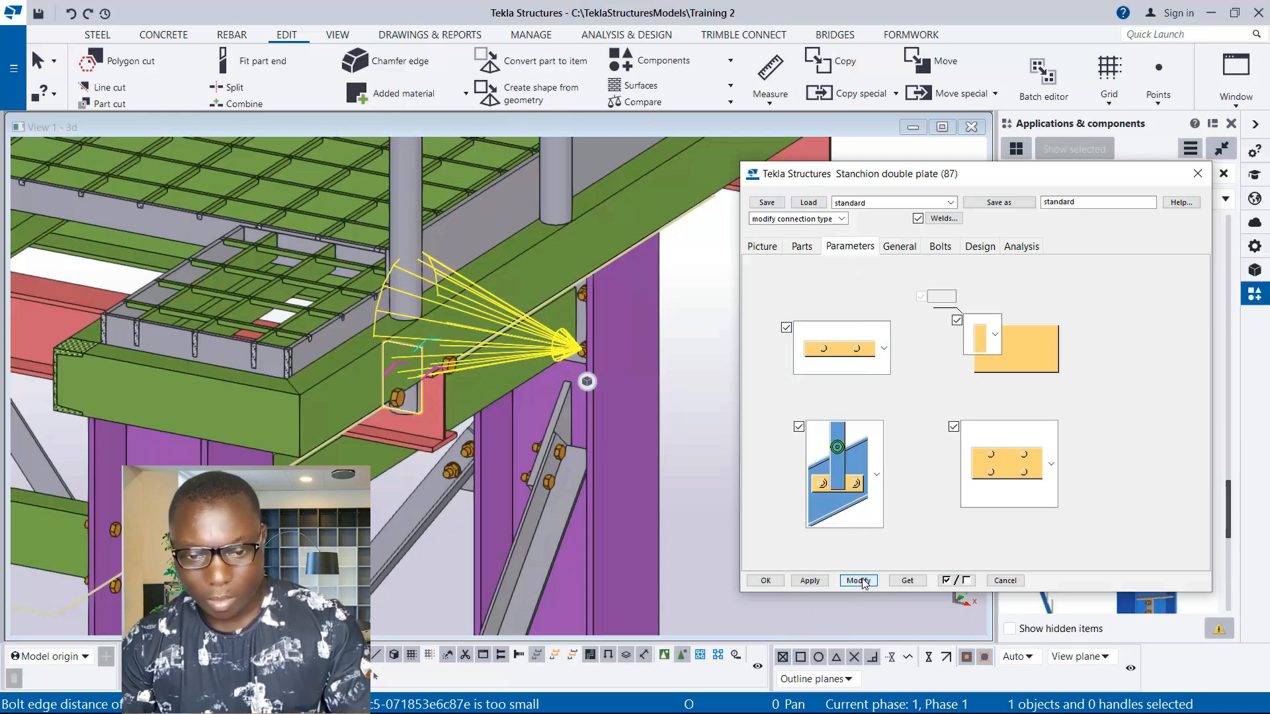
# Step: Inspect the corner post's plate and bolts against the perimeter beam, checking the connection's general and bolt settings
pyautogui.scroll(5, 423, 367)
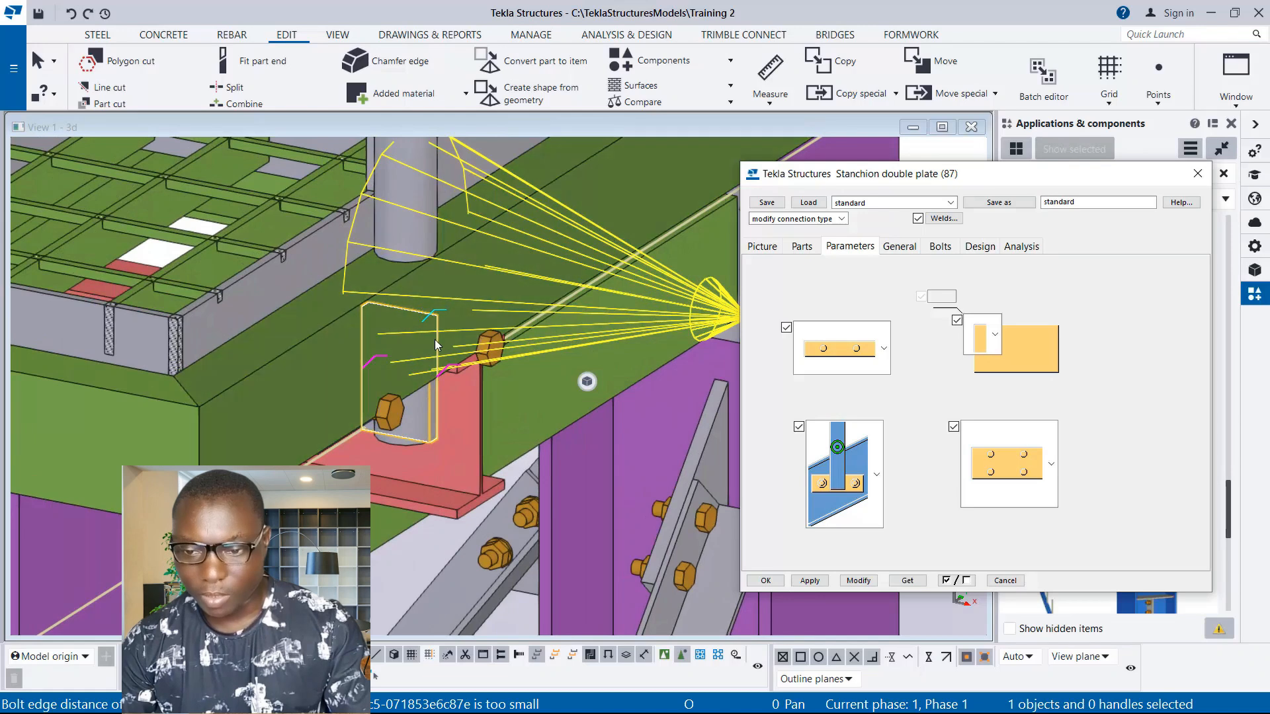
pyautogui.click(906, 252)
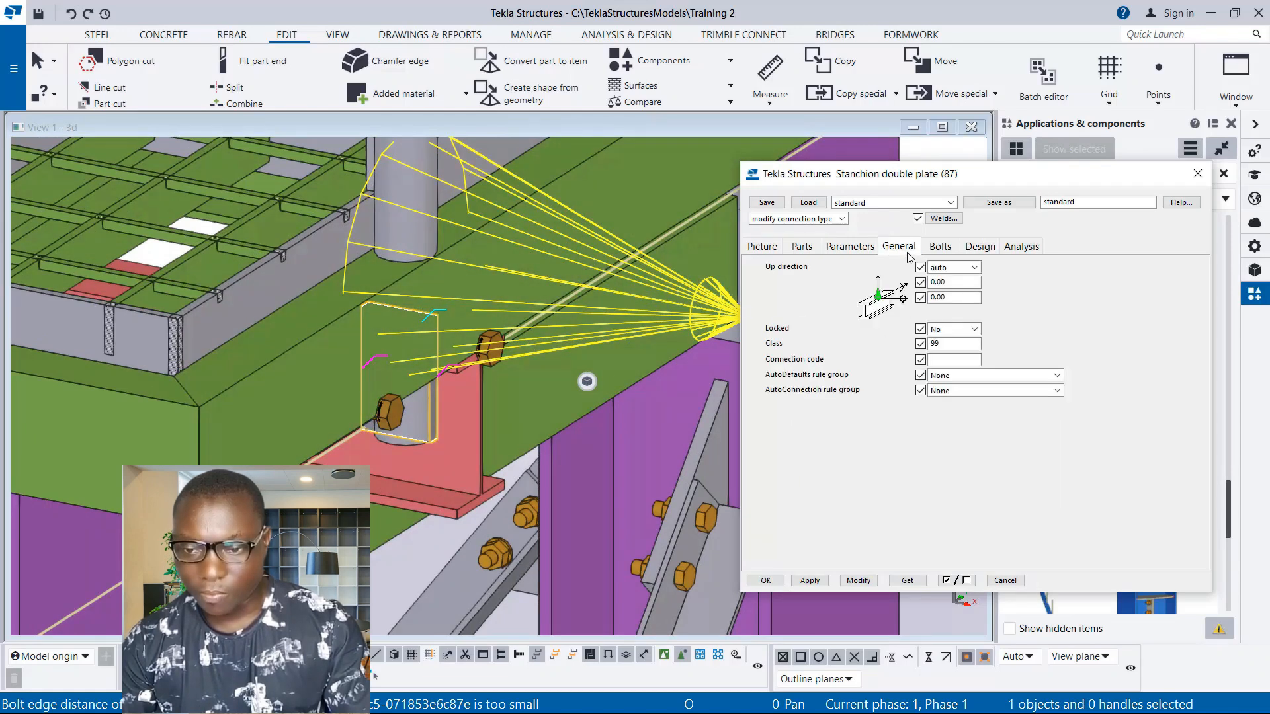
pyautogui.click(941, 247)
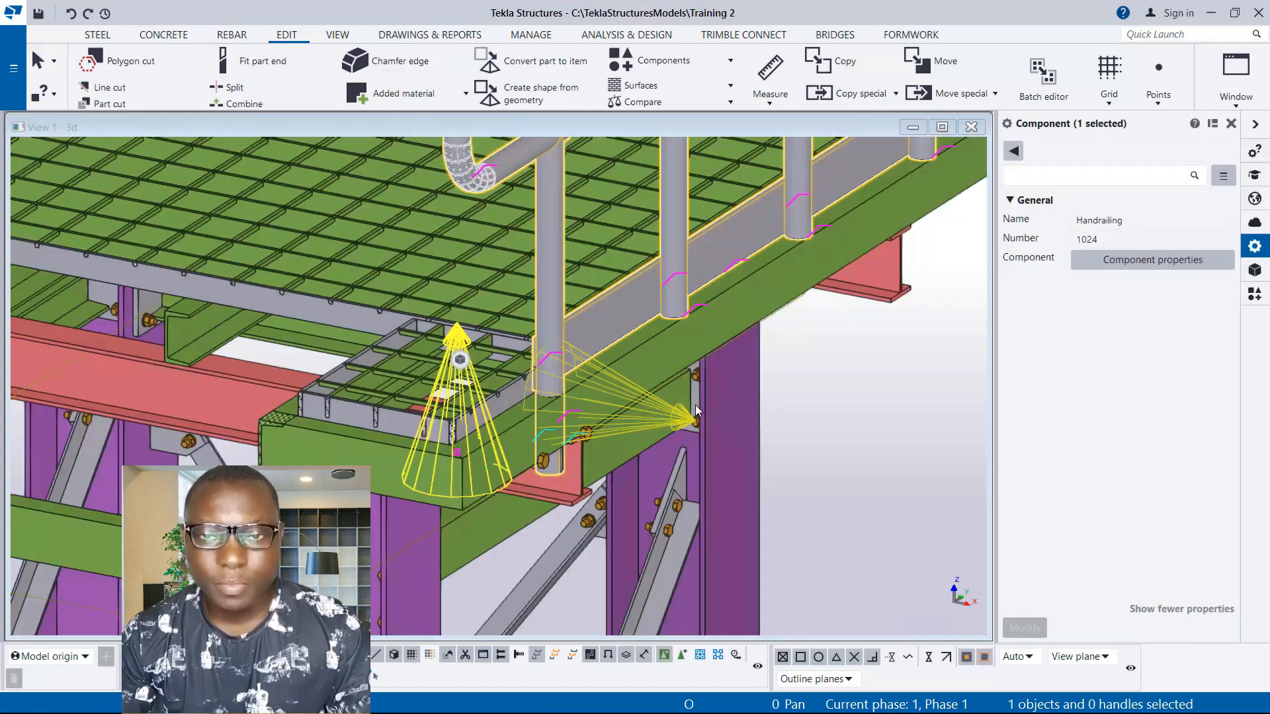
pyautogui.scroll(4, 704, 455)
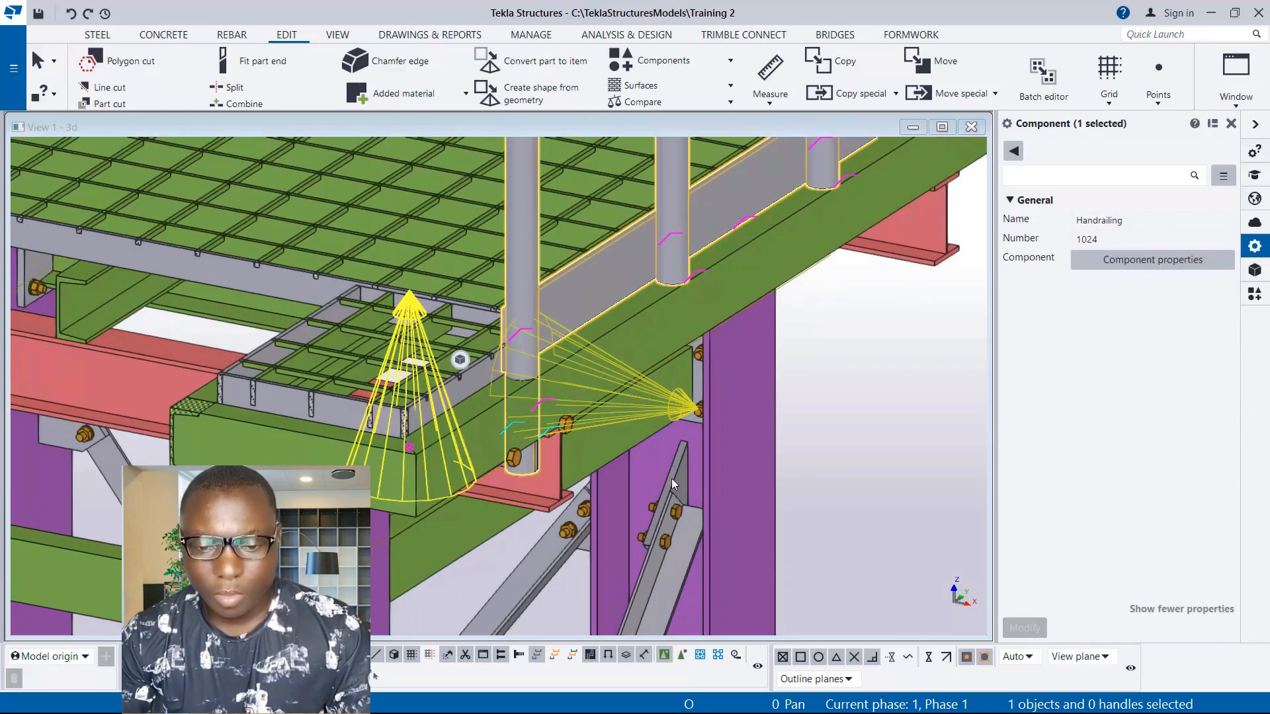
pyautogui.scroll(4, 537, 466)
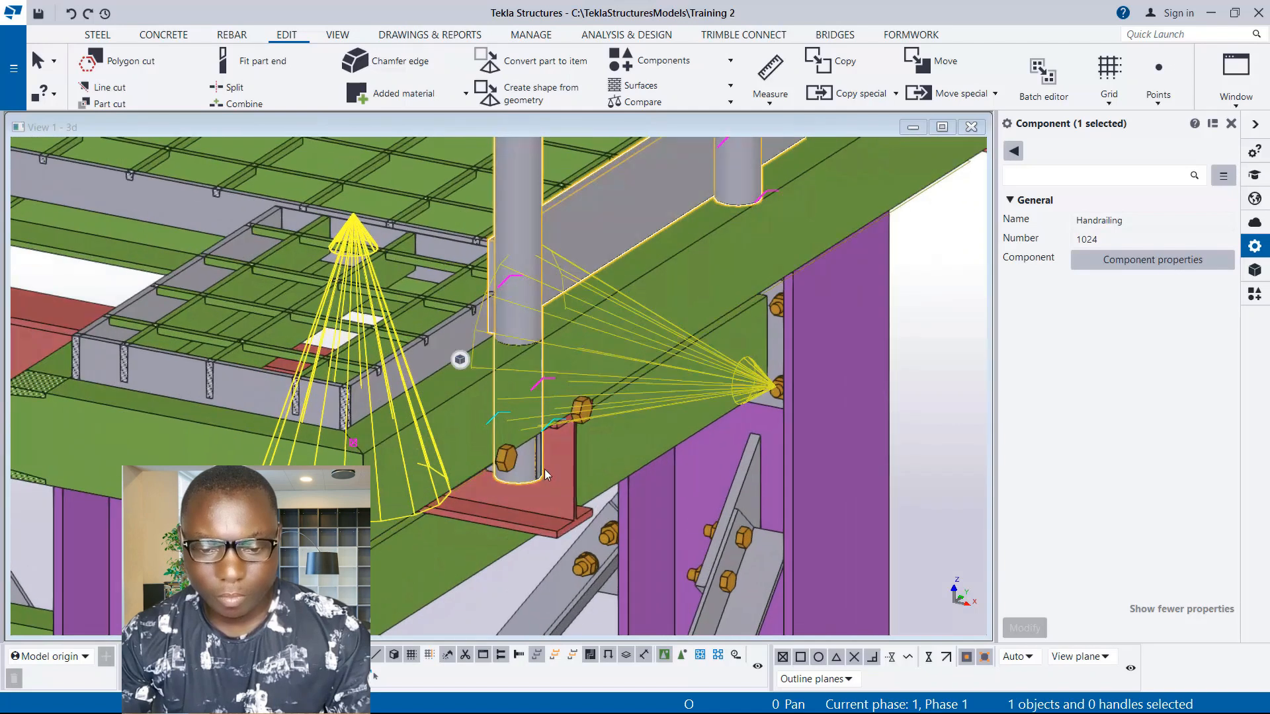
pyautogui.scroll(-6, 600, 381)
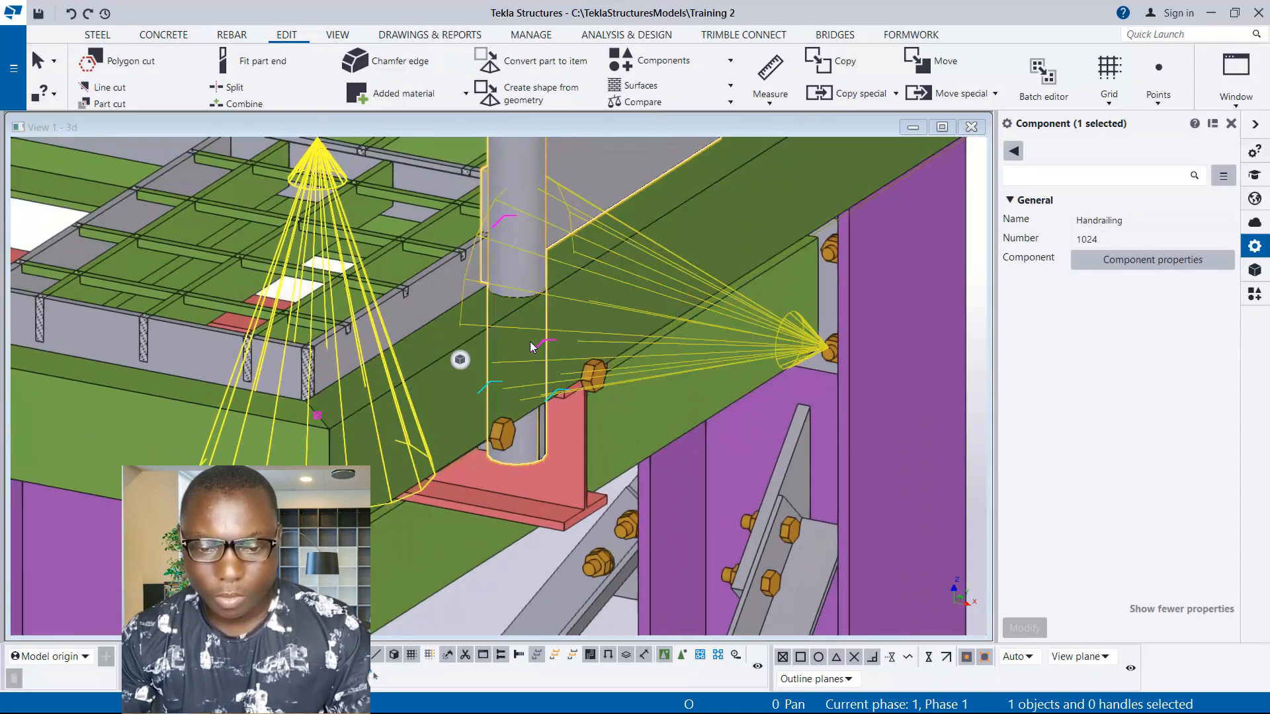
pyautogui.scroll(-5, 603, 465)
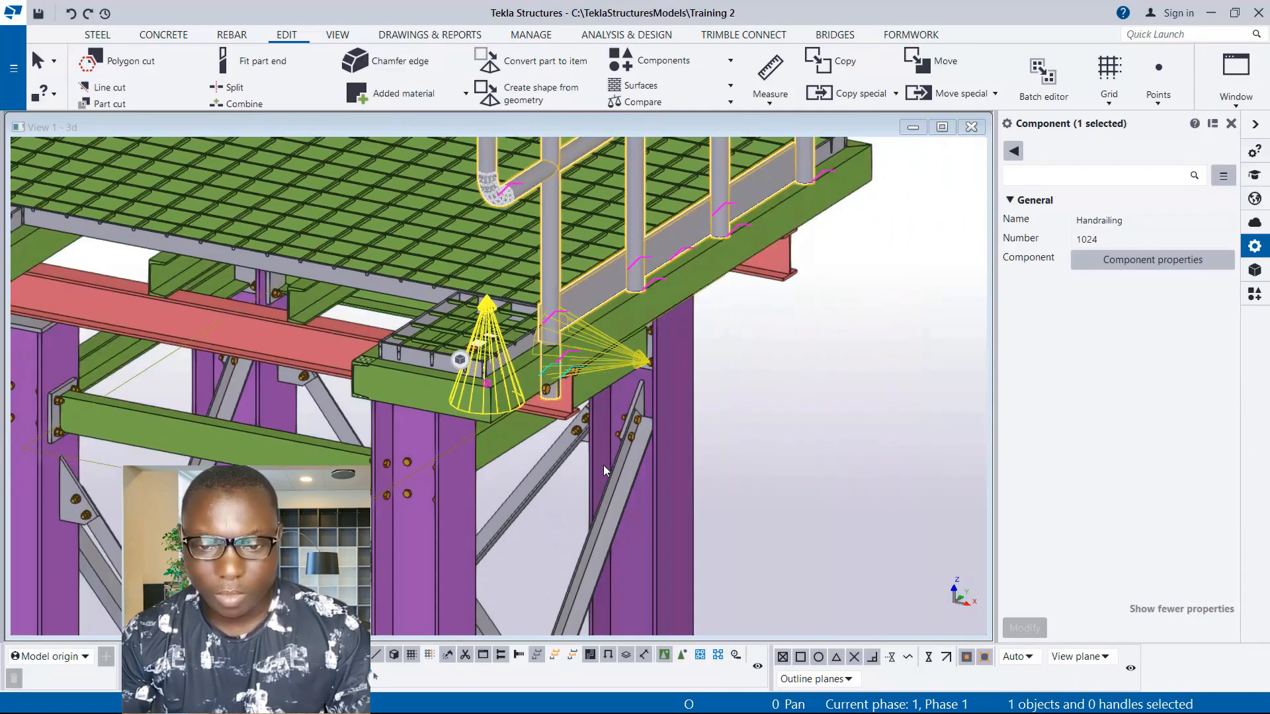
# Step: Open the Handrailing (1024) properties, set the horizontal offset of the posts from the beam to 100 and modify the handrail
pyautogui.keyDown('ctrl'); pyautogui.moveTo(514, 240); pyautogui.dragTo(783, 439, button='middle'); pyautogui.keyUp('ctrl')
pyautogui.click(783, 440)
pyautogui.scroll(5, 641, 226)
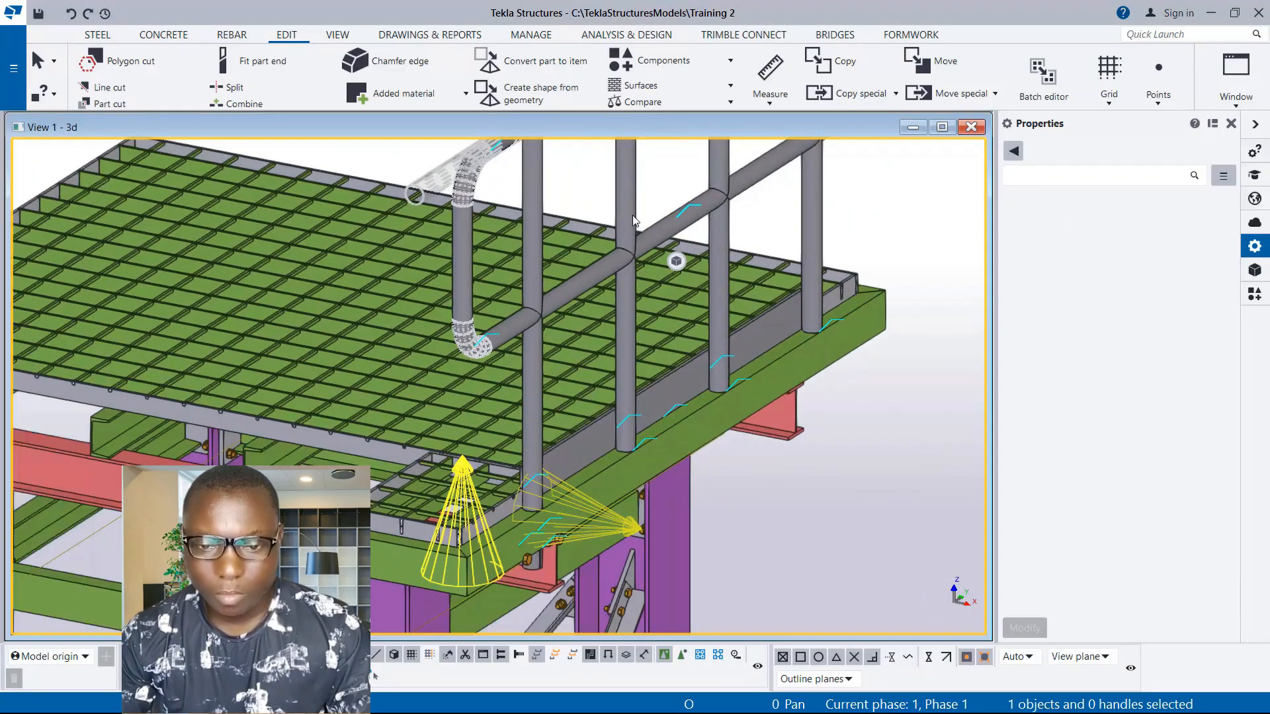
pyautogui.click(632, 215)
pyautogui.scroll(-2, 546, 347)
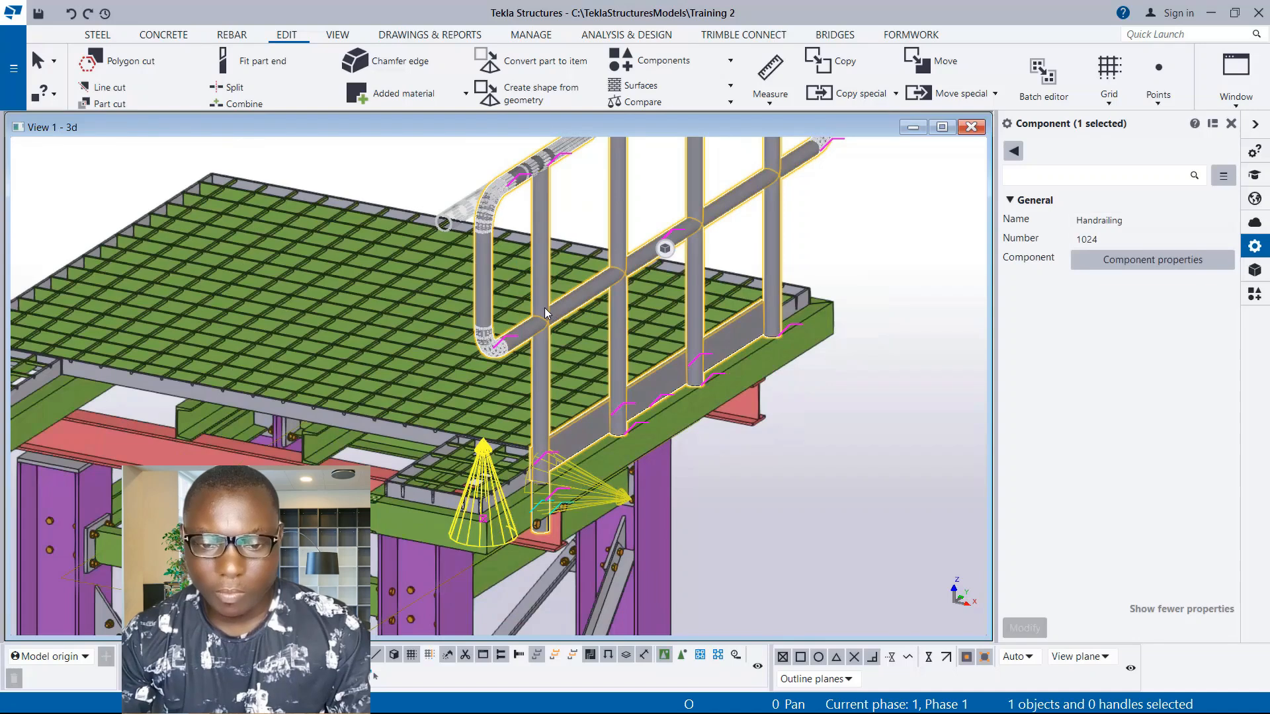
pyautogui.doubleClick(545, 307)
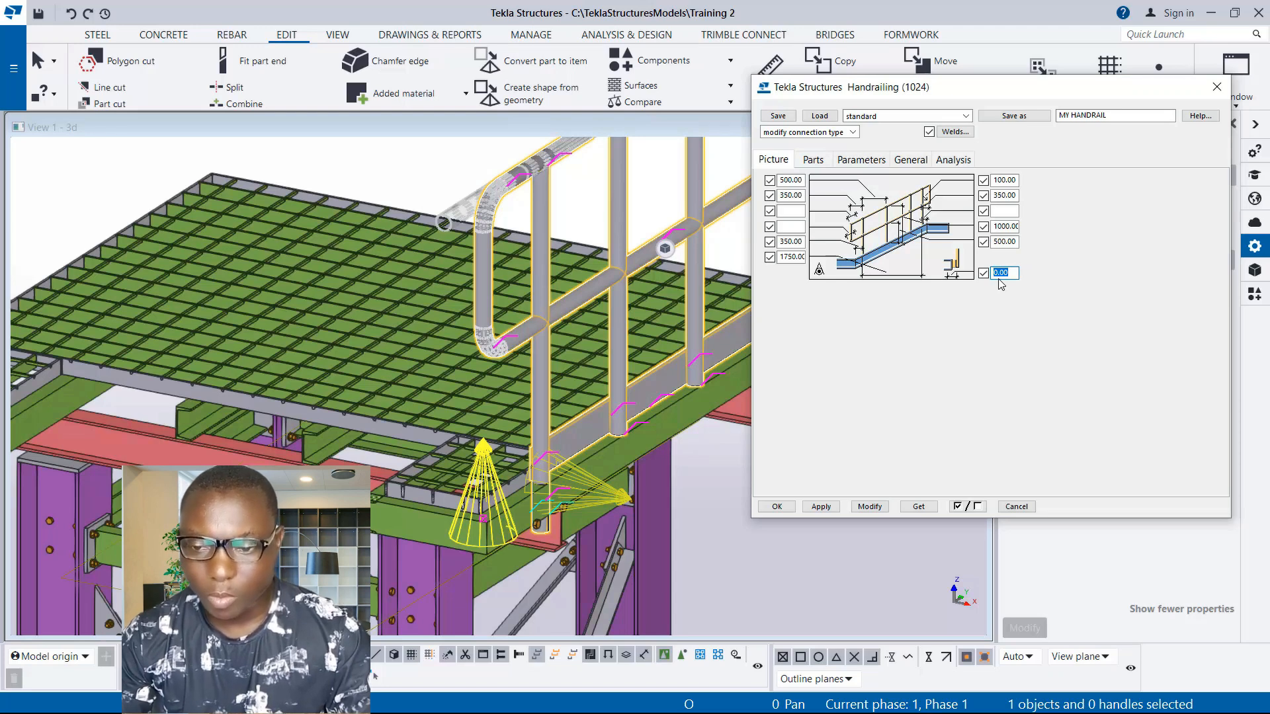
pyautogui.click(870, 507)
pyautogui.scroll(5, 542, 546)
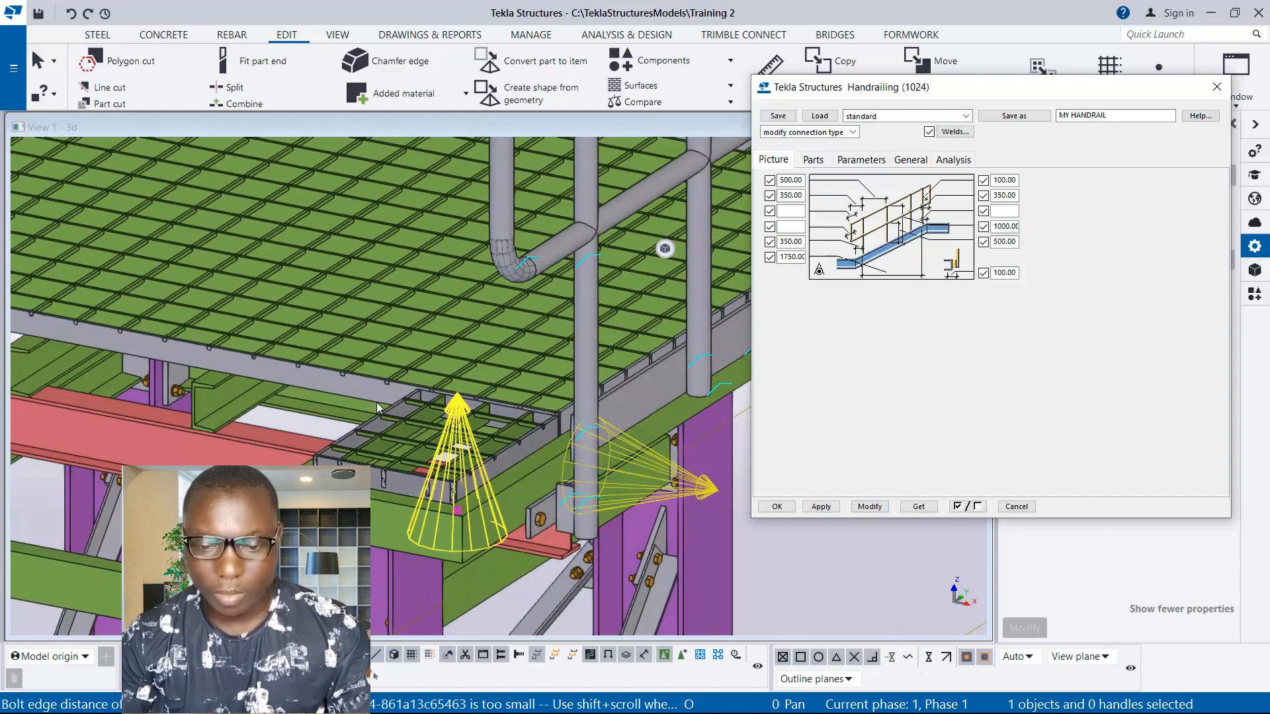
pyautogui.scroll(4, 515, 491)
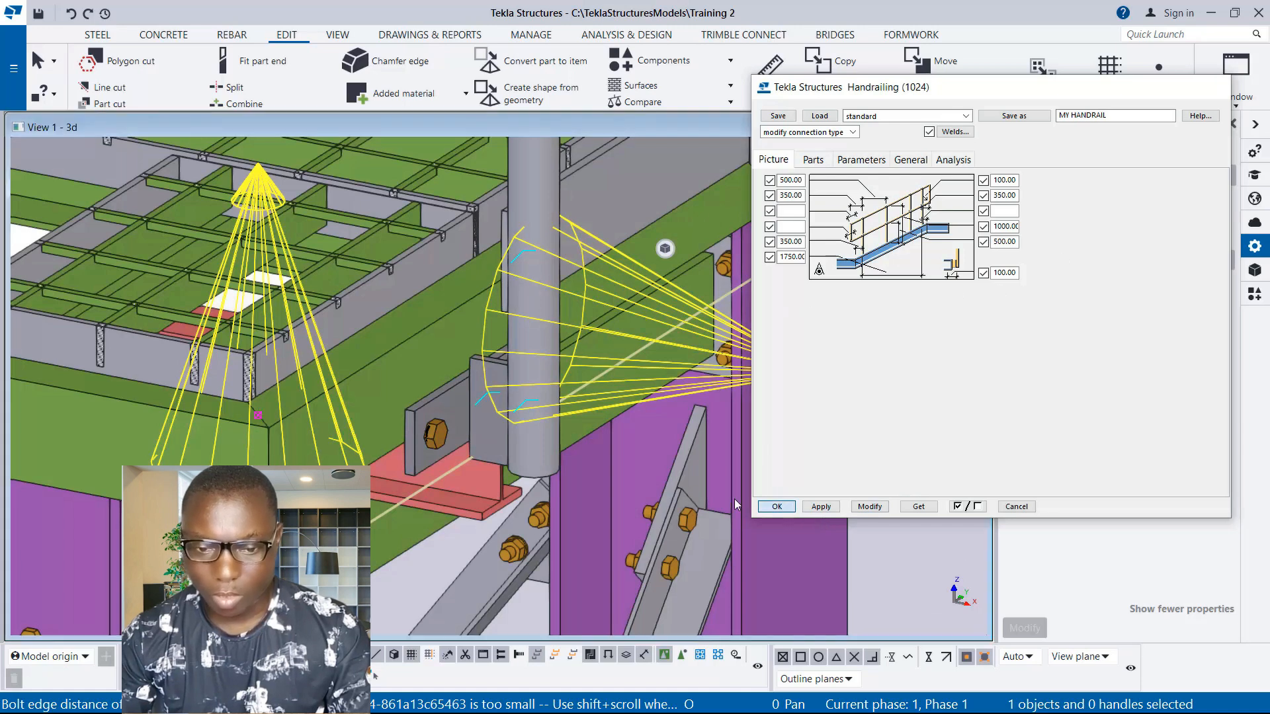
pyautogui.click(777, 506)
# Step: Switch selection to objects inside components and open the properties of the corner post's Stanchion double plate (87) connection
pyautogui.scroll(-4, 422, 319)
pyautogui.click(561, 364)
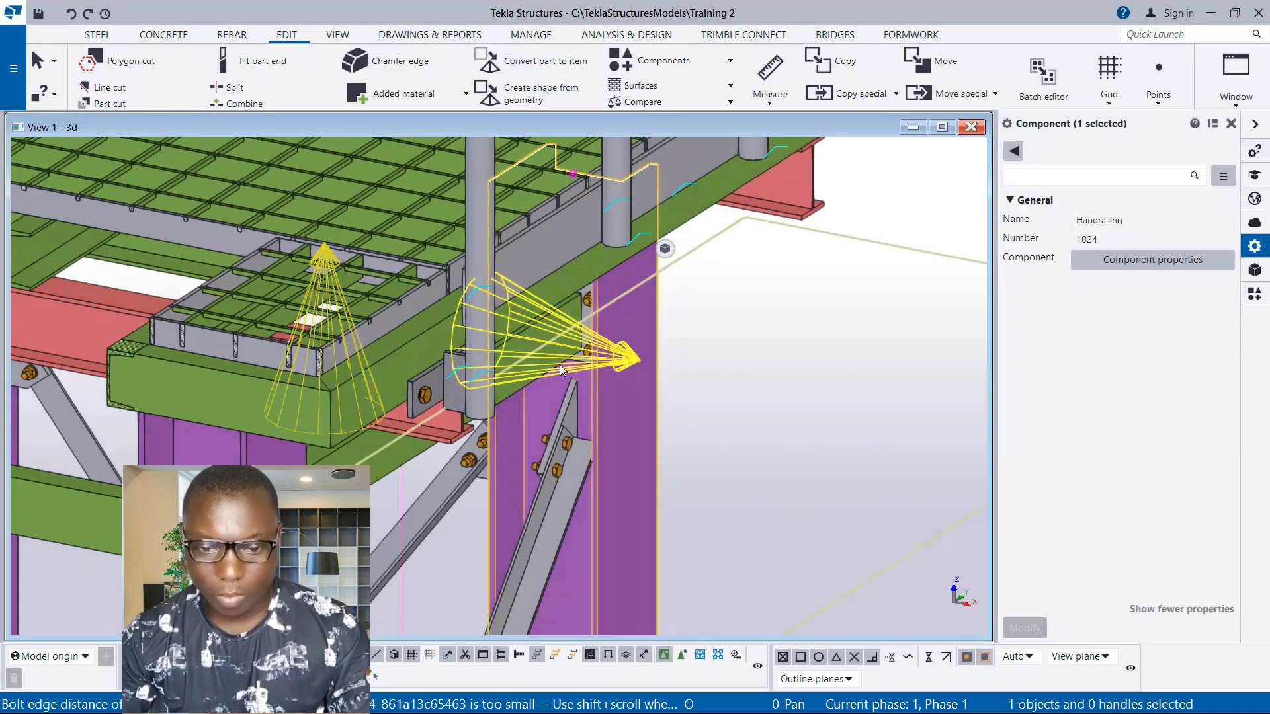
pyautogui.click(537, 356)
pyautogui.click(854, 332)
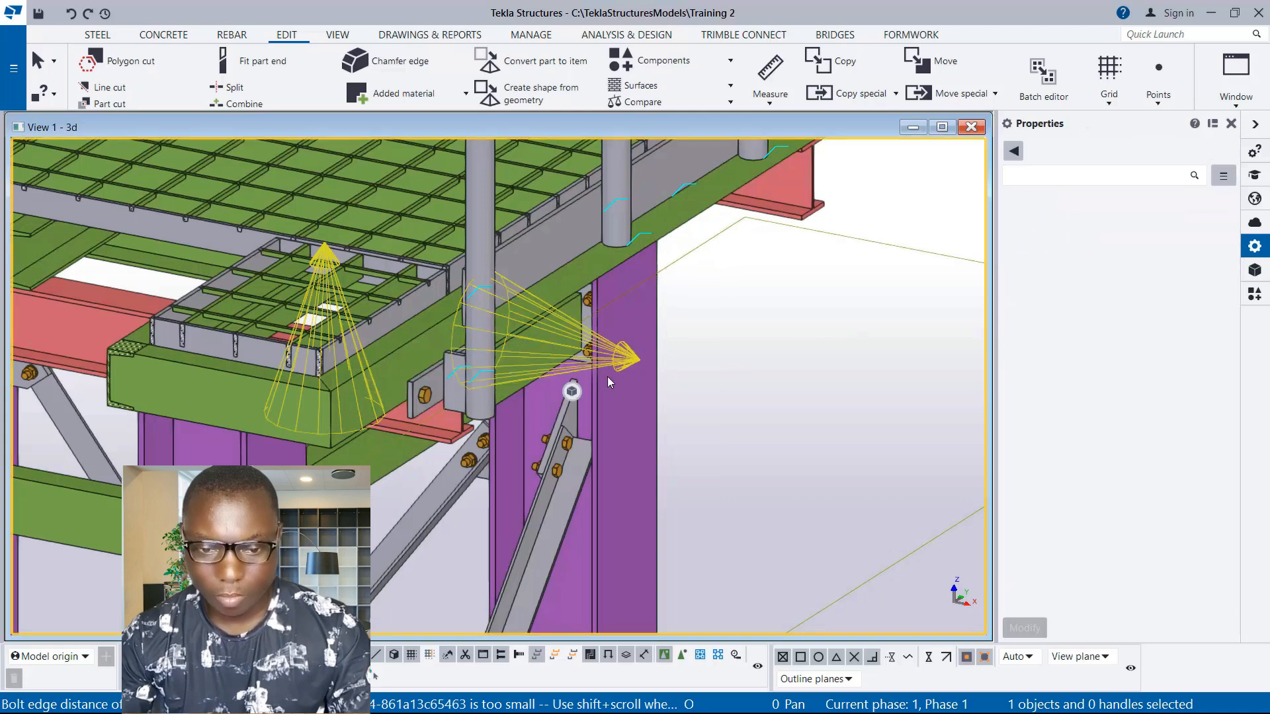
pyautogui.scroll(-1, 523, 327)
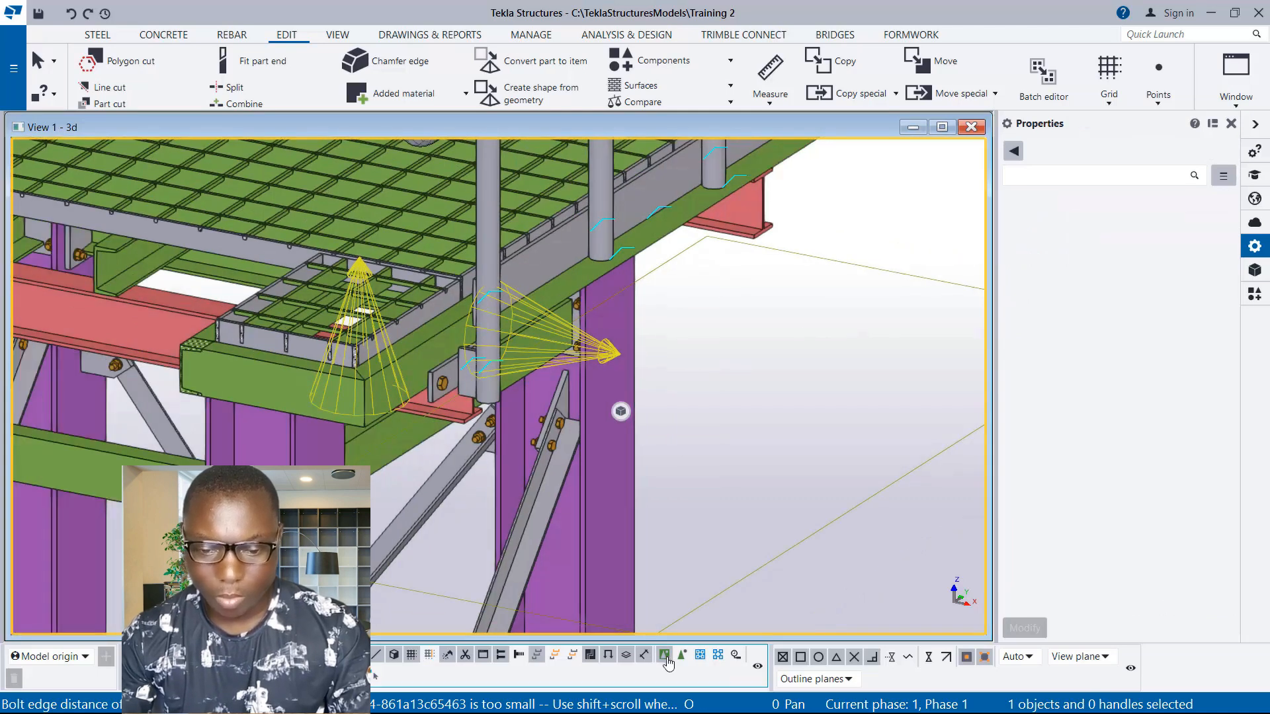
pyautogui.scroll(2, 536, 366)
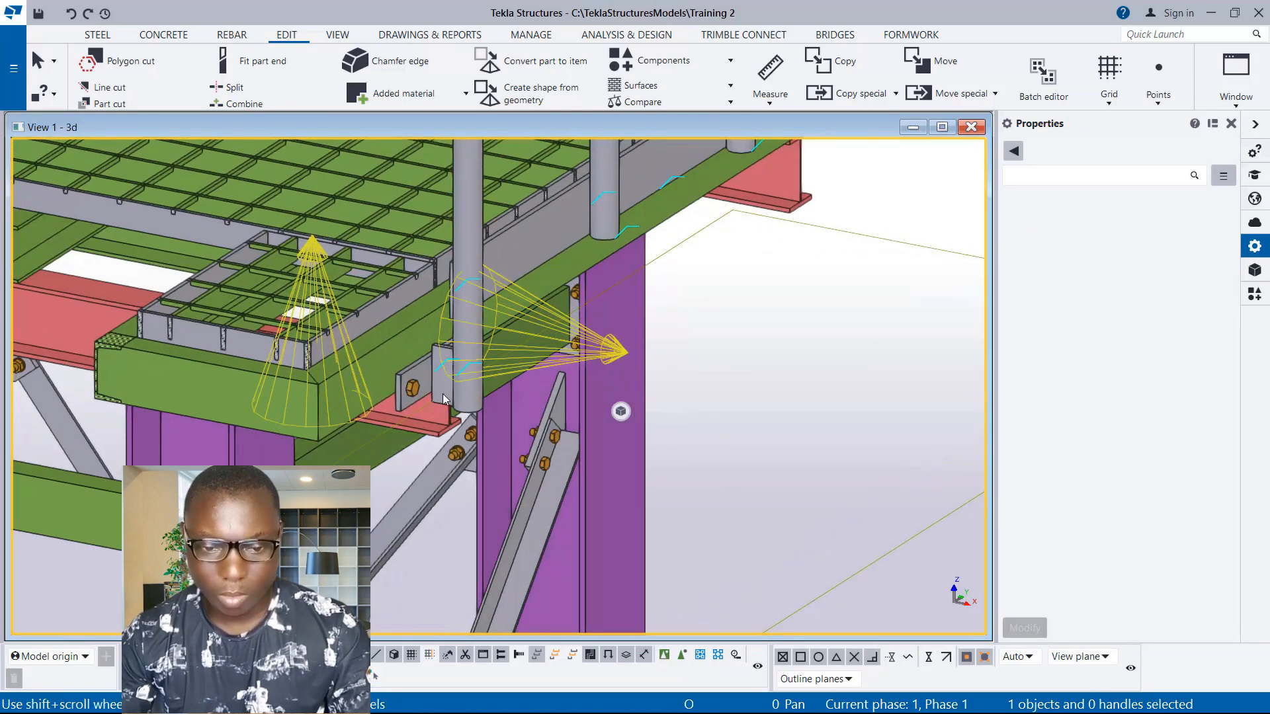
pyautogui.click(419, 386)
pyautogui.scroll(1, 405, 406)
pyautogui.click(403, 403)
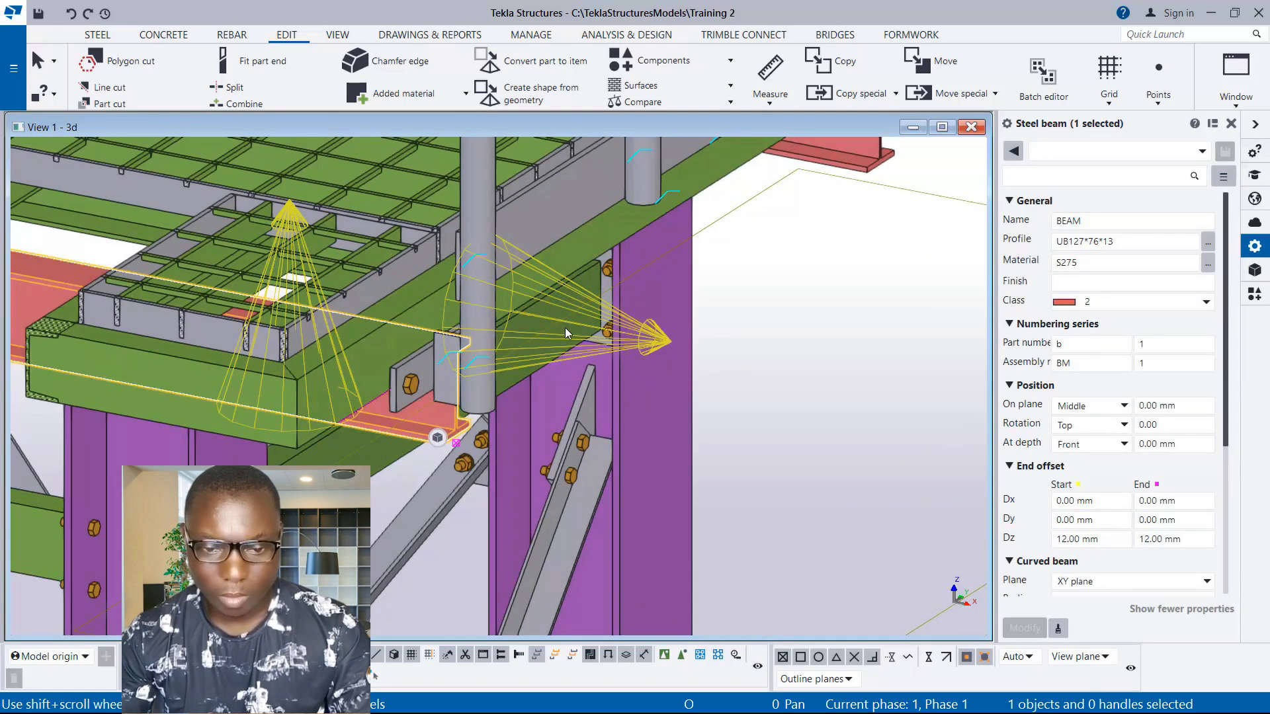
pyautogui.click(645, 344)
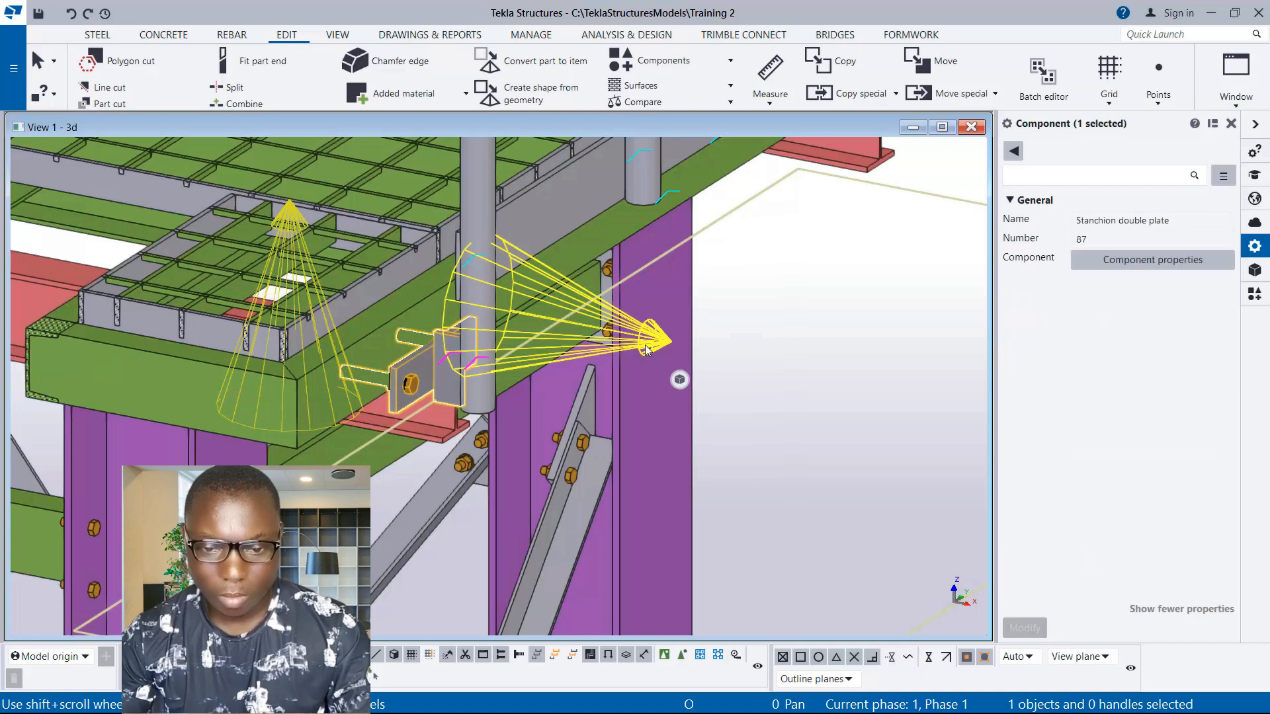
pyautogui.doubleClick(644, 344)
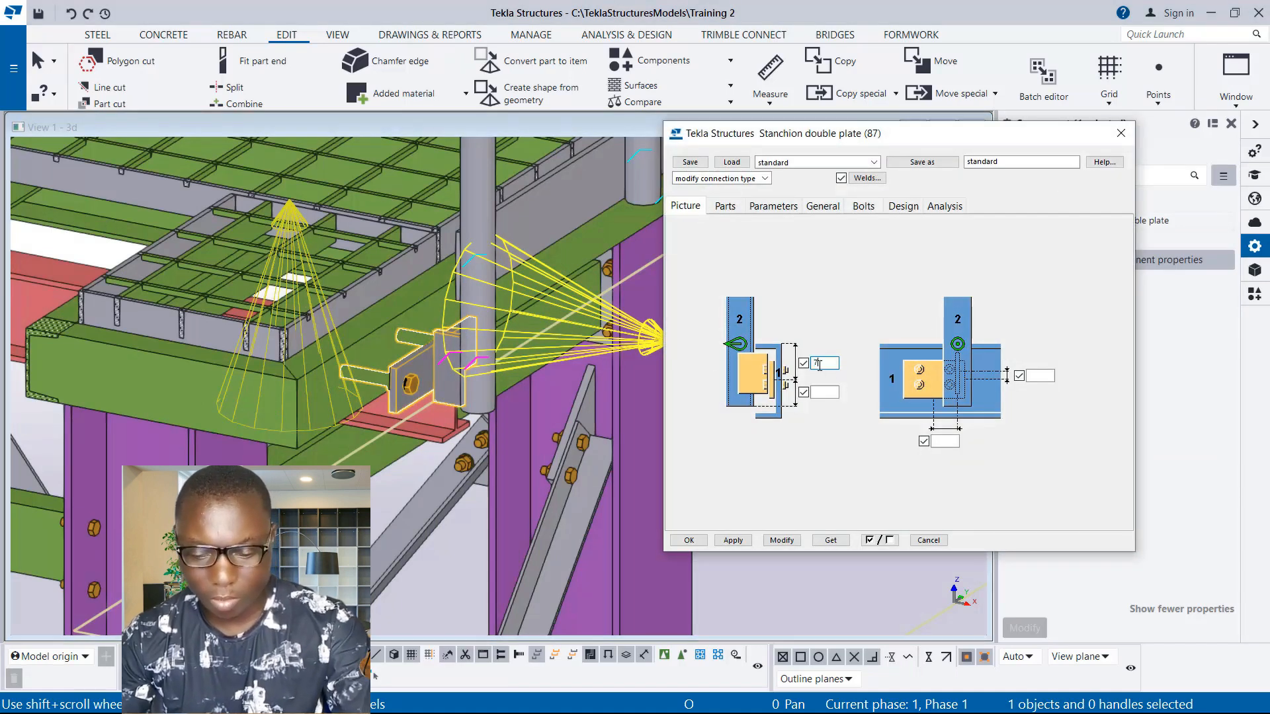
# Step: Try 70 for the connection's upper vertical plate distance, change it to 50, and modify the connection
pyautogui.write('70')
pyautogui.click(782, 540)
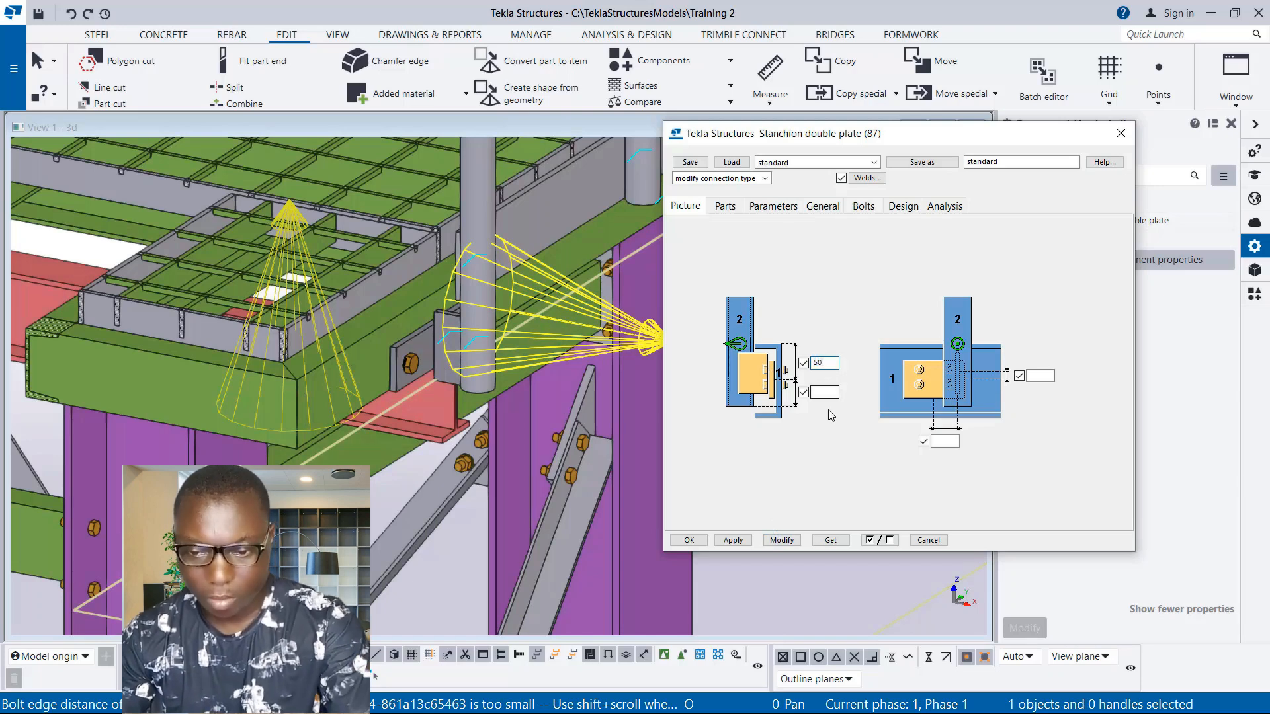
pyautogui.click(782, 540)
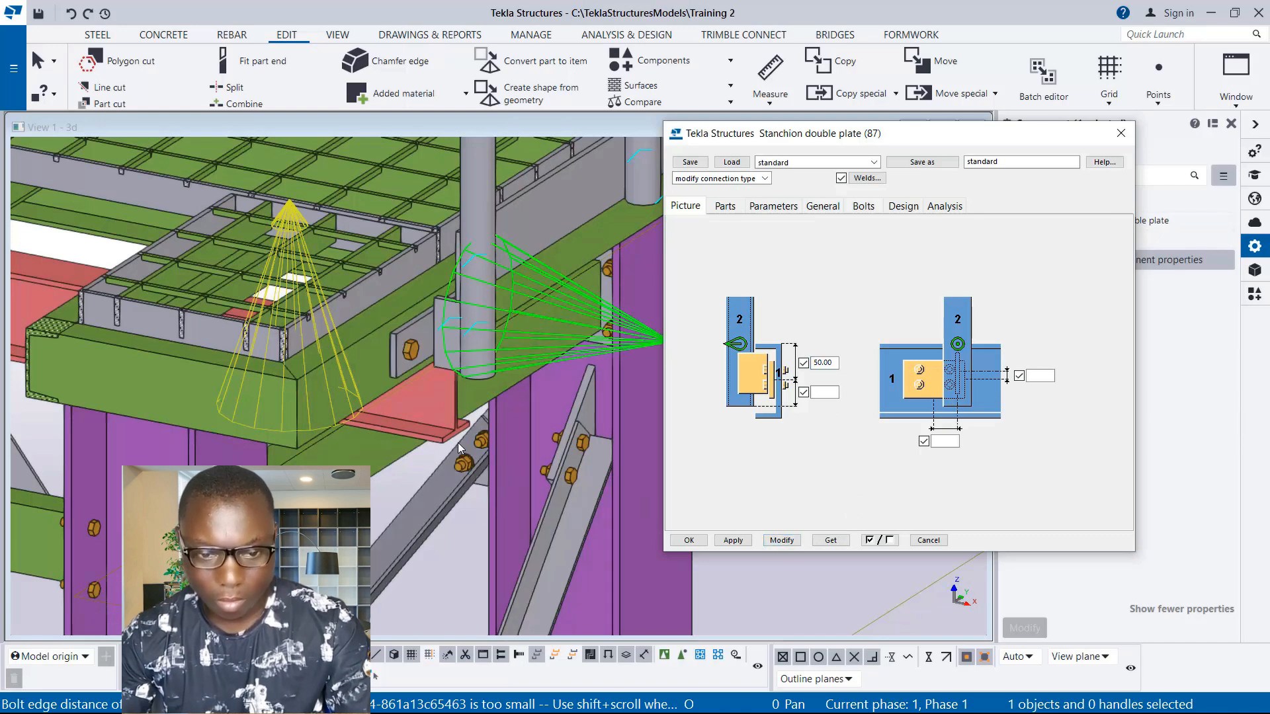
pyautogui.scroll(1, 458, 442)
pyautogui.scroll(2, 450, 340)
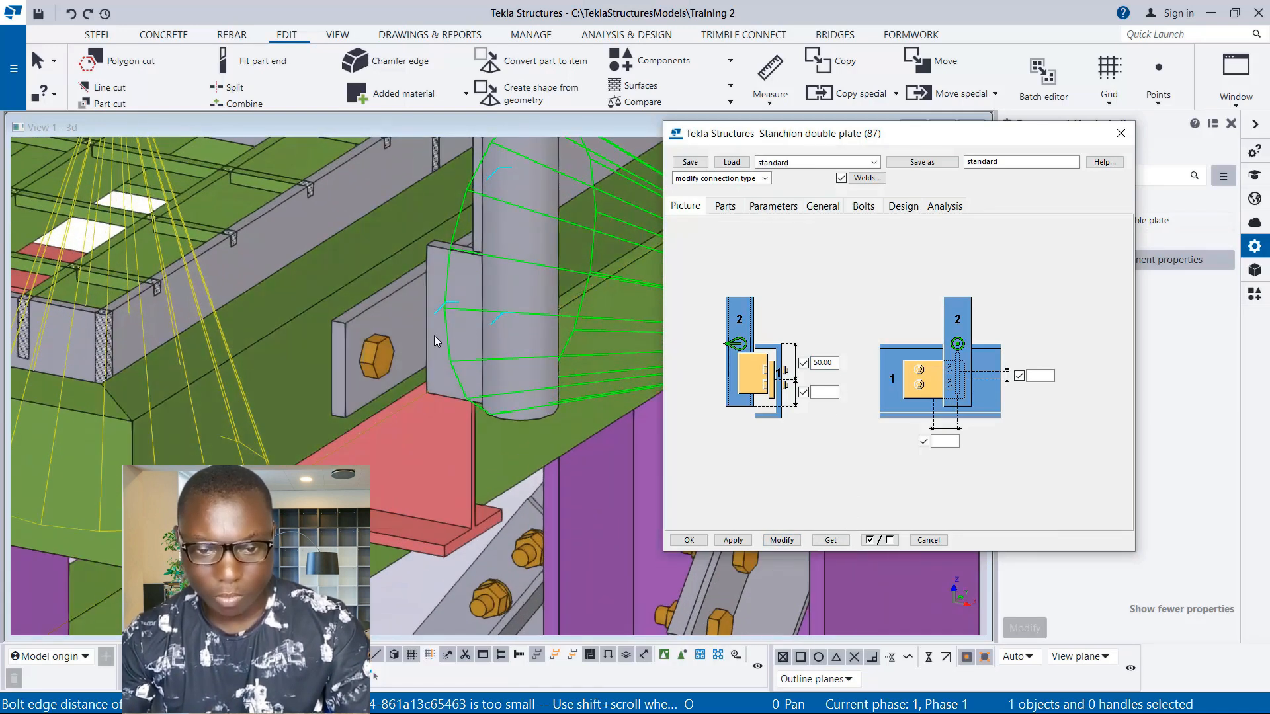
pyautogui.scroll(-3, 434, 336)
pyautogui.scroll(2, 455, 308)
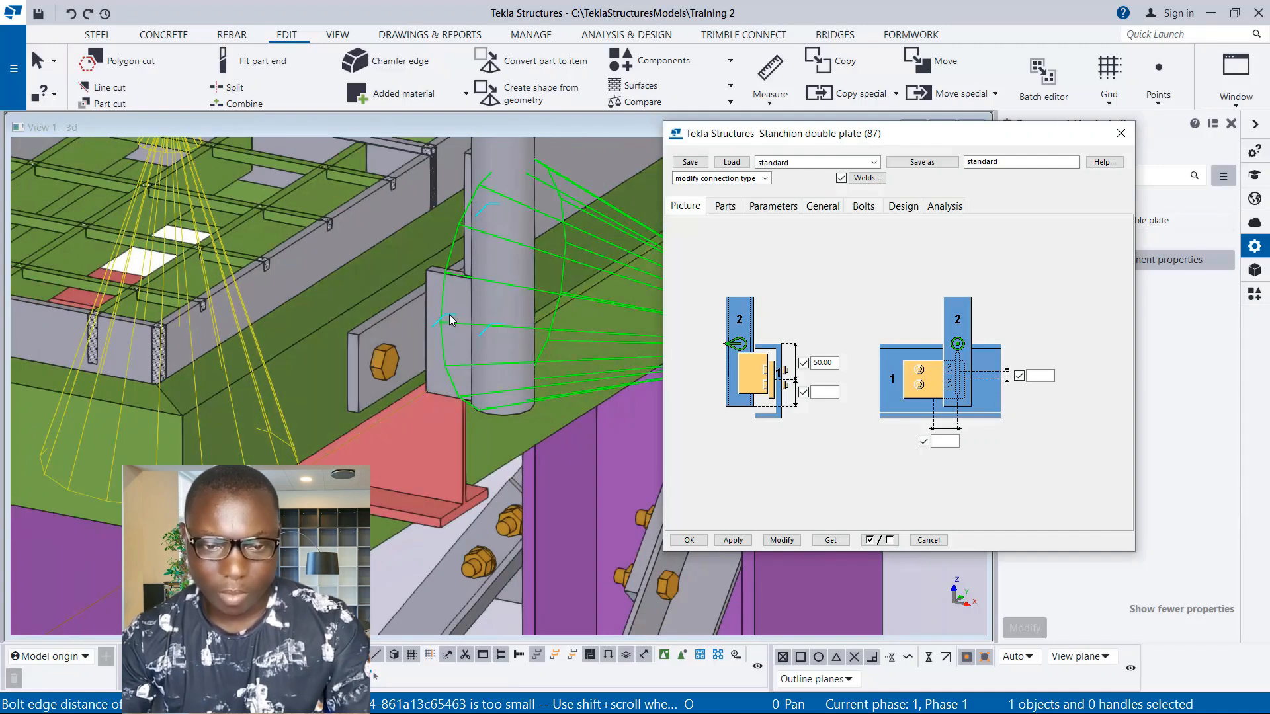
# Step: Try a bearing plate height of 70, change it to 50, and modify the corner post connection
pyautogui.click(731, 209)
pyautogui.click(819, 266)
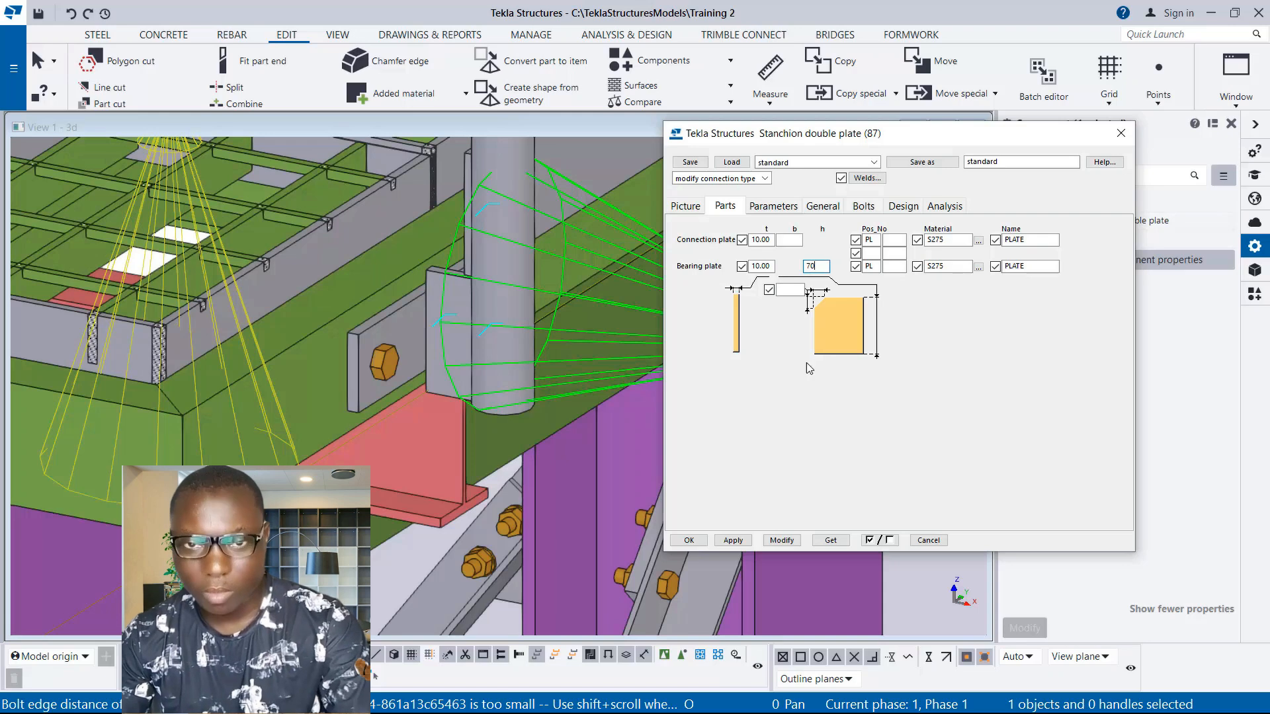
pyautogui.write('70')
pyautogui.click(782, 540)
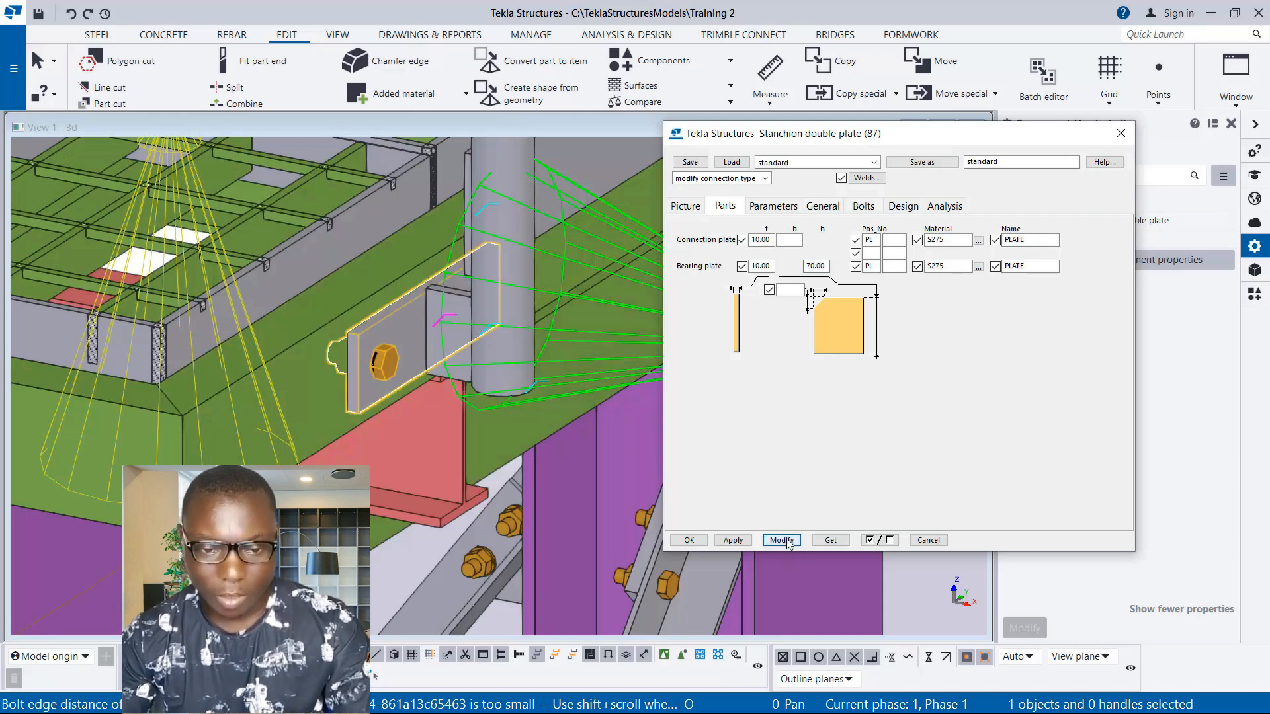
pyautogui.scroll(4, 423, 339)
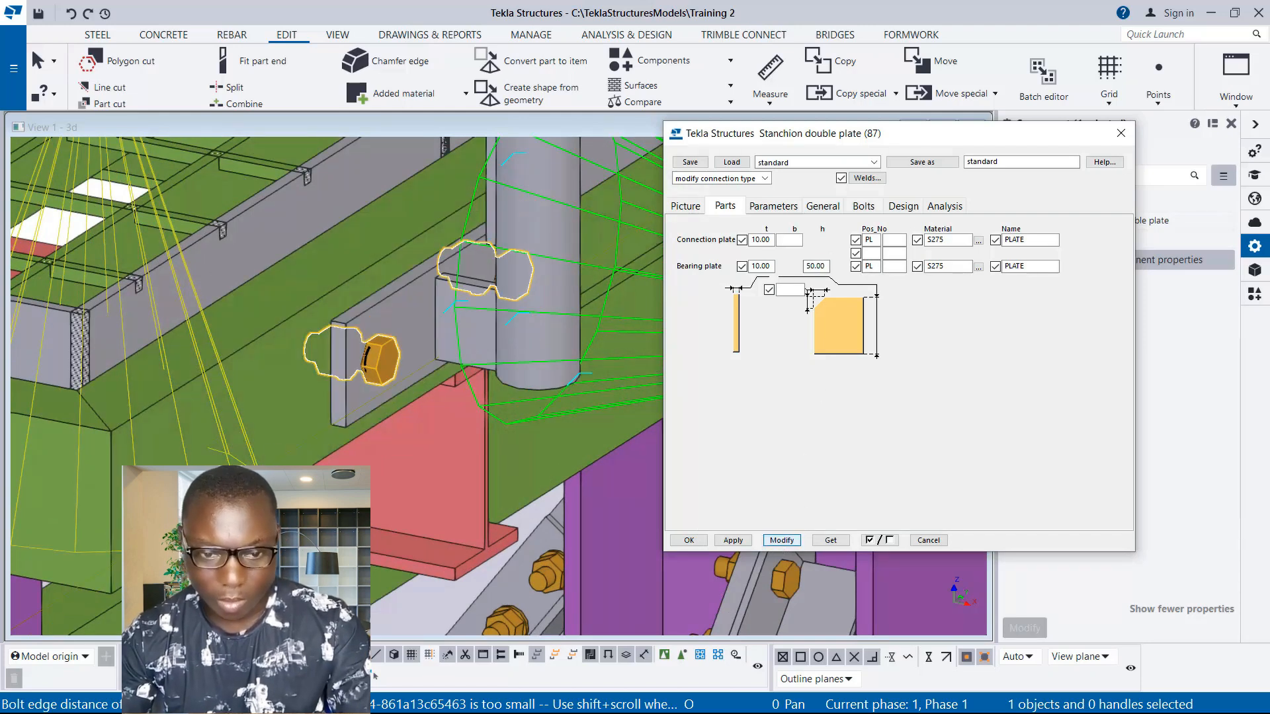
pyautogui.scroll(3, 389, 327)
pyautogui.scroll(-2, 393, 413)
pyautogui.scroll(-5, 390, 415)
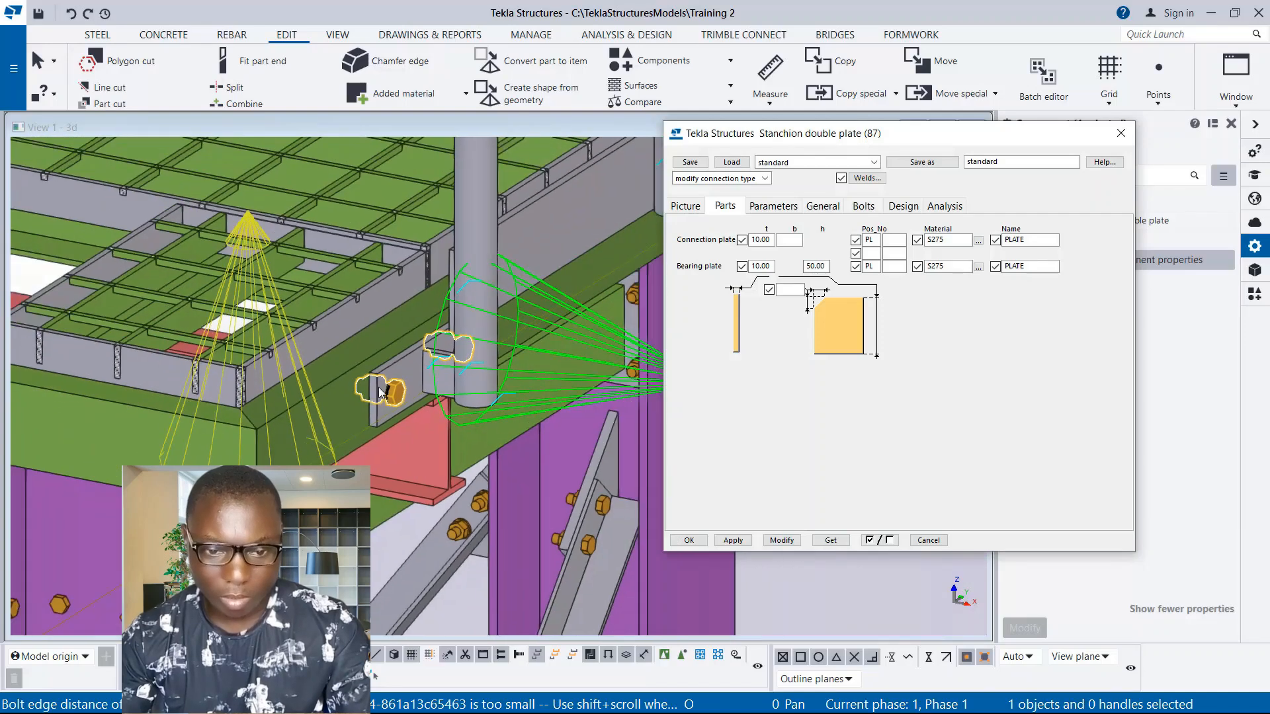
pyautogui.scroll(2, 484, 375)
pyautogui.scroll(2, 485, 375)
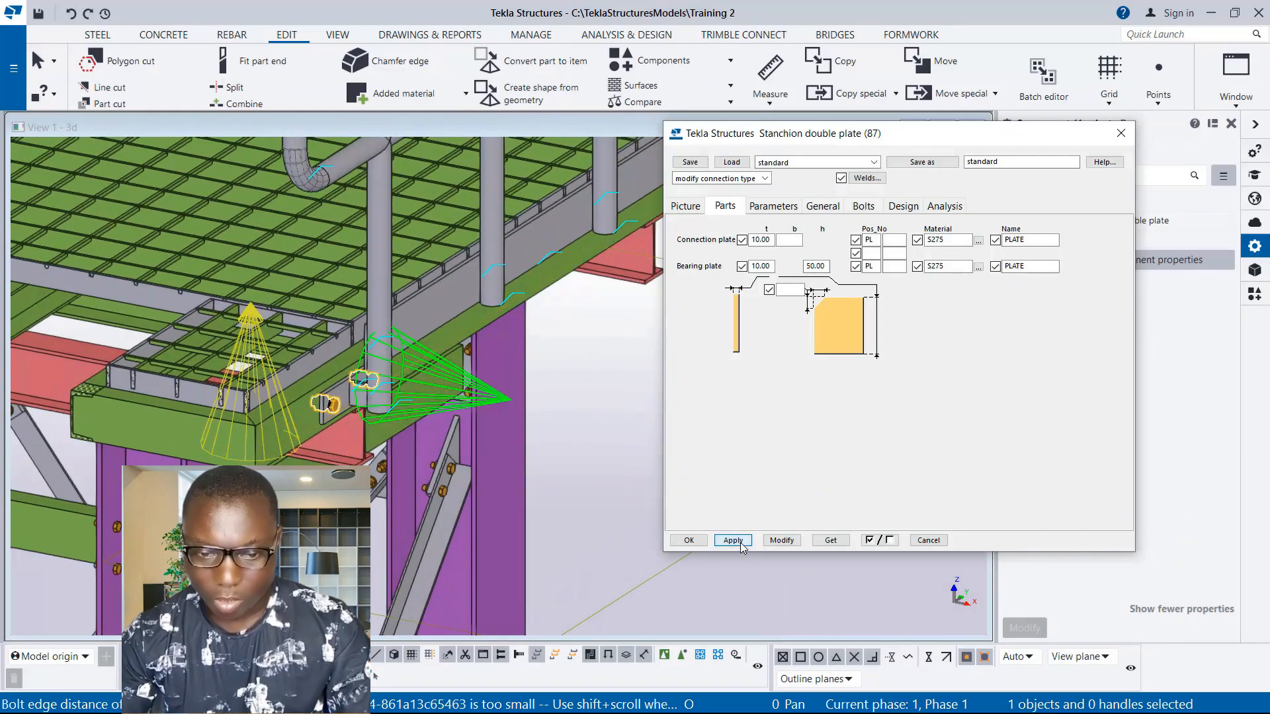
# Step: Set the horizontal bolt count to 1 with a spacing of 100 and modify the connection
pyautogui.click(863, 207)
pyautogui.scroll(2, 357, 395)
pyautogui.scroll(2, 302, 391)
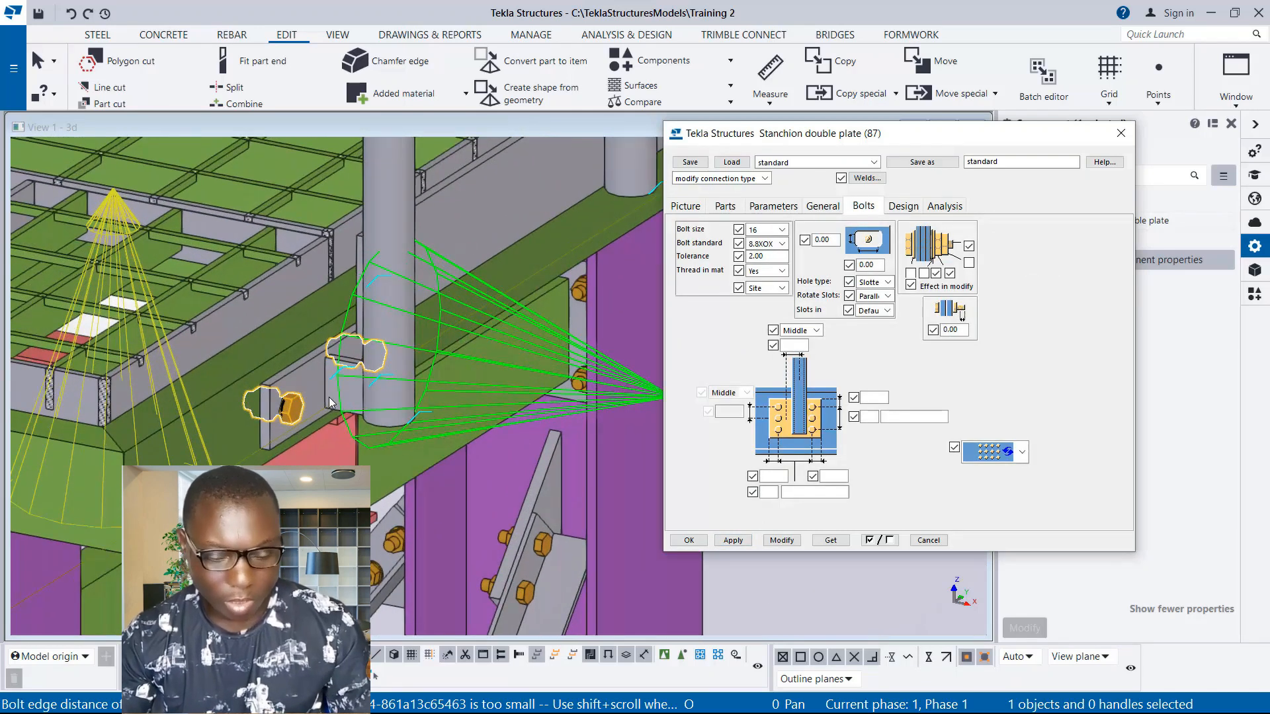
pyautogui.scroll(5, 328, 397)
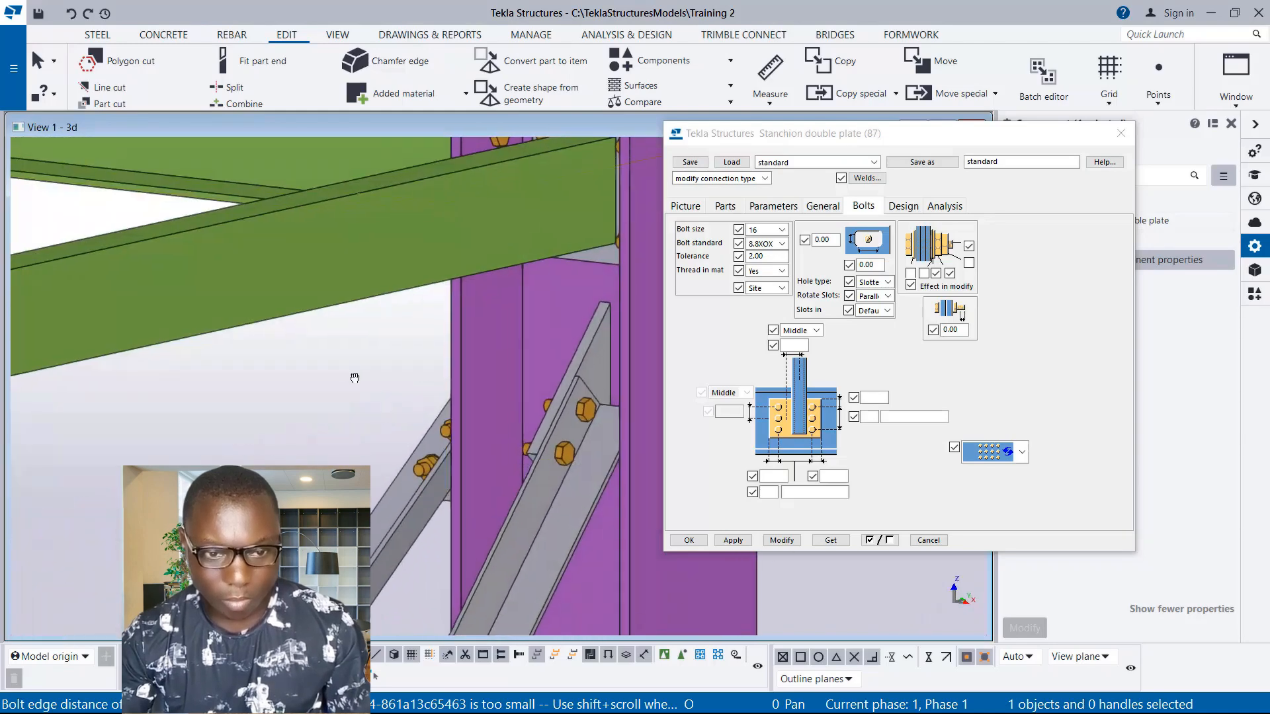
pyautogui.scroll(-5, 354, 378)
pyautogui.scroll(6, 361, 371)
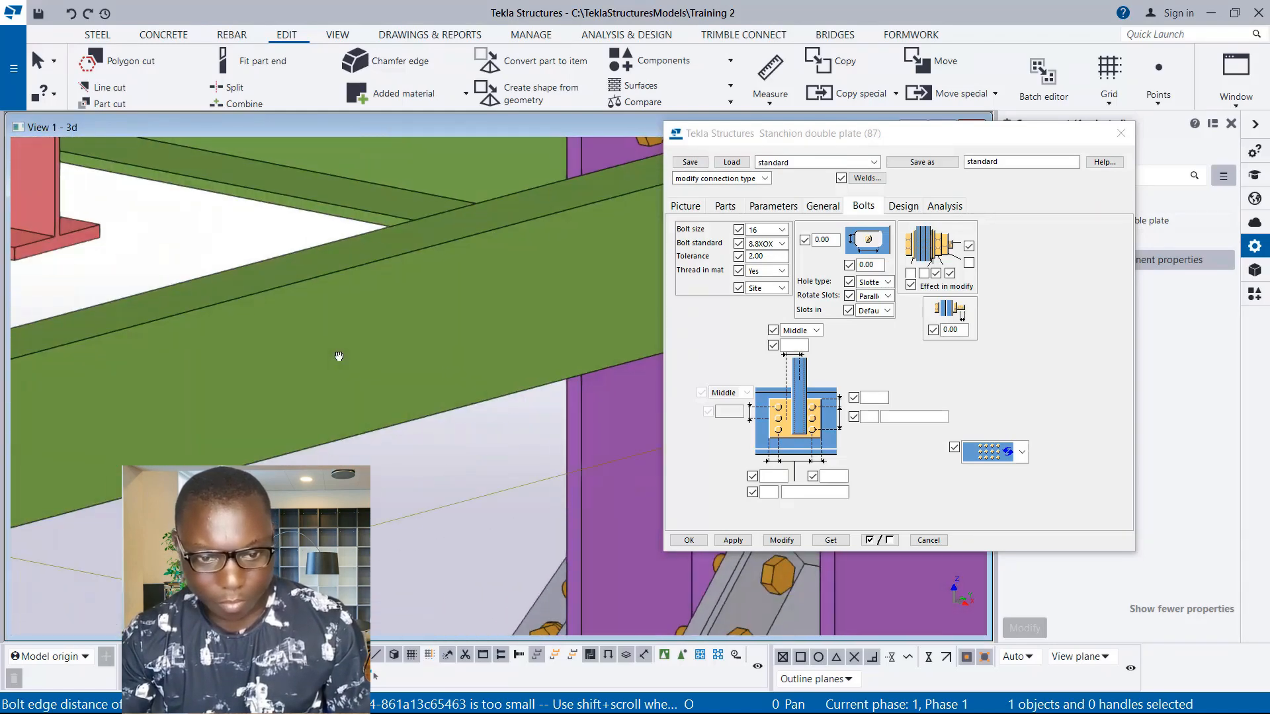
pyautogui.scroll(-5, 338, 355)
pyautogui.scroll(3, 370, 235)
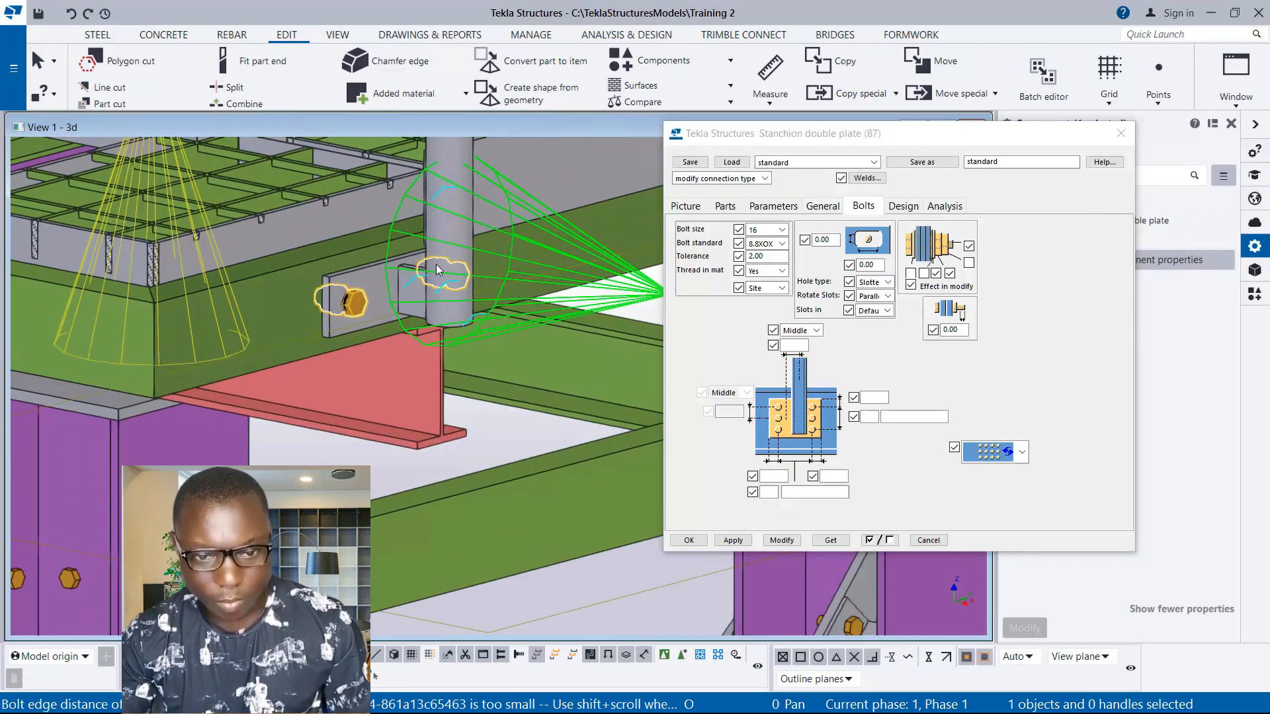
pyautogui.scroll(2, 435, 264)
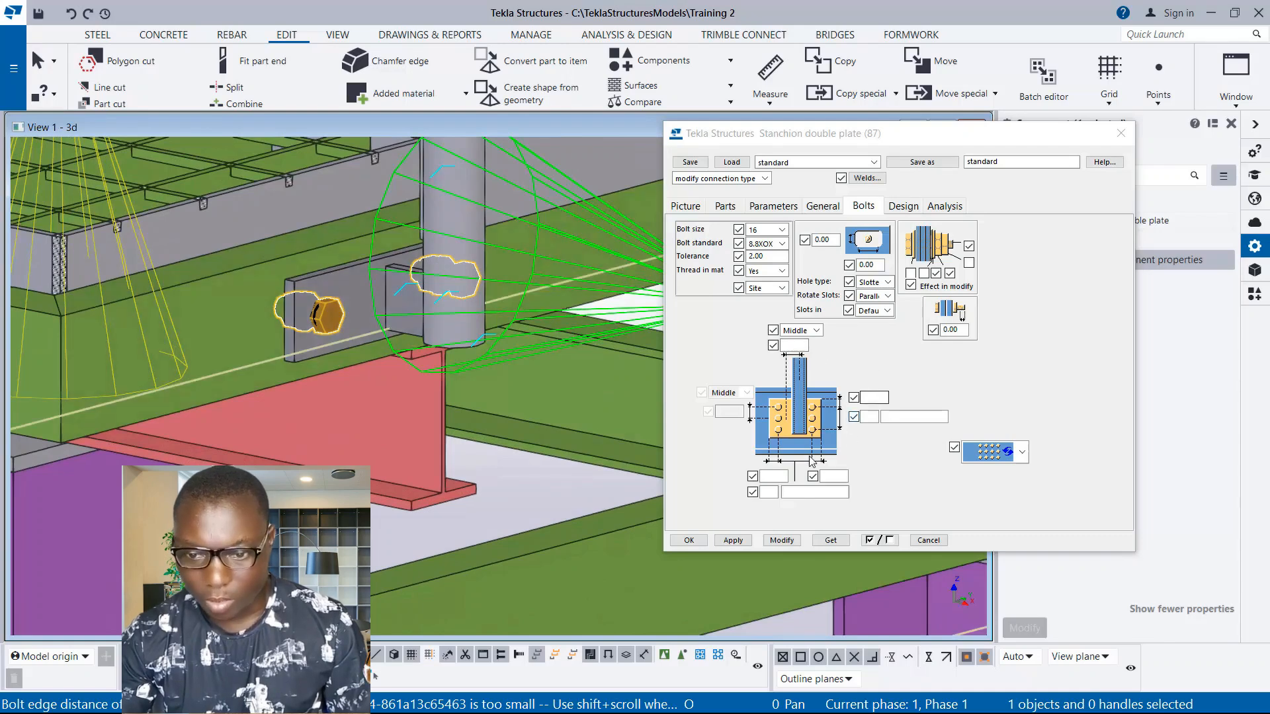
pyautogui.click(771, 491)
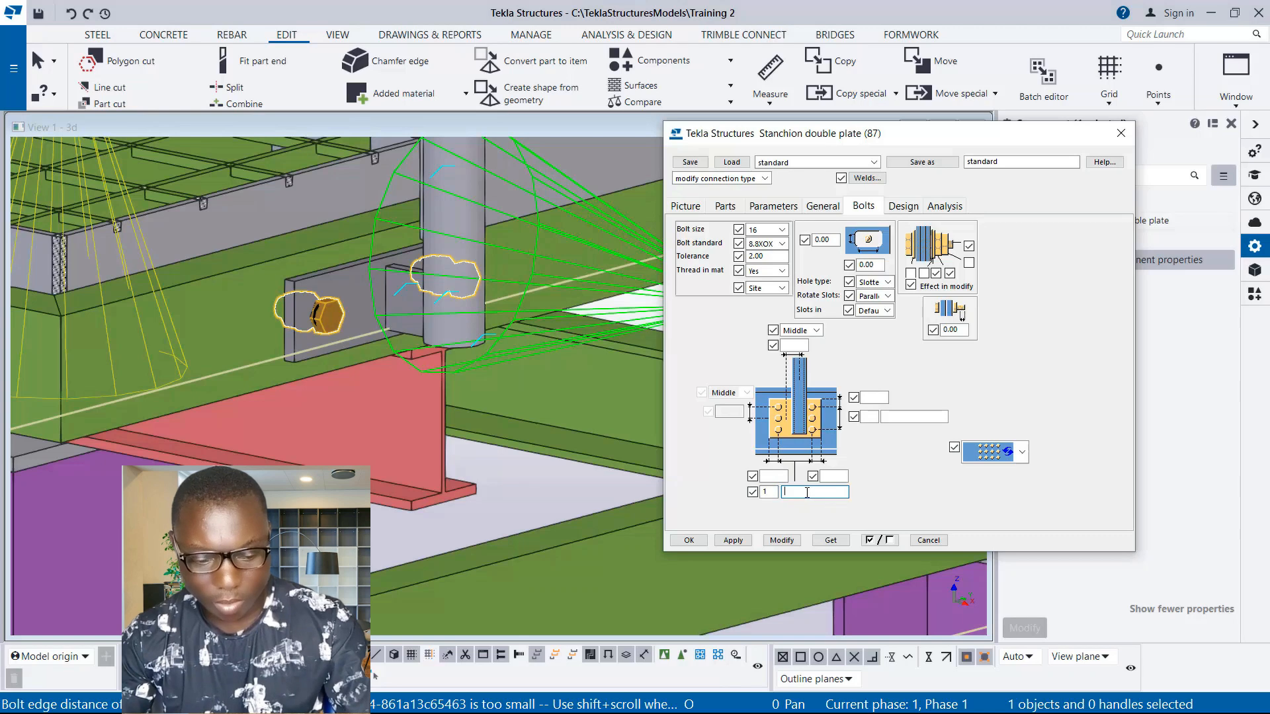
pyautogui.click(801, 540)
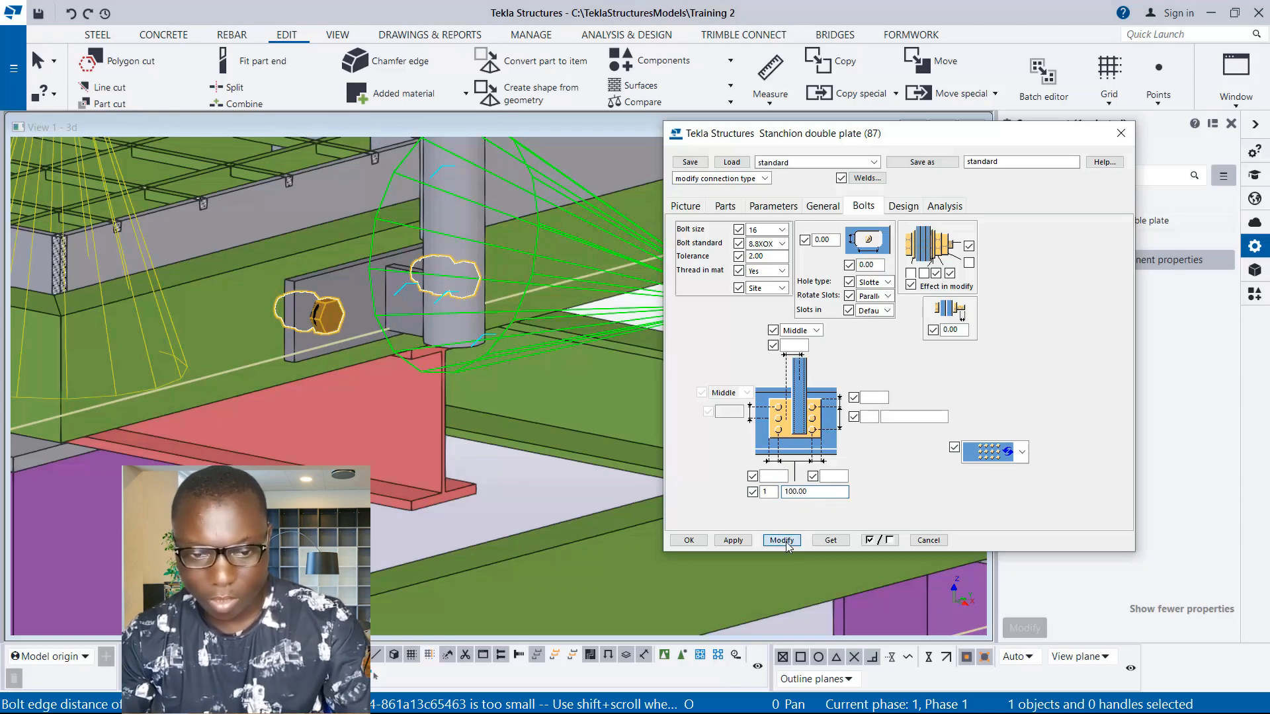
# Step: Change the horizontal bolt count to 2 and modify the connection
pyautogui.scroll(4, 431, 305)
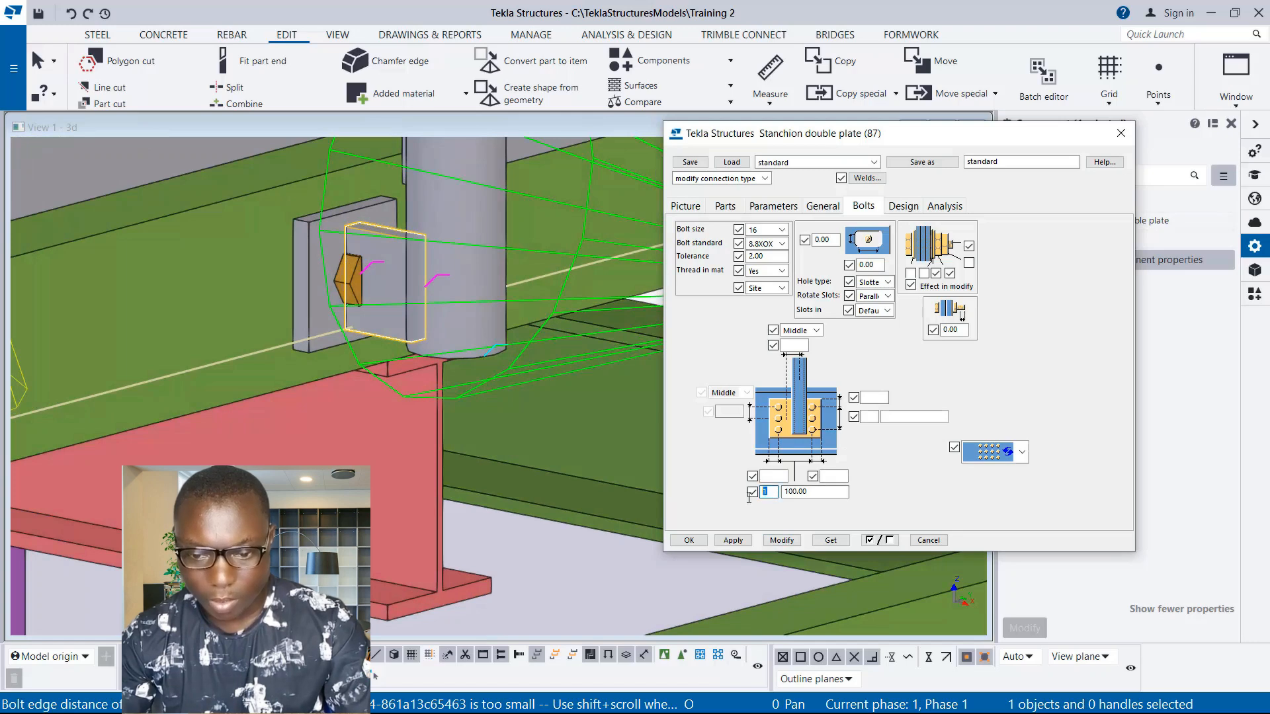
pyautogui.write('2')
pyautogui.click(781, 540)
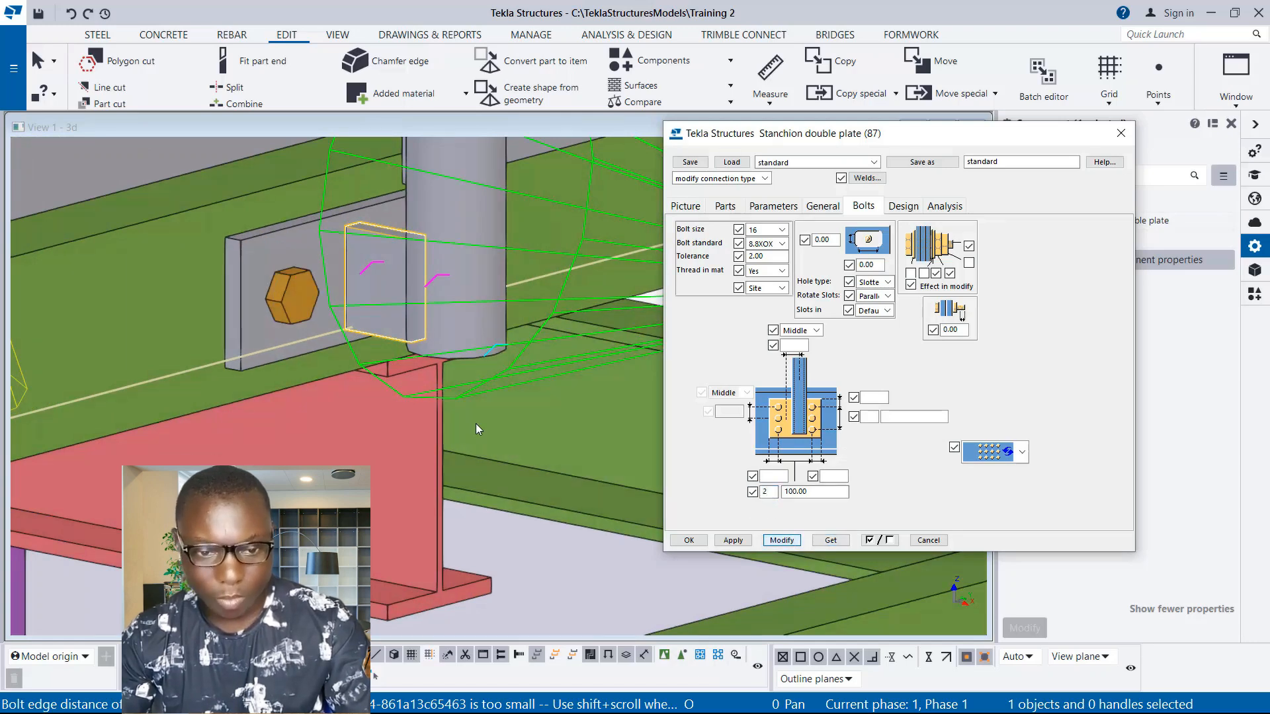
pyautogui.scroll(2, 367, 264)
pyautogui.scroll(-4, 367, 264)
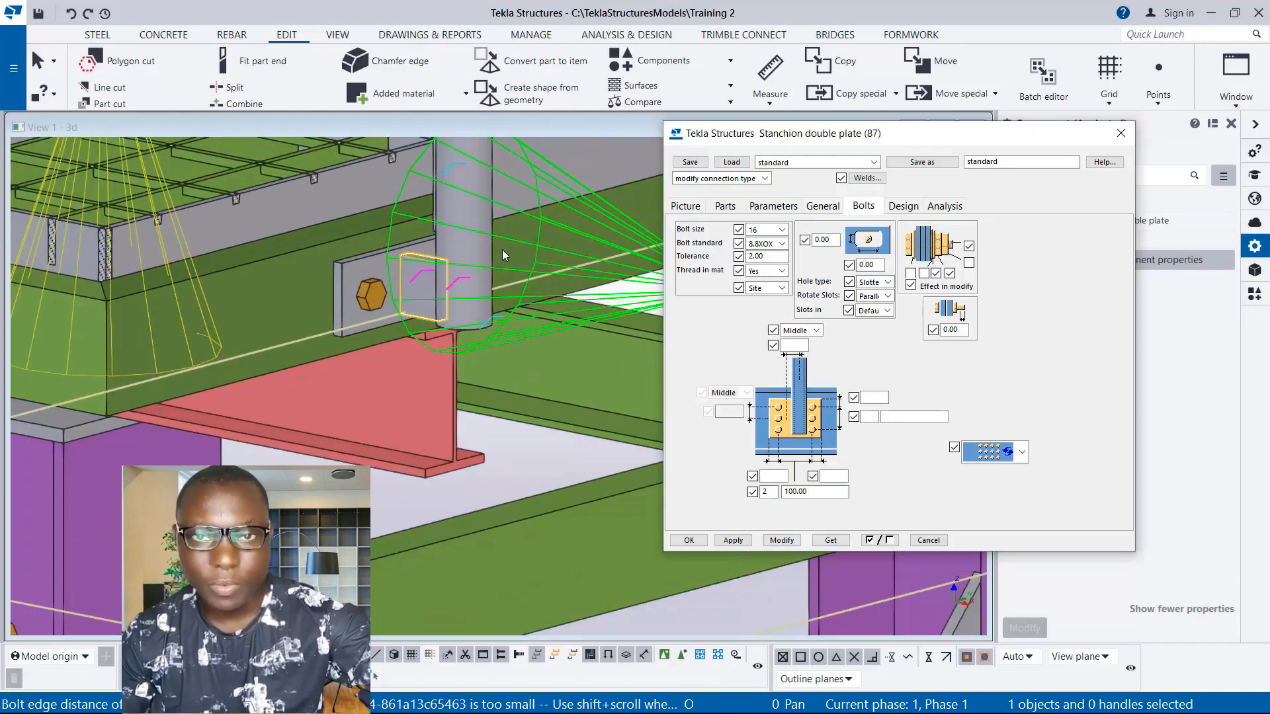
# Step: Redraw the 3D view and rotate it around the bolt on the corner post's plate
pyautogui.rightClick(519, 444)
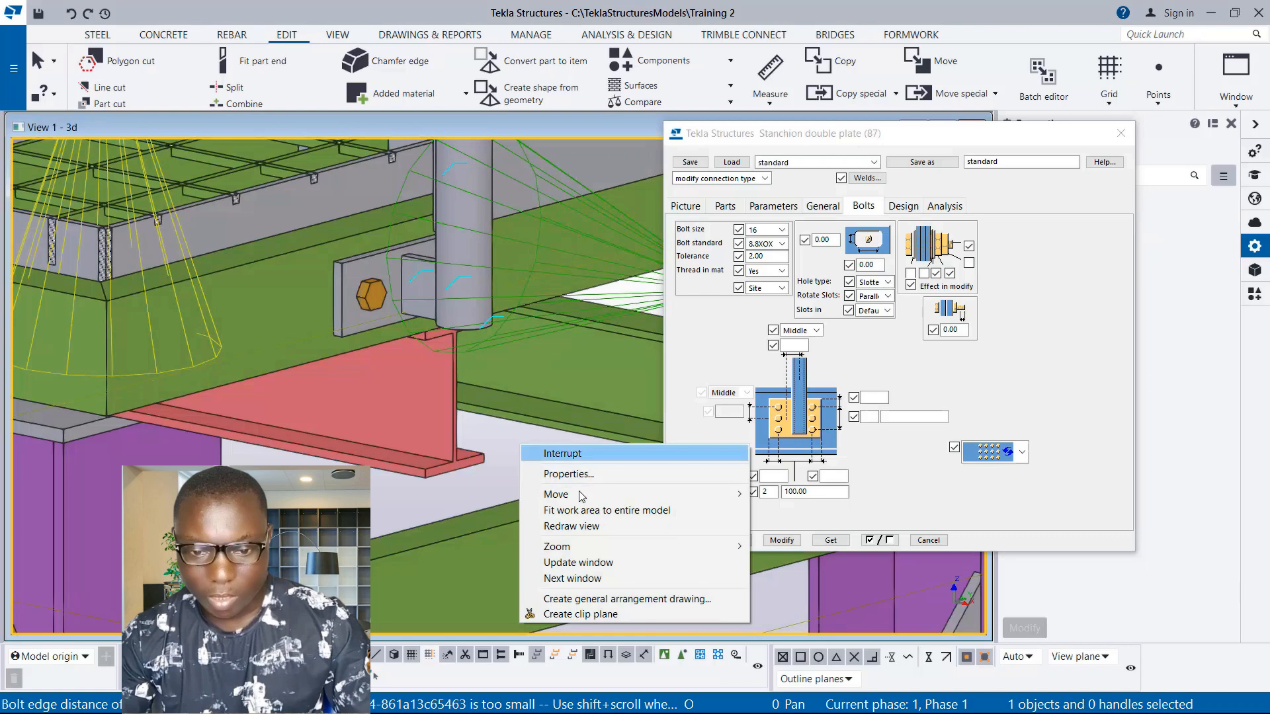
pyautogui.click(571, 525)
pyautogui.scroll(2, 430, 310)
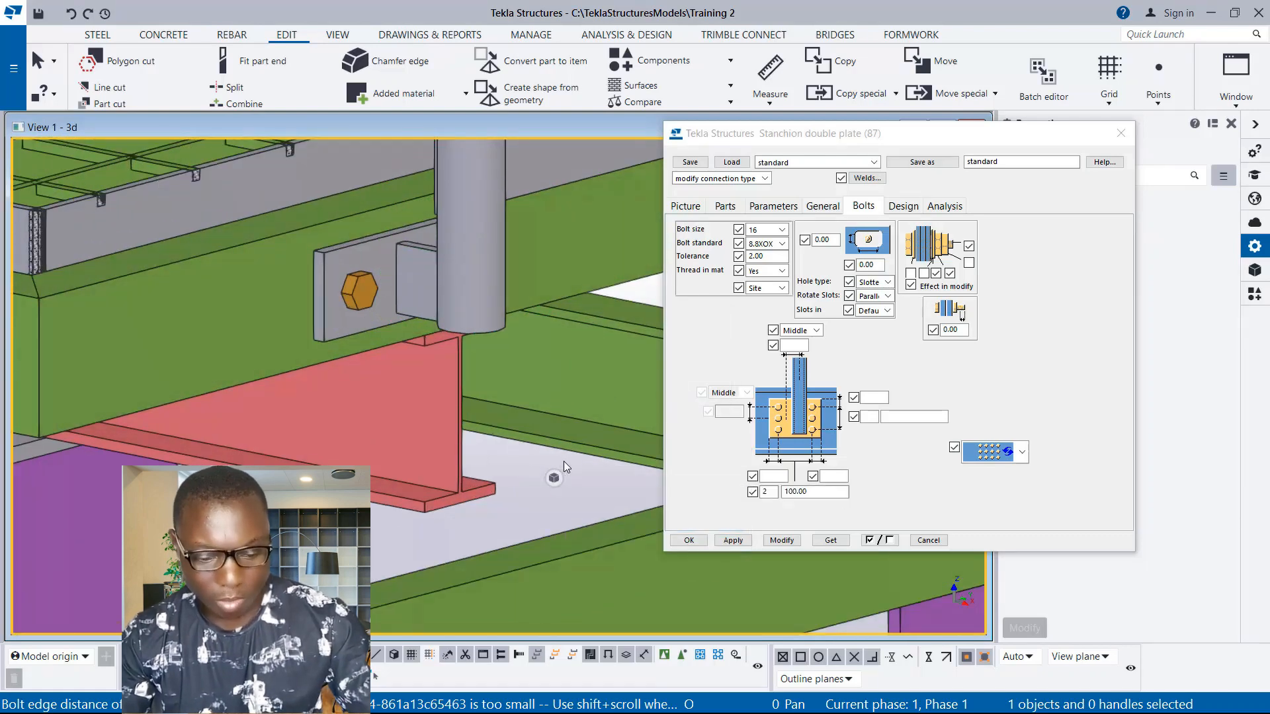
pyautogui.press('v')
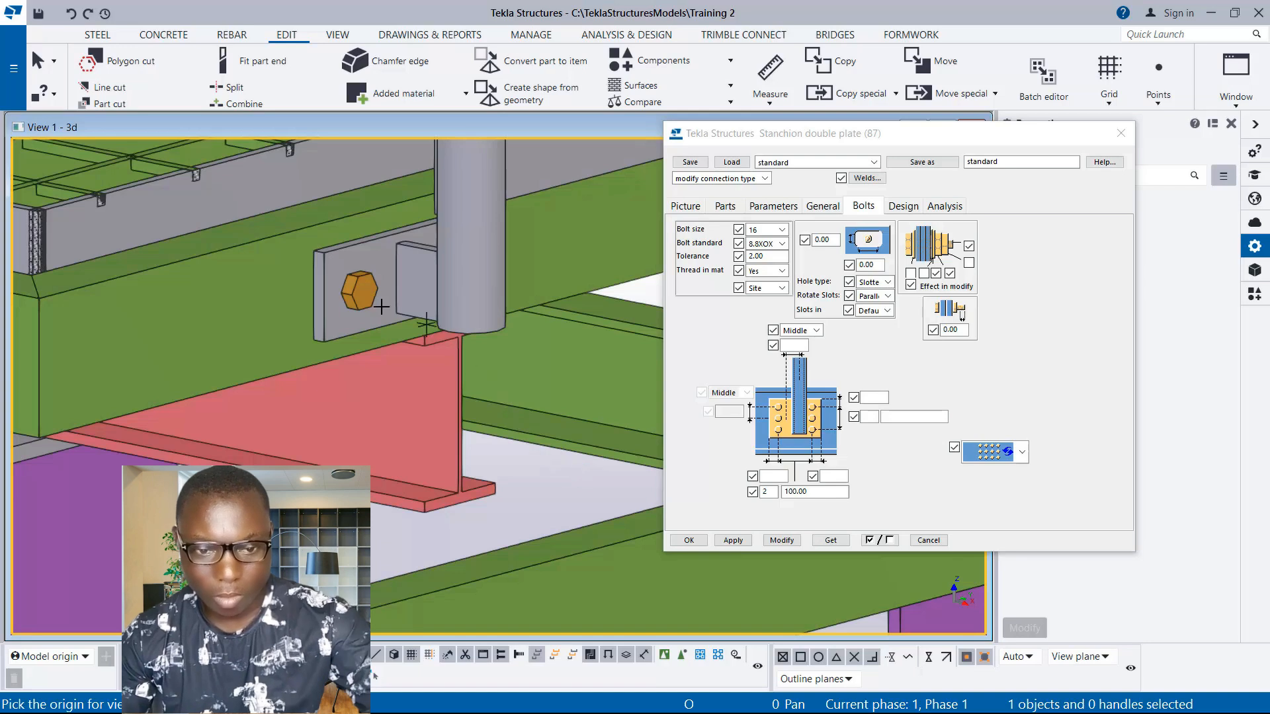
pyautogui.click(359, 290)
pyautogui.scroll(2, 358, 289)
pyautogui.keyDown('ctrl'); pyautogui.moveTo(358, 289); pyautogui.dragTo(398, 326, button='middle'); pyautogui.keyUp('ctrl')
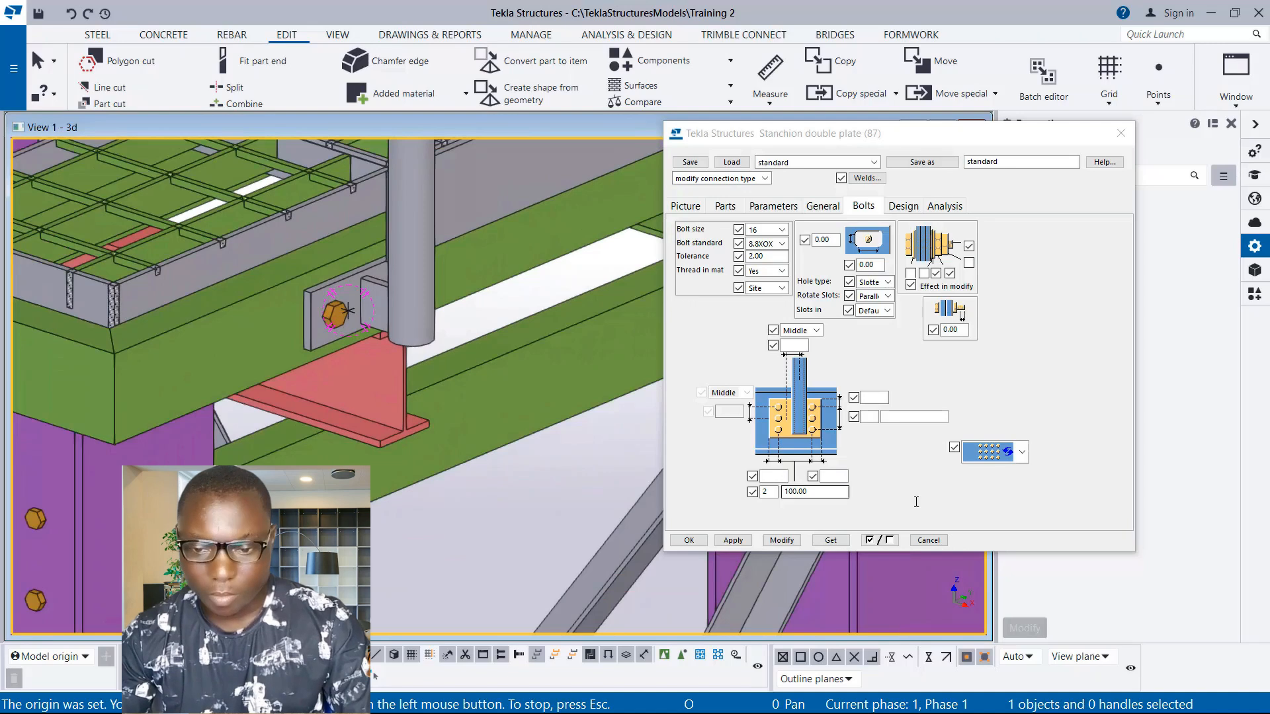
# Step: Apply the Stanchion double plate settings, close the dialog, and end the view rotation
pyautogui.click(740, 541)
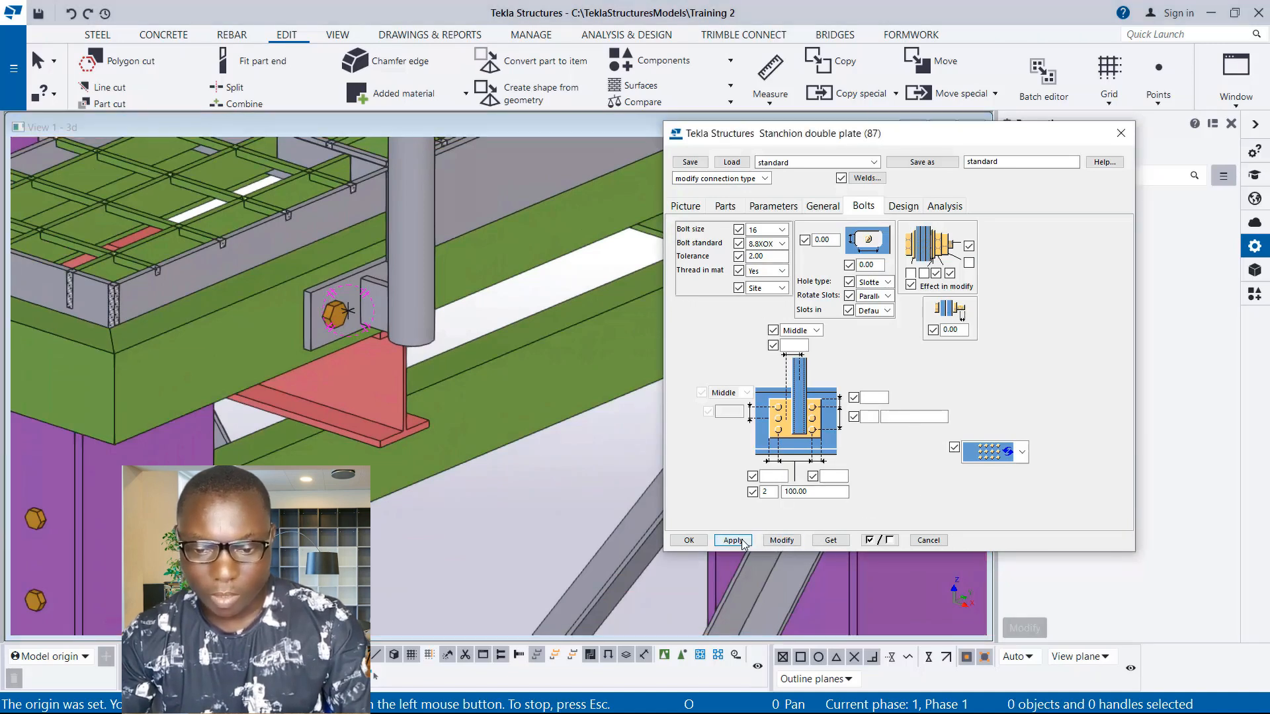
pyautogui.click(688, 540)
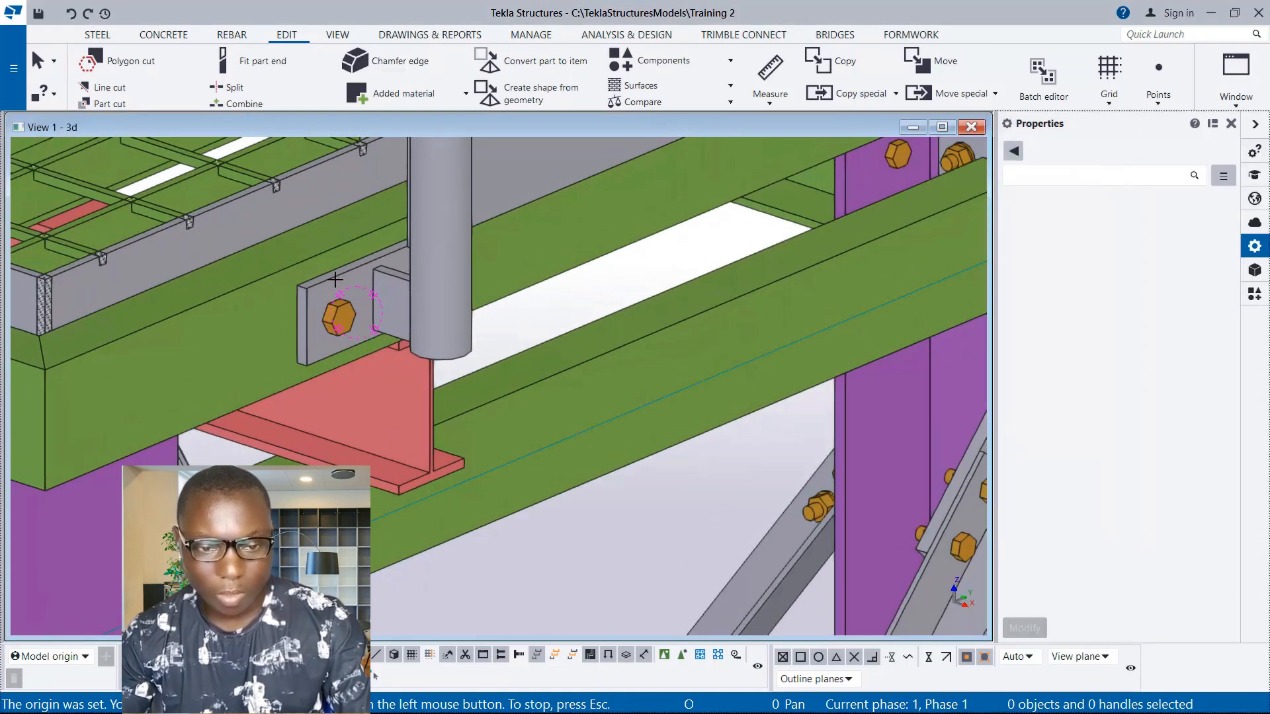
pyautogui.rightClick(363, 297)
pyautogui.click(397, 303)
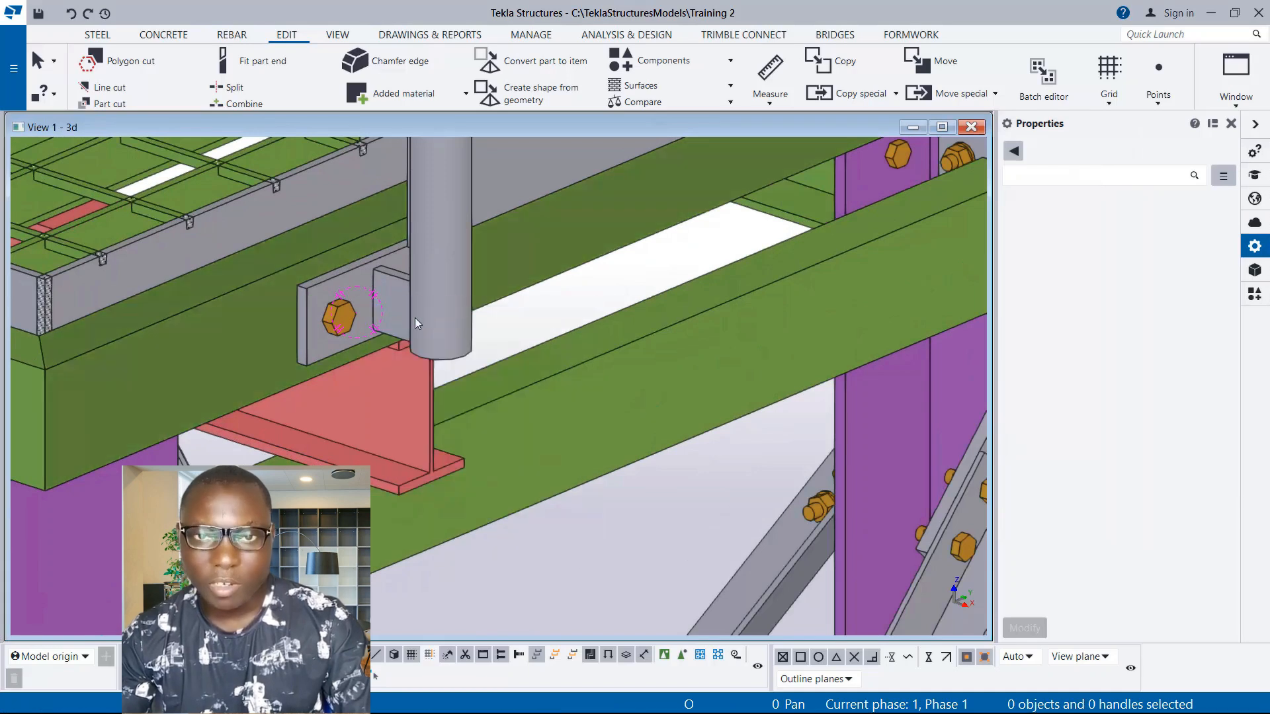
# Step: Select the perimeter beam behind the corner post's plate and examine the bolted connection up close
pyautogui.scroll(1, 377, 305)
pyautogui.click(330, 286)
pyautogui.scroll(1, 332, 351)
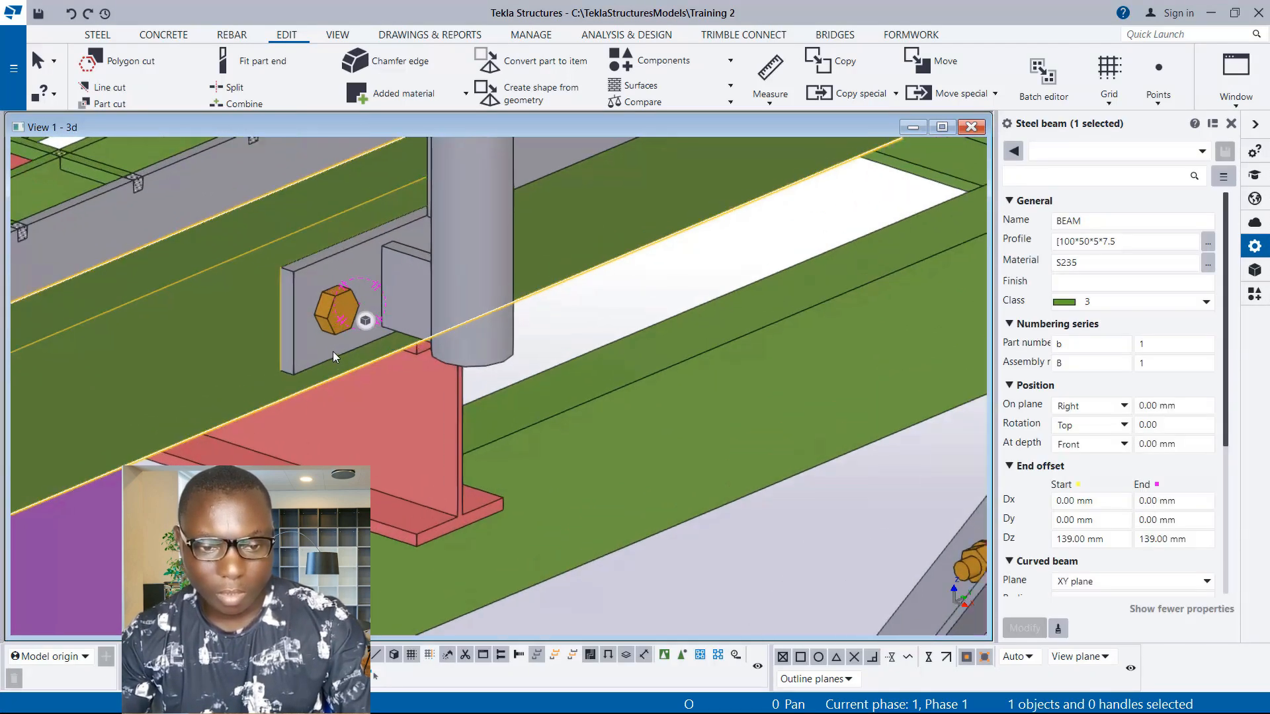
pyautogui.scroll(1, 410, 248)
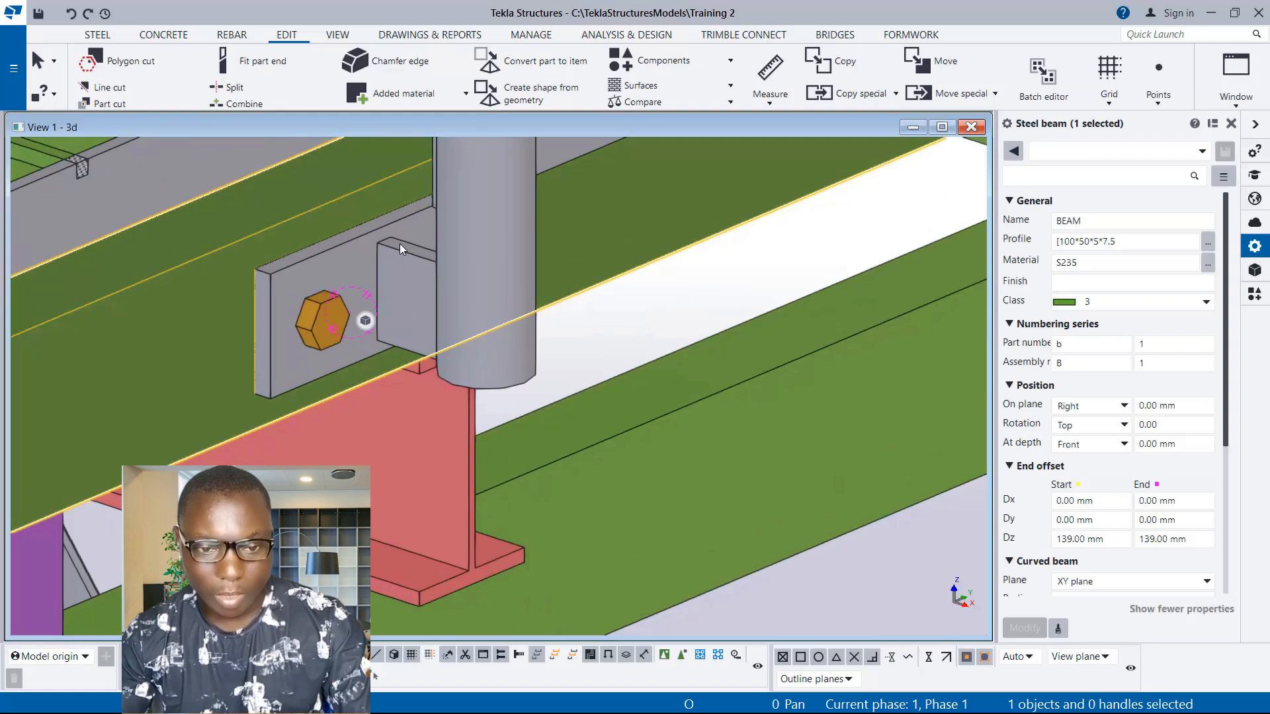
# Step: Open the corner post's Stanchion double plate (87) component and accept its settings for reuse on the other posts
pyautogui.scroll(1, 370, 246)
pyautogui.scroll(-5, 351, 248)
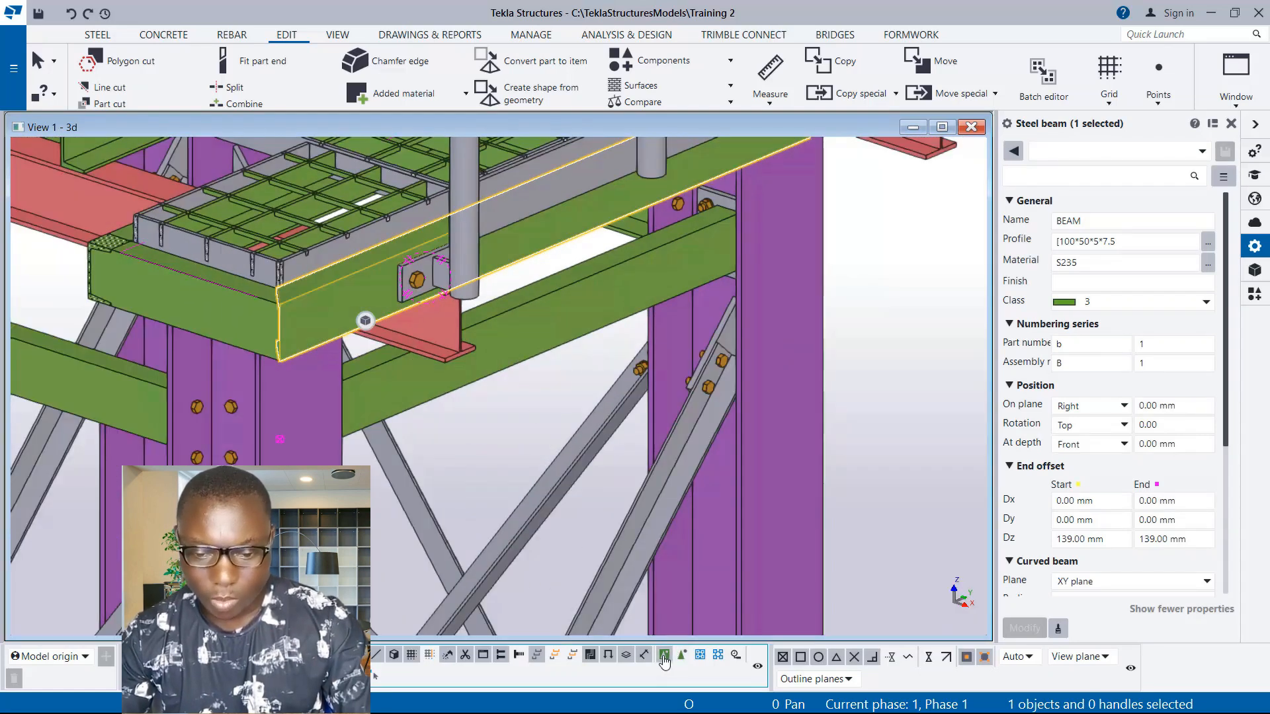
pyautogui.scroll(5, 426, 267)
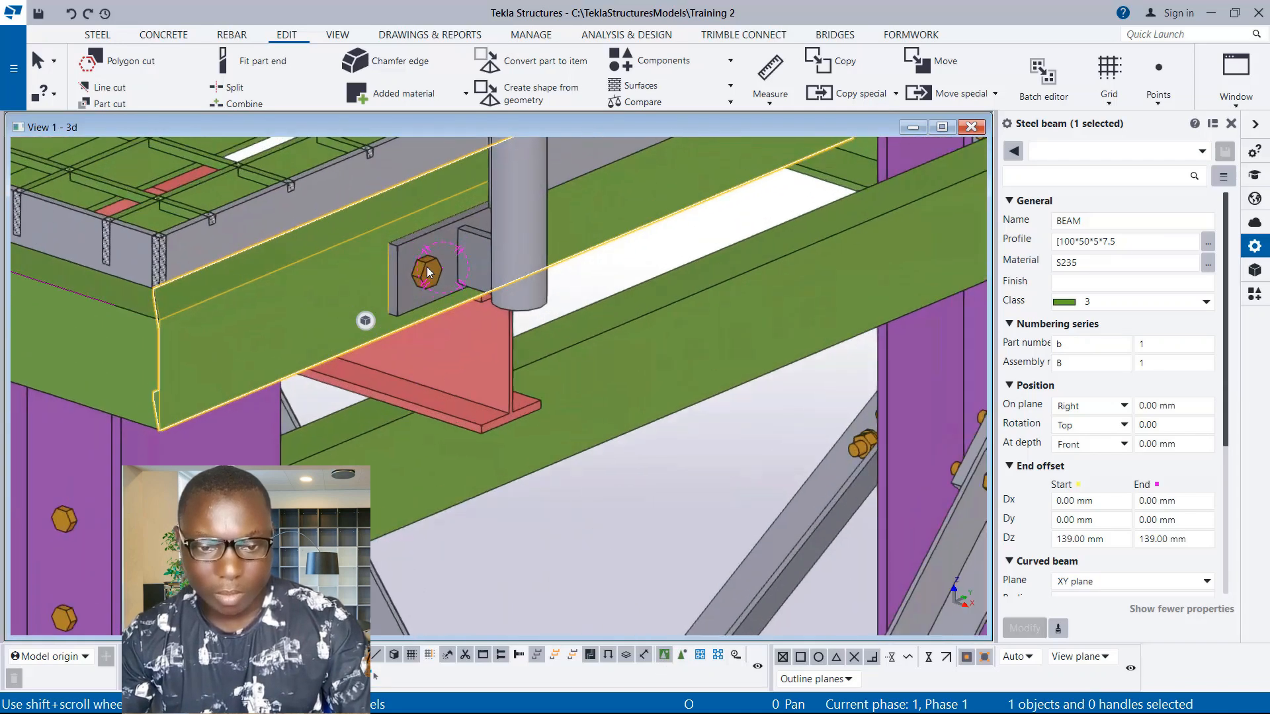
pyautogui.click(451, 244)
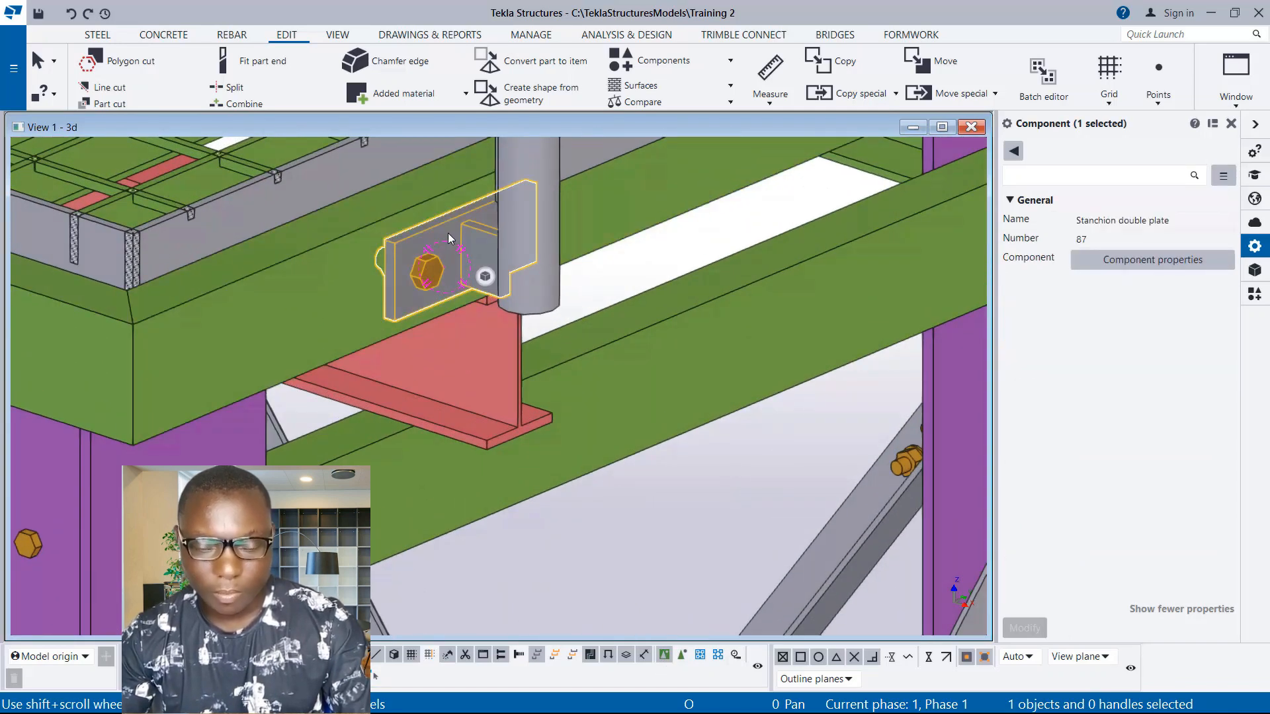
pyautogui.doubleClick(448, 237)
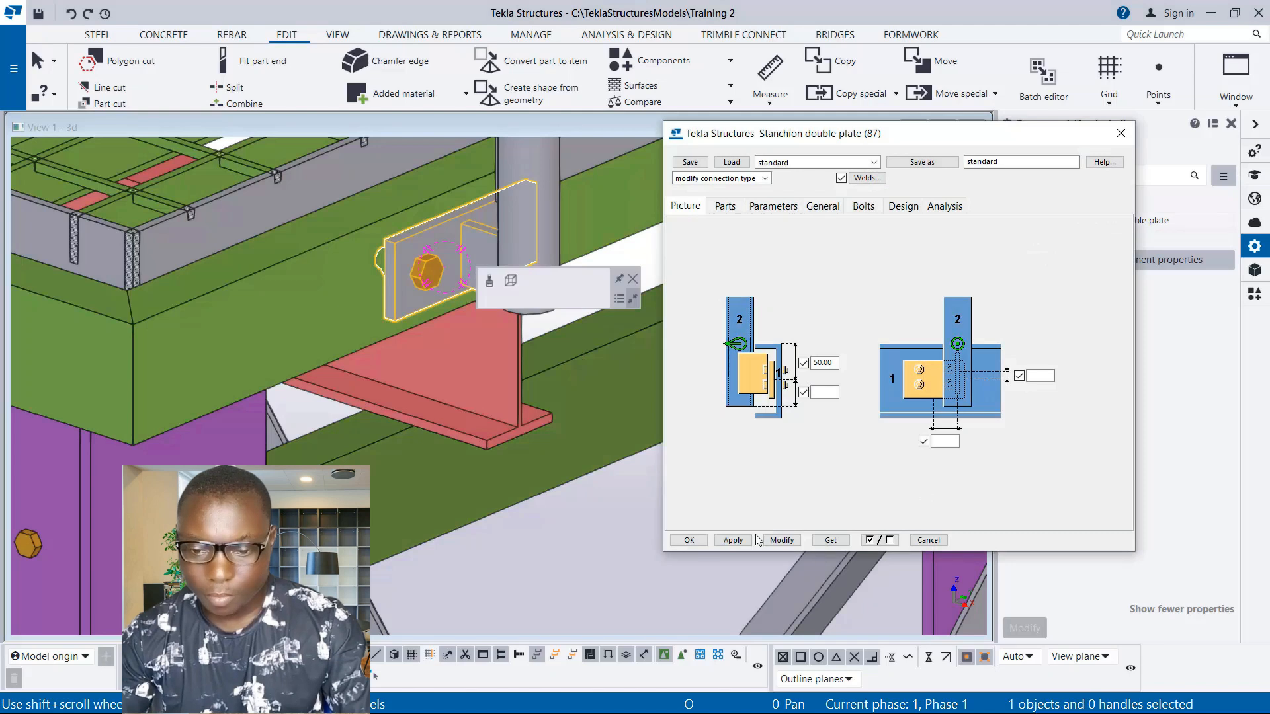
pyautogui.click(689, 540)
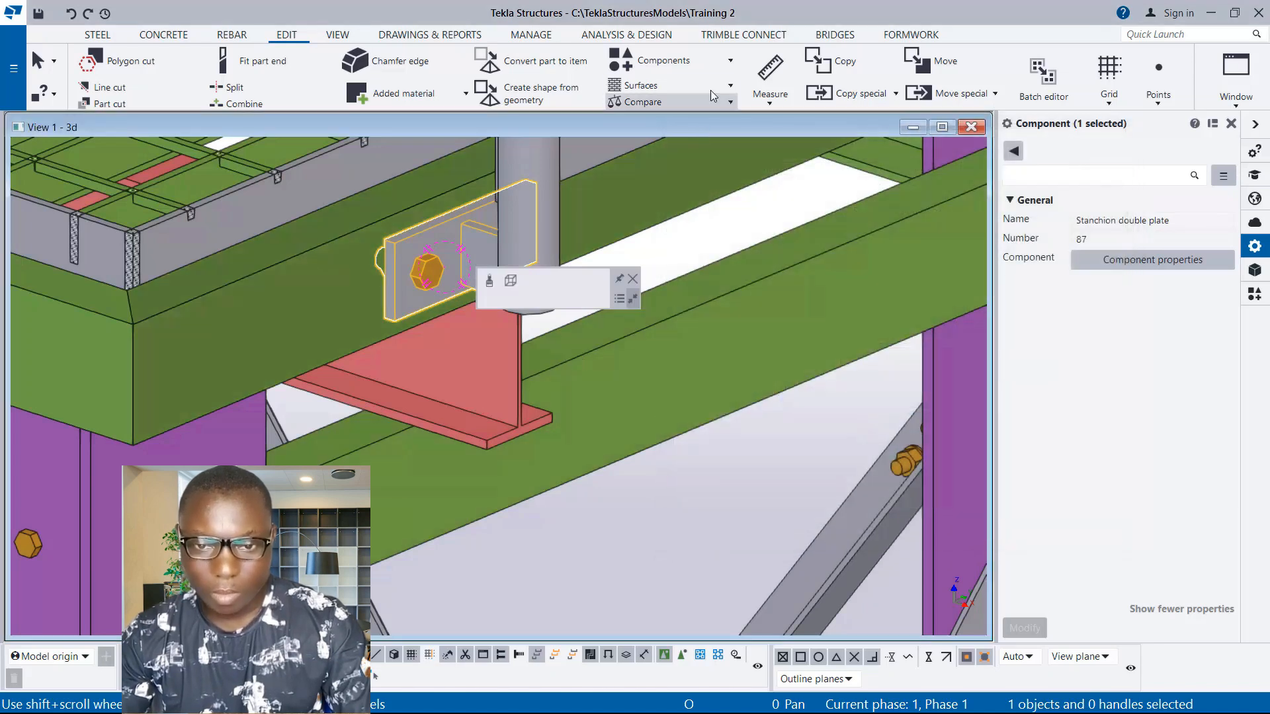
# Step: Create the current connection between the perimeter beam and the second handrail post, enabling selection of objects inside components to pick the post
pyautogui.click(731, 61)
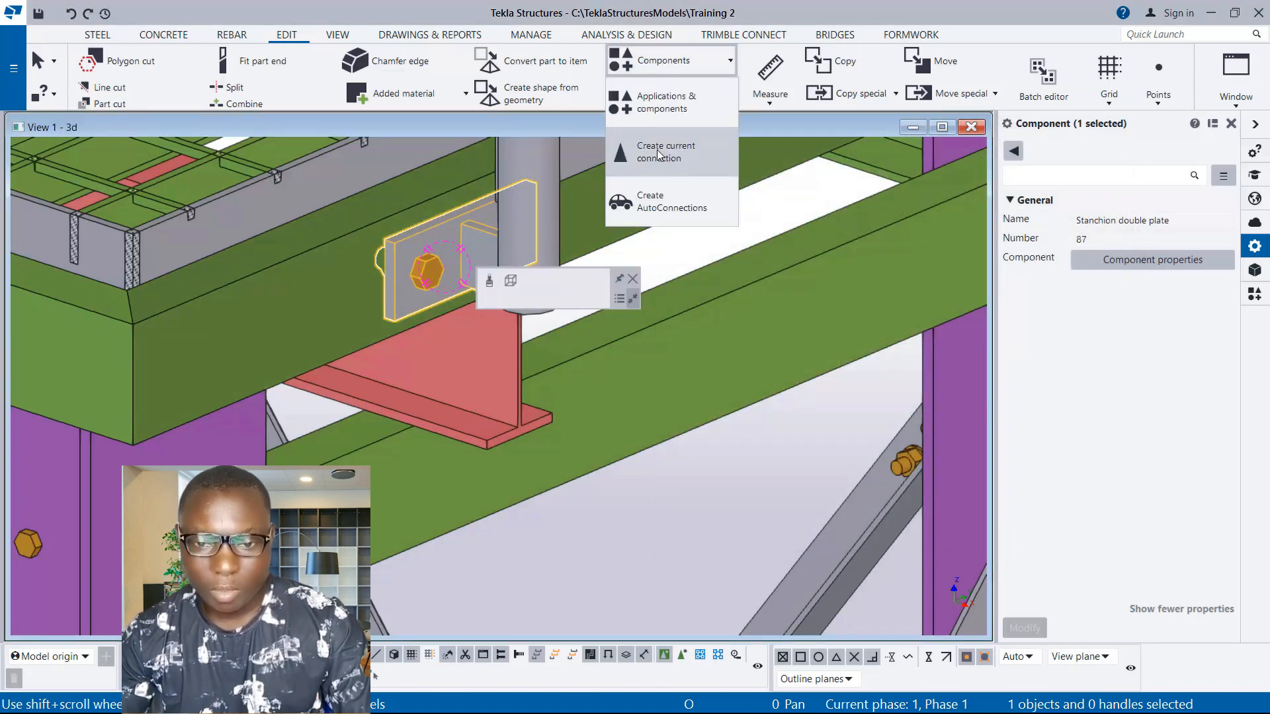
pyautogui.click(677, 152)
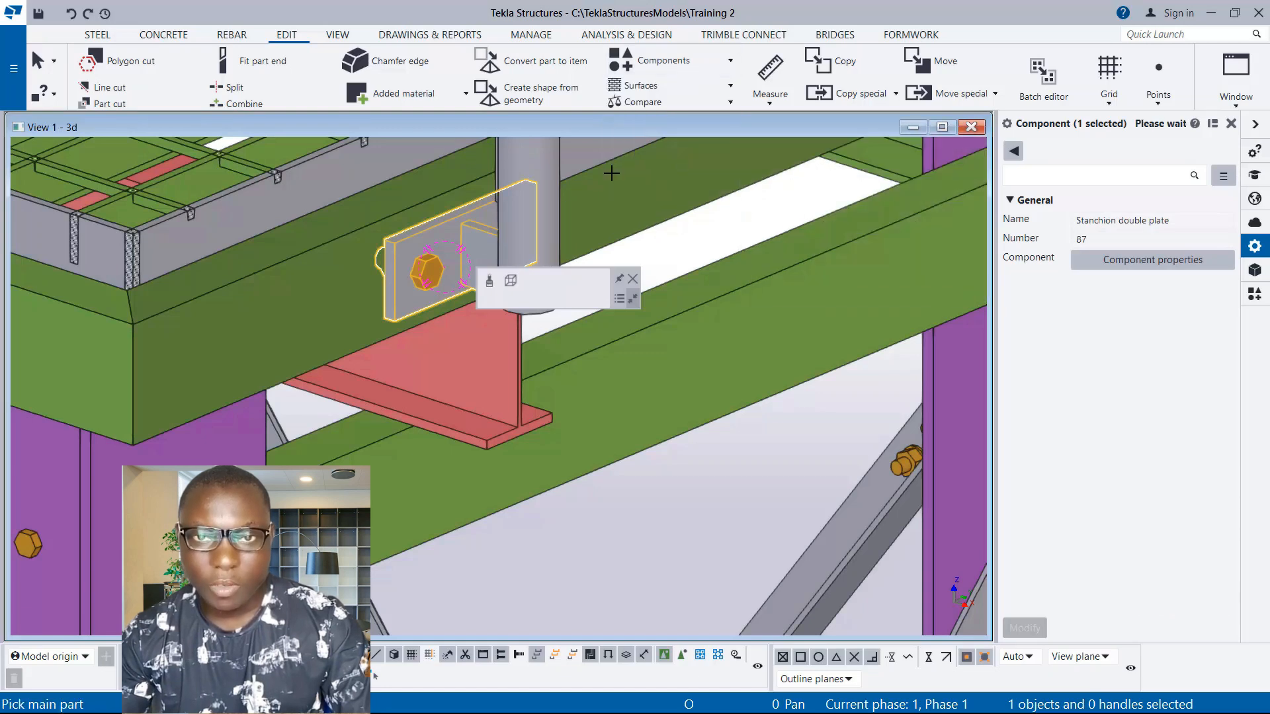
pyautogui.scroll(-5, 430, 496)
pyautogui.scroll(3, 609, 368)
pyautogui.click(627, 280)
pyautogui.click(635, 270)
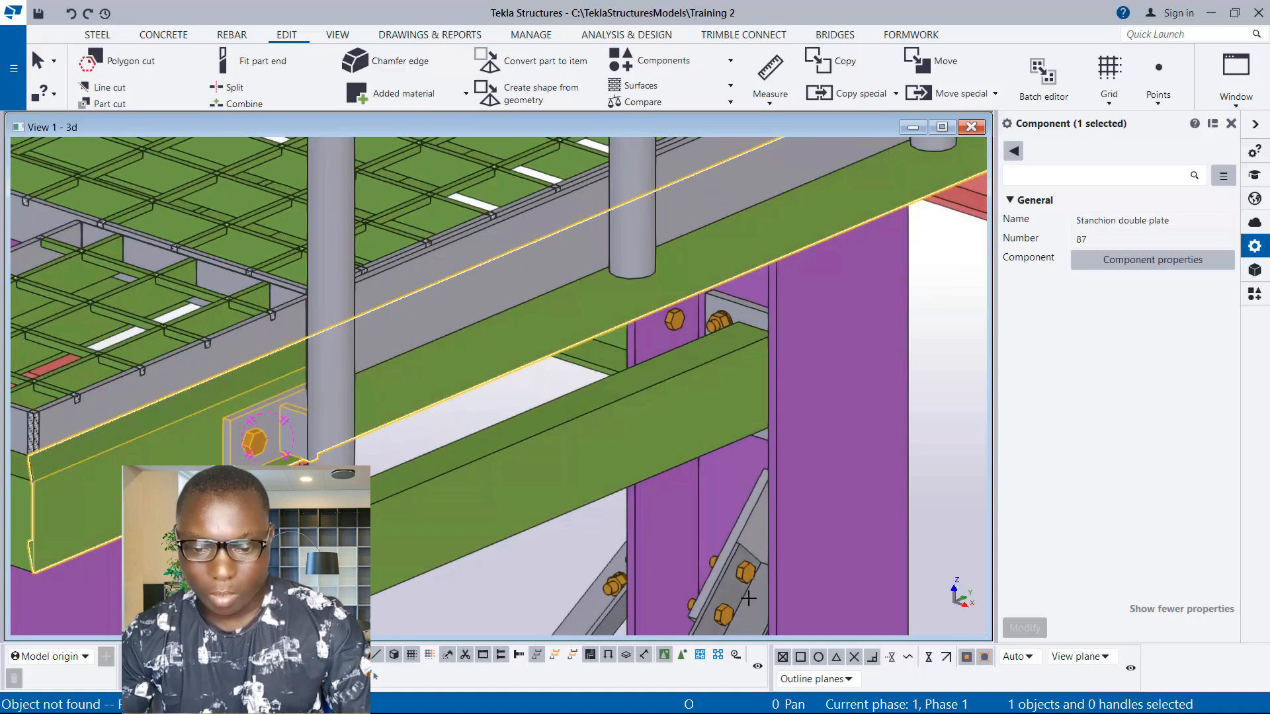
pyautogui.click(682, 656)
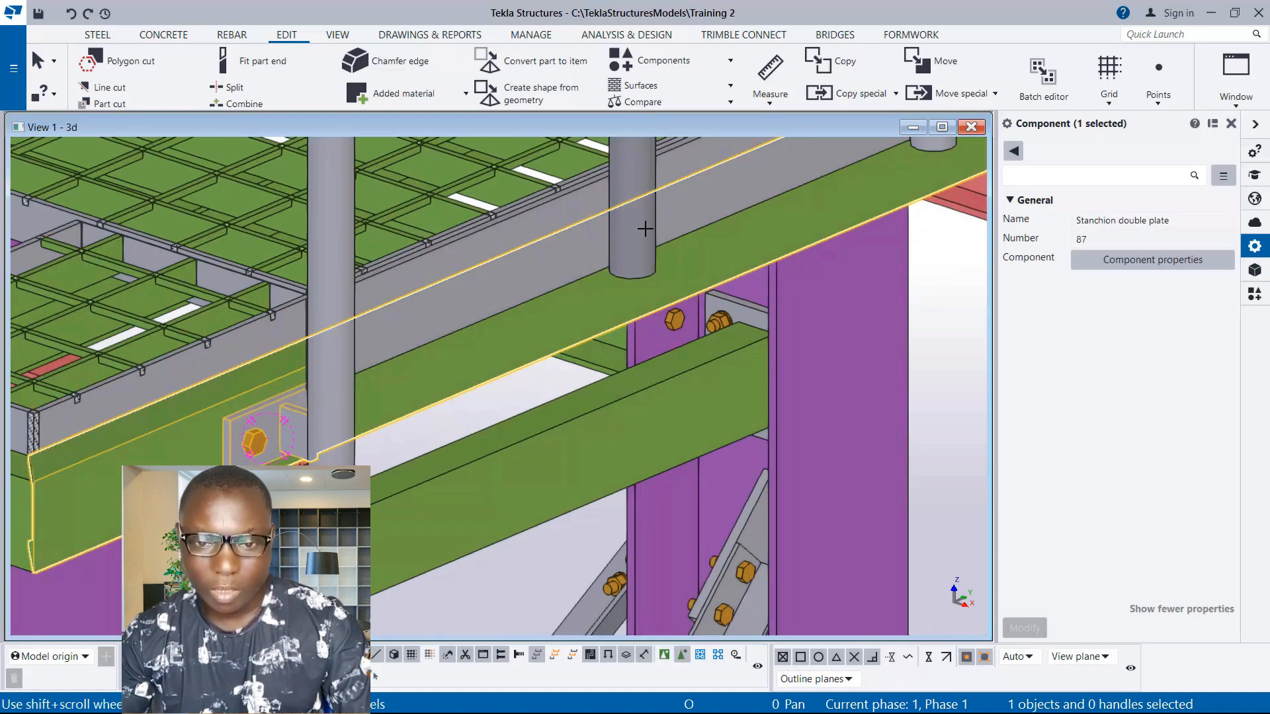
pyautogui.click(639, 262)
# Step: Add the same double plate connection between the perimeter beam and the next two handrail posts, and end the command
pyautogui.scroll(-5, 463, 364)
pyautogui.scroll(3, 662, 311)
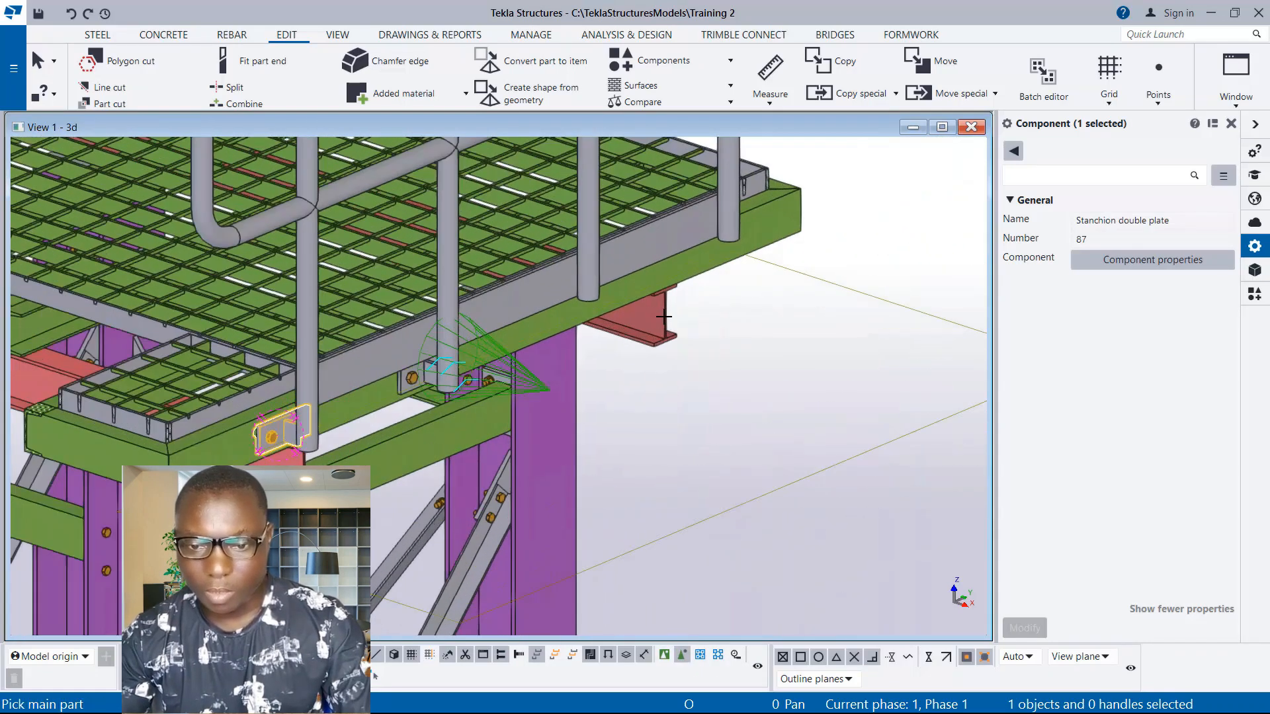
pyautogui.click(635, 277)
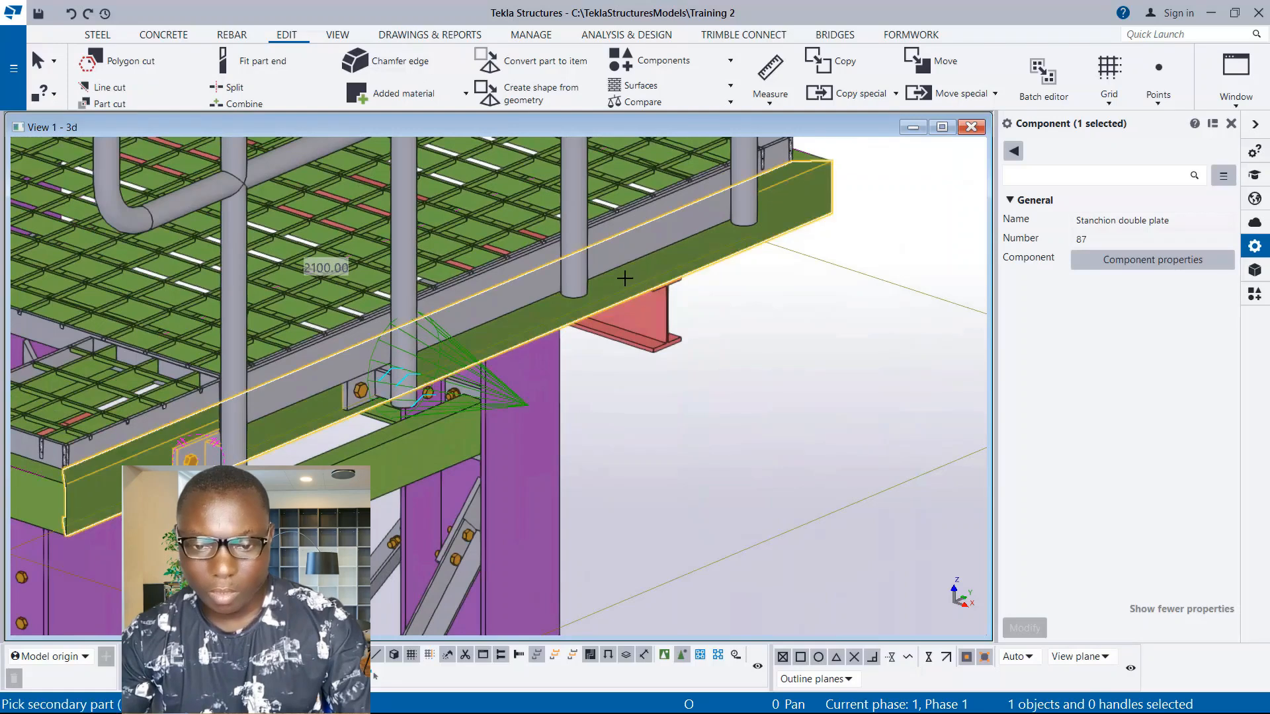
pyautogui.click(580, 275)
pyautogui.scroll(2, 738, 259)
pyautogui.click(797, 210)
pyautogui.click(759, 206)
pyautogui.scroll(-3, 759, 236)
pyautogui.scroll(5, 586, 366)
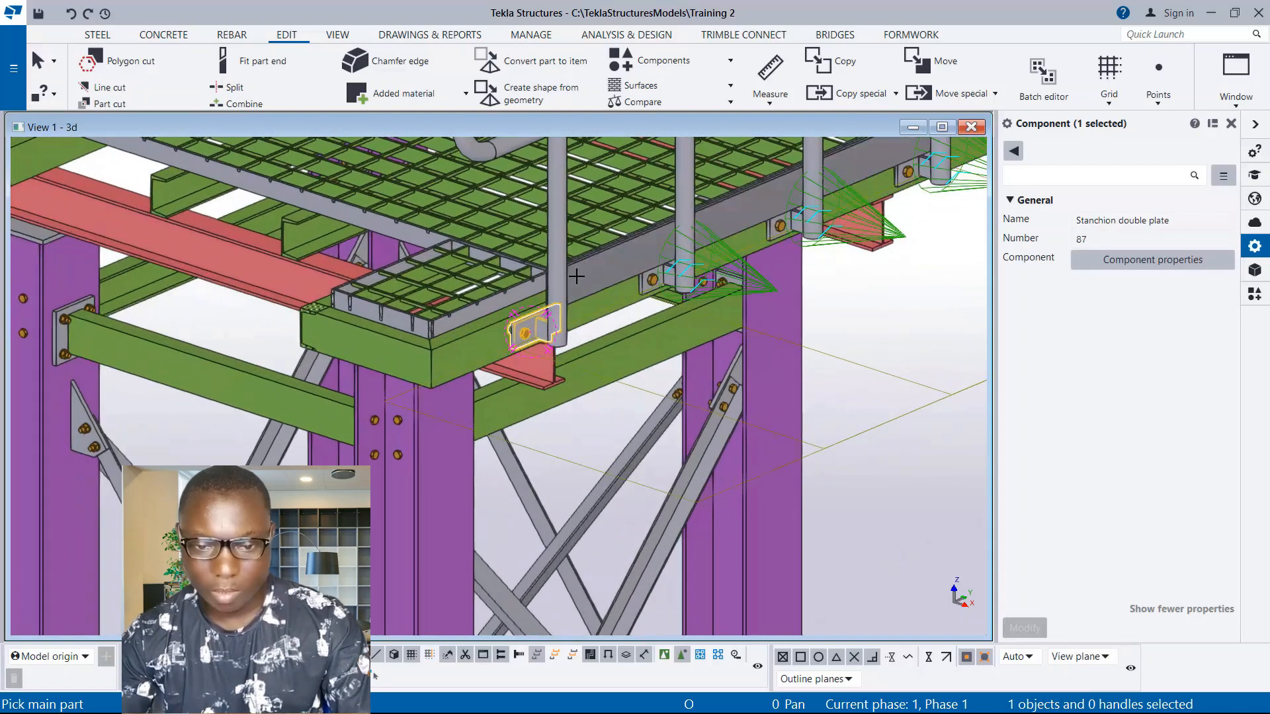
pyautogui.press('Escape')
# Step: Clear the selection and examine the bolt and plates of the corner post's connection from near and far
pyautogui.scroll(2, 620, 382)
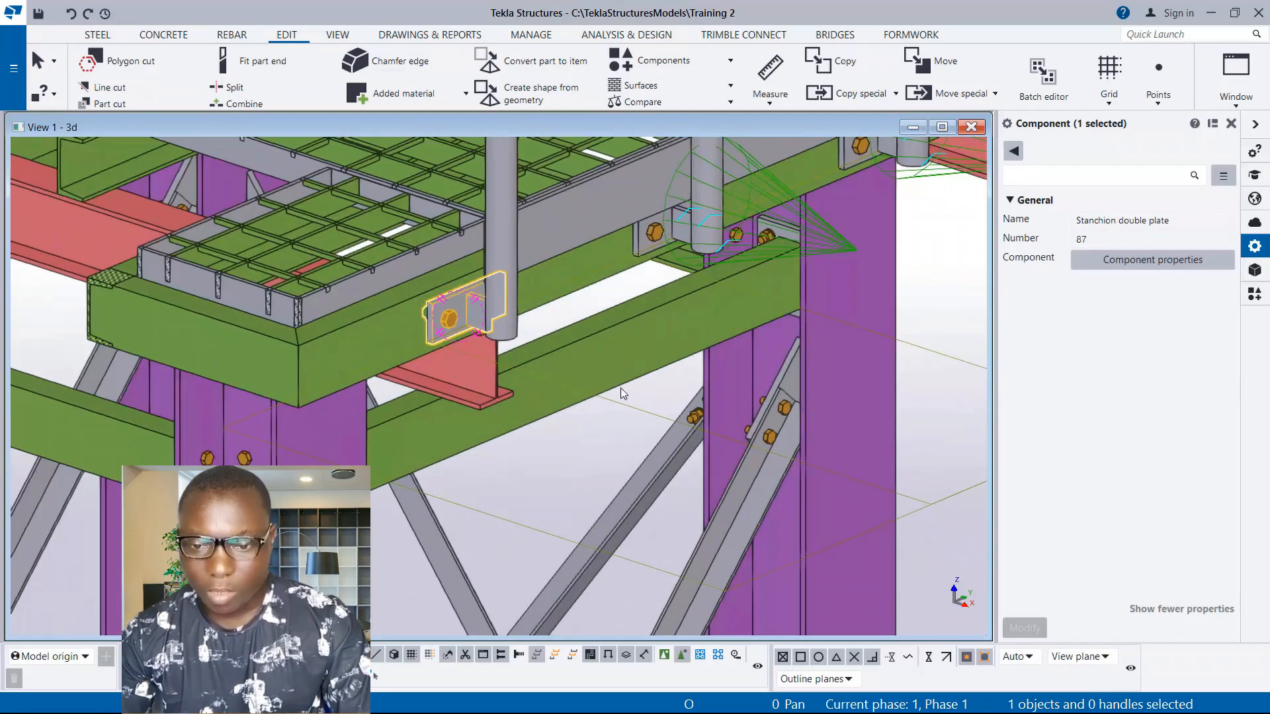
pyautogui.click(524, 467)
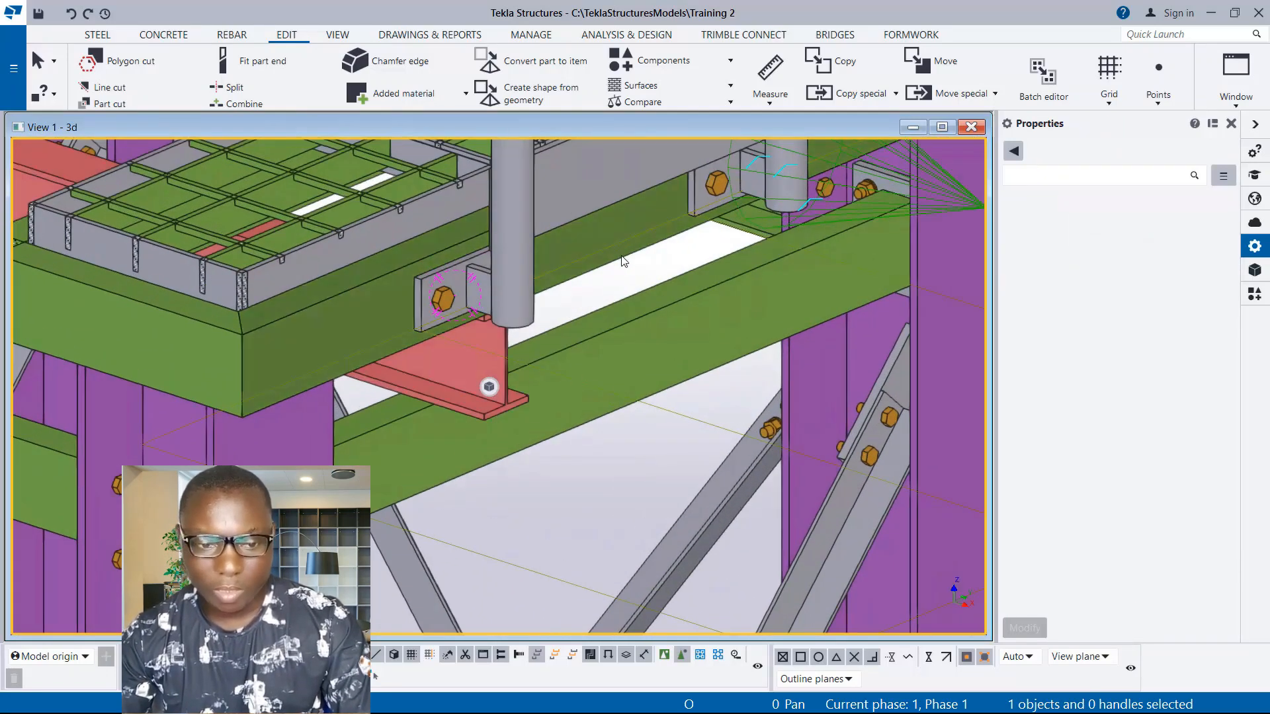
pyautogui.scroll(-3, 561, 318)
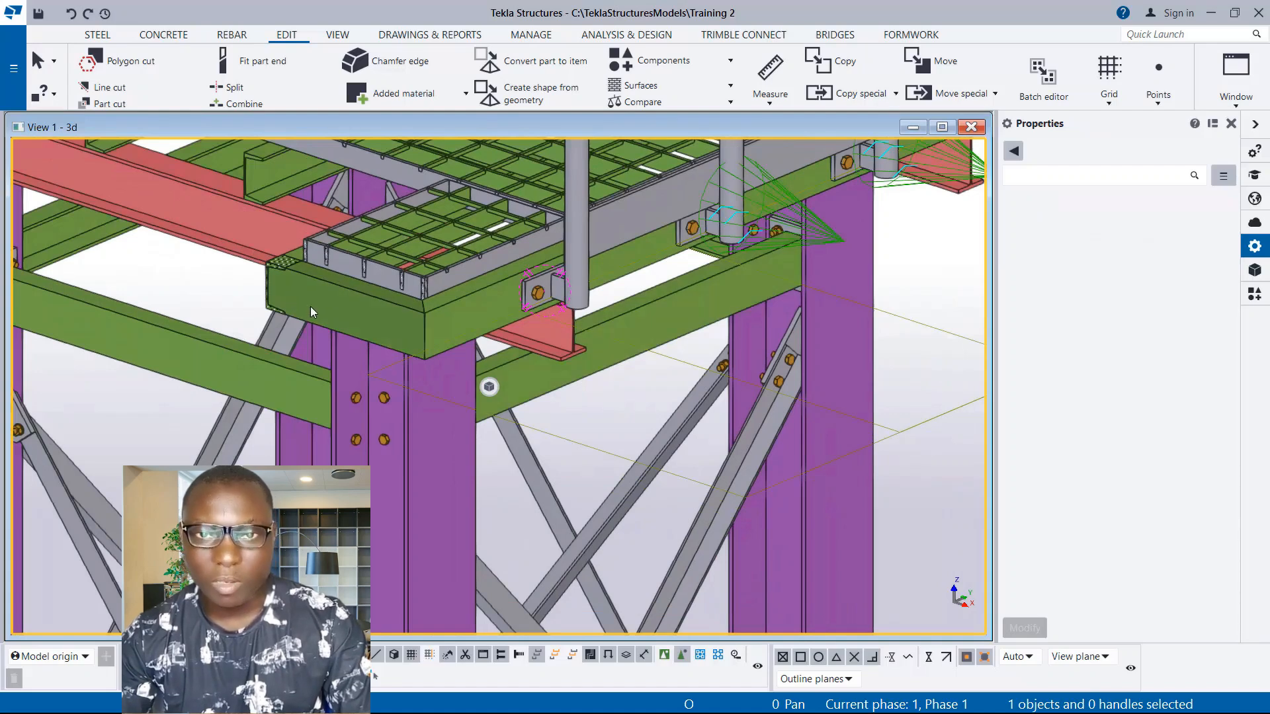
pyautogui.scroll(5, 555, 298)
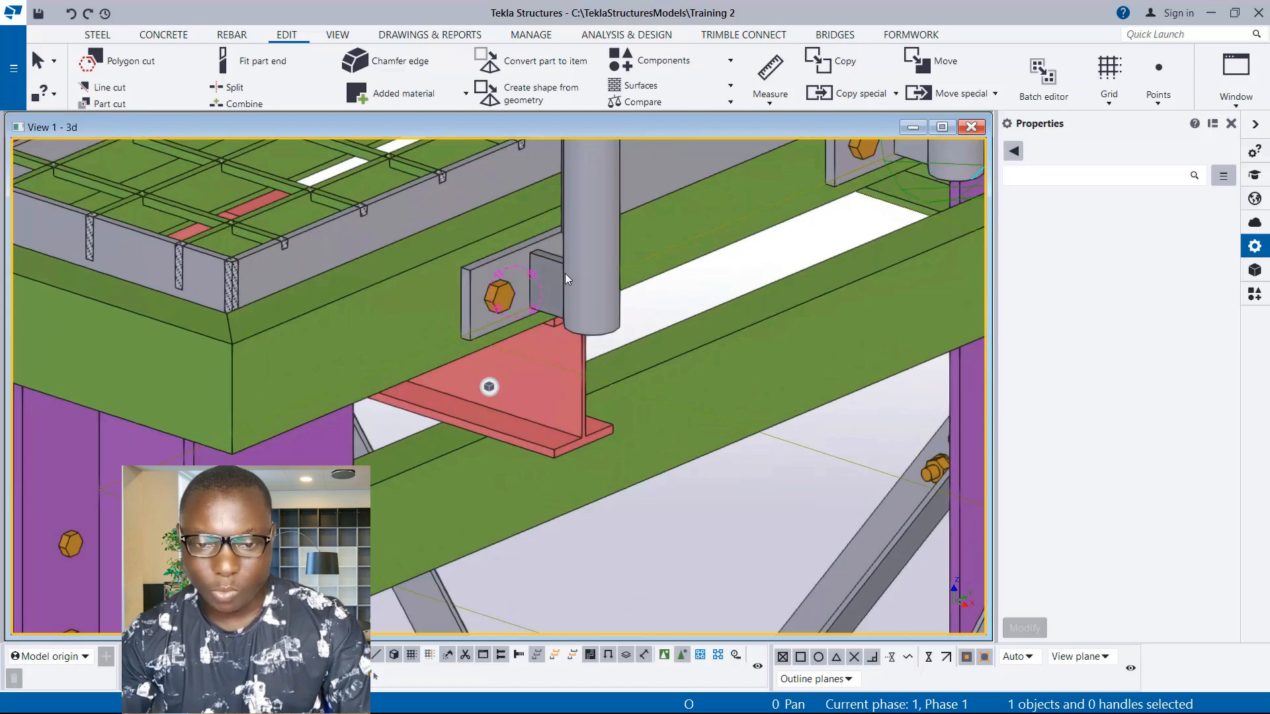
pyautogui.scroll(-1, 498, 315)
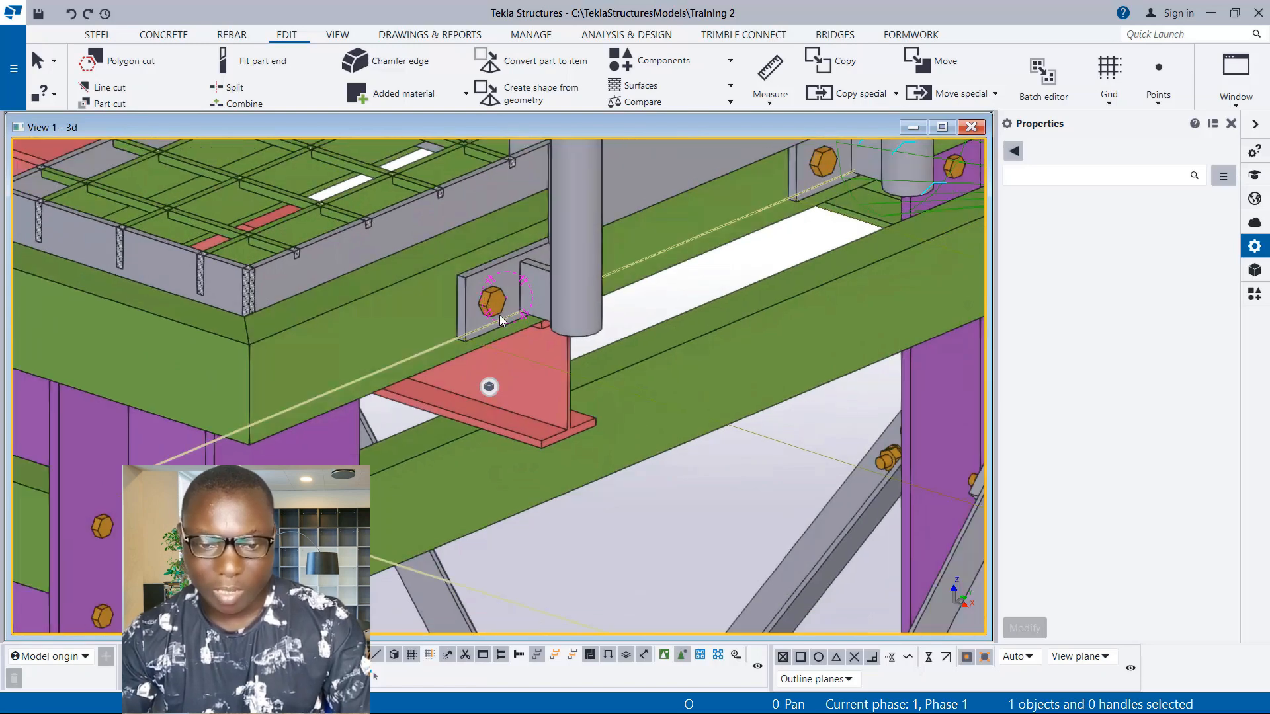
pyautogui.scroll(3, 589, 274)
pyautogui.scroll(-1, 404, 360)
pyautogui.scroll(2, 526, 284)
pyautogui.scroll(-5, 481, 292)
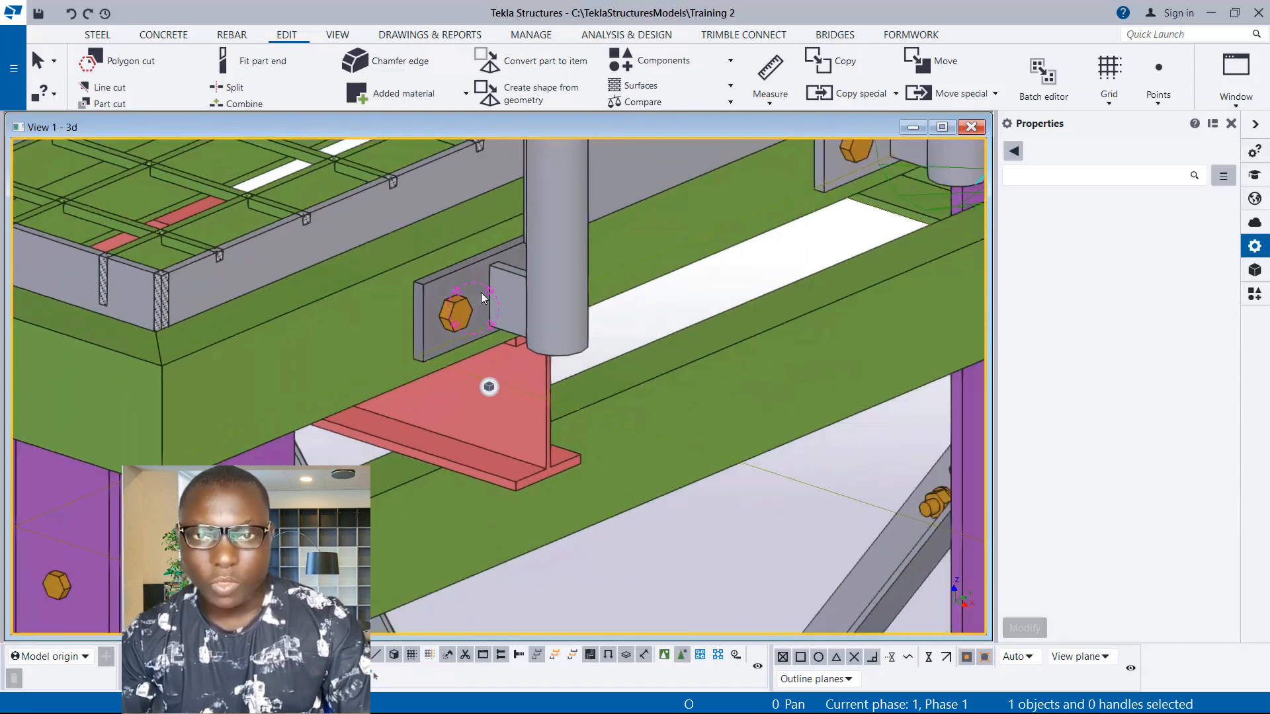
pyautogui.scroll(3, 516, 307)
# Step: Set the horizontal bolt count to 1 in the corner post's Stanchion double plate (87) and modify the connection
pyautogui.click(478, 271)
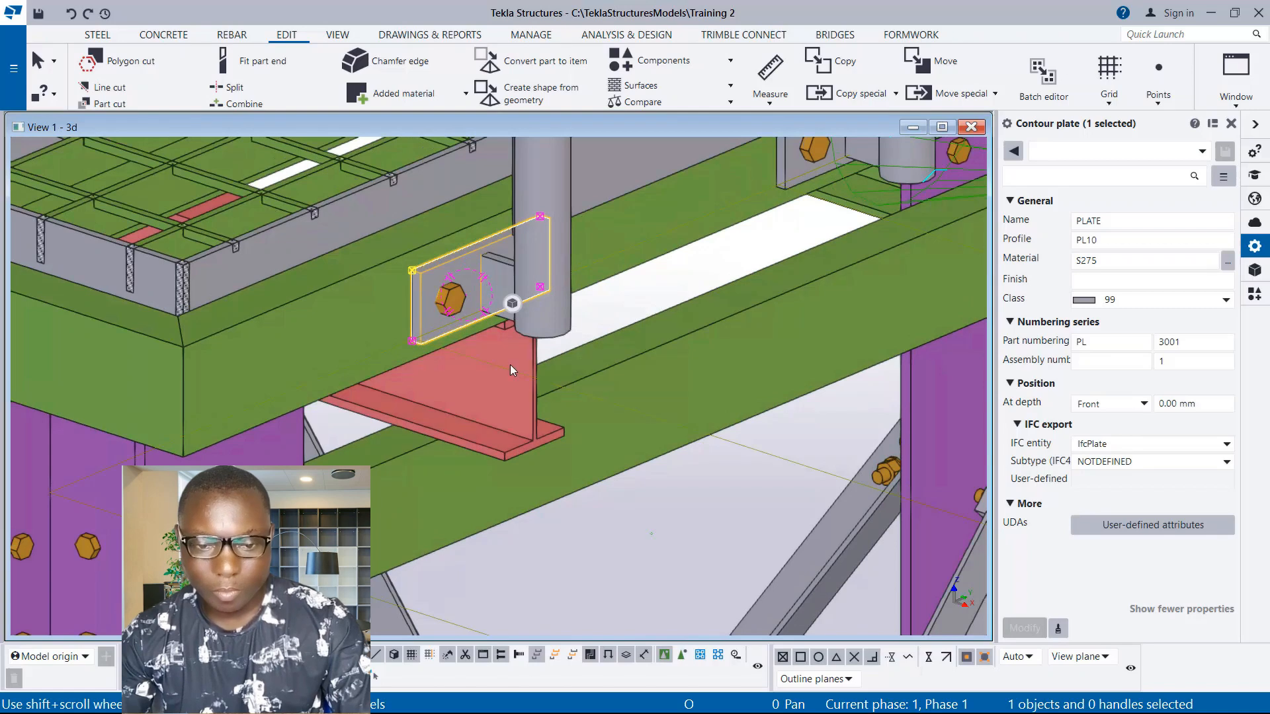
pyautogui.doubleClick(474, 275)
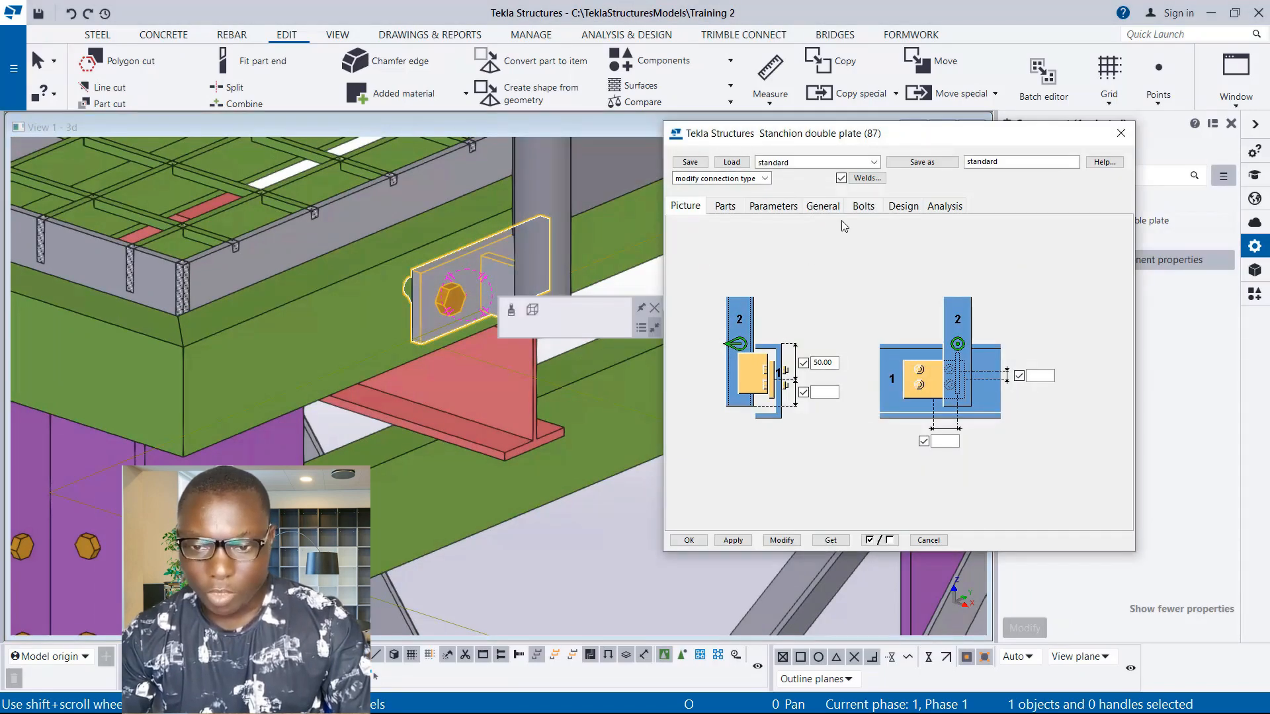
pyautogui.click(863, 209)
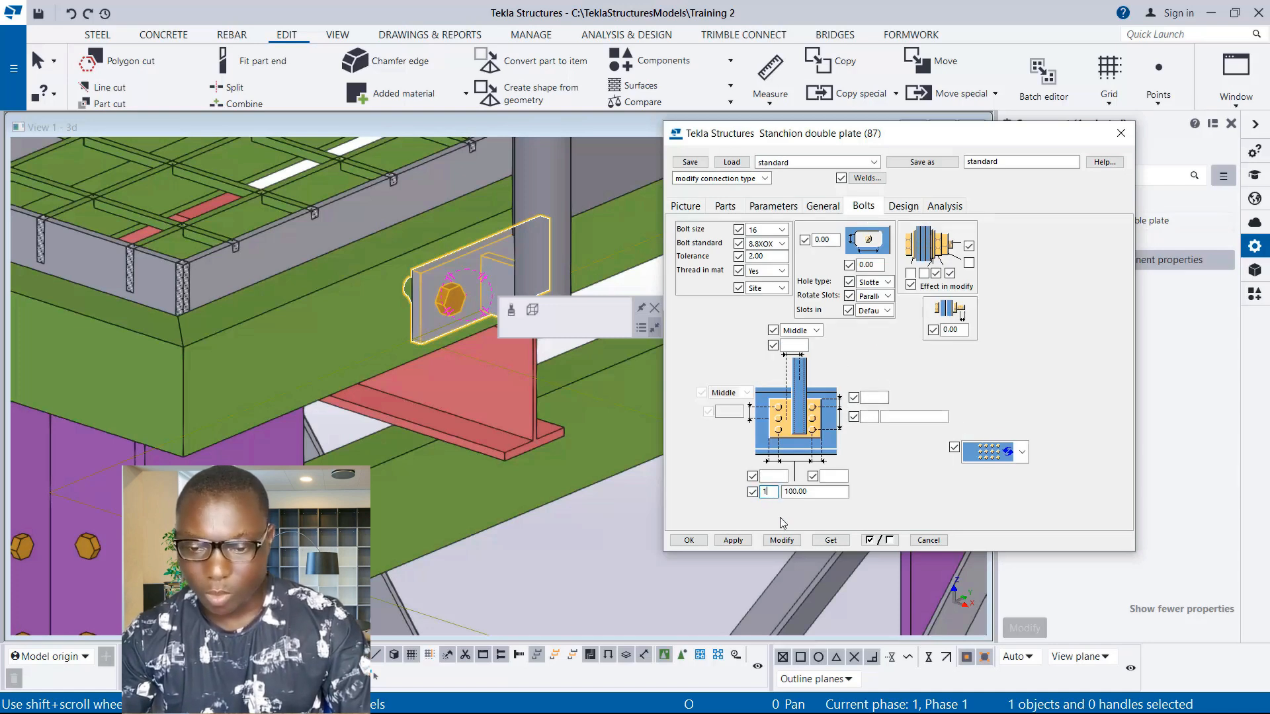
pyautogui.click(783, 540)
# Step: Set the bearing plate height to 60 mm in the corner post's Stanchion double plate, modify the connection, and accept the dialog
pyautogui.scroll(5, 531, 395)
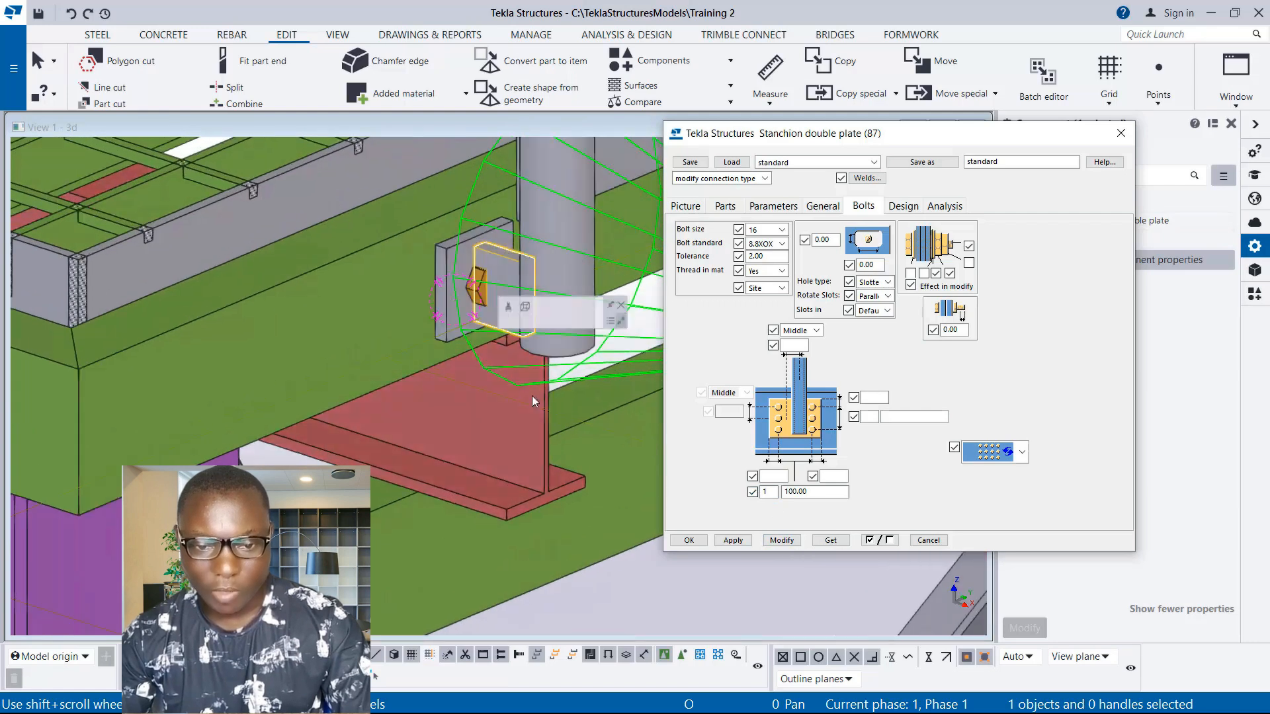
pyautogui.scroll(2, 481, 299)
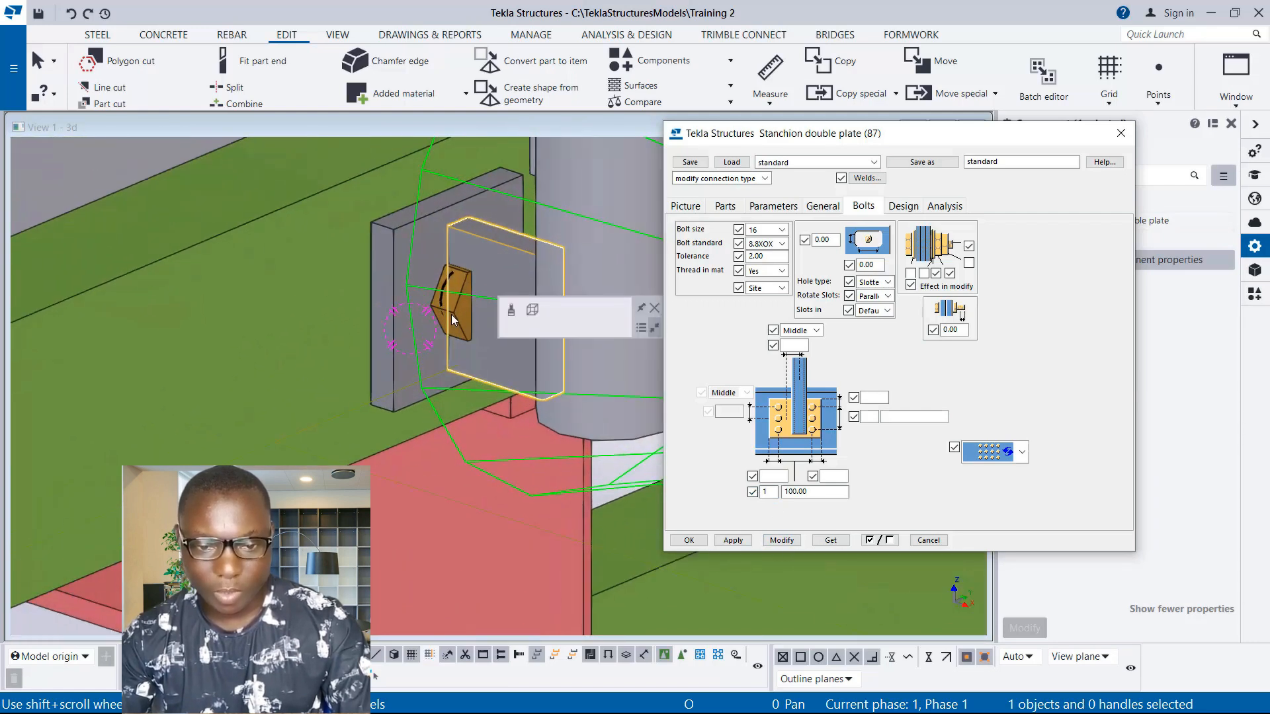
pyautogui.scroll(-2, 439, 289)
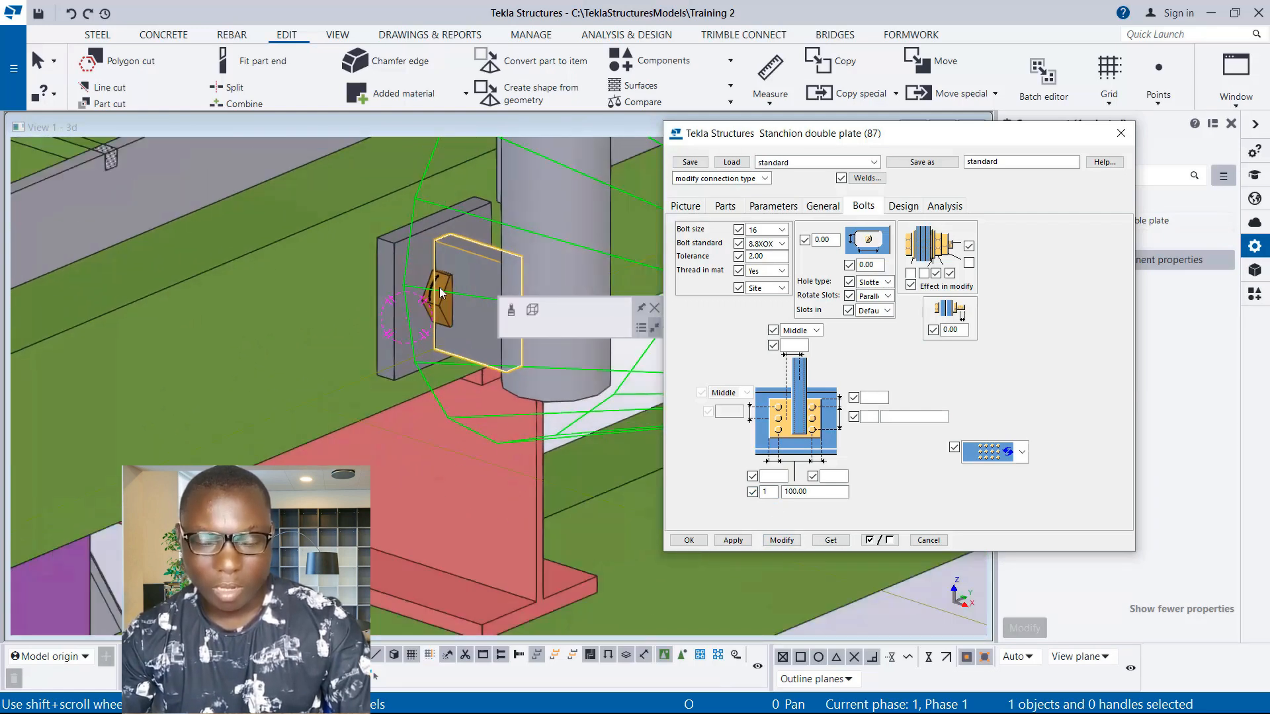
pyautogui.keyDown('ctrl'); pyautogui.moveTo(456, 293); pyautogui.dragTo(458, 343, button='middle'); pyautogui.keyUp('ctrl')
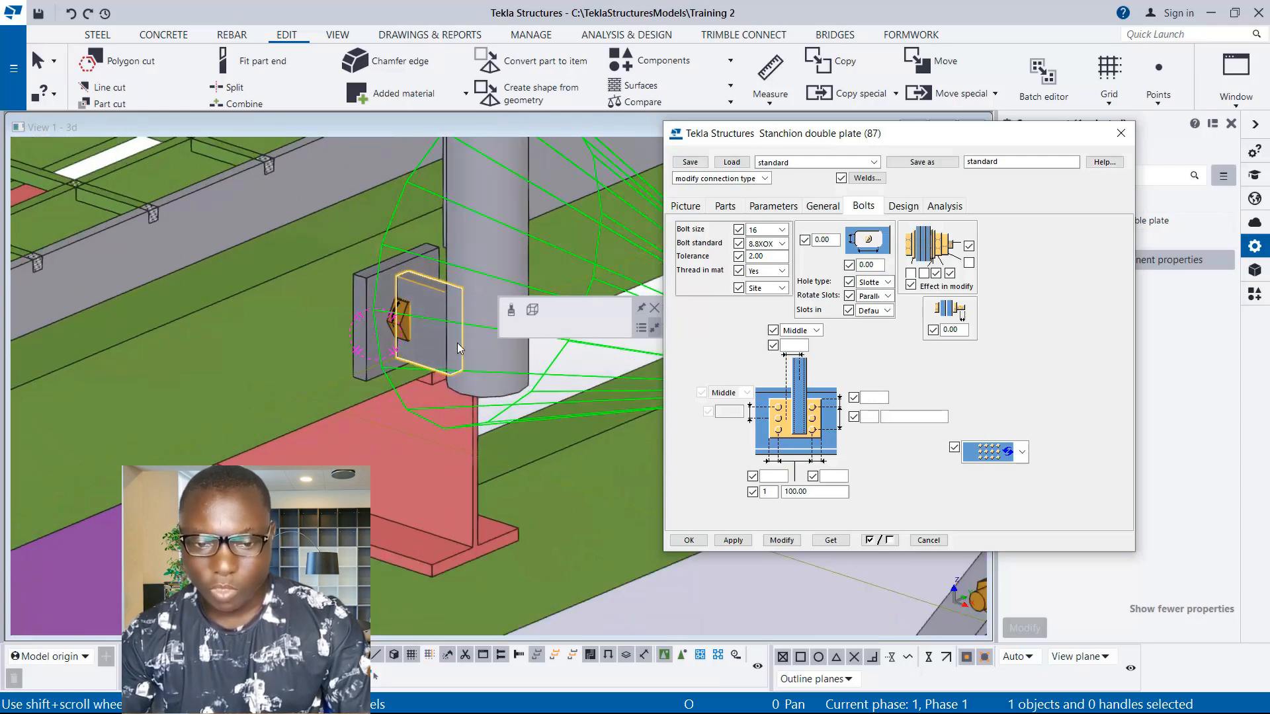
pyautogui.scroll(2, 416, 337)
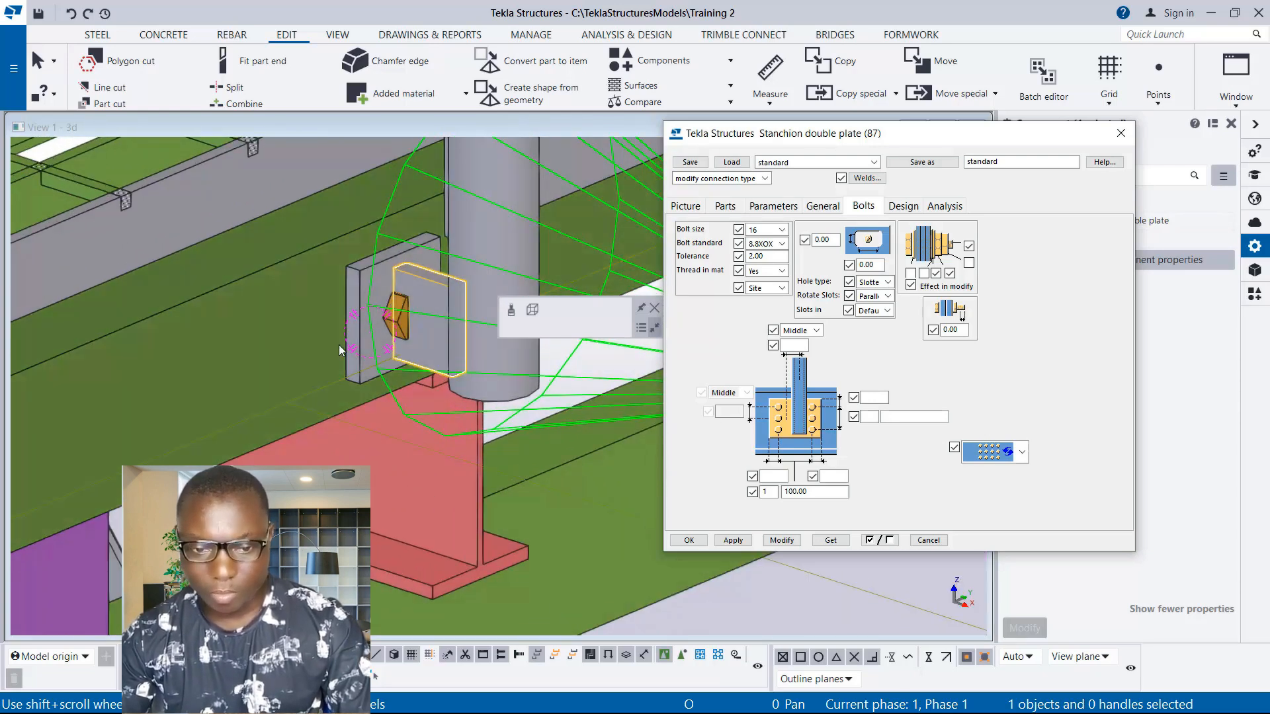
pyautogui.scroll(1, 412, 331)
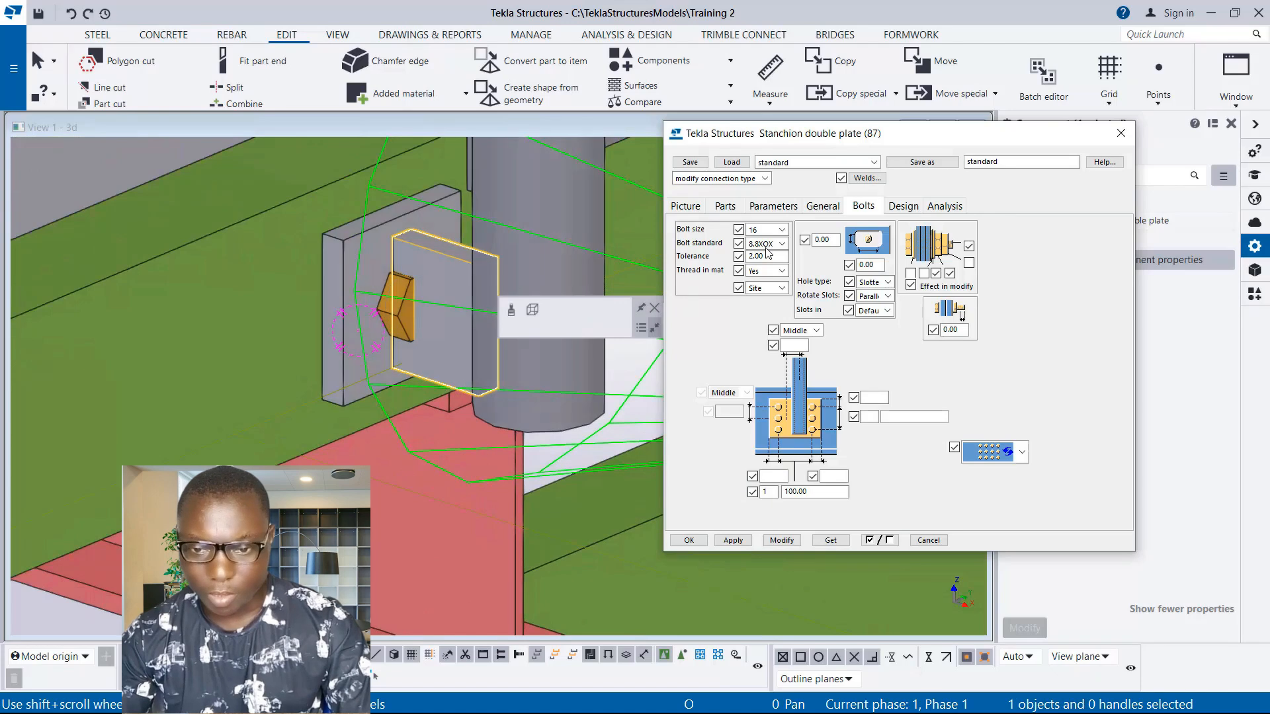
pyautogui.click(724, 207)
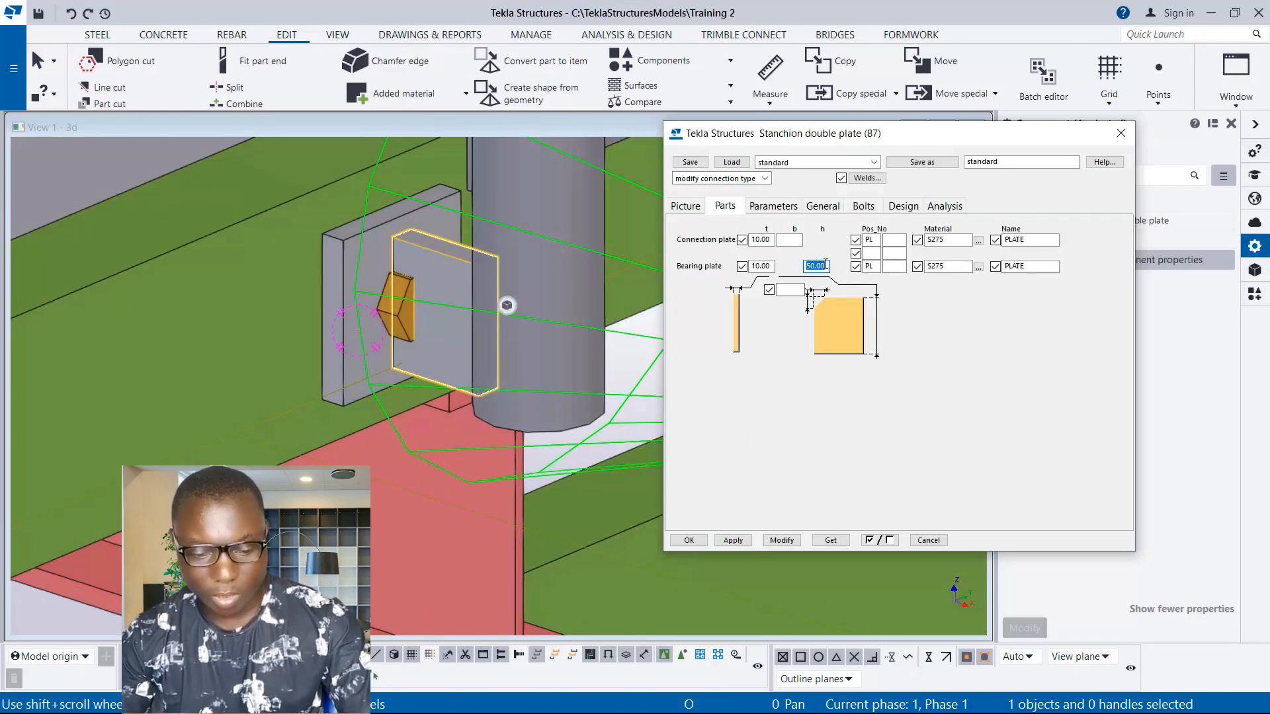
pyautogui.click(780, 540)
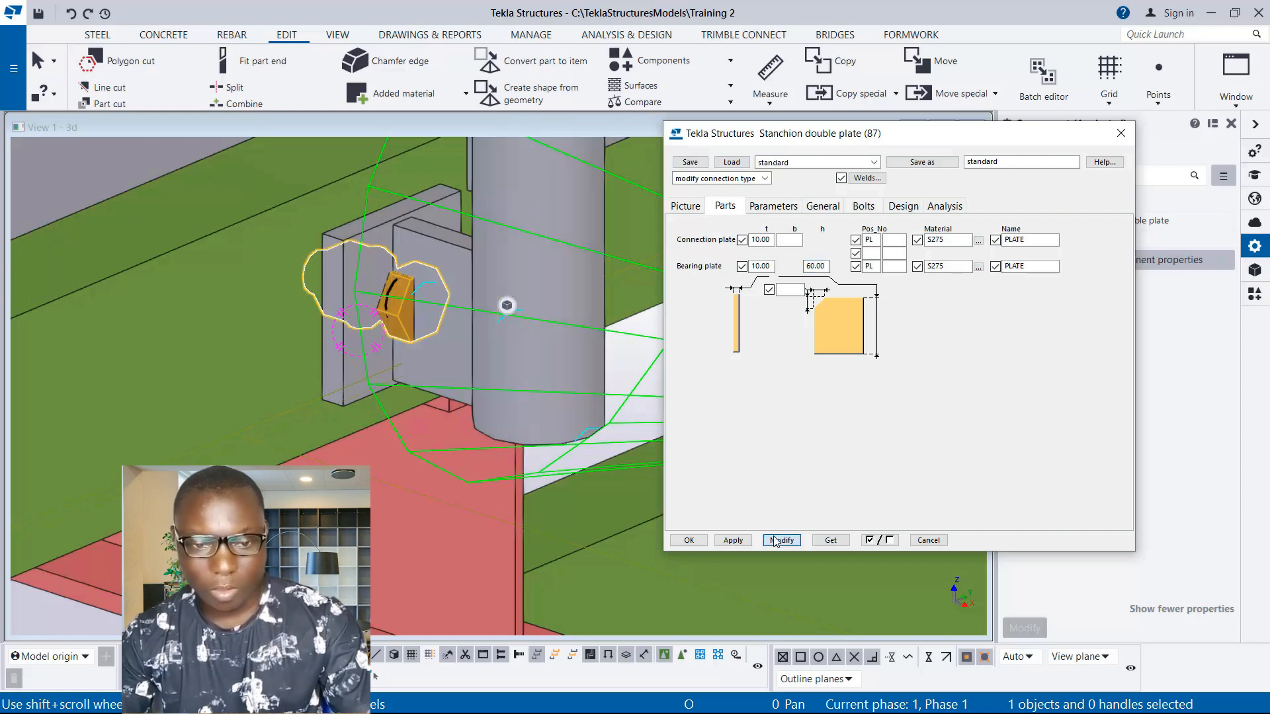
pyautogui.scroll(2, 383, 239)
pyautogui.scroll(-2, 371, 293)
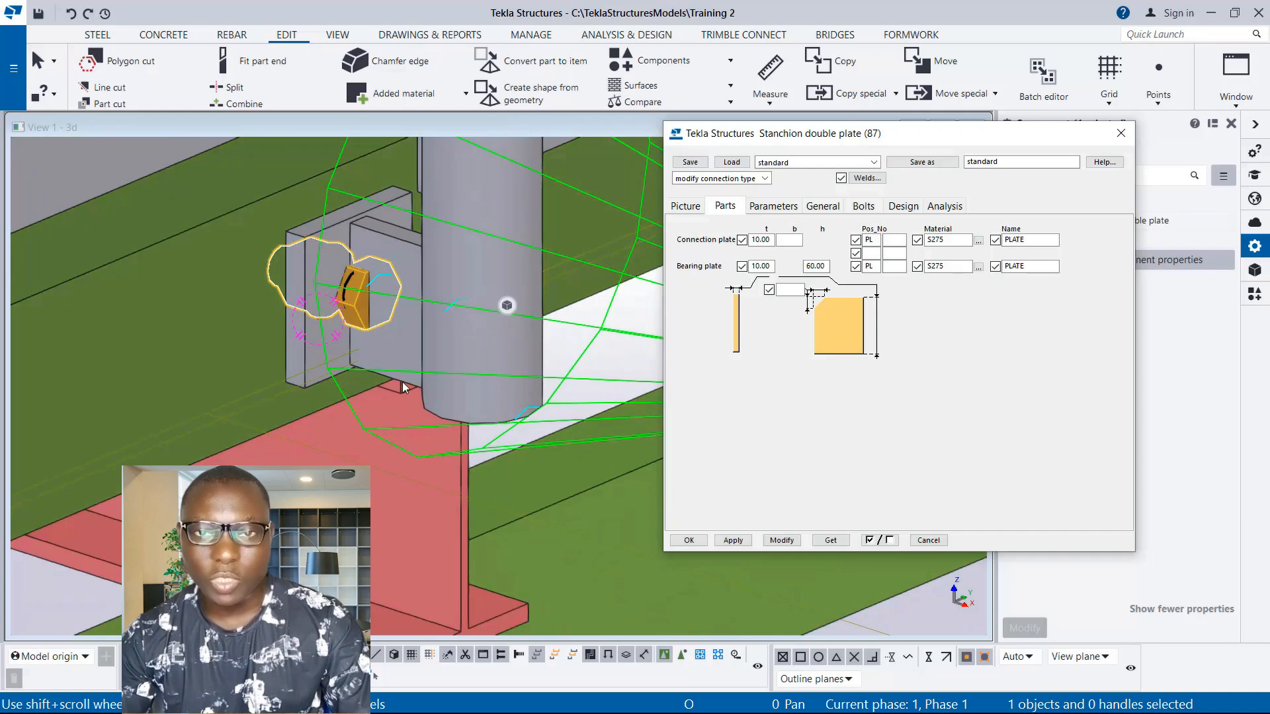
pyautogui.click(688, 540)
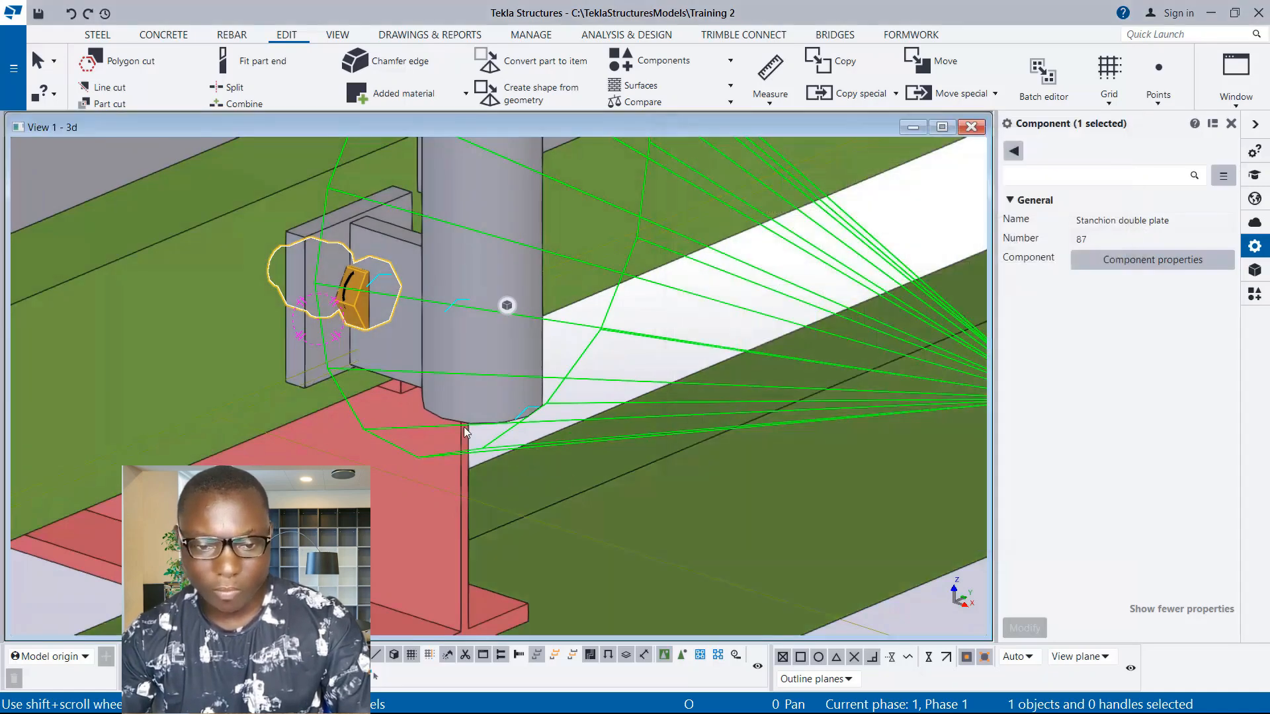
# Step: Explode the corner post's Stanchion double plate component and select its bolt
pyautogui.scroll(2, 452, 420)
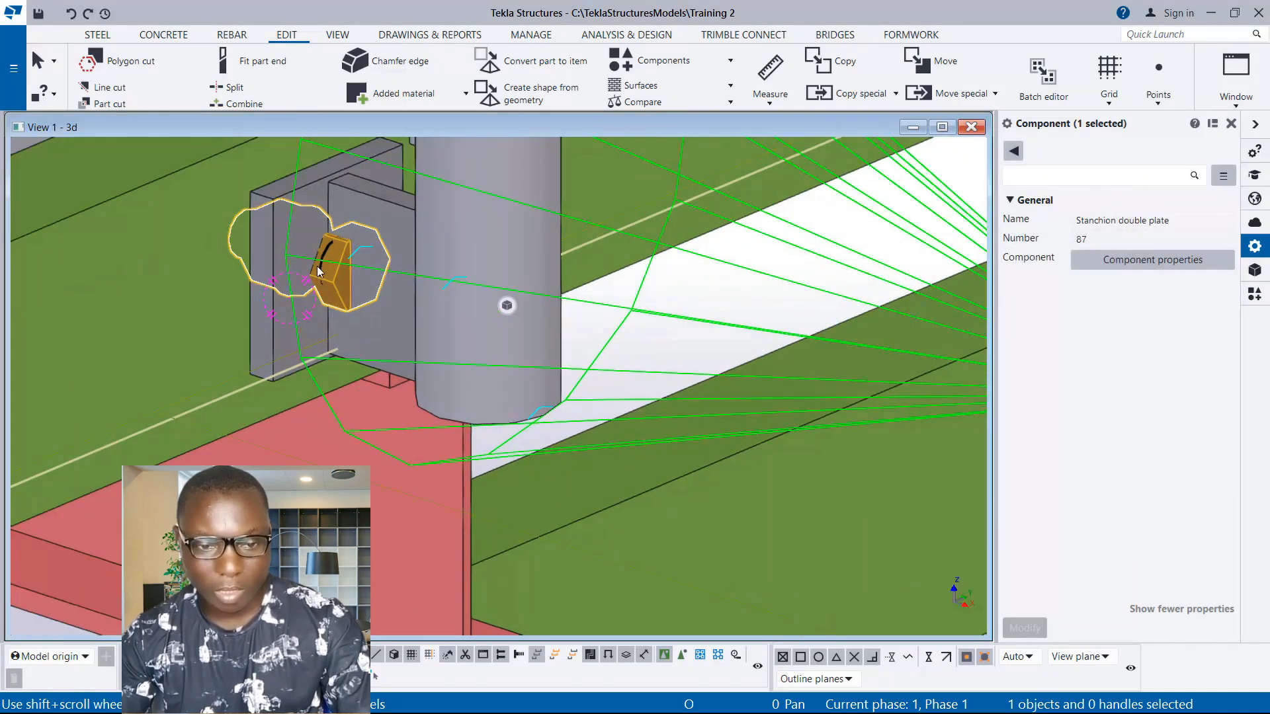
pyautogui.rightClick(328, 210)
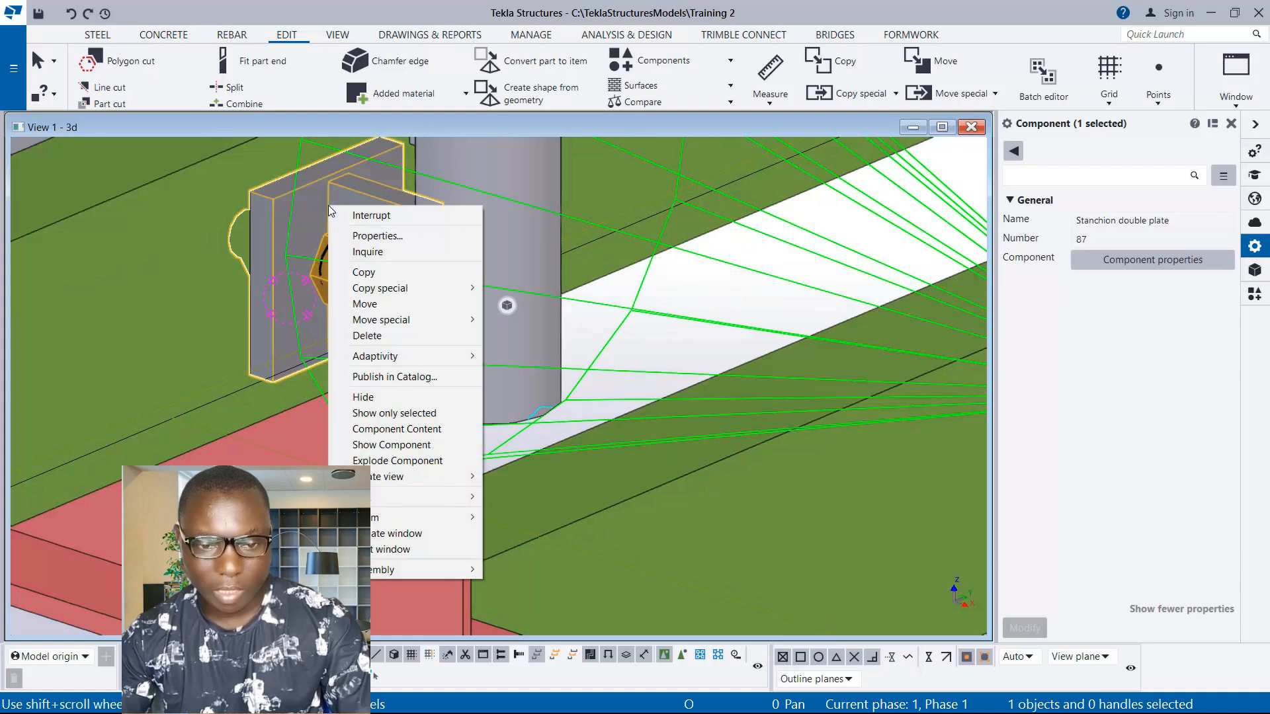
pyautogui.click(393, 462)
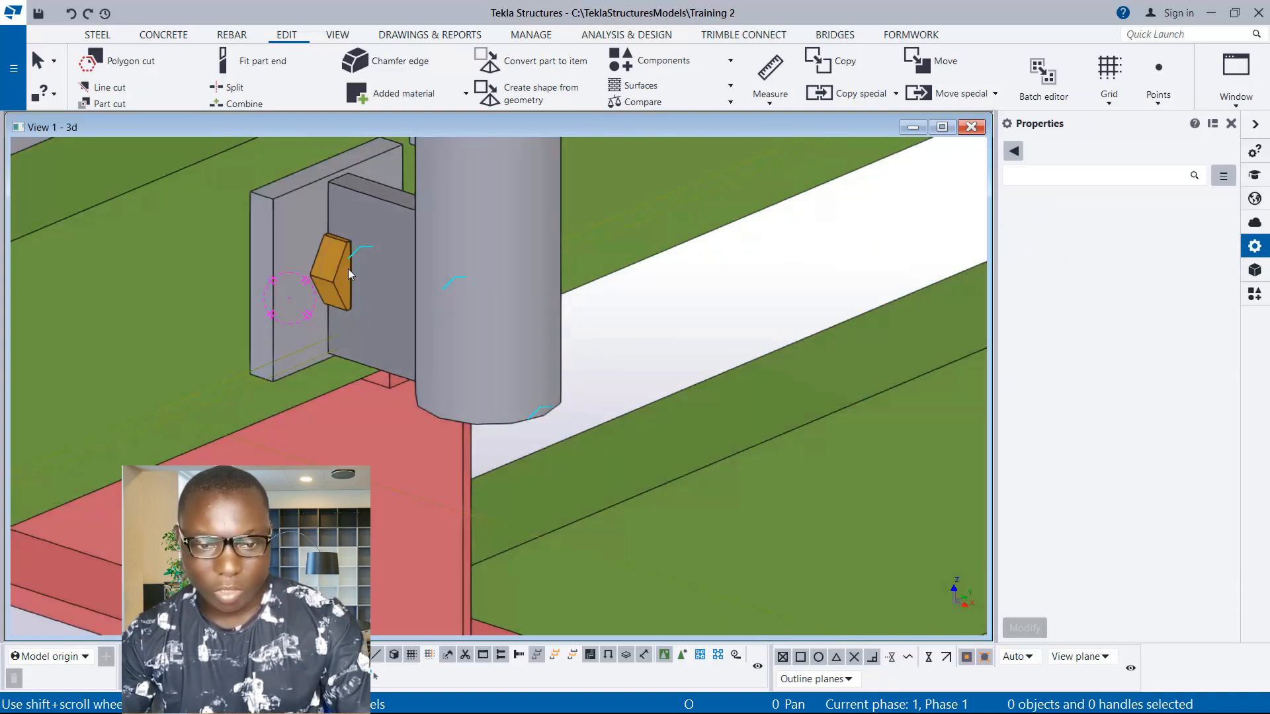
pyautogui.click(340, 275)
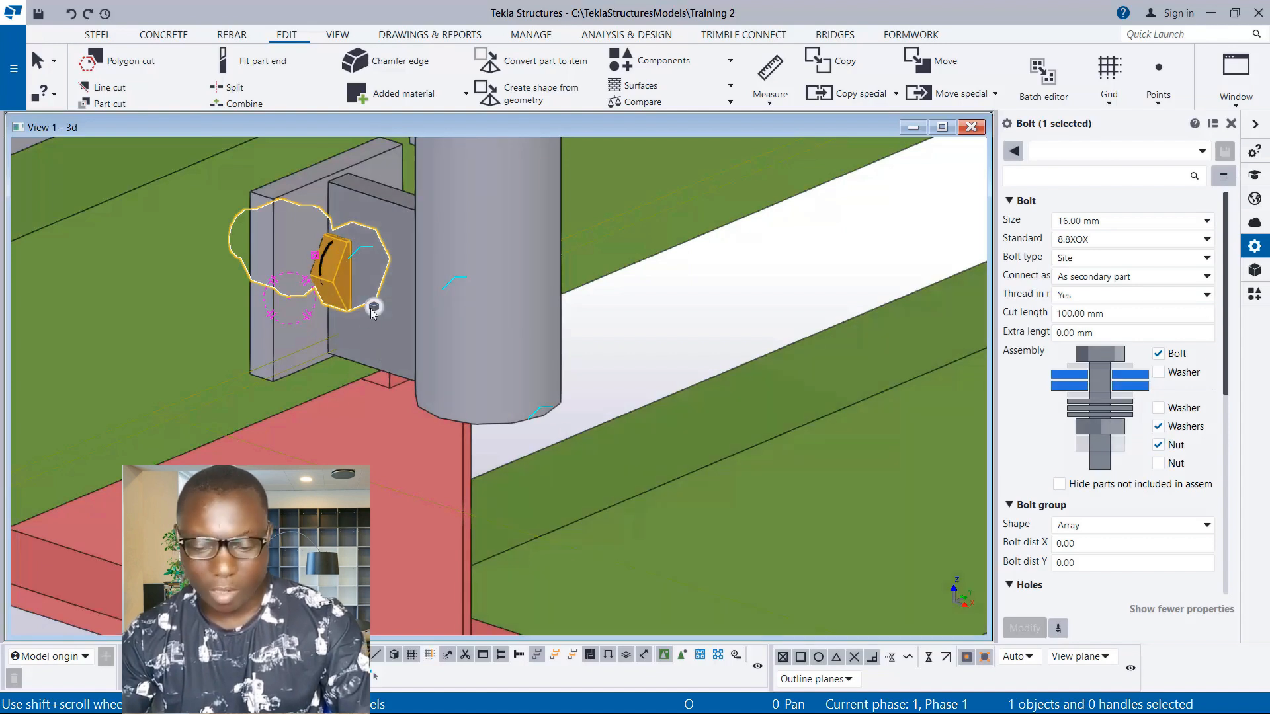
# Step: Delete the selected bolt from the corner post's exploded stanchion connection
pyautogui.rightClick(343, 276)
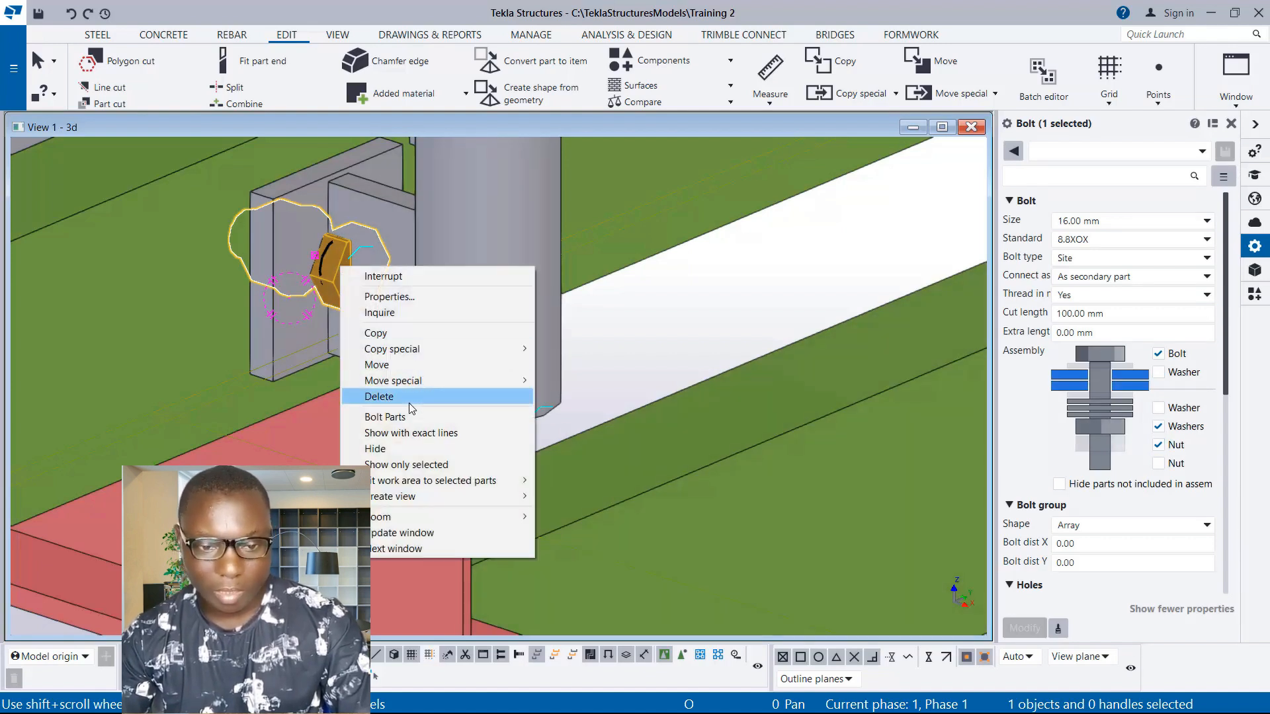
pyautogui.click(386, 397)
pyautogui.scroll(-3, 557, 506)
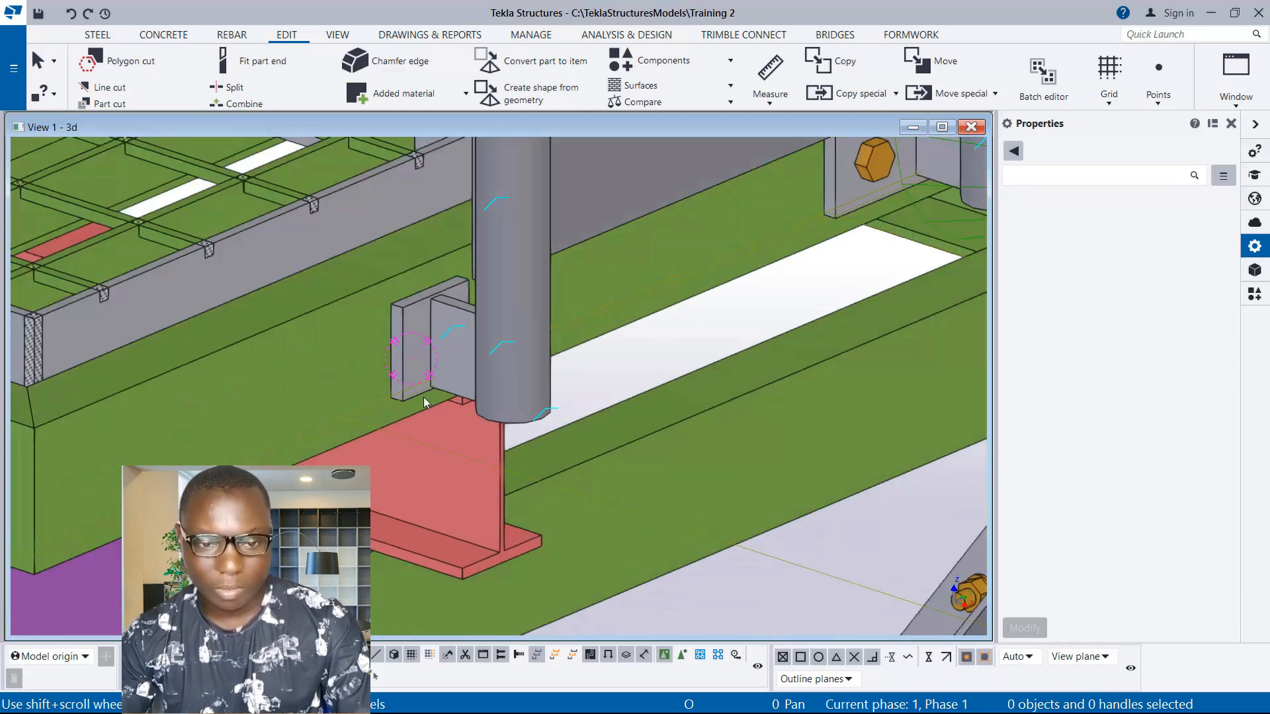
pyautogui.scroll(2, 439, 322)
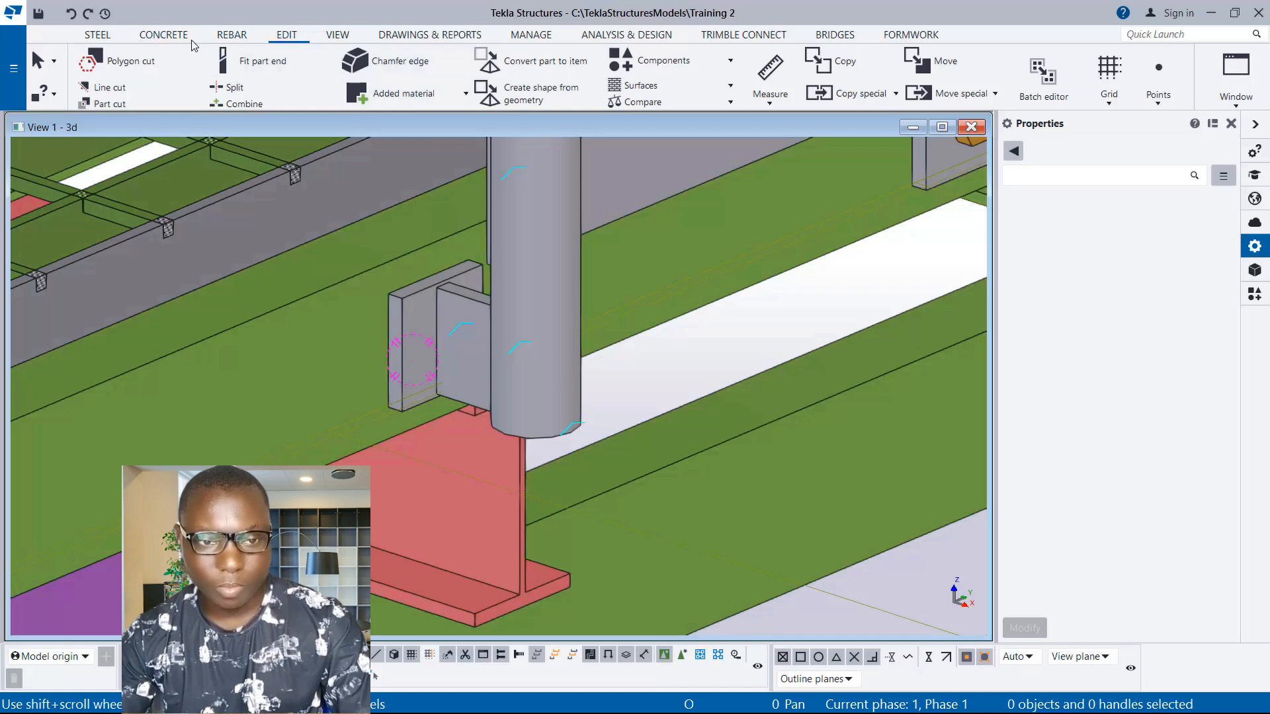
# Step: Weld the corner post's backing plate to the perimeter beam with a 6 mm all-around fillet workshop weld, end the weld command and clear the selection
pyautogui.click(99, 36)
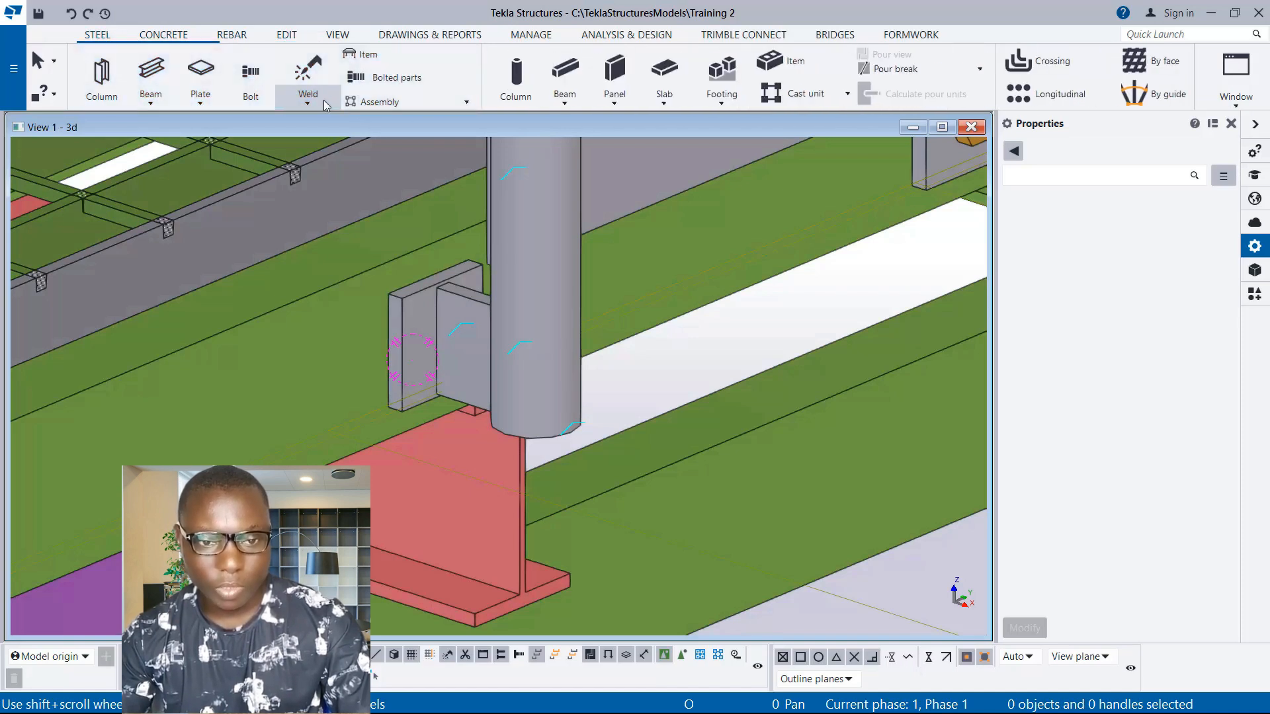
pyautogui.click(308, 106)
pyautogui.click(334, 120)
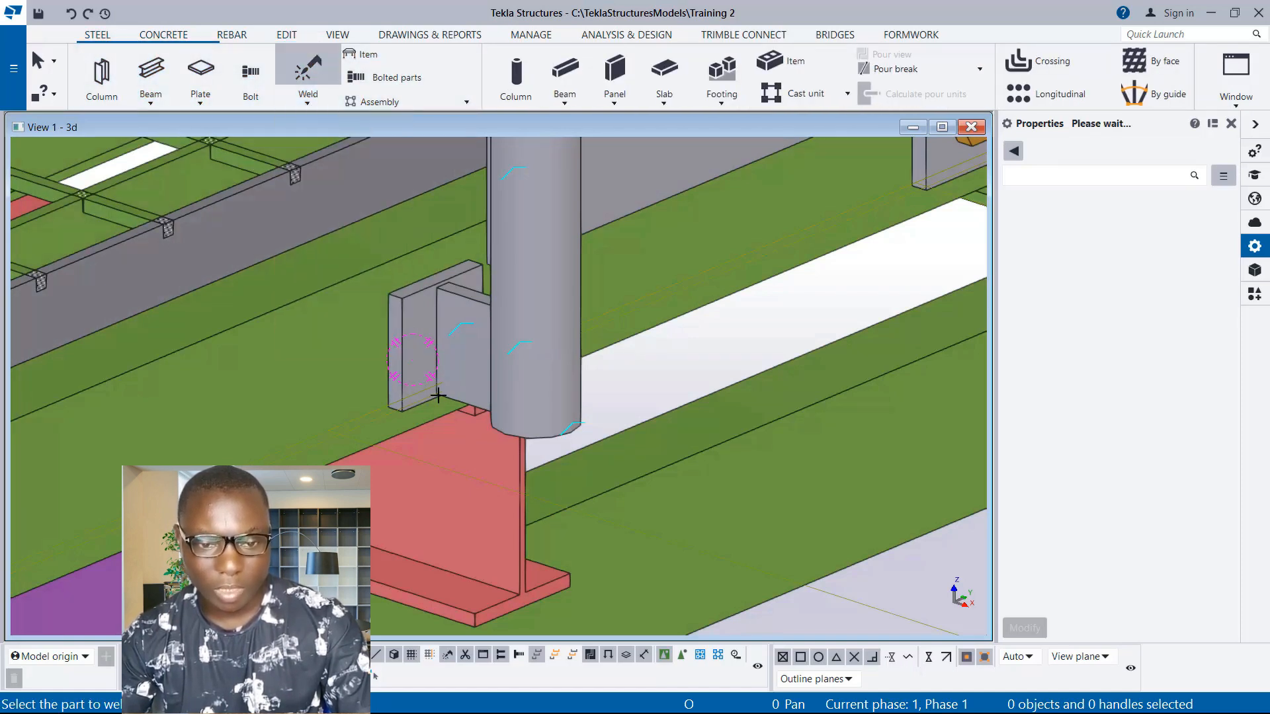
pyautogui.scroll(3, 433, 382)
pyautogui.click(361, 362)
pyautogui.click(433, 412)
pyautogui.scroll(1, 463, 415)
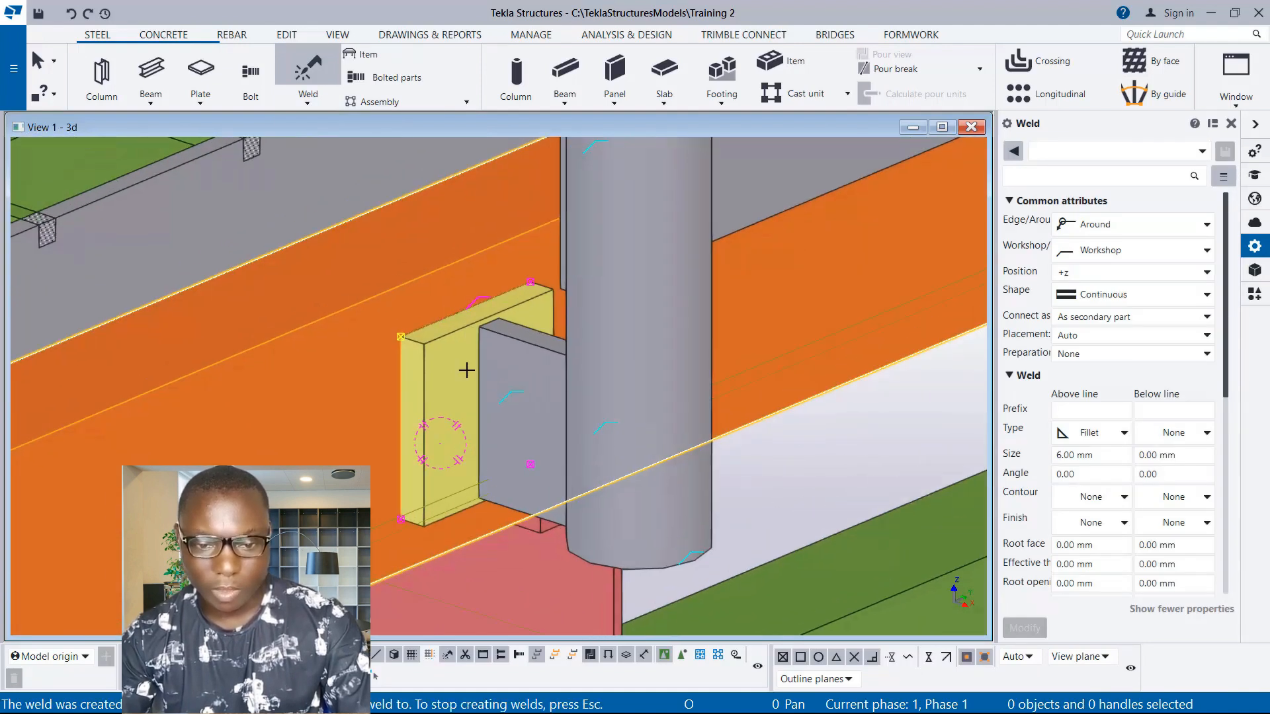
pyautogui.scroll(-2, 466, 371)
pyautogui.scroll(1, 507, 422)
pyautogui.scroll(2, 522, 449)
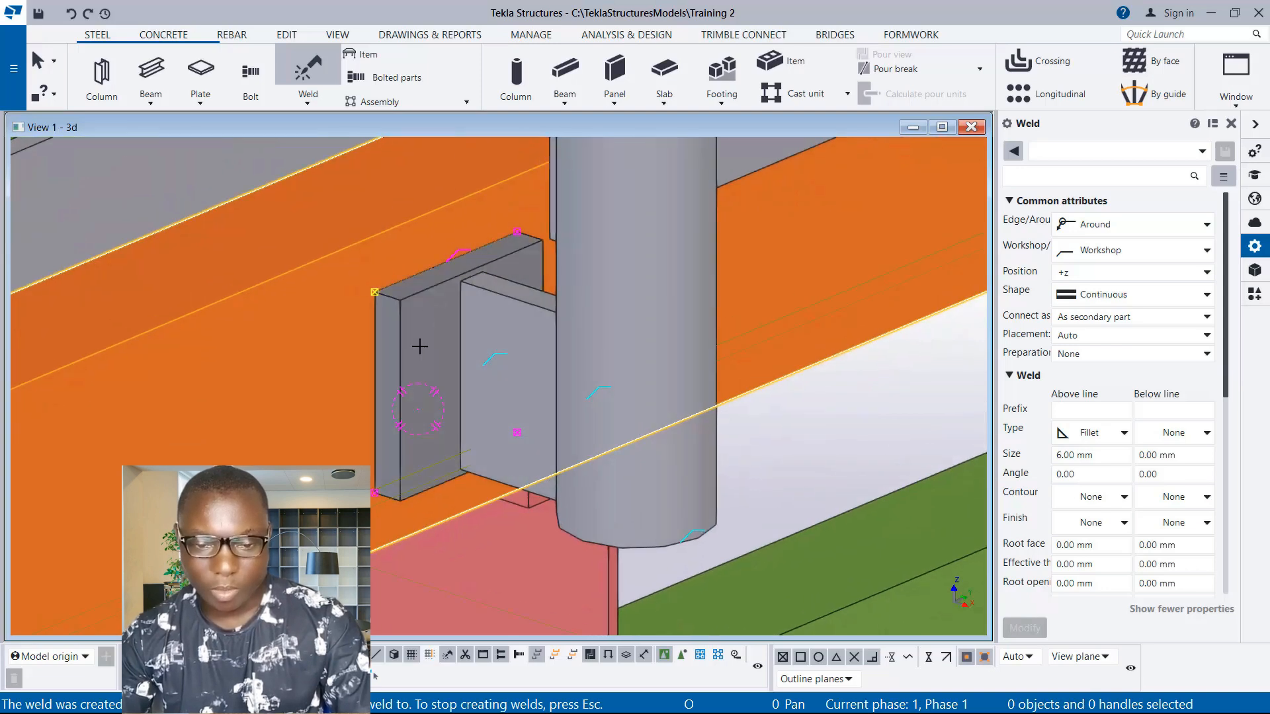
pyautogui.scroll(-1, 423, 351)
pyautogui.scroll(-4, 480, 378)
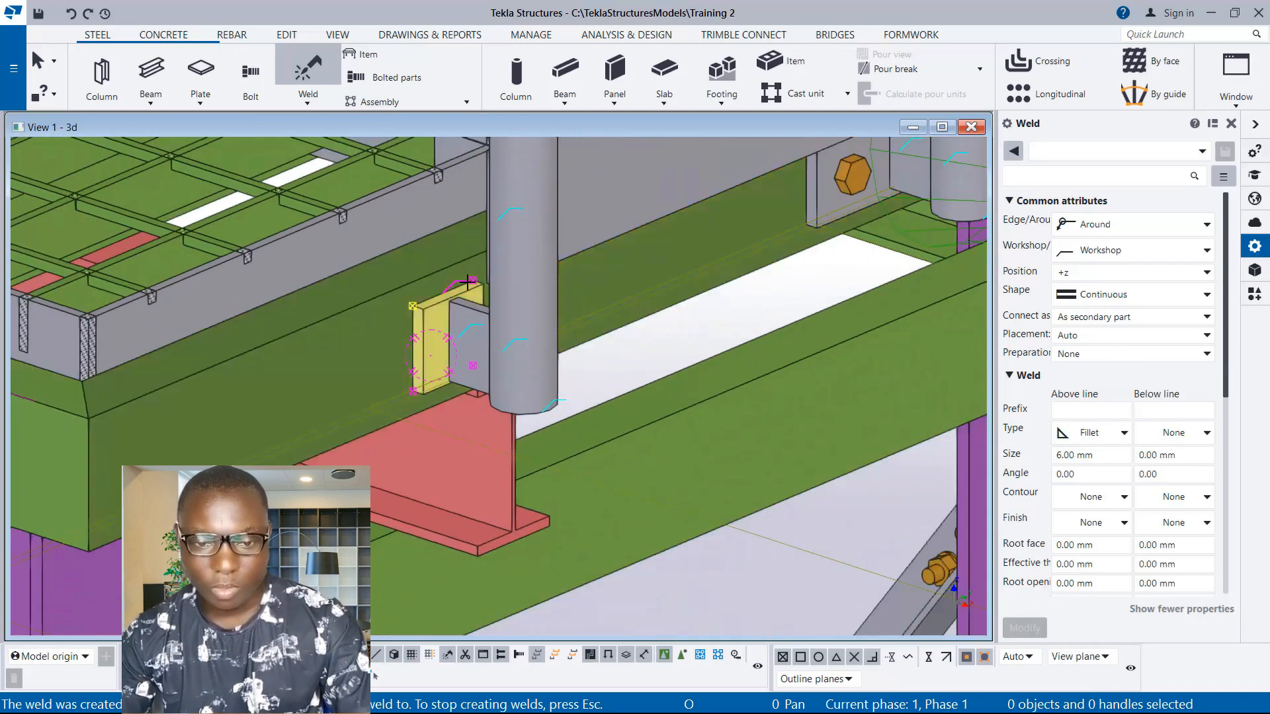
pyautogui.rightClick(694, 510)
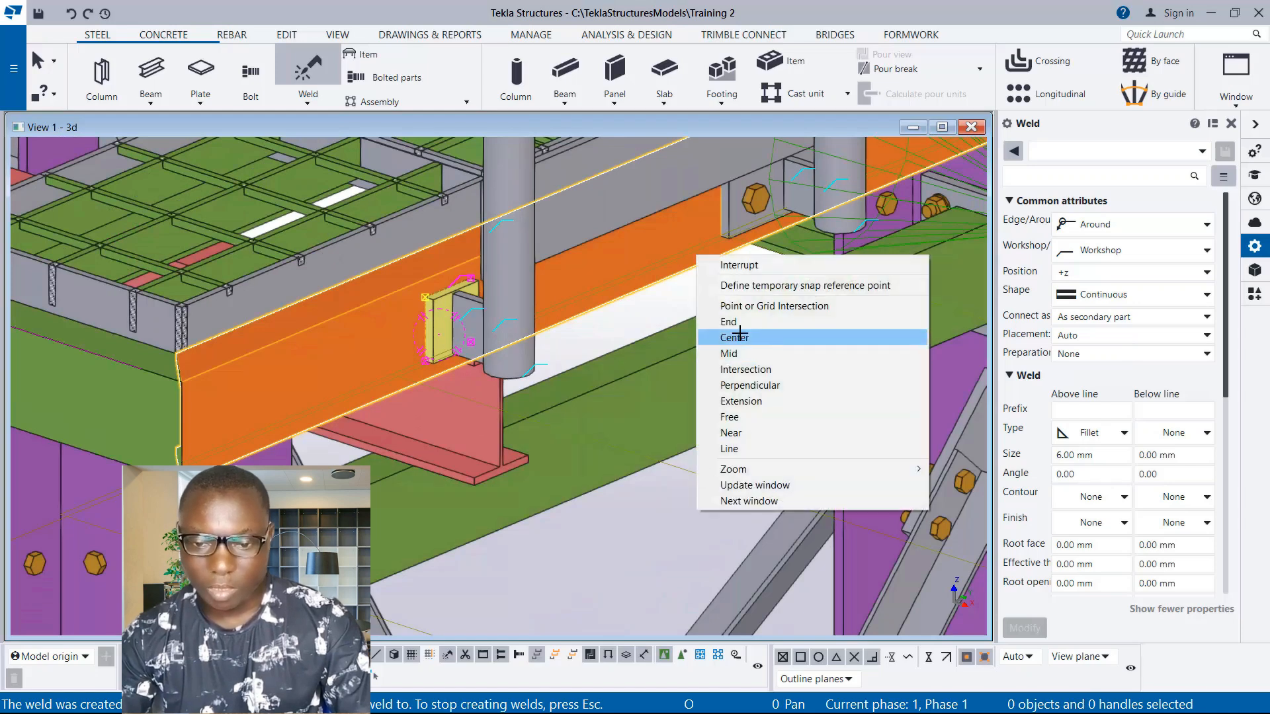
pyautogui.click(733, 267)
pyautogui.scroll(-1, 526, 304)
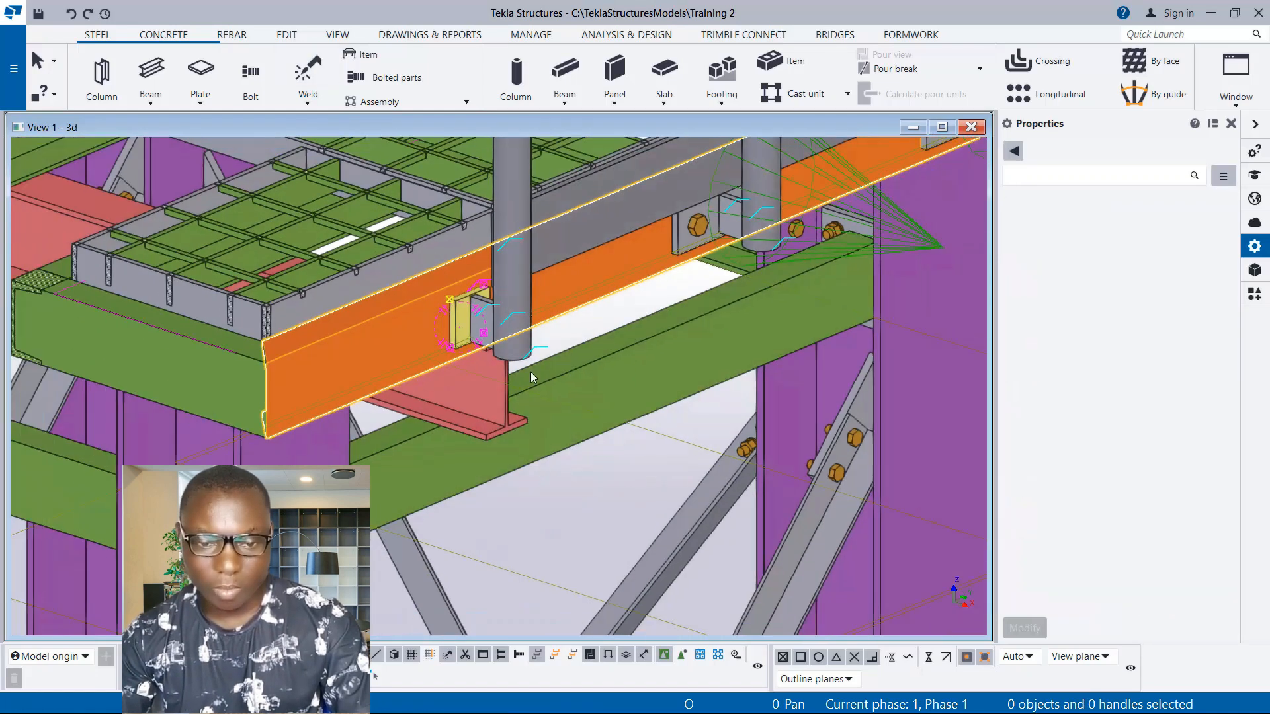
pyautogui.click(560, 479)
# Step: Examine the welded corner post connection, the handrail and its other post connections along the platform edge from near and far
pyautogui.scroll(2, 462, 324)
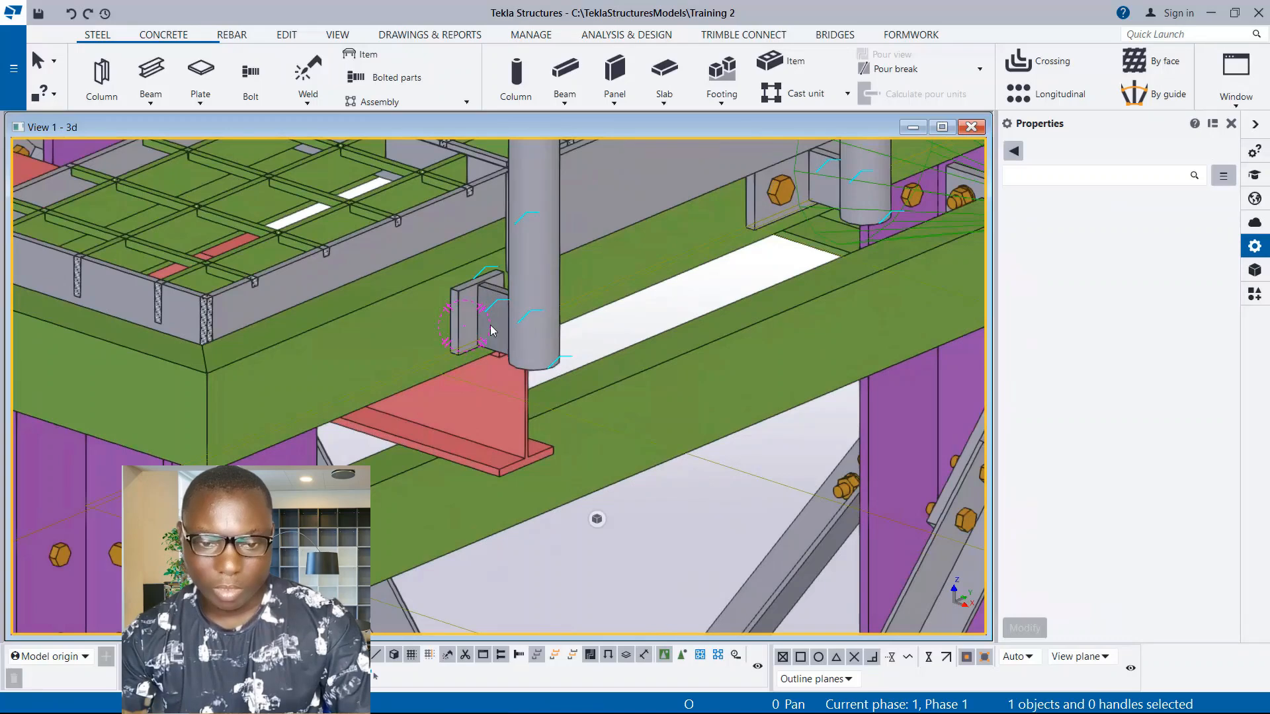
pyautogui.scroll(-3, 490, 331)
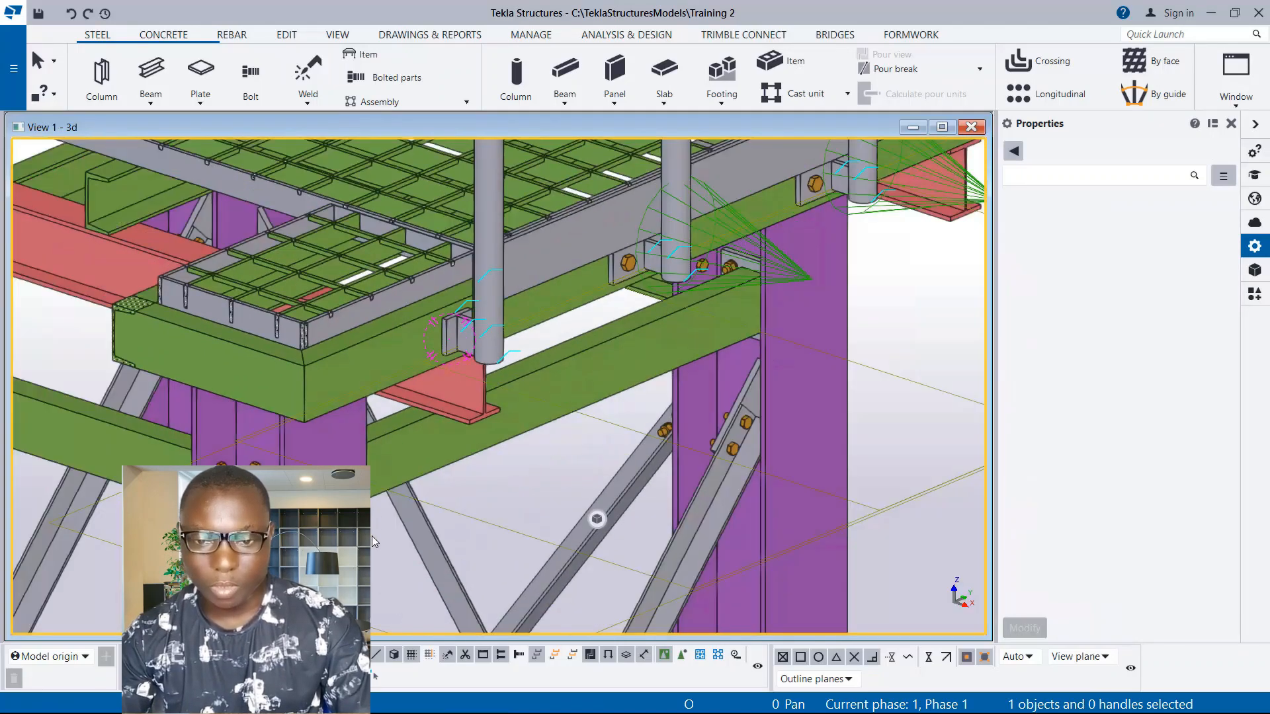
pyautogui.scroll(-5, 584, 429)
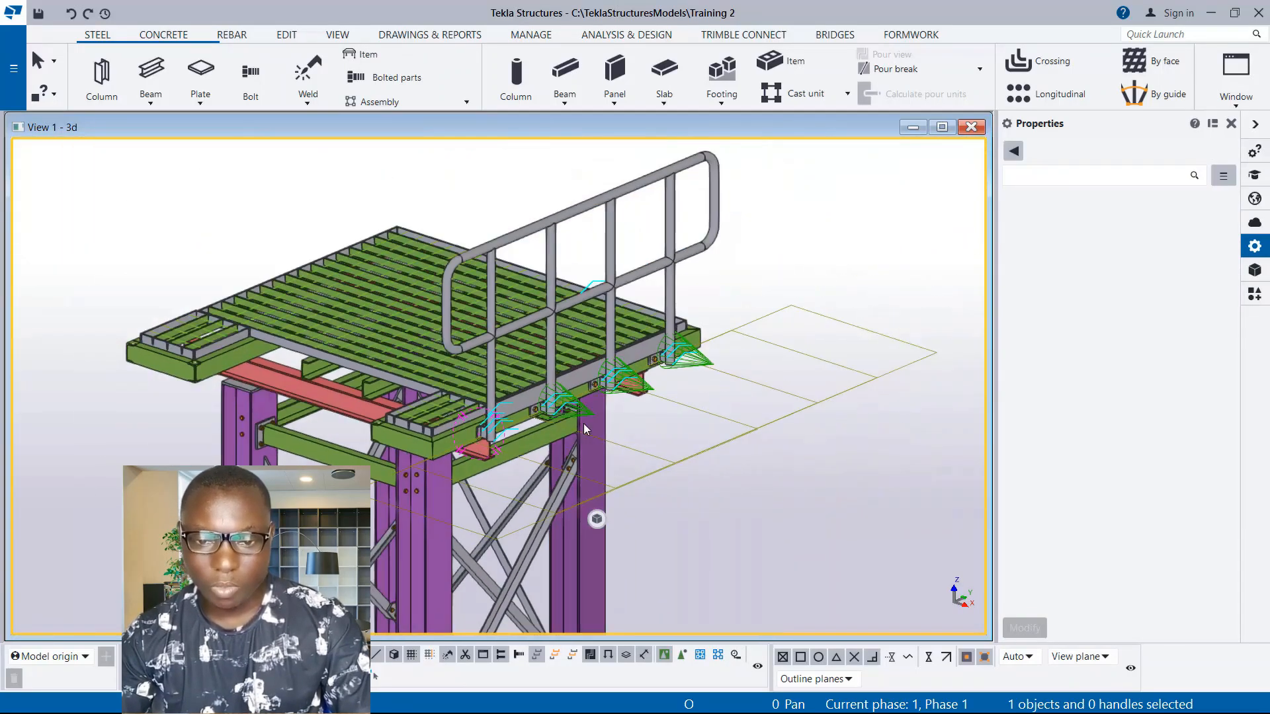
pyautogui.scroll(4, 613, 375)
pyautogui.scroll(-3, 768, 347)
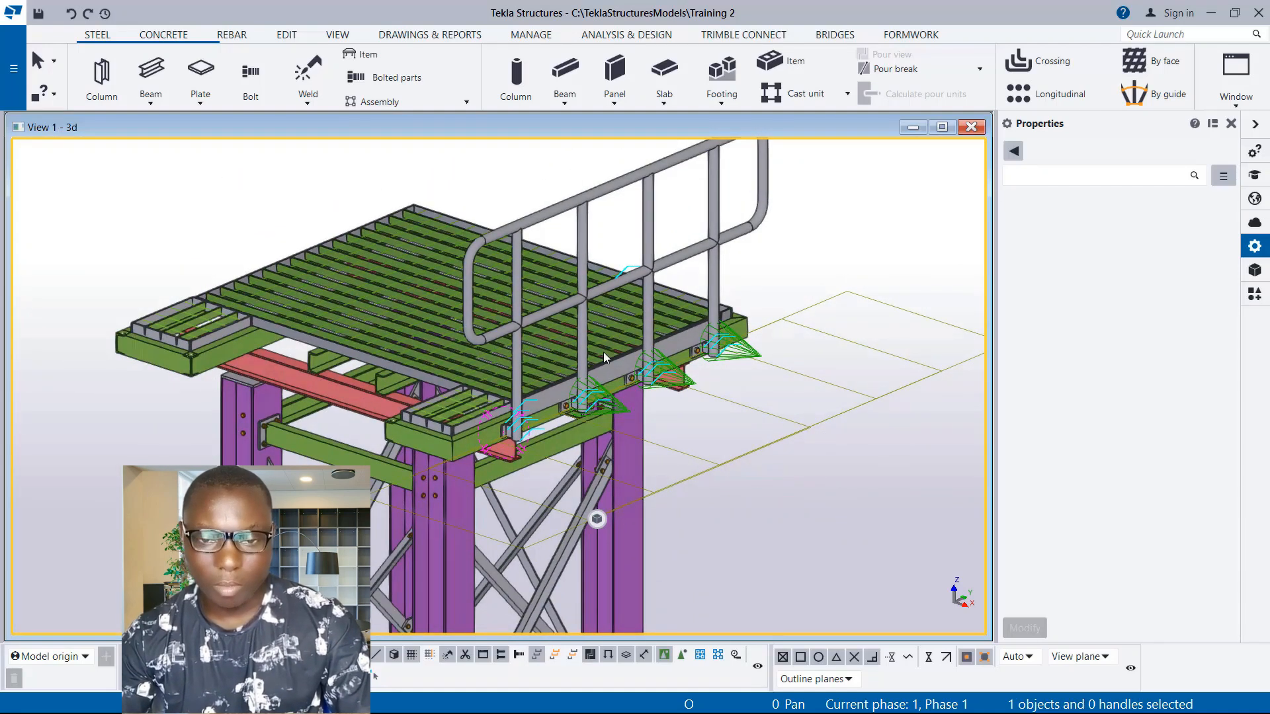
pyautogui.scroll(2, 625, 316)
pyautogui.scroll(-2, 661, 447)
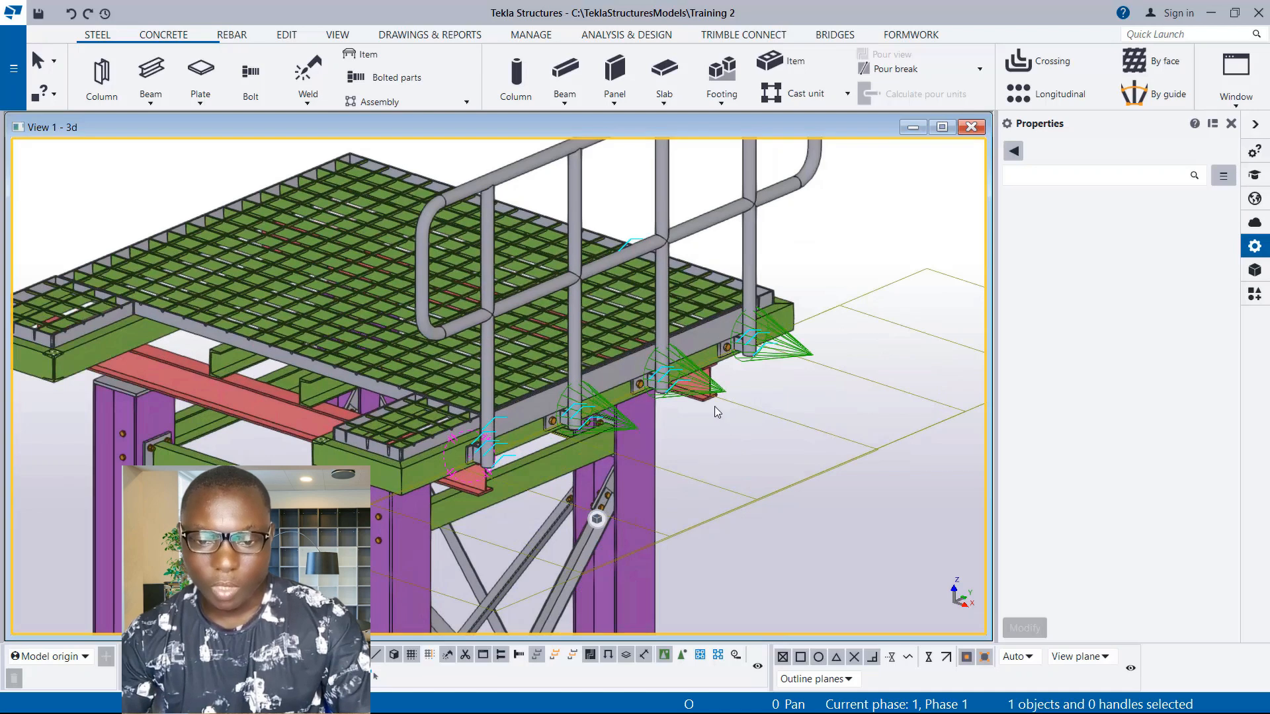
pyautogui.scroll(-2, 694, 430)
pyautogui.scroll(3, 722, 328)
pyautogui.scroll(2, 673, 322)
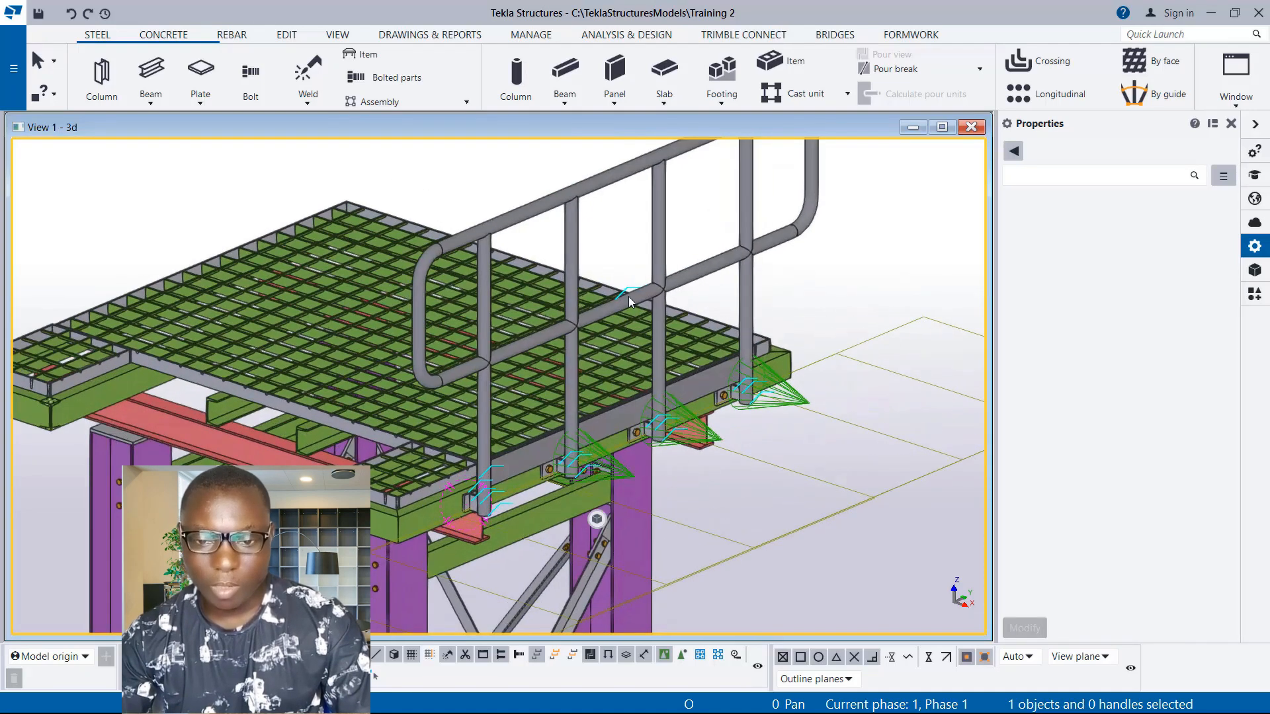
pyautogui.scroll(-3, 595, 410)
pyautogui.scroll(3, 508, 516)
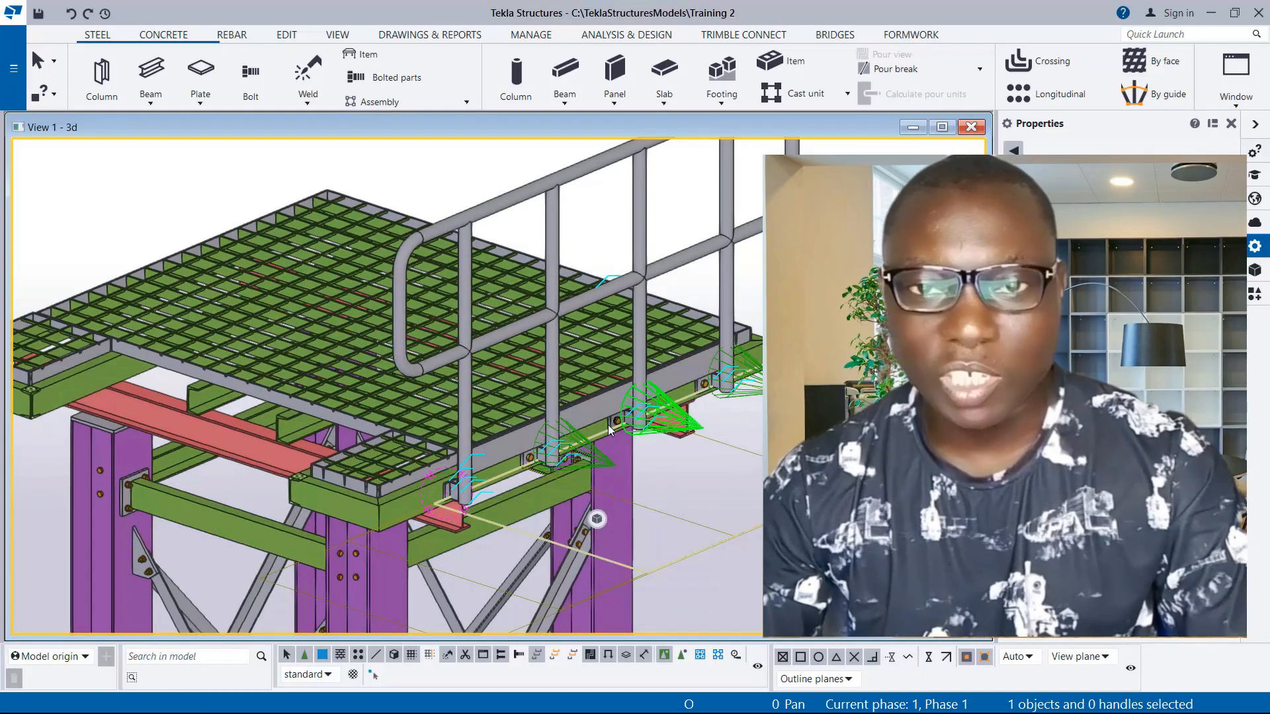
pyautogui.moveTo(609, 382)
pyautogui.keyDown('ctrl'); pyautogui.mouseDown(button='middle')
pyautogui.moveTo(677, 440)
pyautogui.moveTo(523, 415)
pyautogui.moveTo(487, 446)
pyautogui.moveTo(529, 386)
pyautogui.moveTo(670, 411)
pyautogui.moveTo(566, 487)
pyautogui.moveTo(604, 455)
pyautogui.moveTo(607, 423)
pyautogui.moveTo(590, 460)
pyautogui.moveTo(620, 461)
pyautogui.moveTo(628, 438)
pyautogui.moveTo(657, 426)
pyautogui.moveTo(605, 446)
pyautogui.moveTo(630, 418)
pyautogui.moveTo(618, 447)
pyautogui.mouseUp(button='middle'); pyautogui.keyUp('ctrl')
pyautogui.scroll(2, 406, 300)
pyautogui.scroll(-3, 462, 394)
pyautogui.scroll(3, 489, 400)
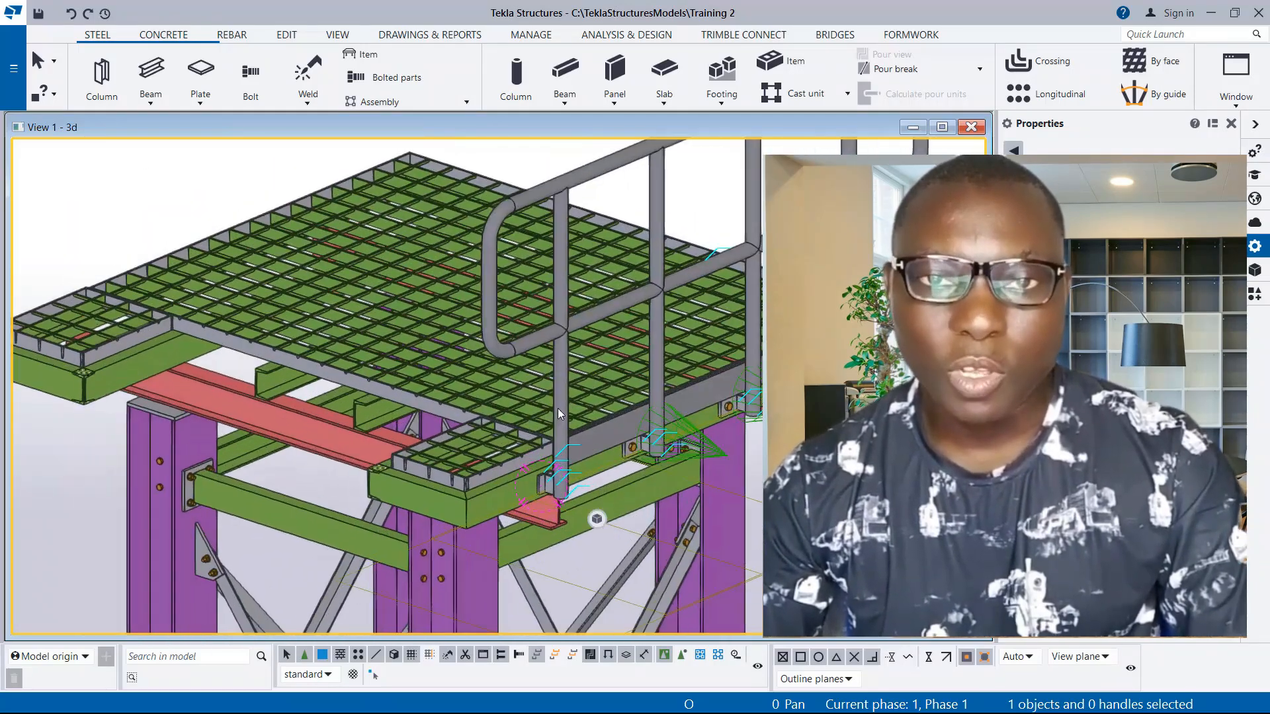